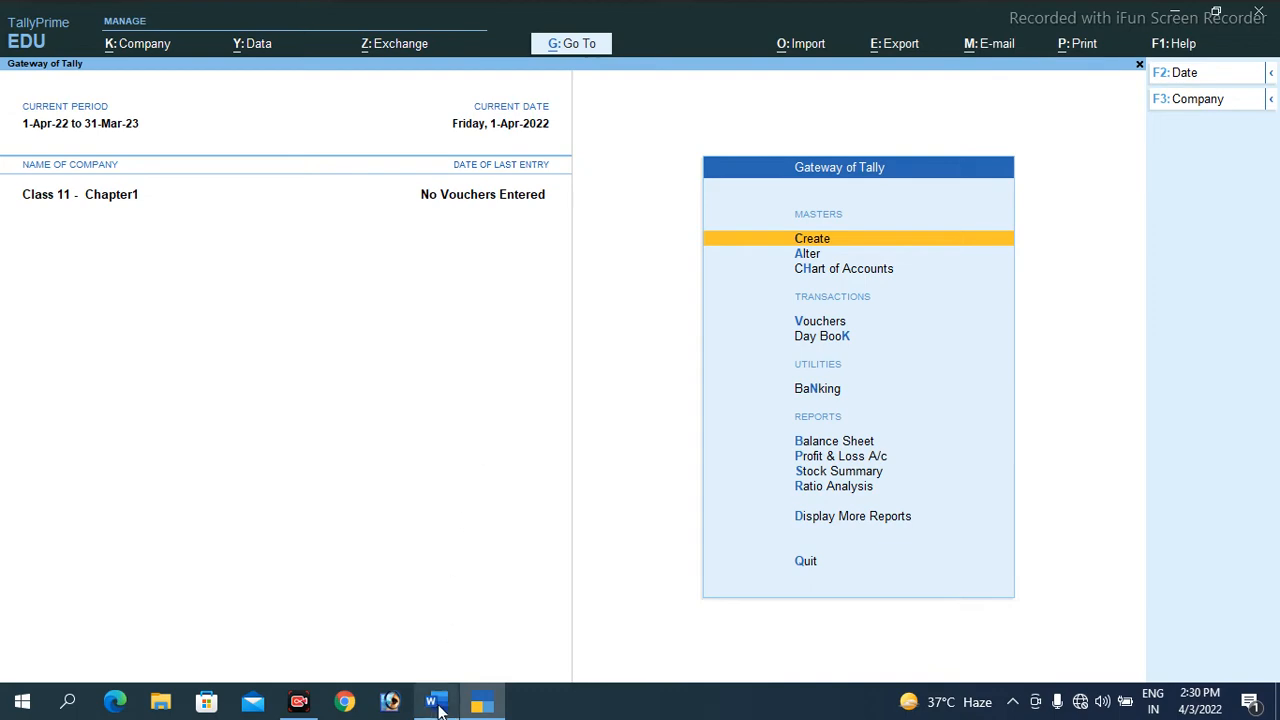
Switch to the Journal Entry document in Word and review the Q1 transaction about starting the business with cash.
left_click(432, 700)
scroll(450, 437, "down", 8)
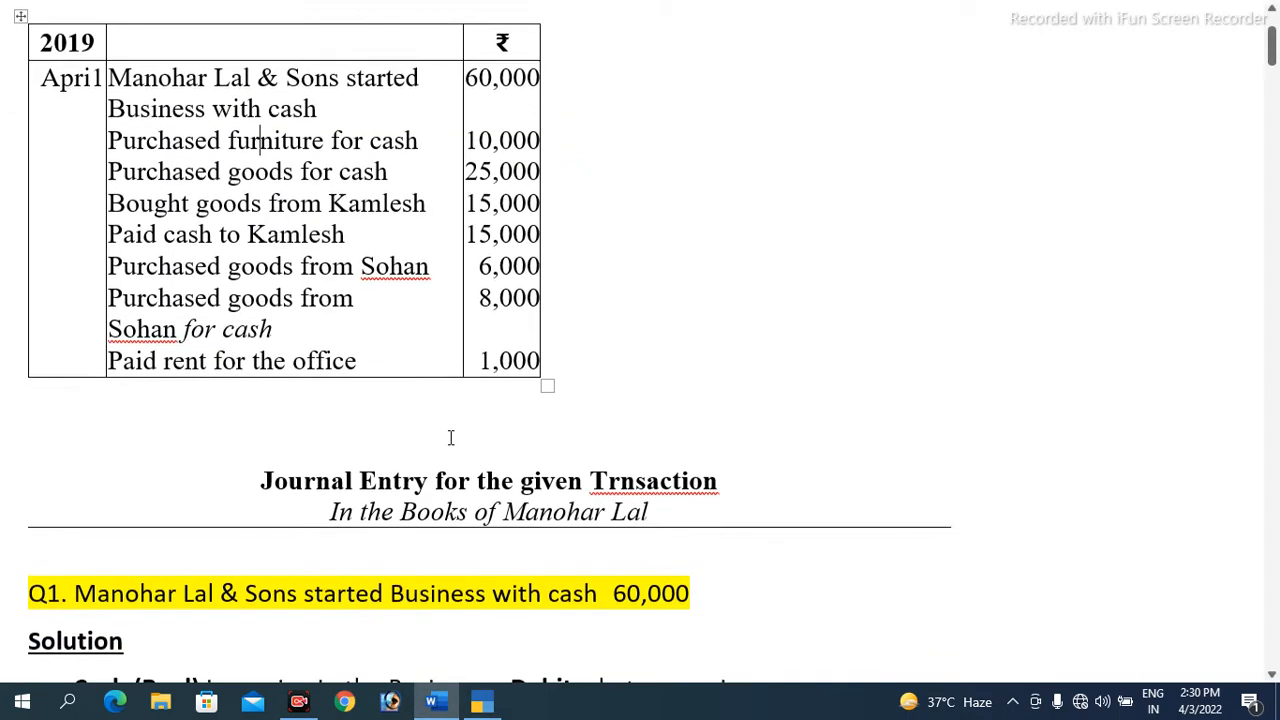
scroll(420, 432, "down", 3)
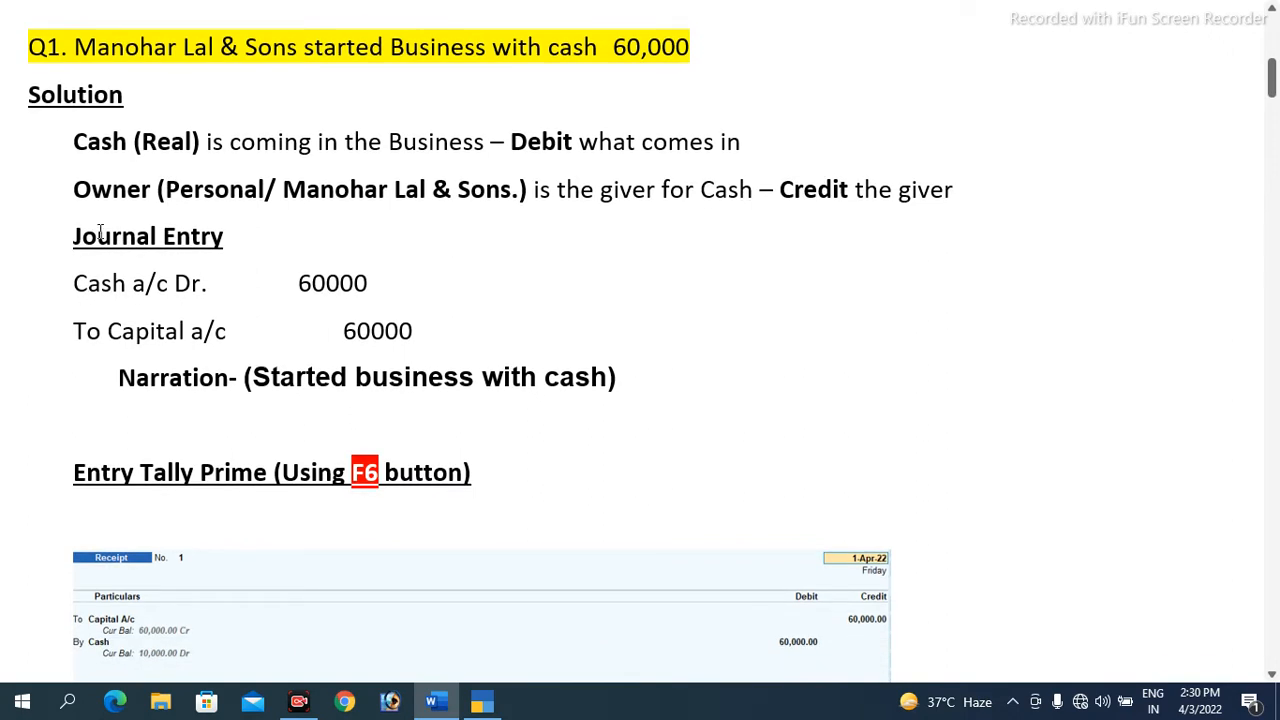
left_click_drag(614, 52, 690, 52)
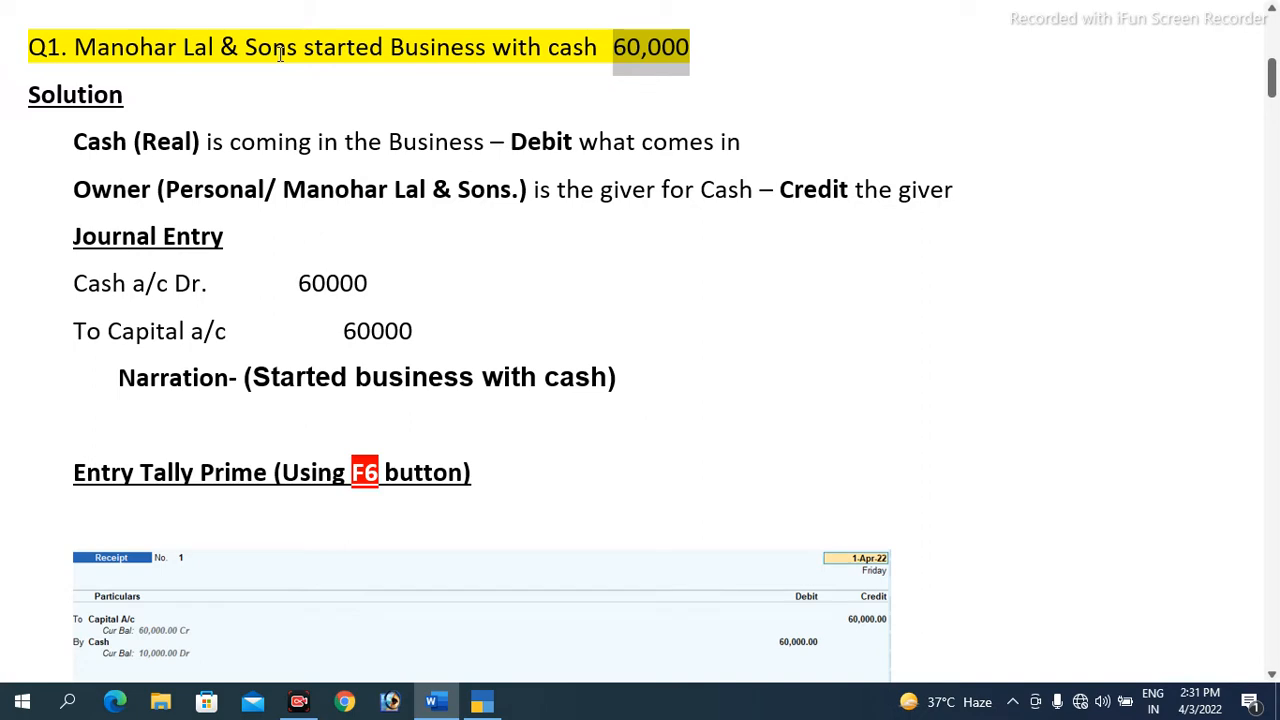
left_click_drag(285, 56, 490, 52)
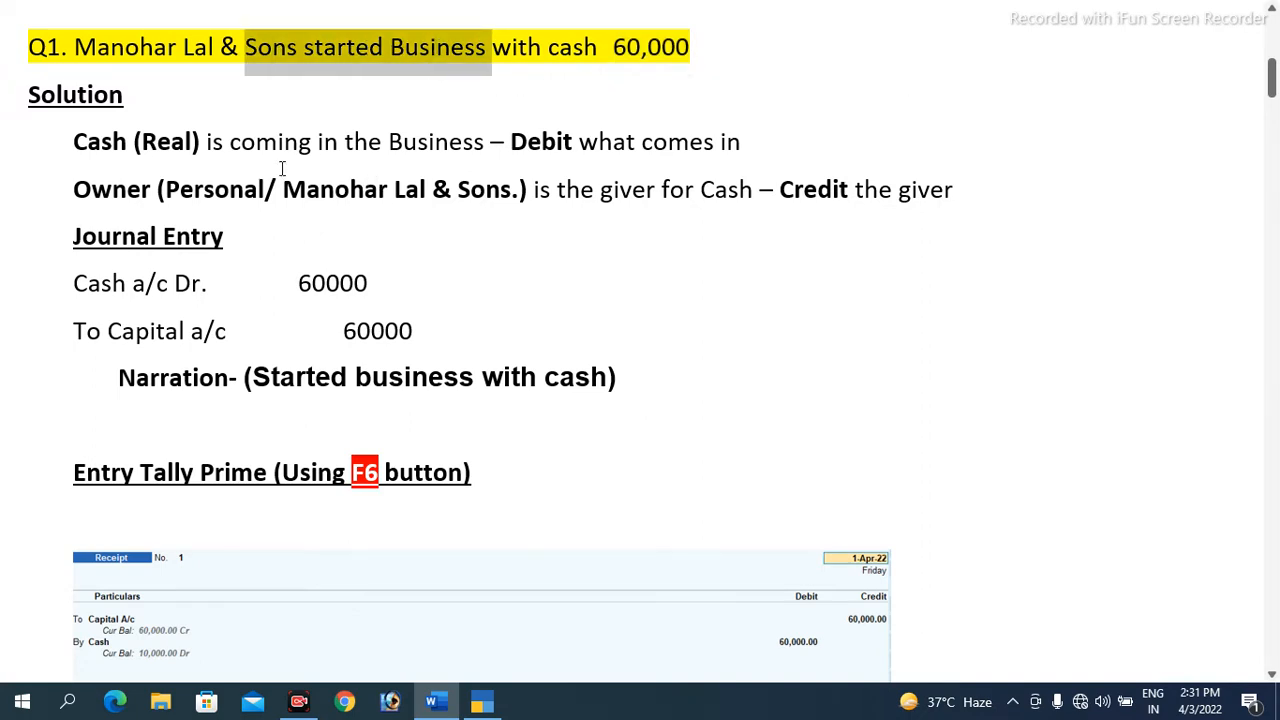
left_click_drag(76, 50, 298, 52)
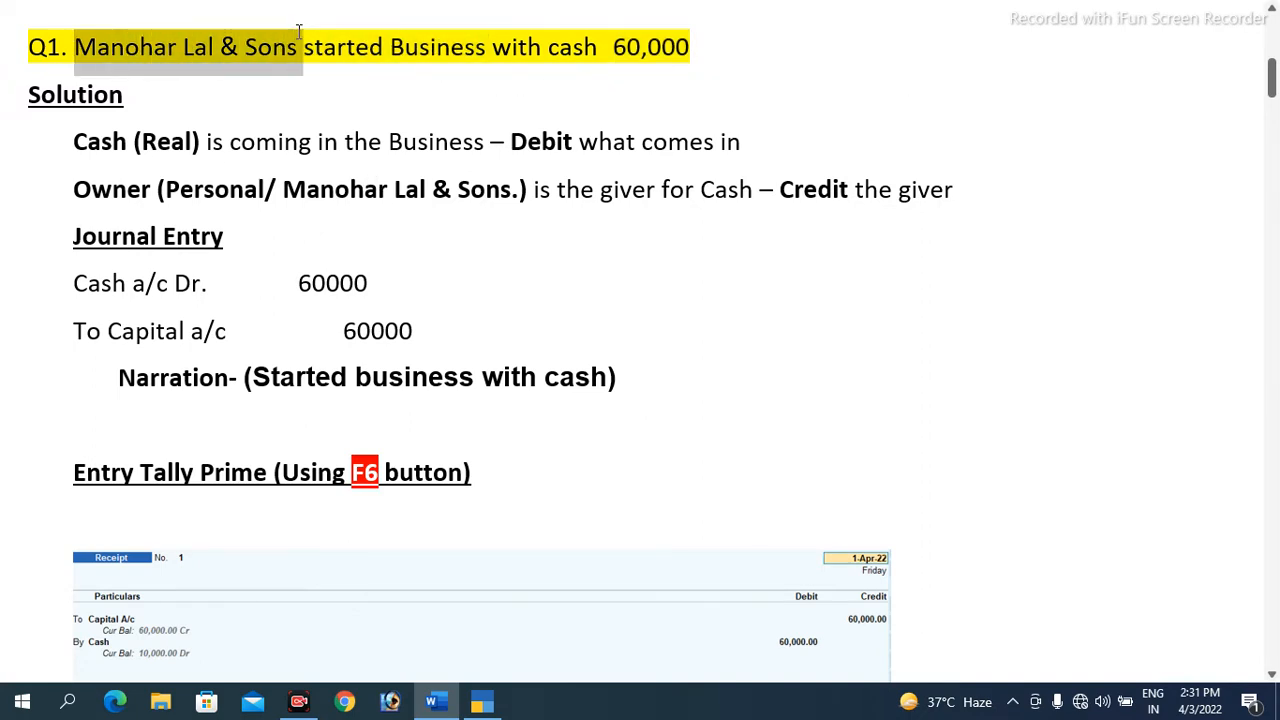
left_click(455, 90)
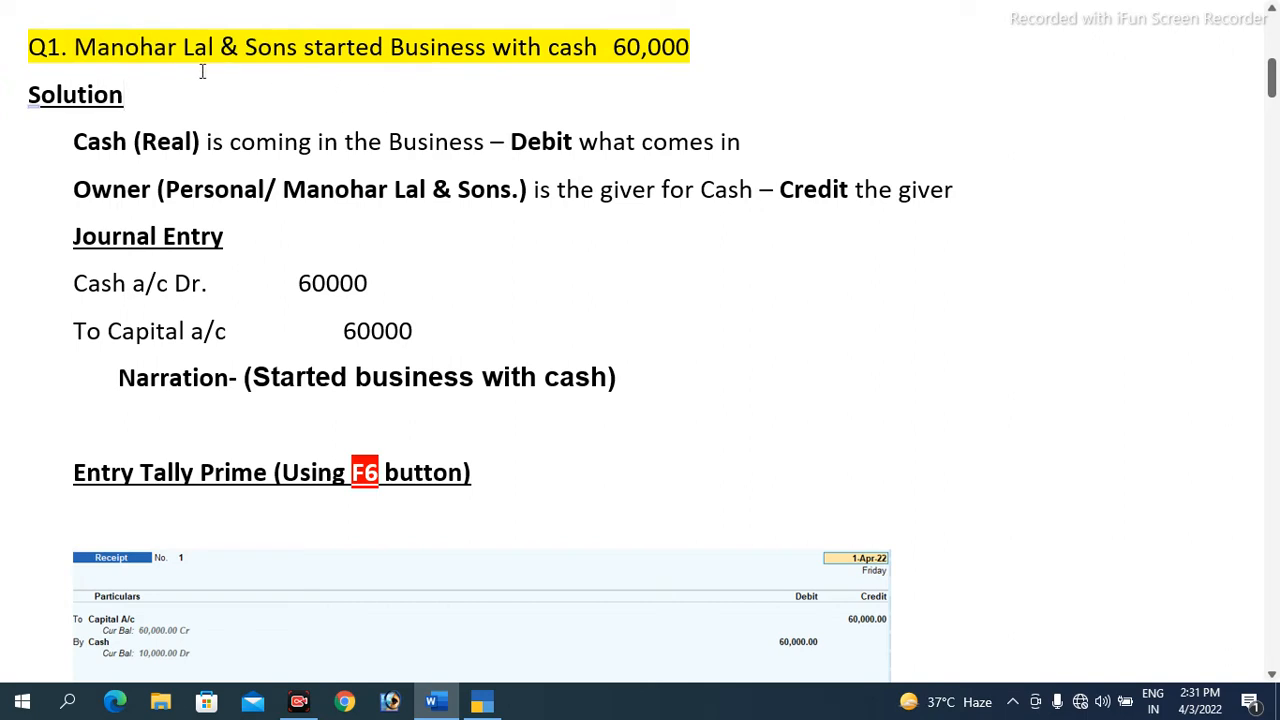
left_click_drag(76, 47, 298, 50)
Examine the Q1 solution: the debit and credit rules, the journal entry lines and the voucher type for Tally Prime.
left_click_drag(74, 141, 664, 134)
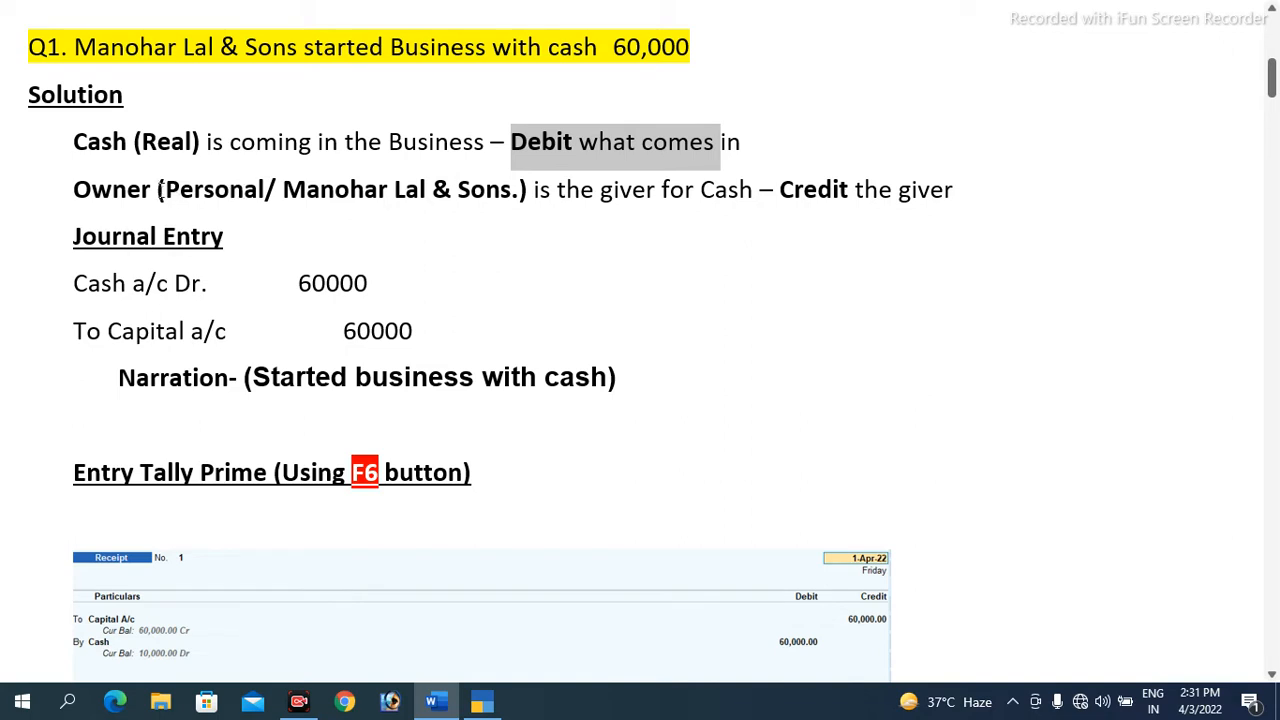
left_click_drag(163, 190, 269, 180)
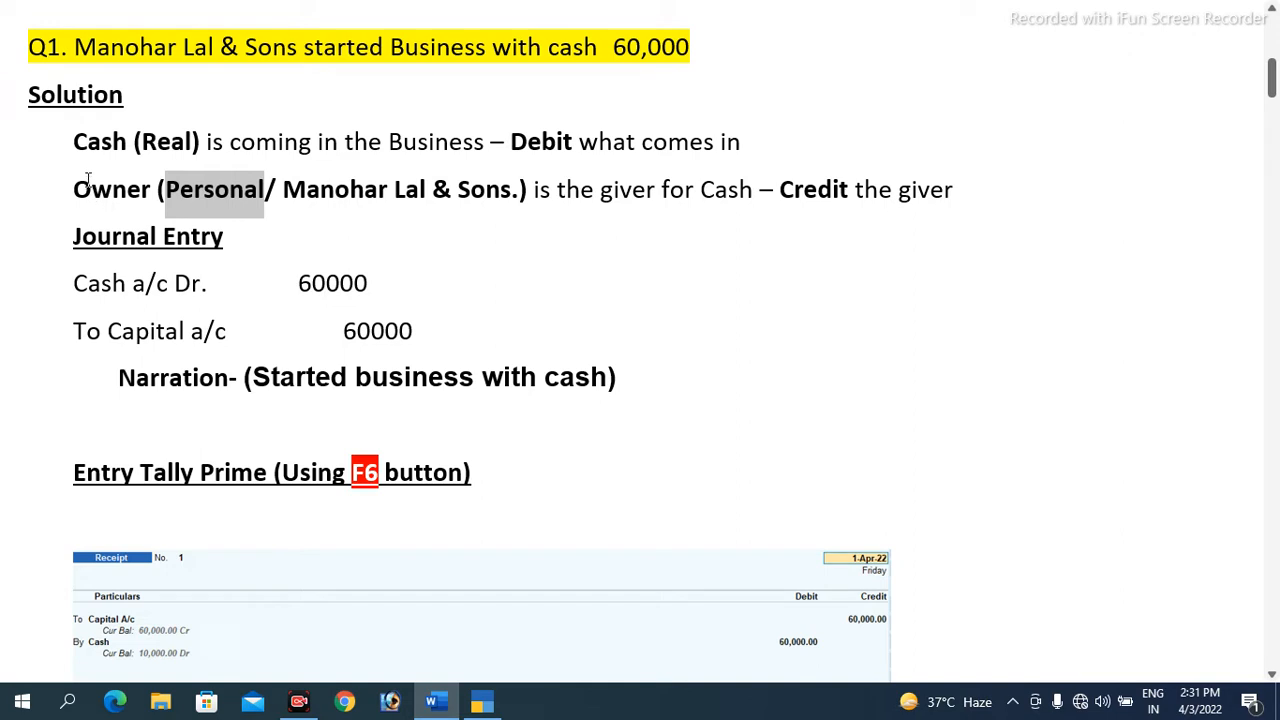
left_click_drag(78, 145, 578, 136)
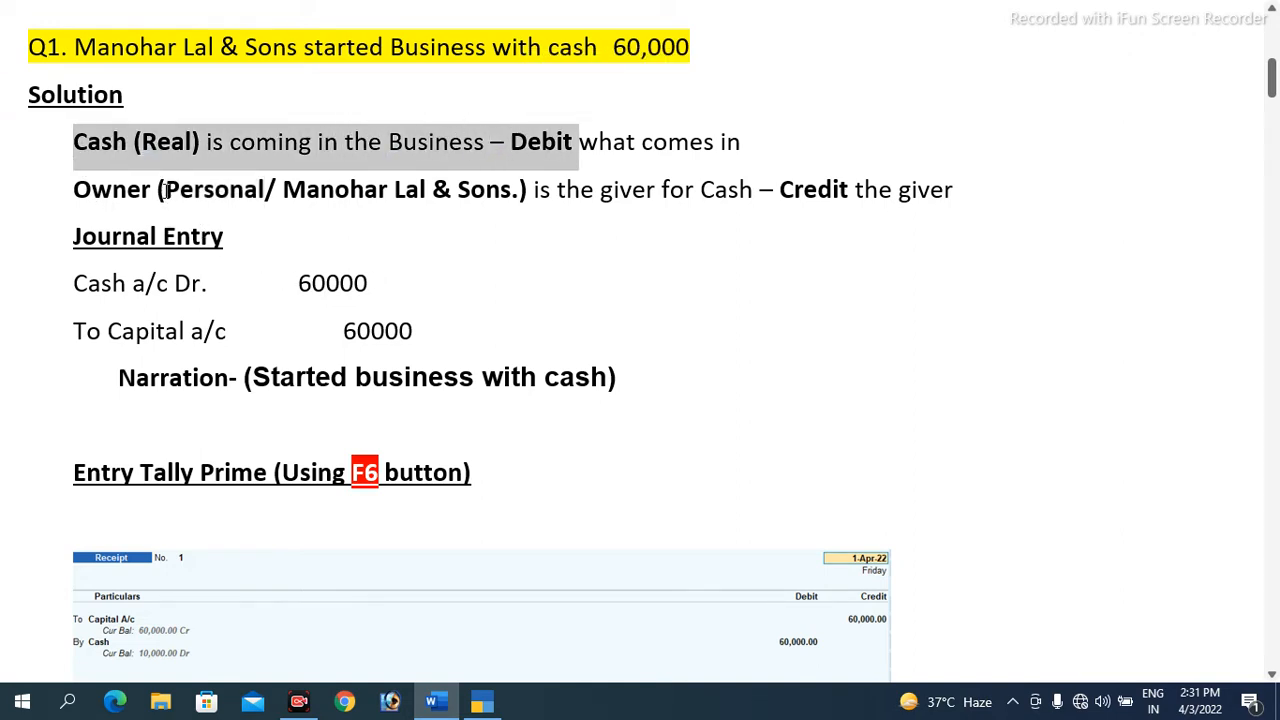
left_click_drag(310, 189, 512, 189)
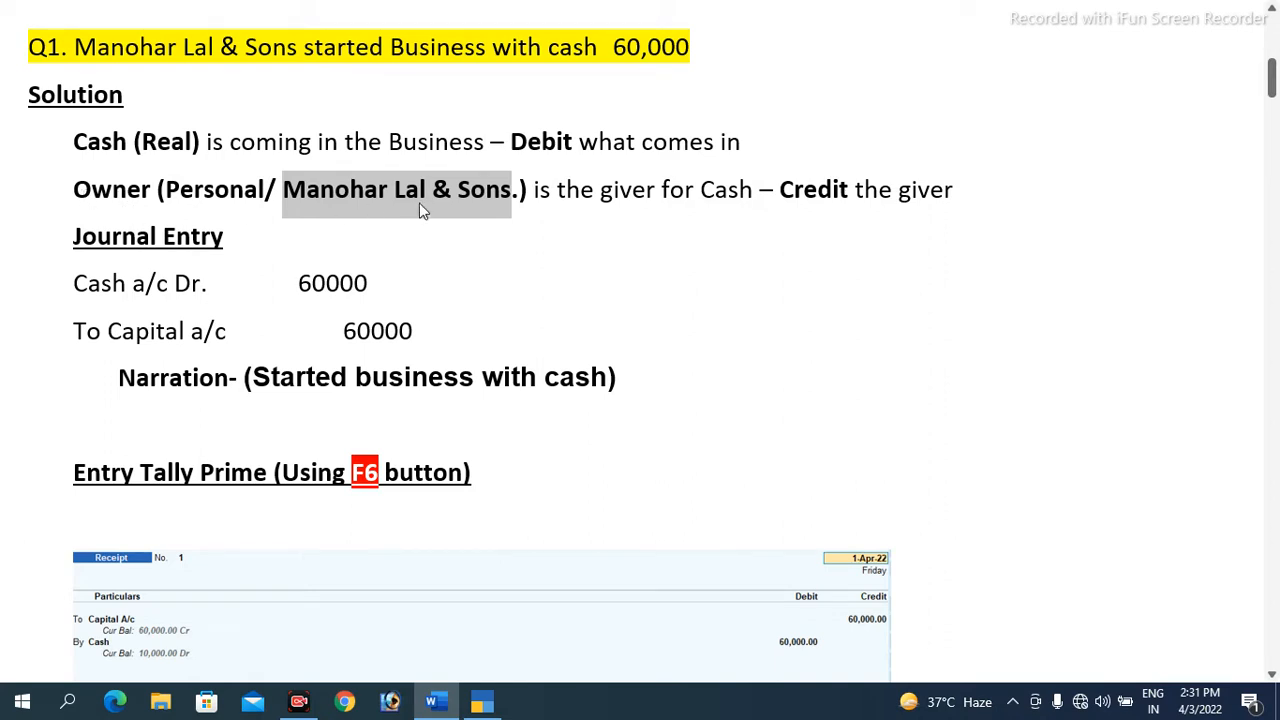
left_click(369, 285)
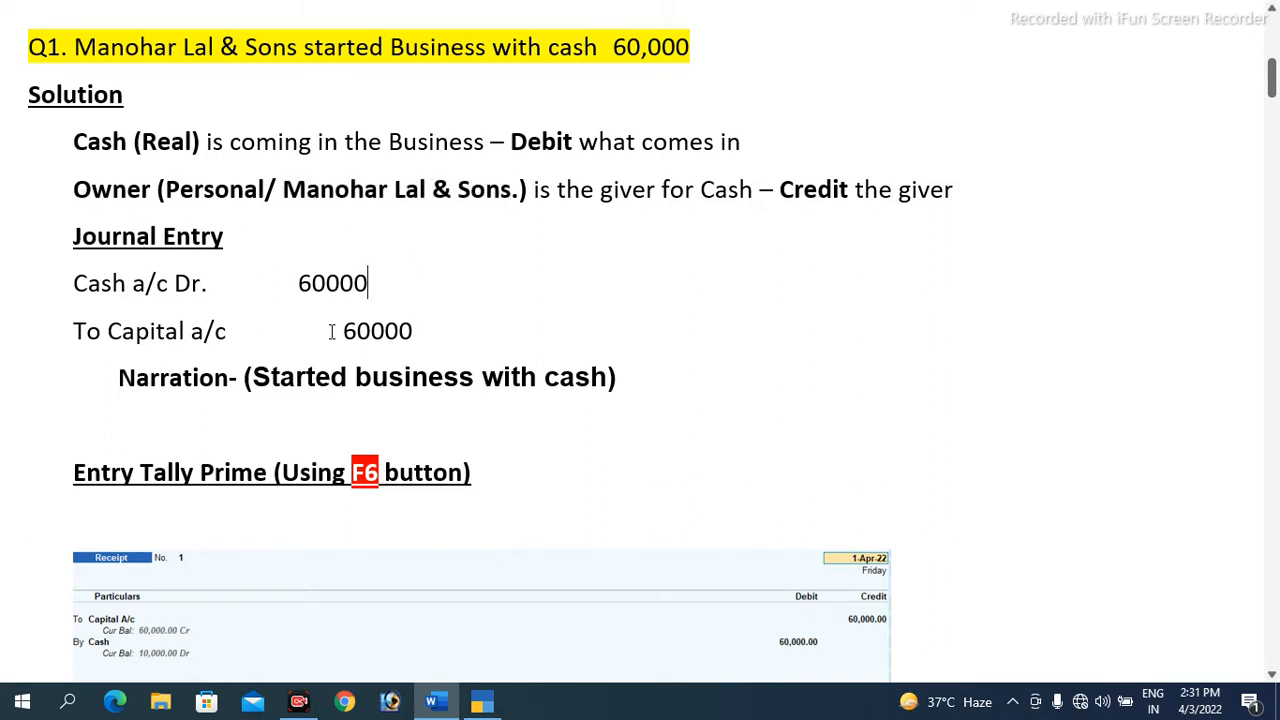
scroll(311, 331, "down", 1)
left_click_drag(73, 238, 390, 280)
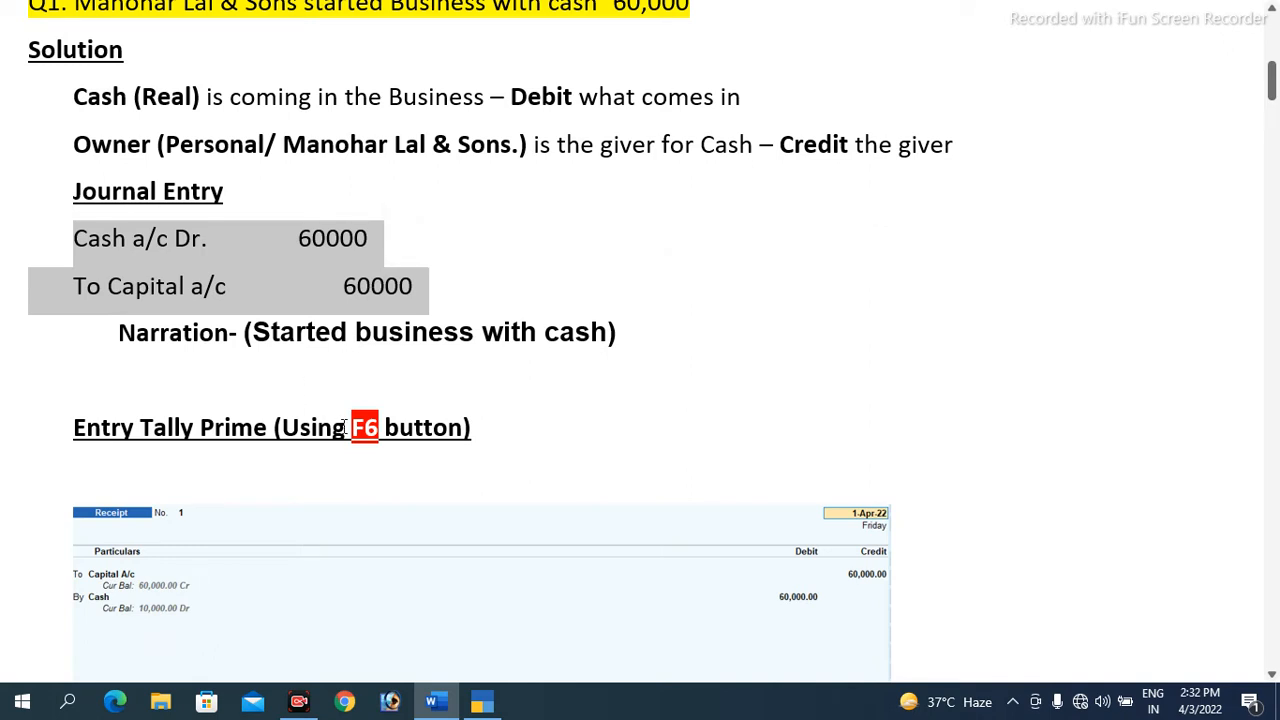
left_click(486, 427)
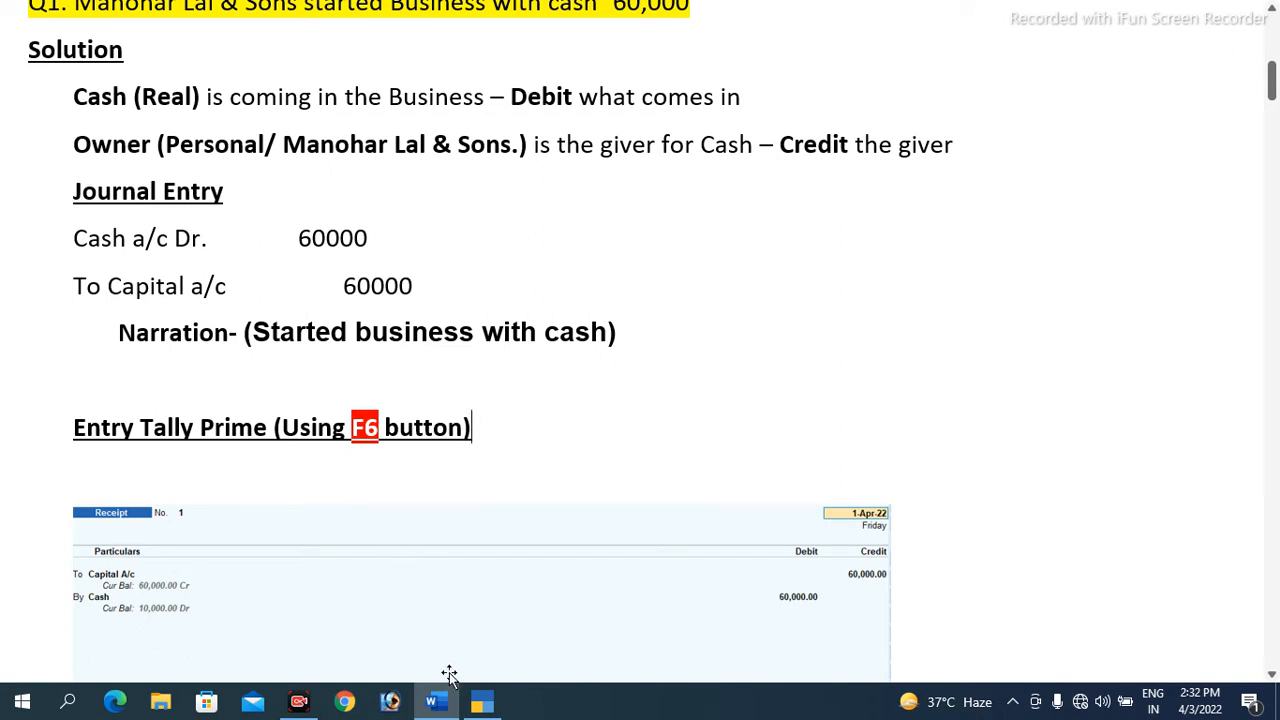
Switch to TallyPrime and open a new Receipt voucher, checking the Q1 journal entry in Word.
left_click(524, 612)
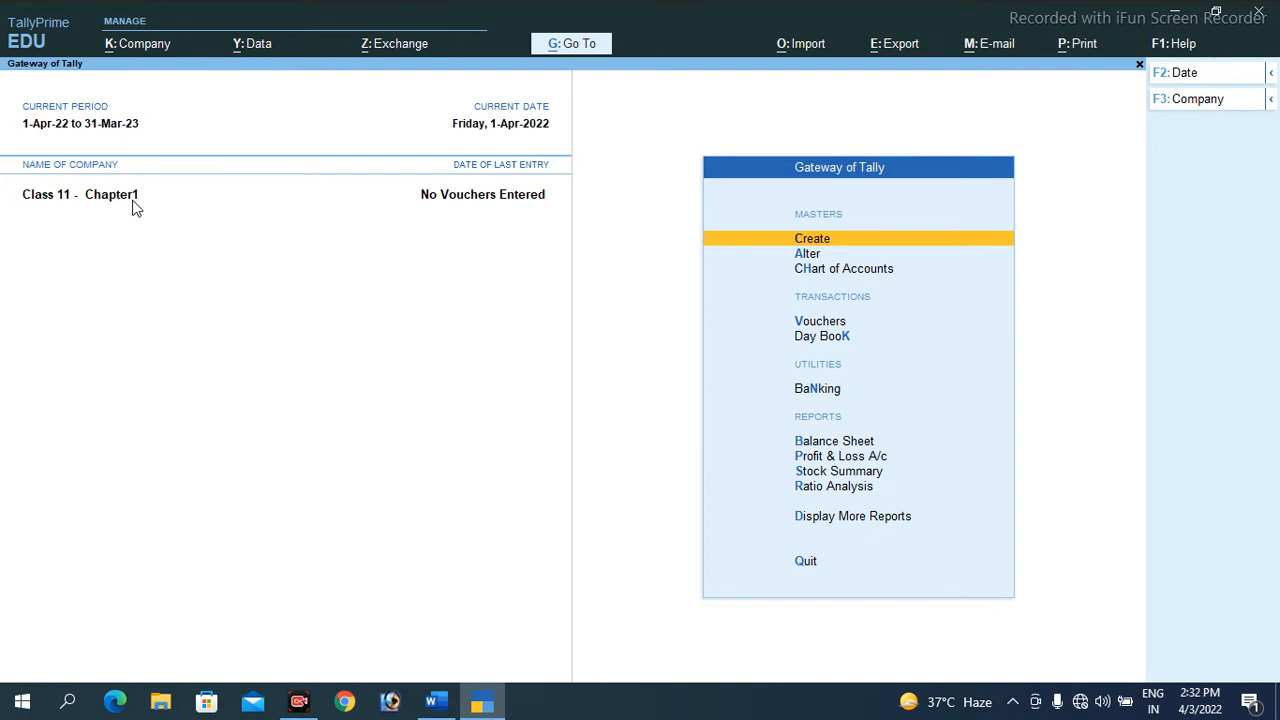
key("Down")
key("Down")
key("Down")
key("Down")
key("Up")
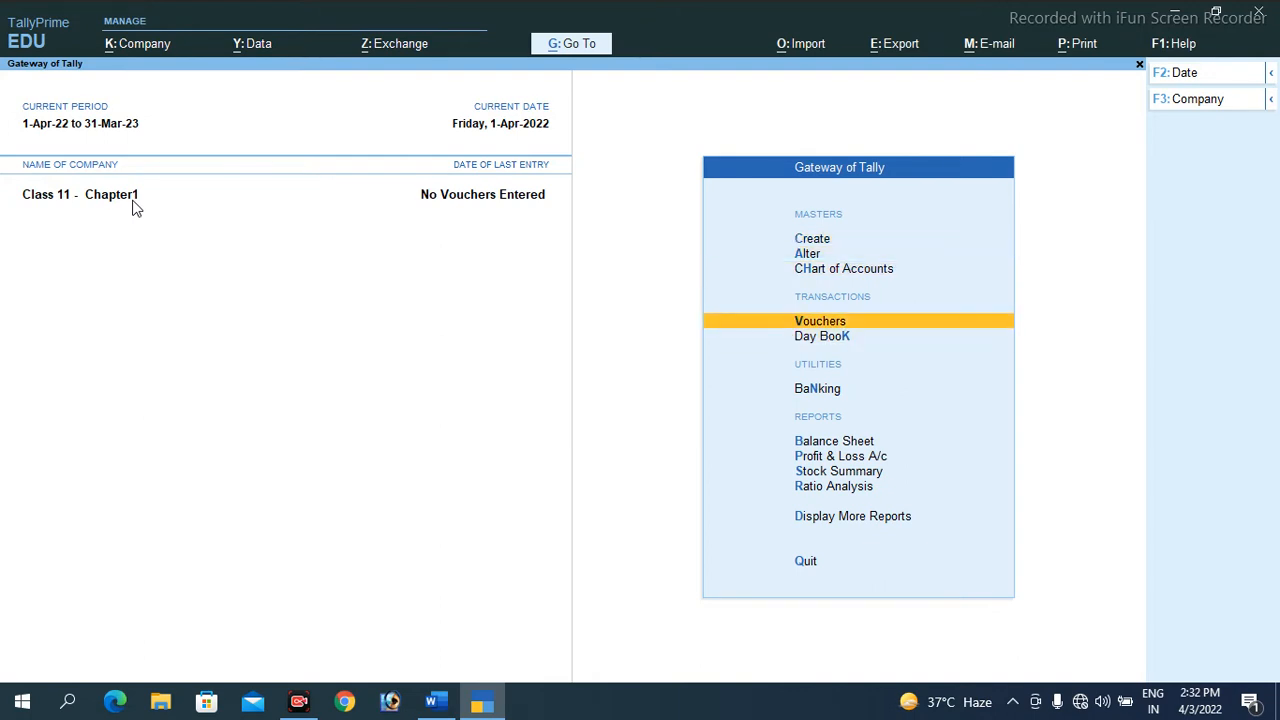
key("Return")
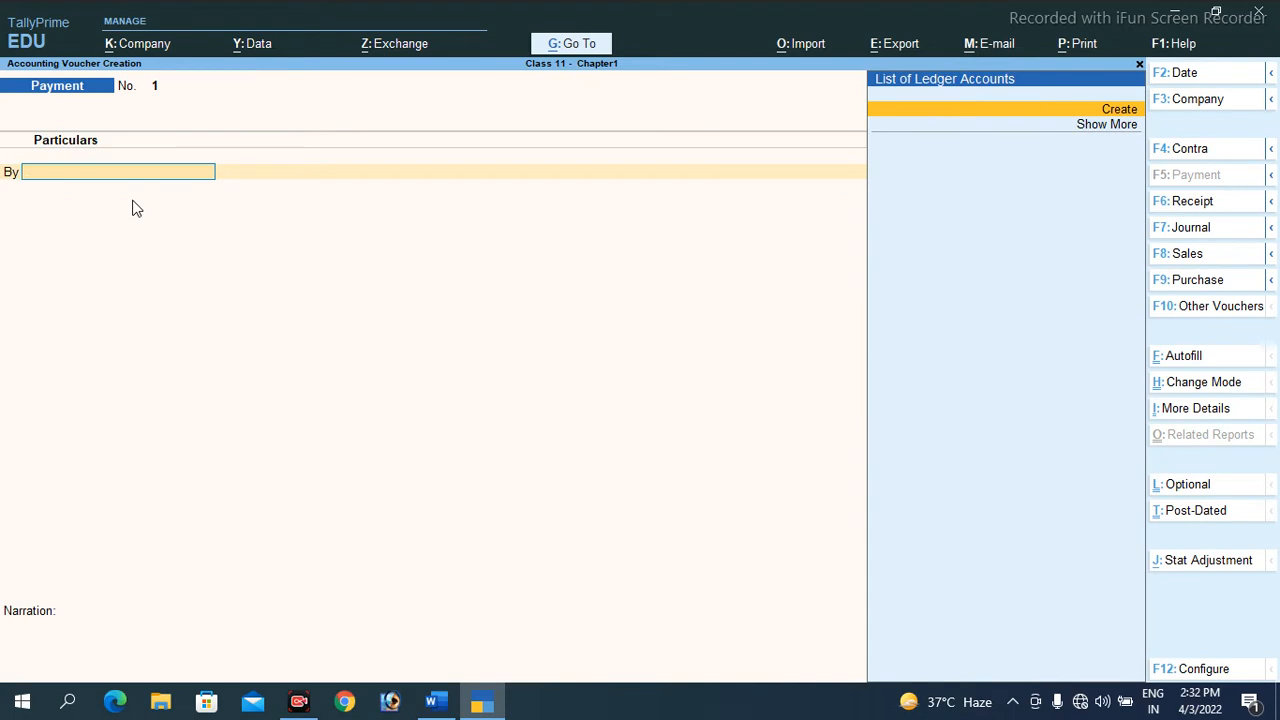
left_click(1180, 201)
key("alt+Tab")
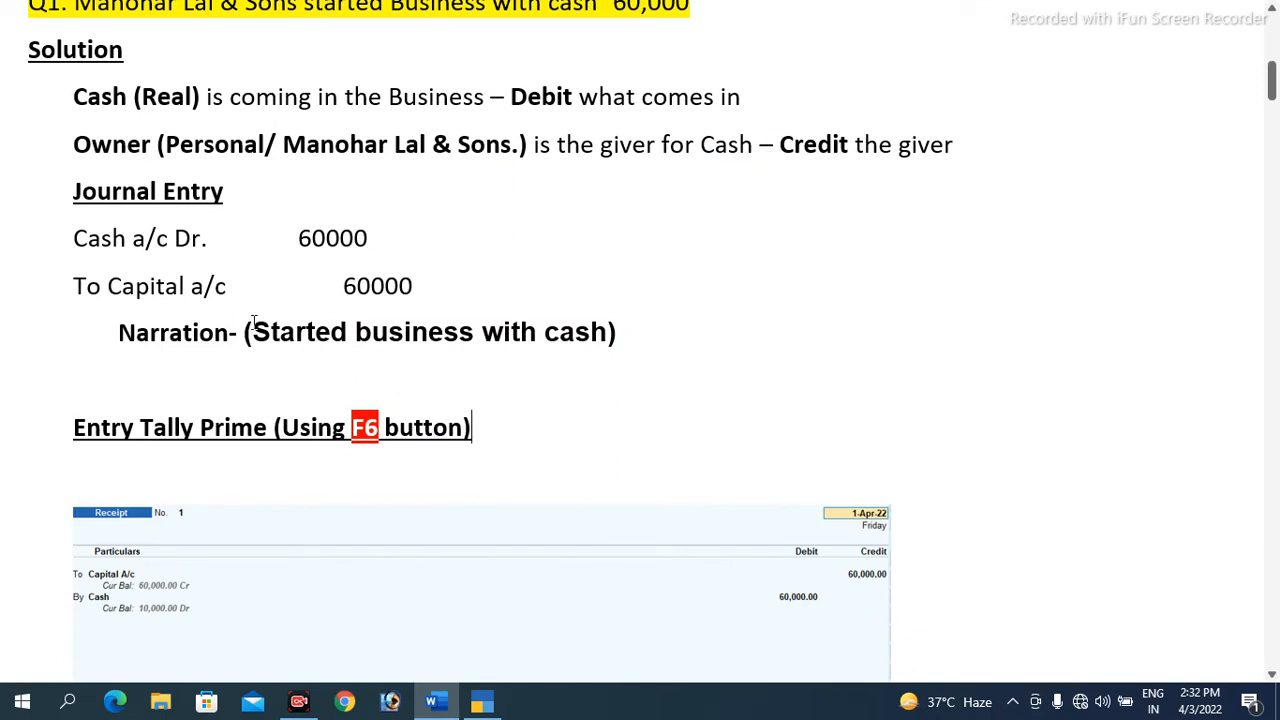
key("alt+Tab")
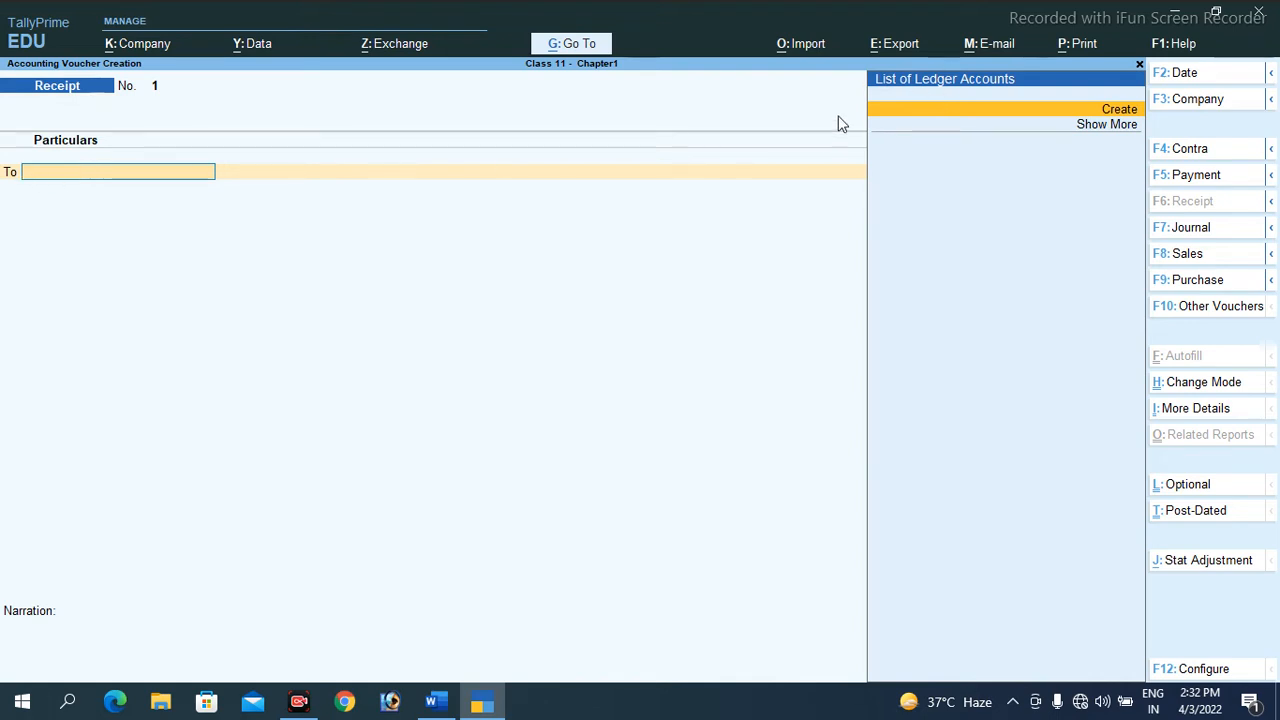
Create a ledger named Capital A/c under the Capital Account group from within the receipt voucher, keeping the default mailing details.
key("alt")
key("alt+c")
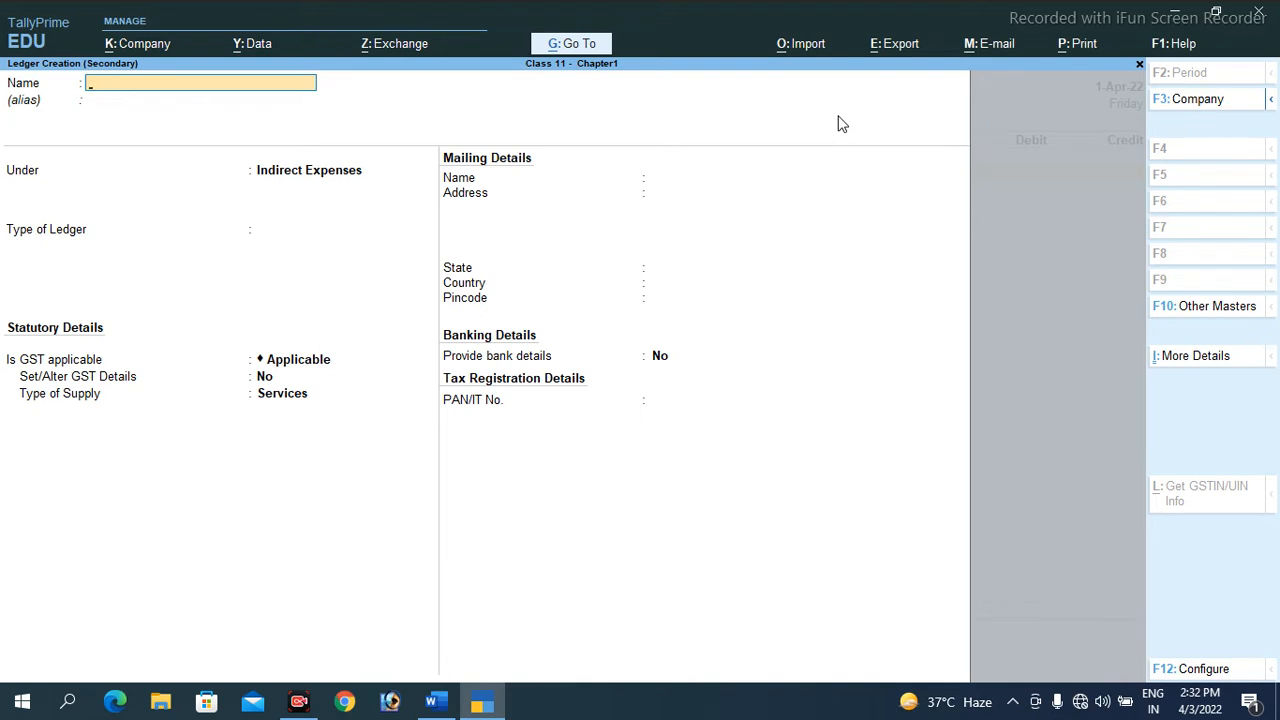
type("Capital a/c")
key("Return")
key("Return")
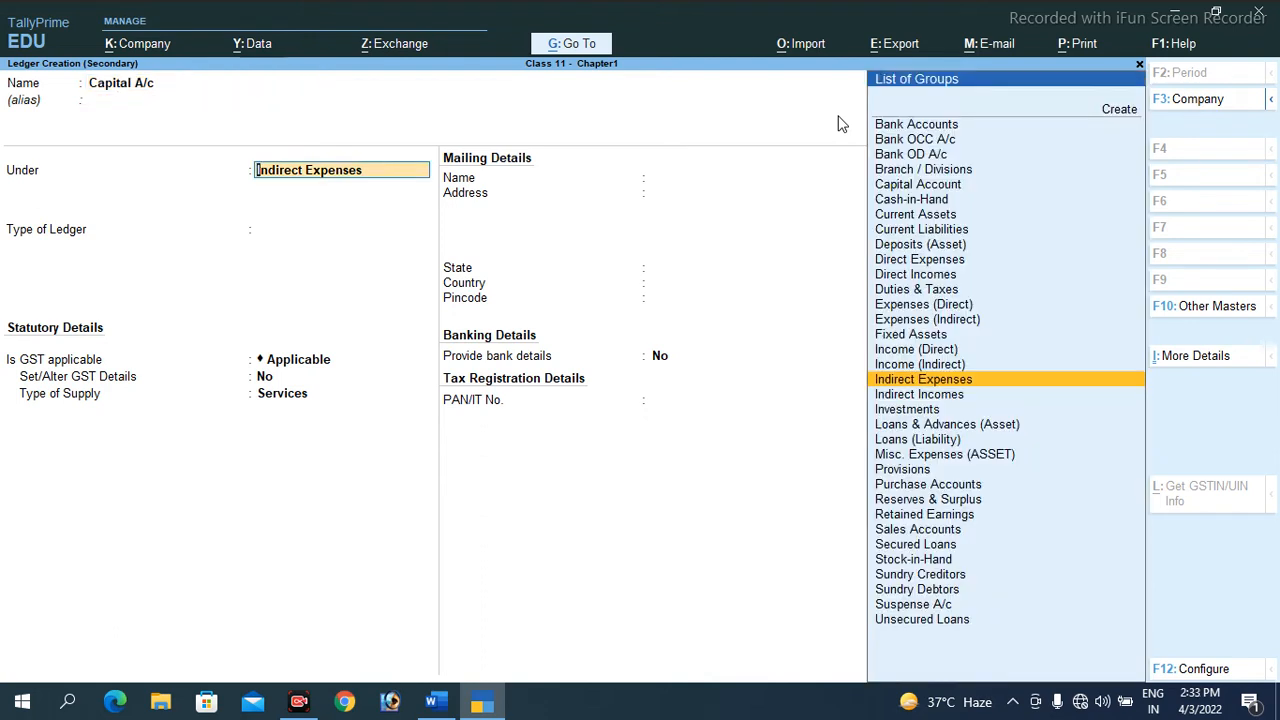
type("Ca")
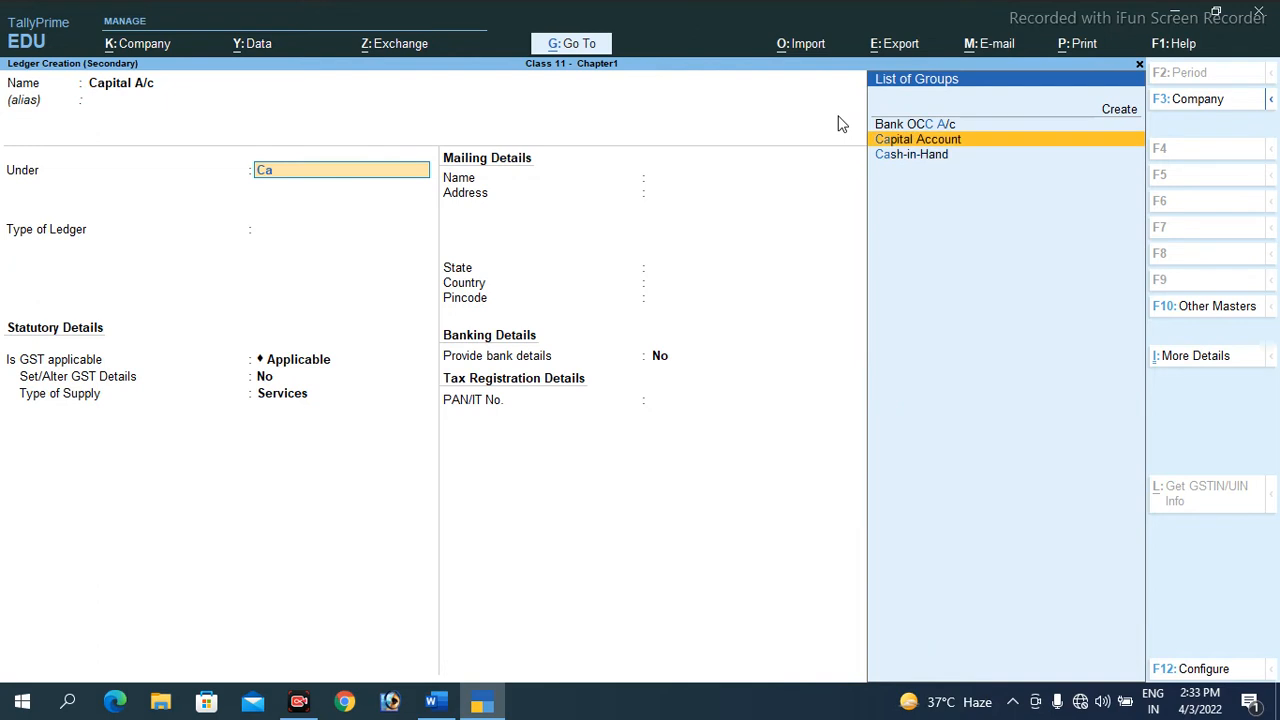
key("Return")
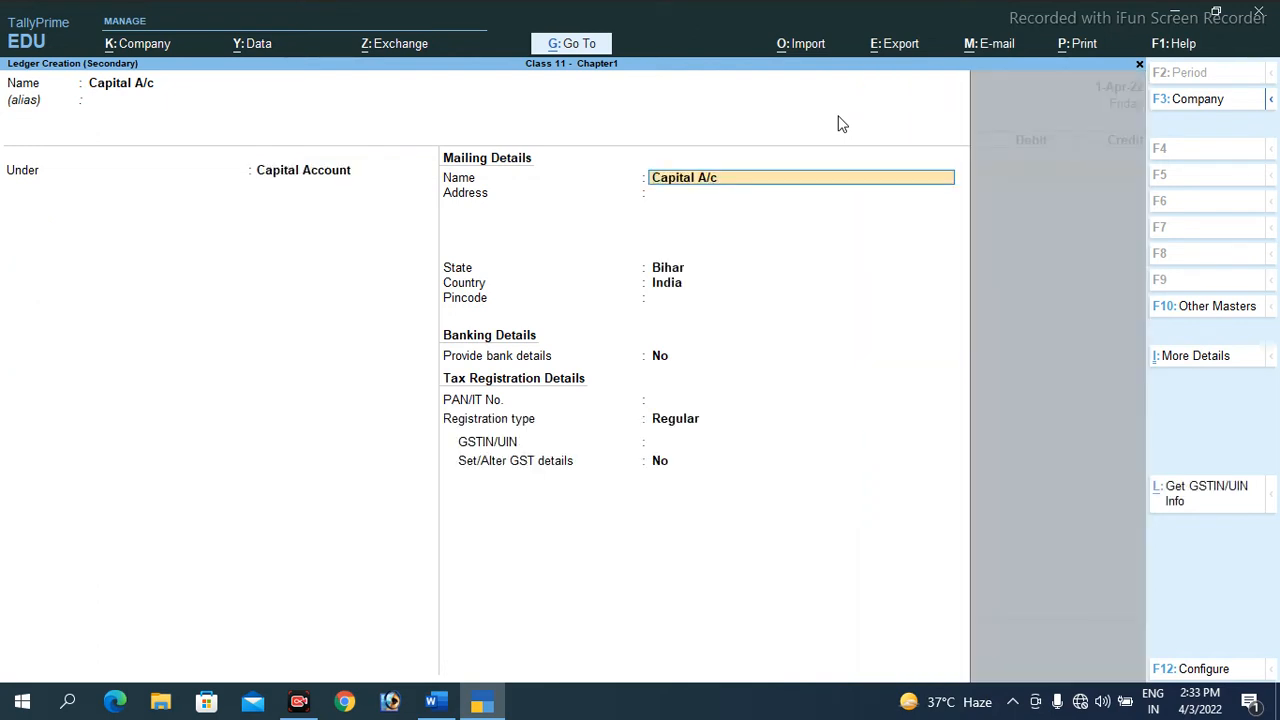
key("Return")
key("Return")
key("Return")
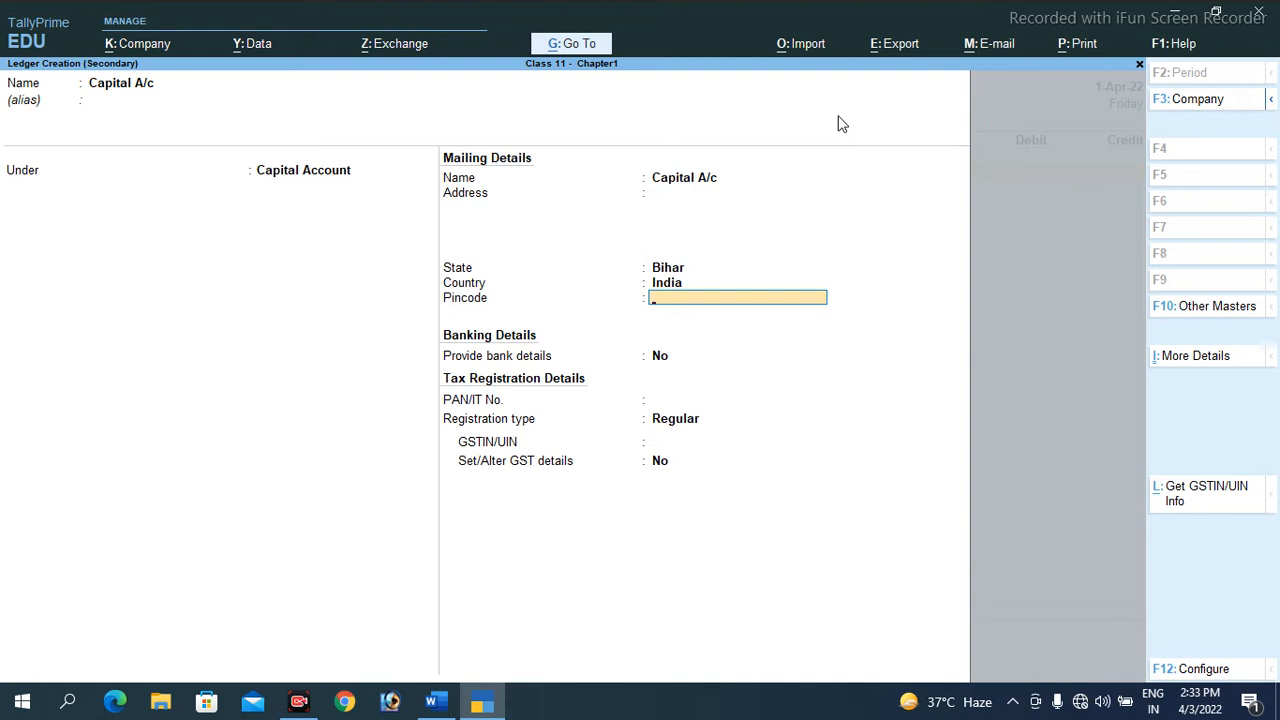
key("ctrl")
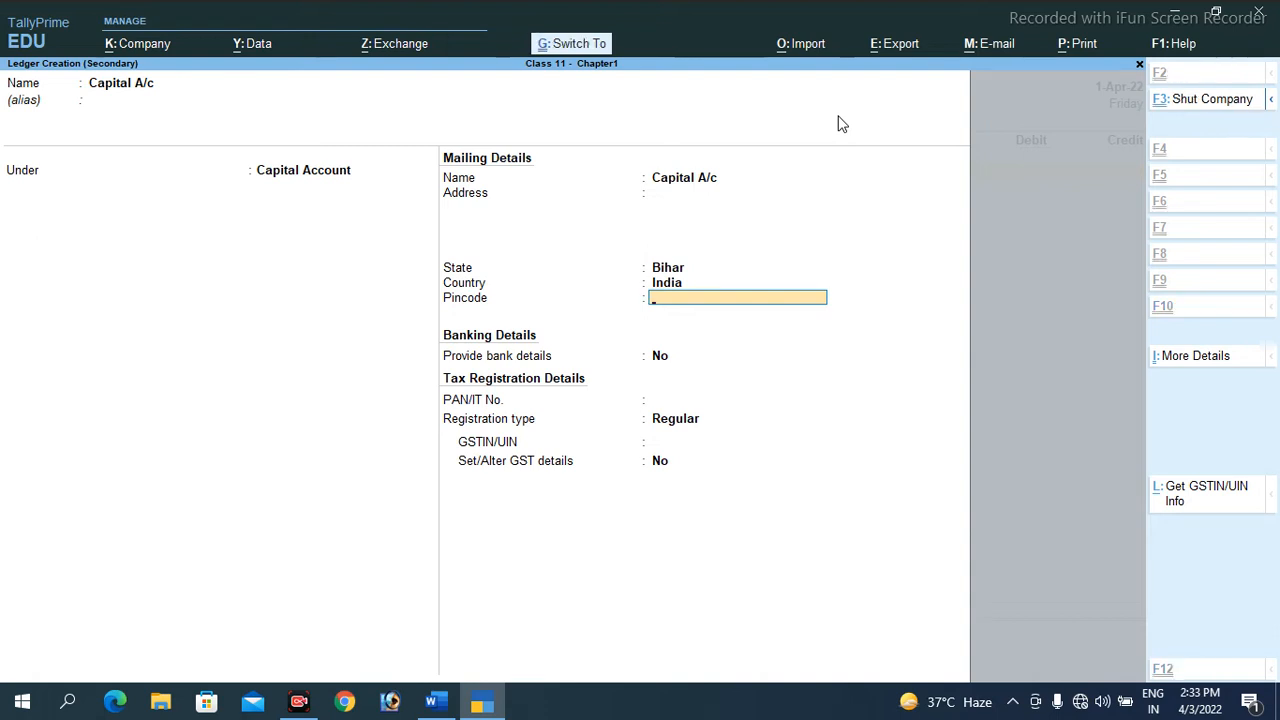
key("ctrl+a")
Credit Capital A/c with 60000 in the receipt voucher.
key("alt+Tab")
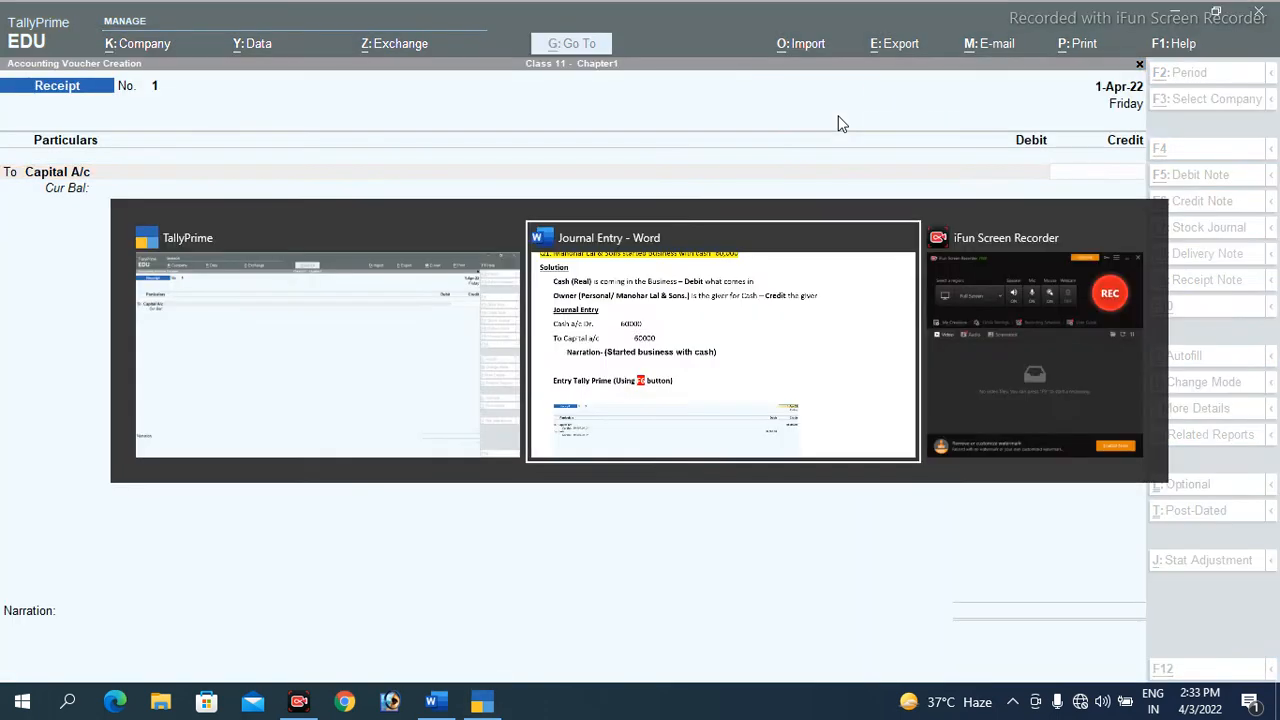
key("alt+Tab")
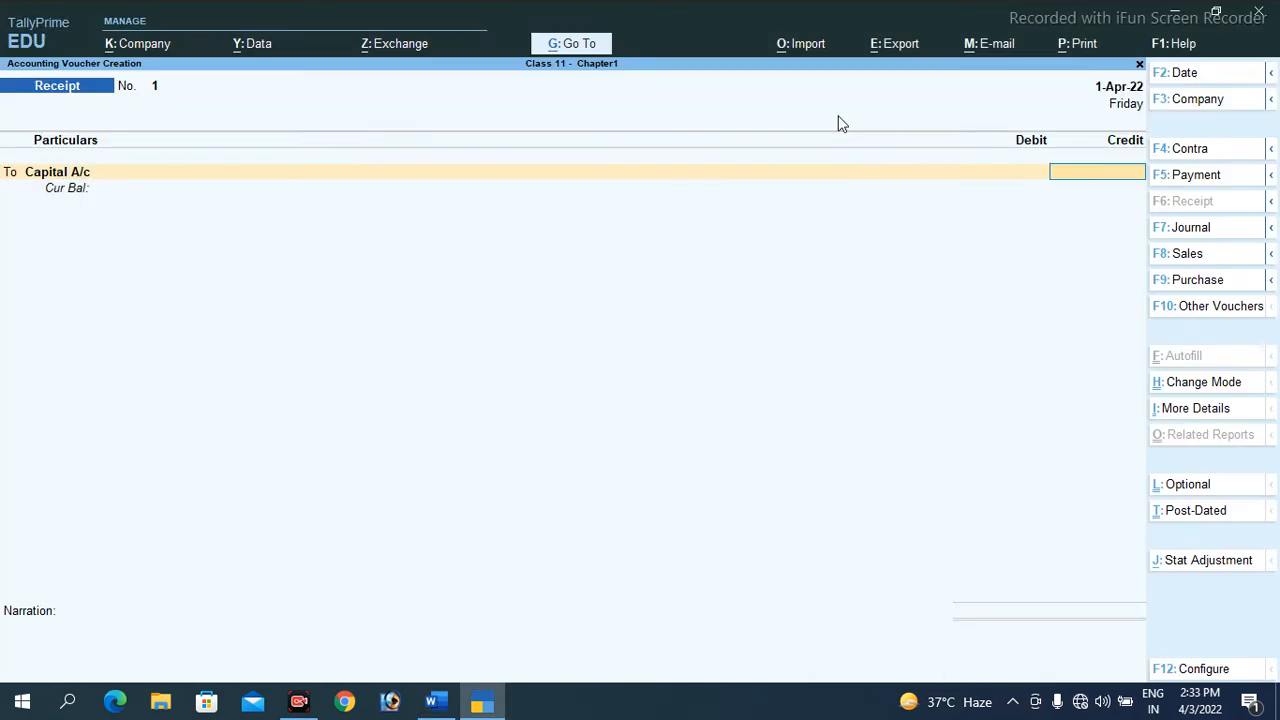
type("60000")
key("Return")
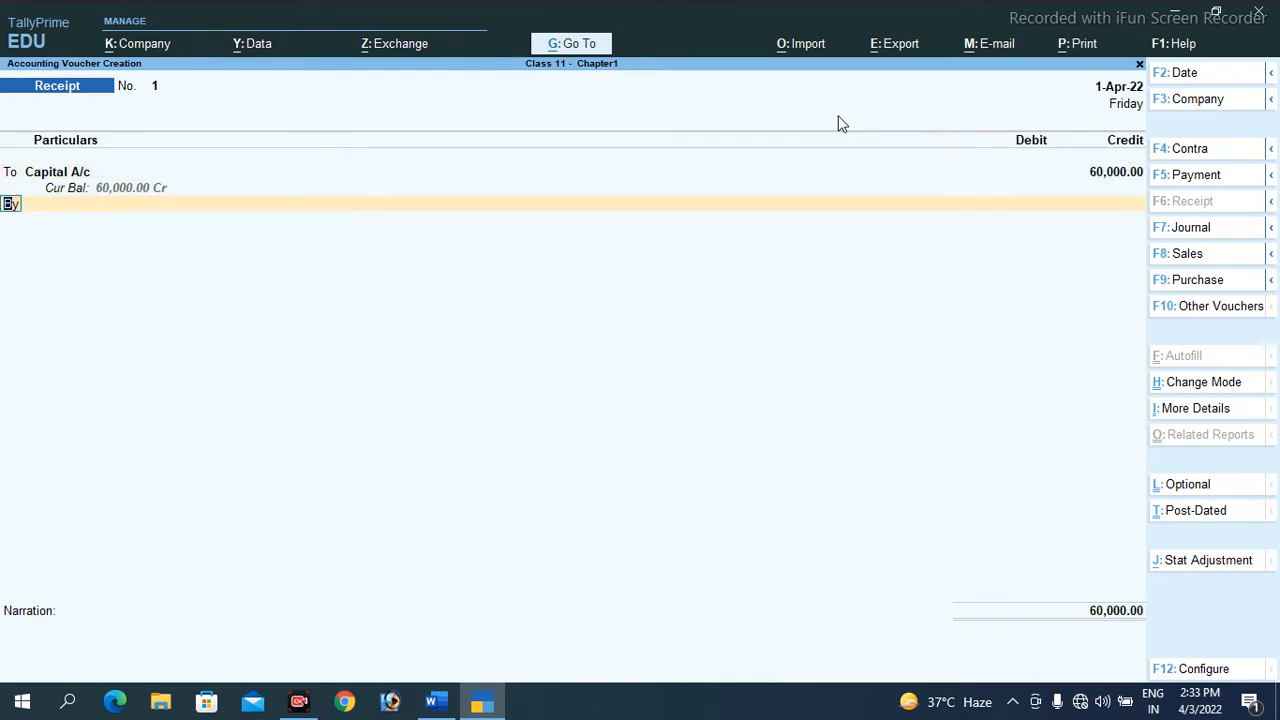
Add Cash as the debit ledger on the voucher's By line, accepting 60,000.00 as the amount.
key("Return")
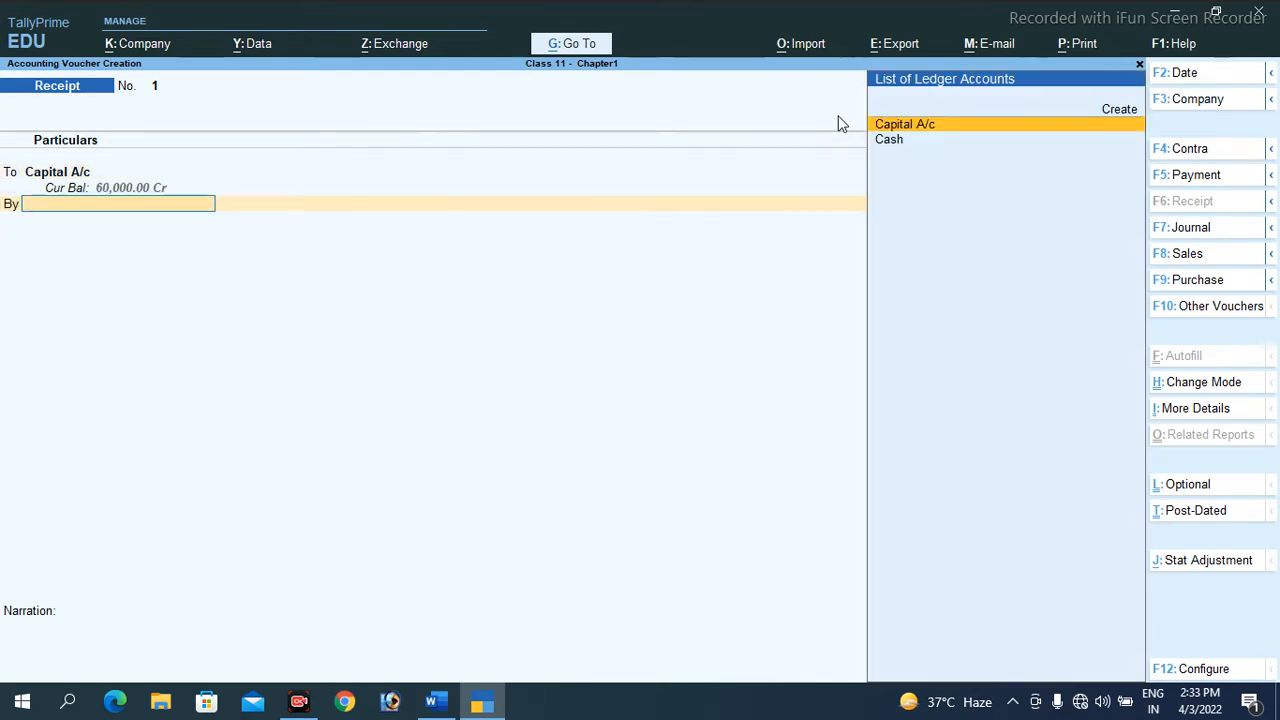
key("Down")
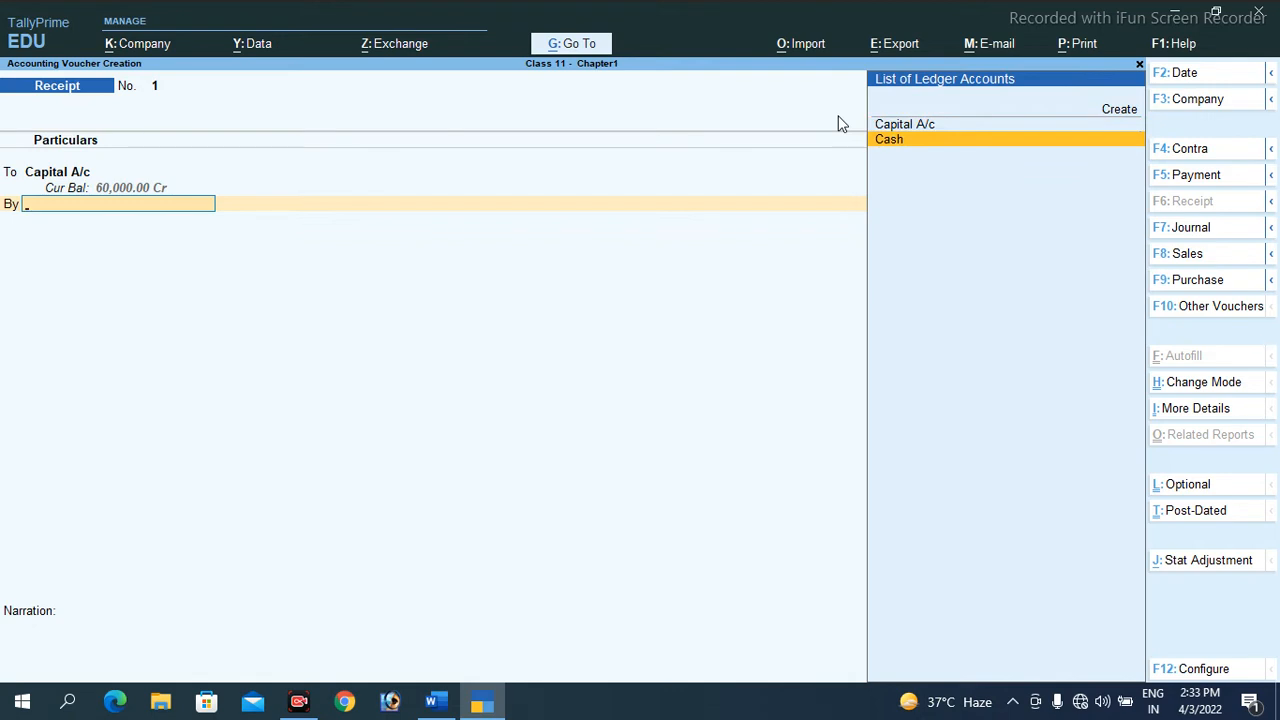
key("Return")
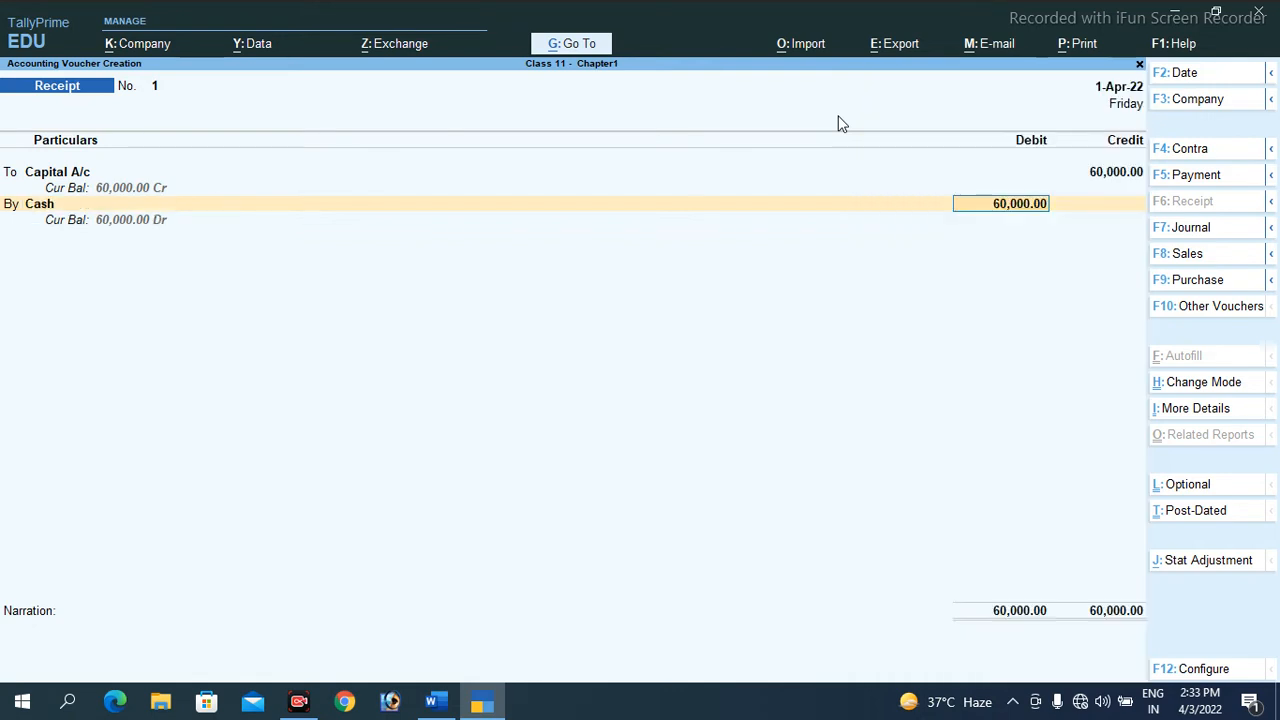
key("Return")
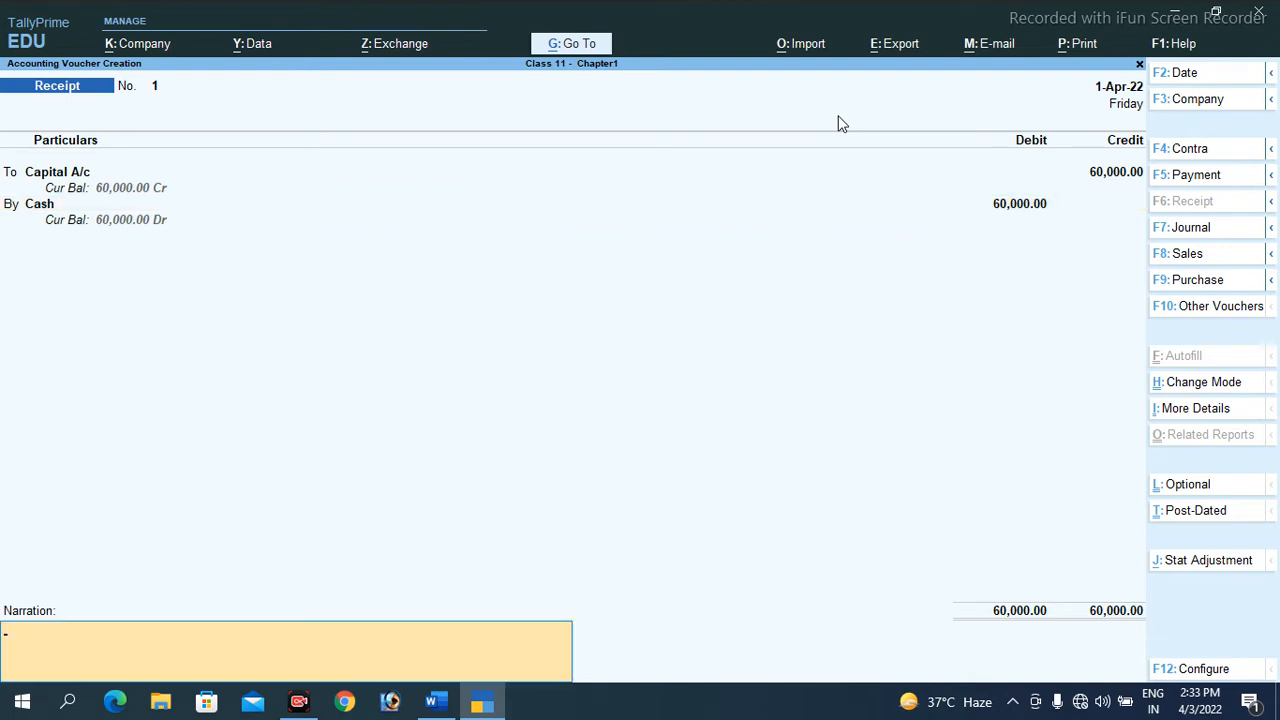
Copy the narration "Started business with cash" from the Word document into the receipt voucher's narration.
key("alt+Tab")
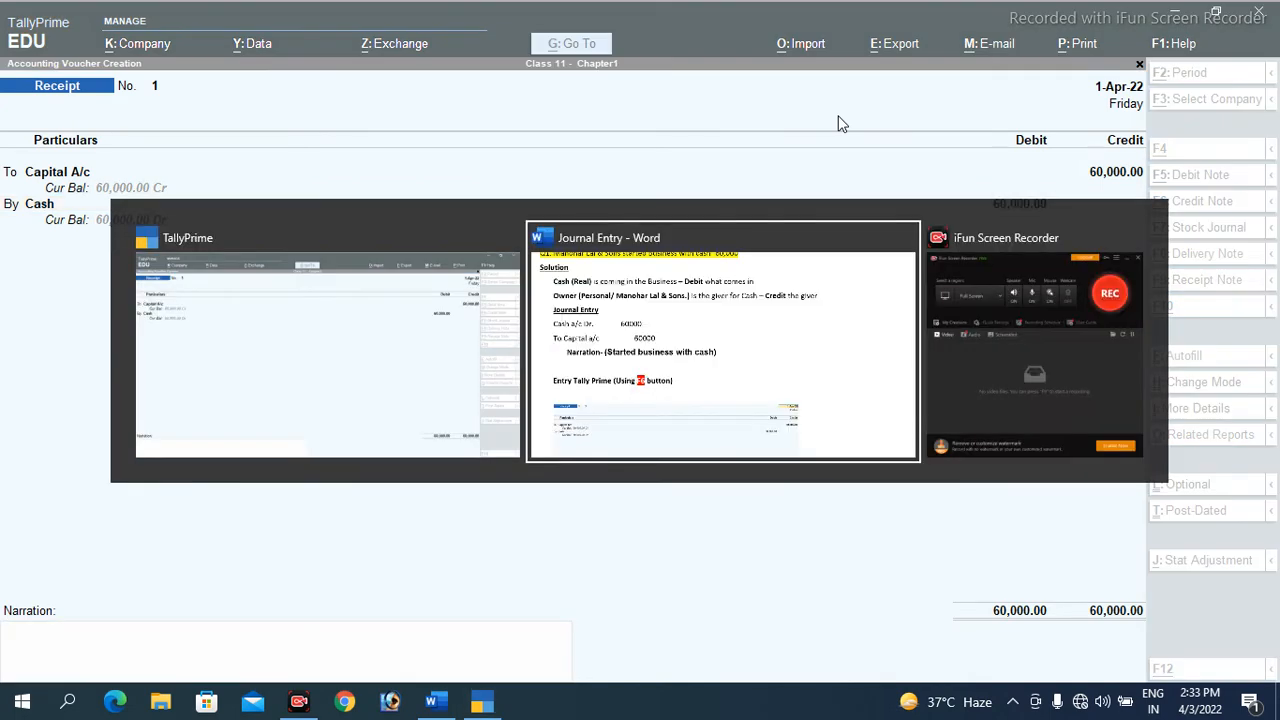
left_click_drag(253, 331, 607, 332)
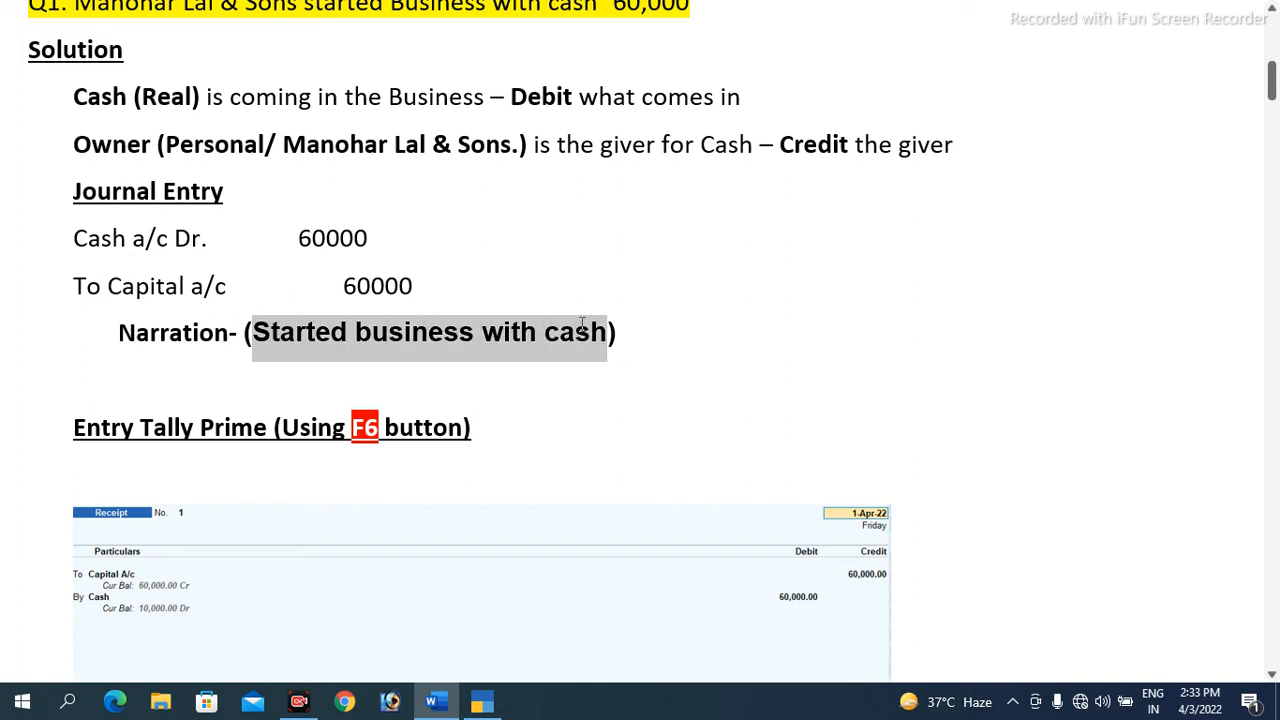
key("alt+Tab")
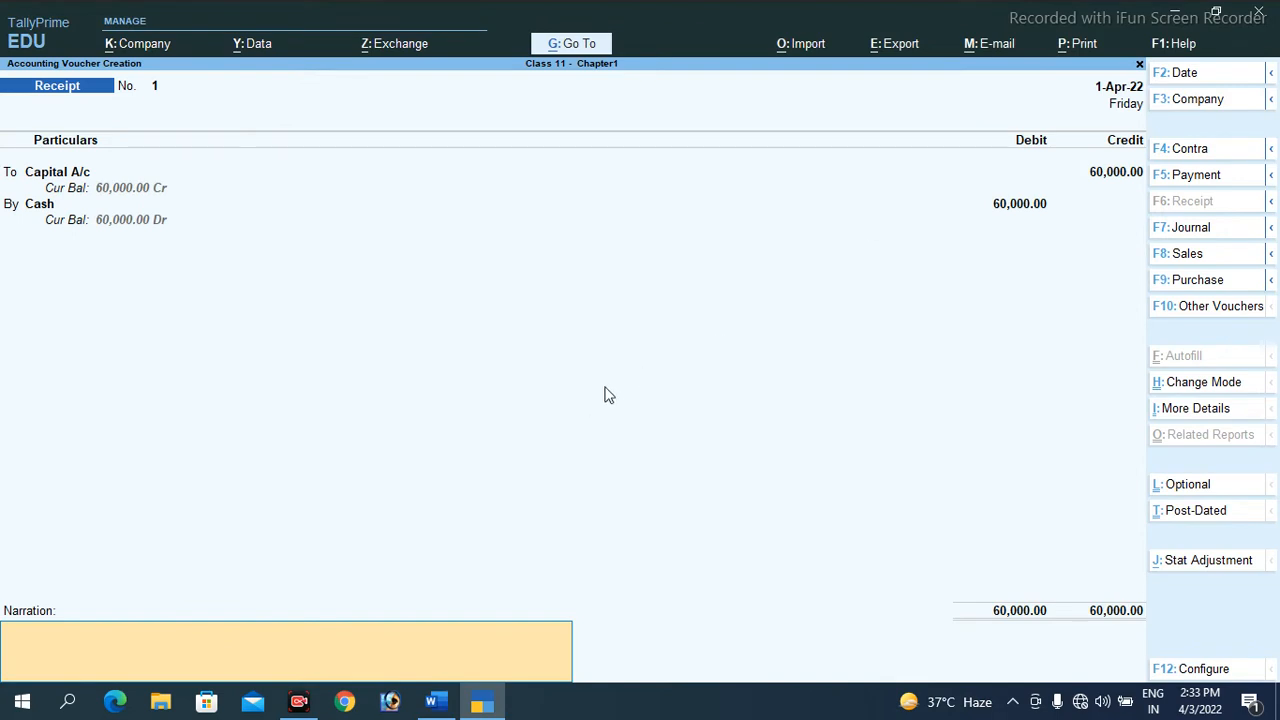
key("ctrl+alt+v")
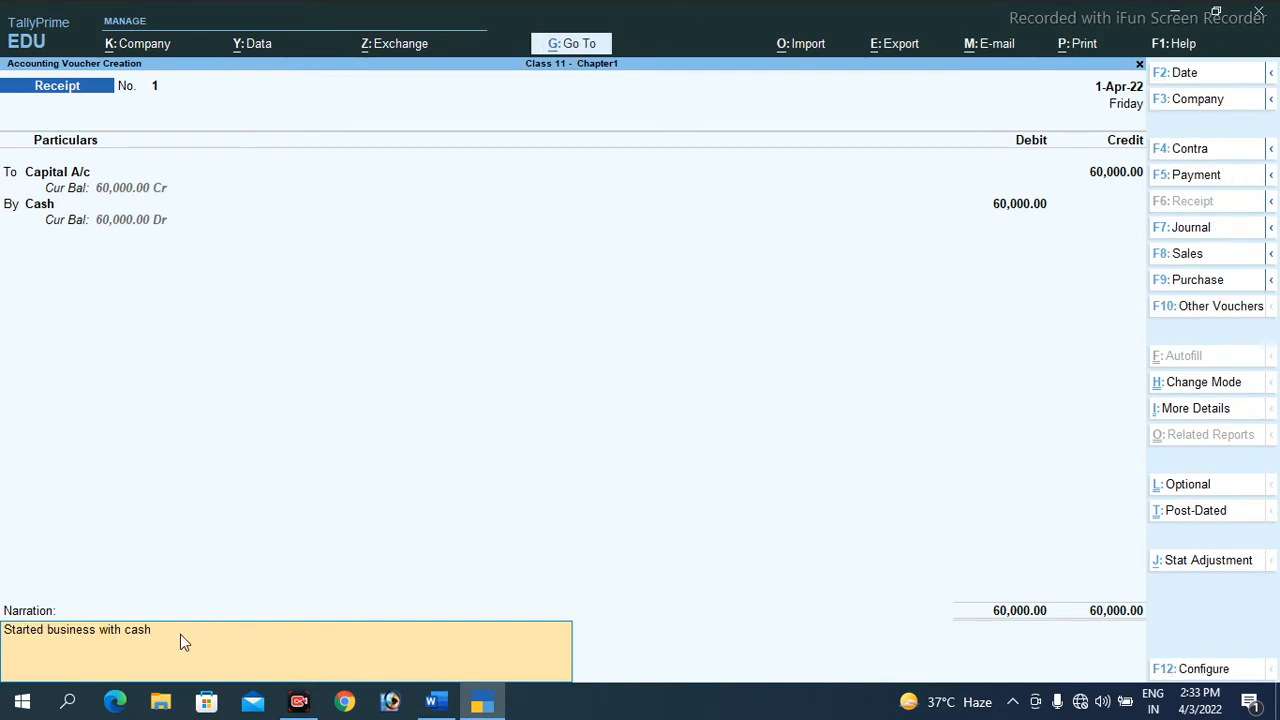
Accept and save the completed capital receipt voucher.
key("ctrl")
key("ctrl+a")
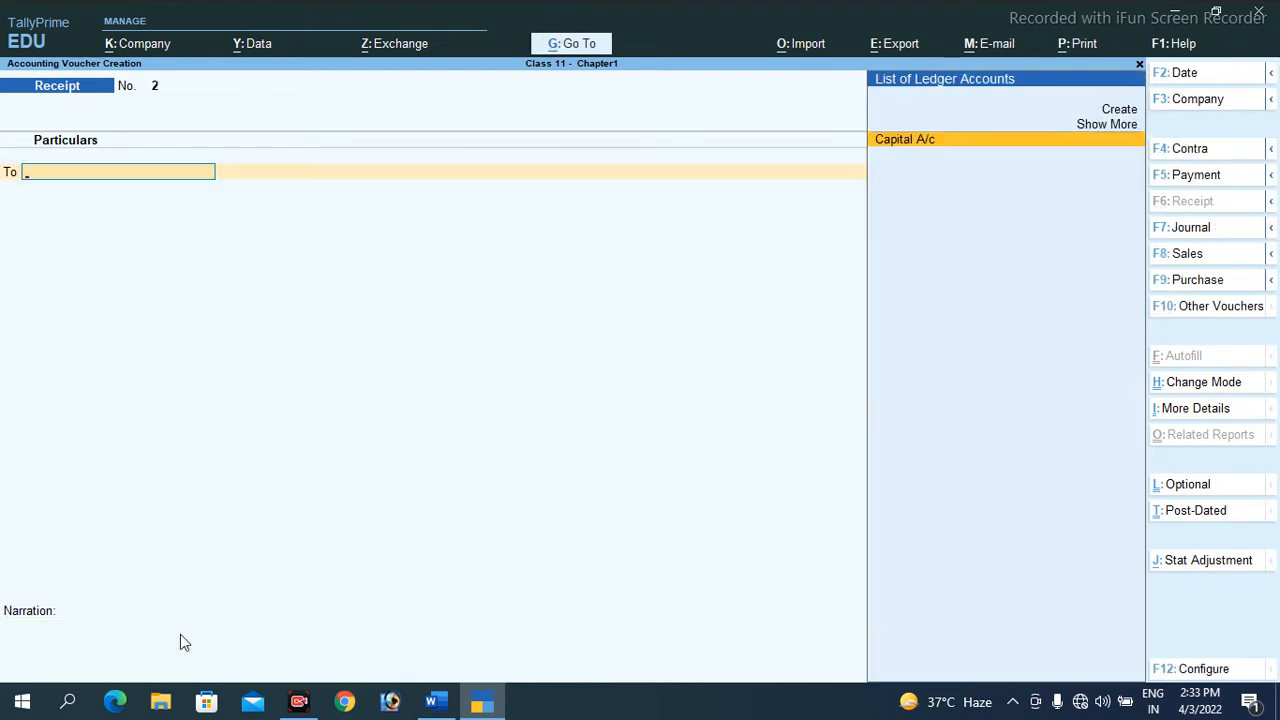
Switch to the Word document and review the sample receipt entry, continuing to Q2, the furniture purchase for cash.
key("alt+Tab")
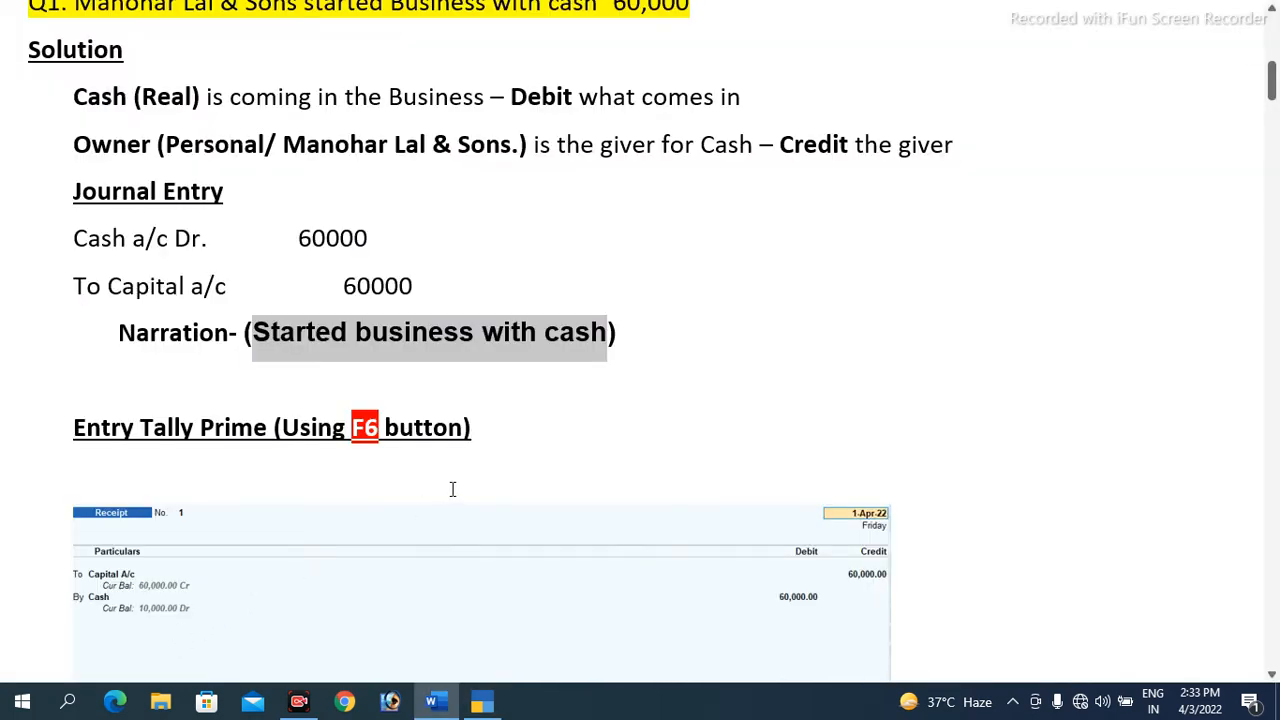
scroll(452, 489, "down", 5)
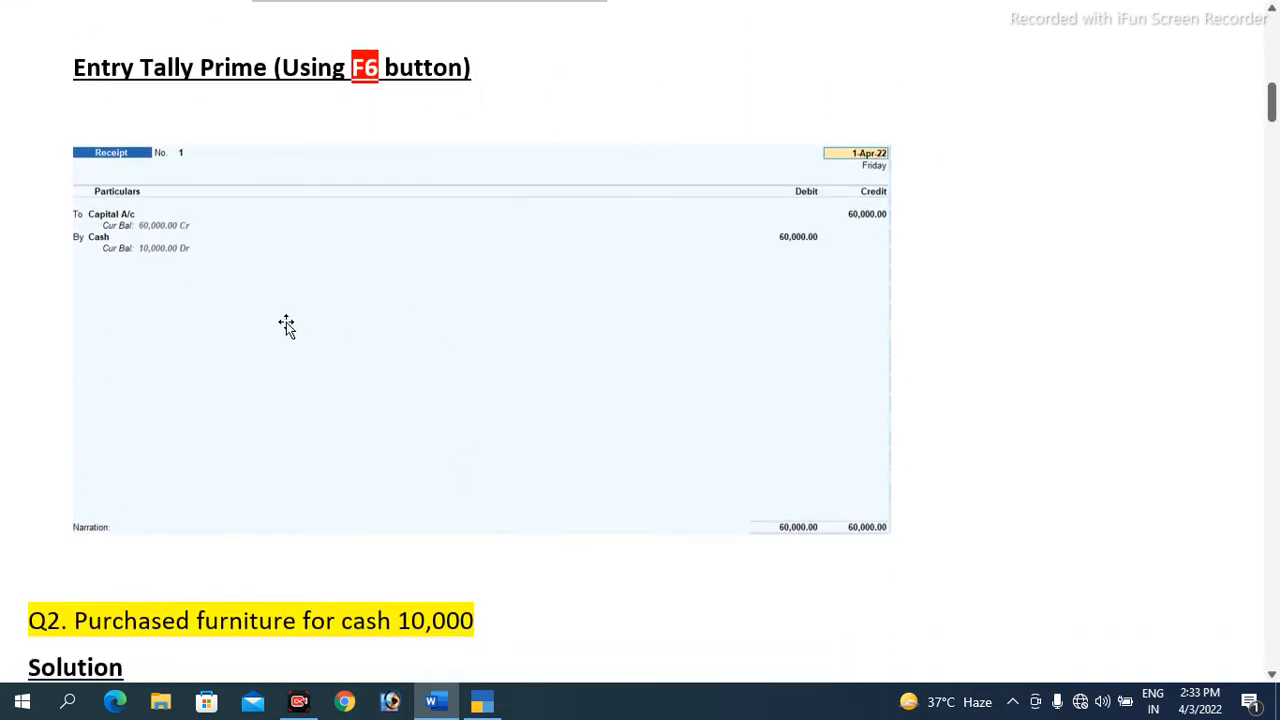
left_click(517, 256)
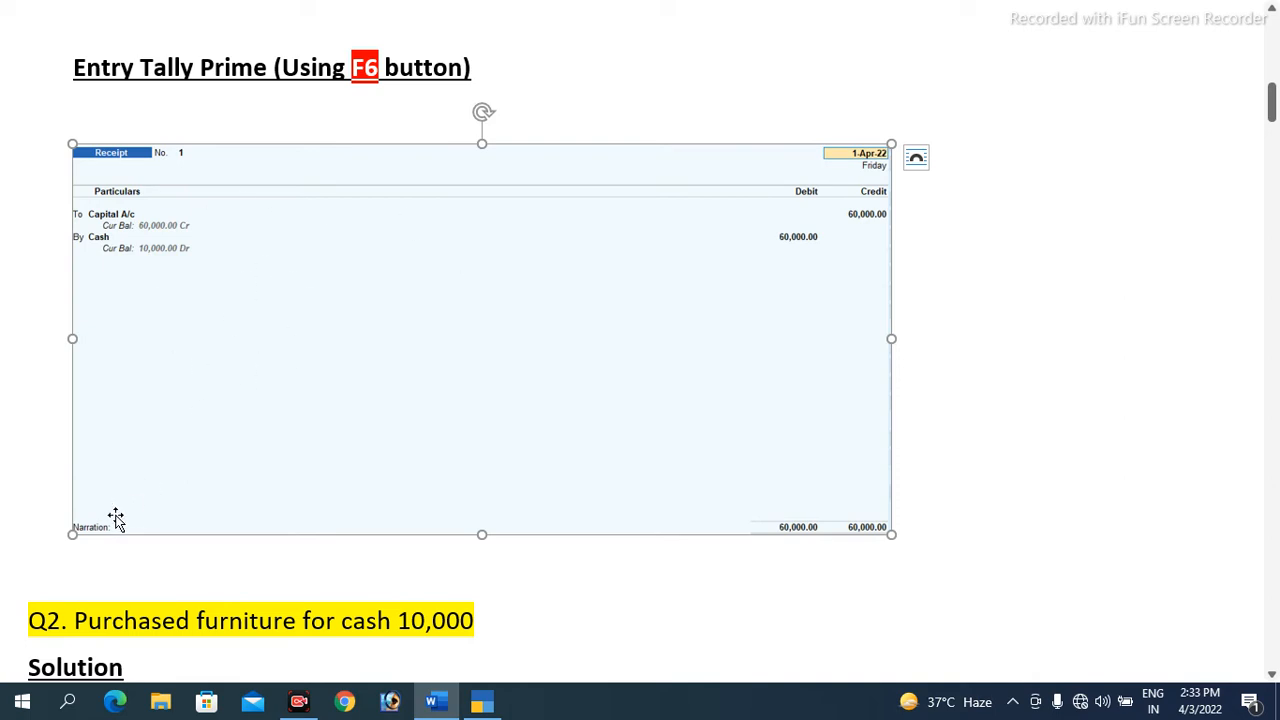
scroll(199, 403, "down", 1)
scroll(199, 403, "down", 5)
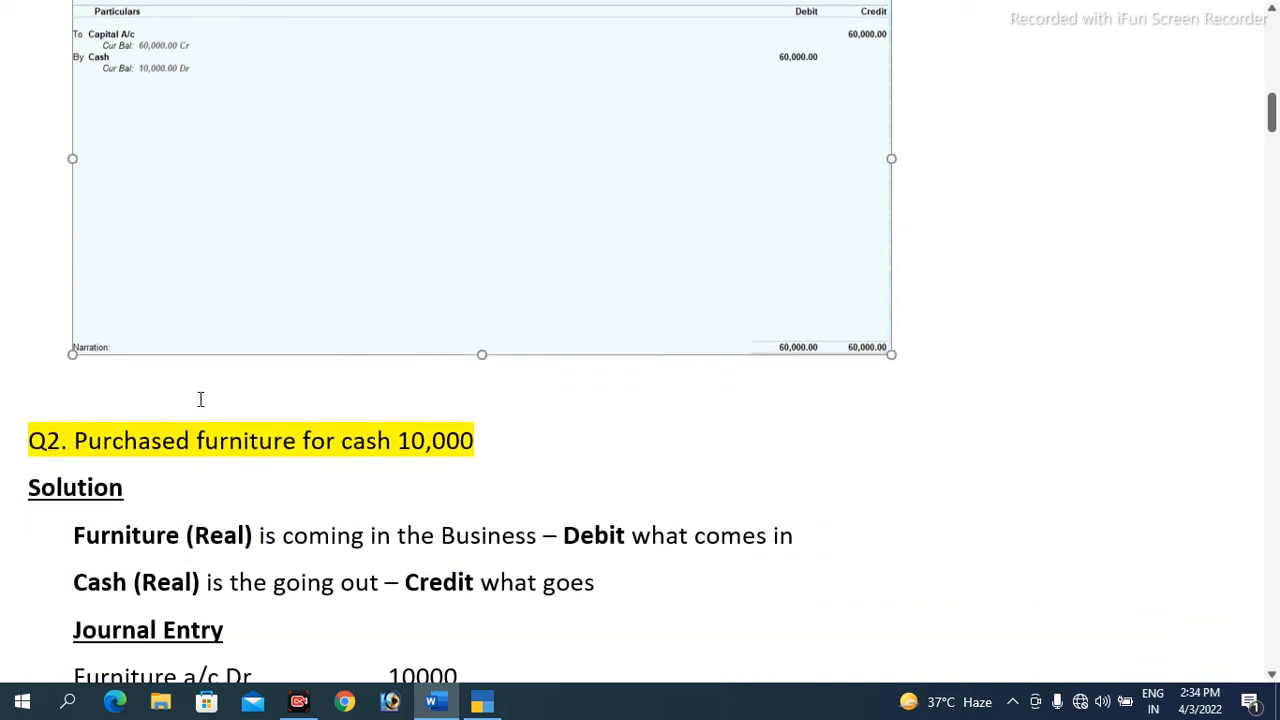
scroll(201, 401, "down", 1)
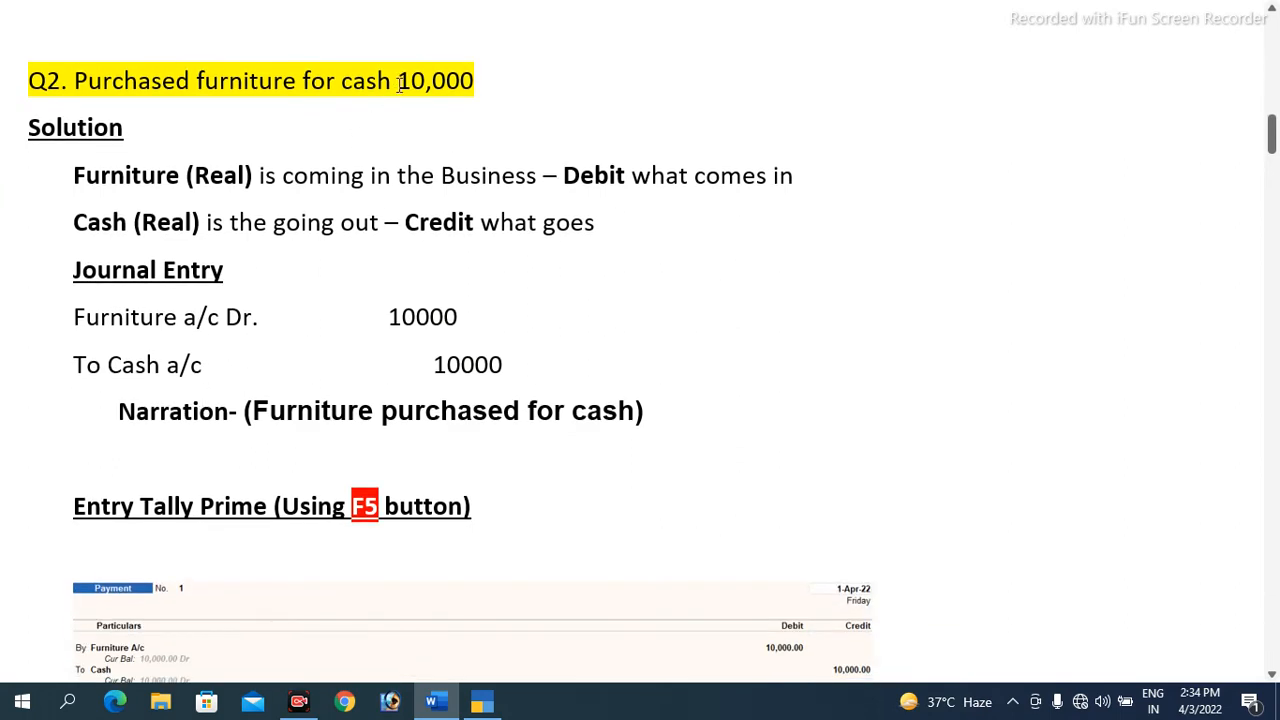
Examine Q2's transaction and solution to see why Furniture is debited and Cash is credited.
left_click_drag(398, 82, 474, 82)
left_click_drag(138, 87, 302, 92)
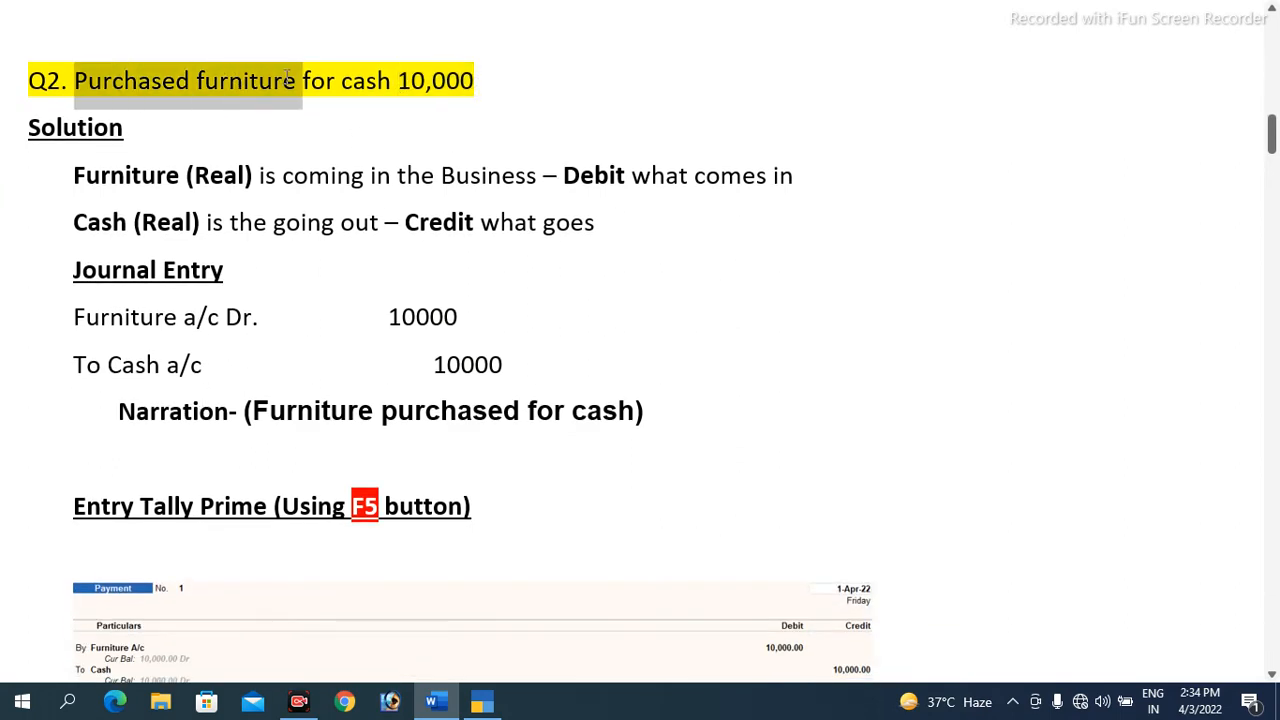
left_click(238, 136)
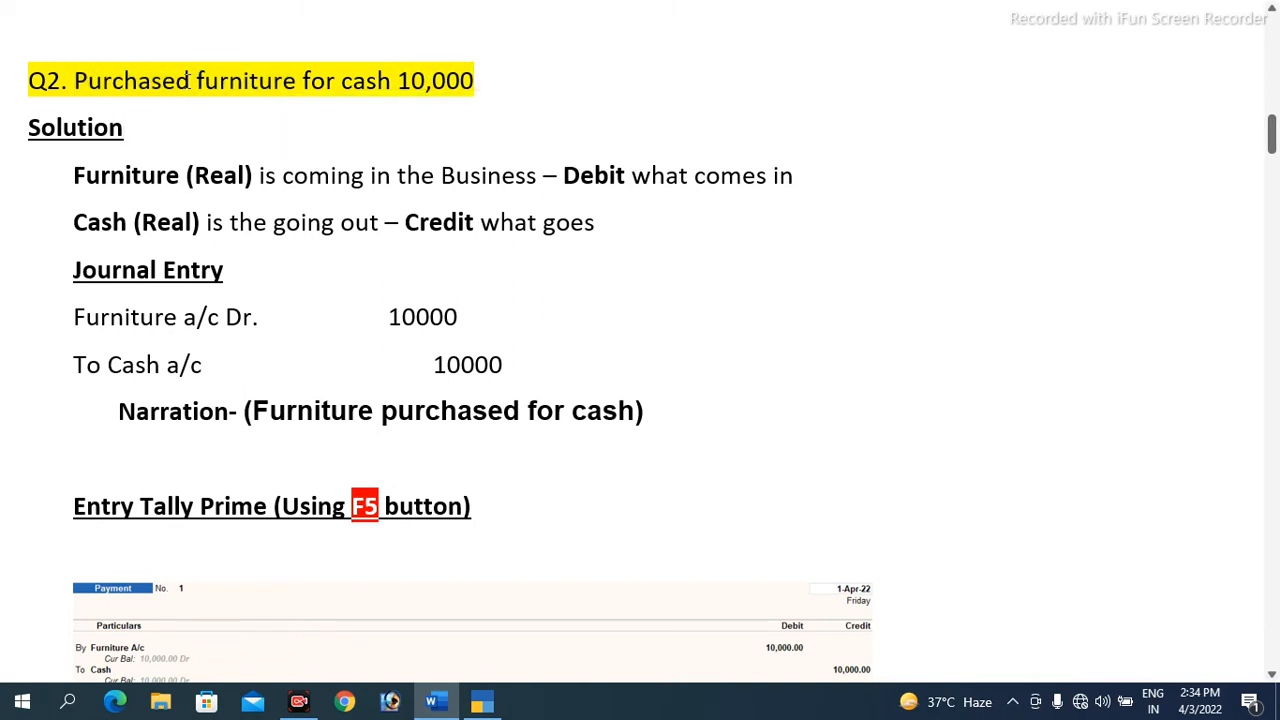
left_click_drag(190, 81, 84, 80)
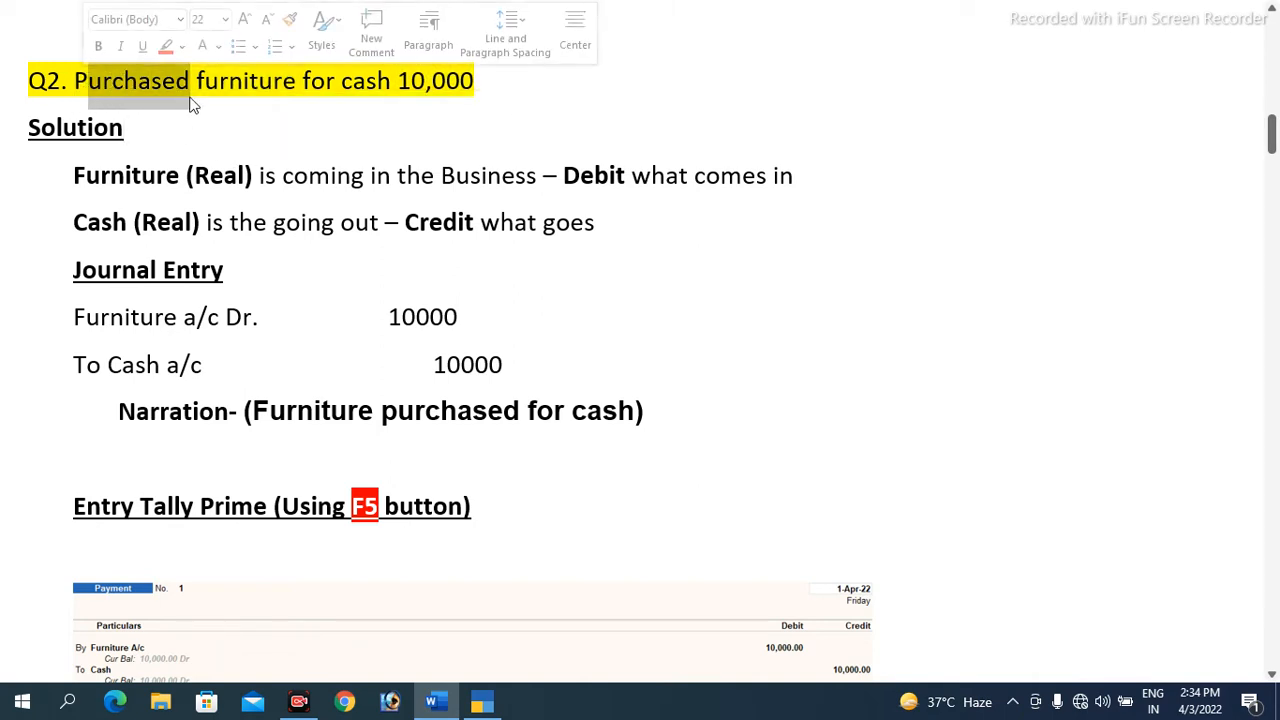
left_click_drag(196, 80, 298, 78)
left_click(238, 170)
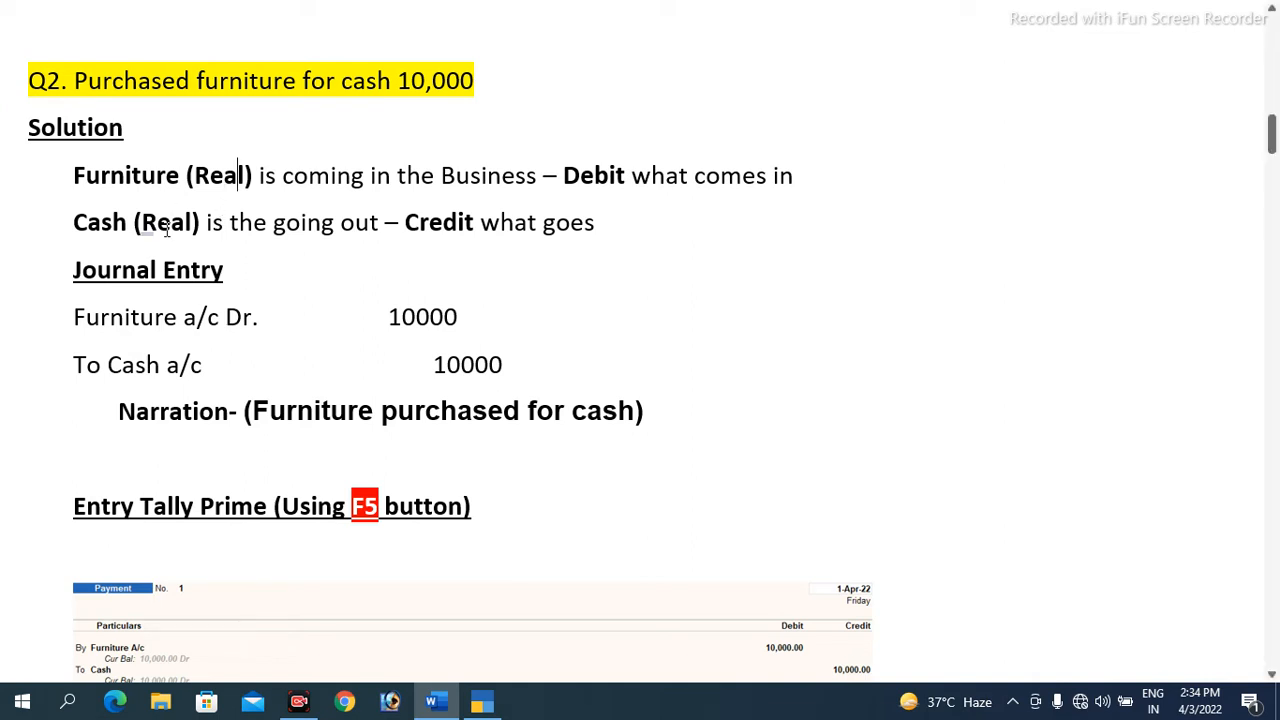
left_click_drag(73, 180, 183, 170)
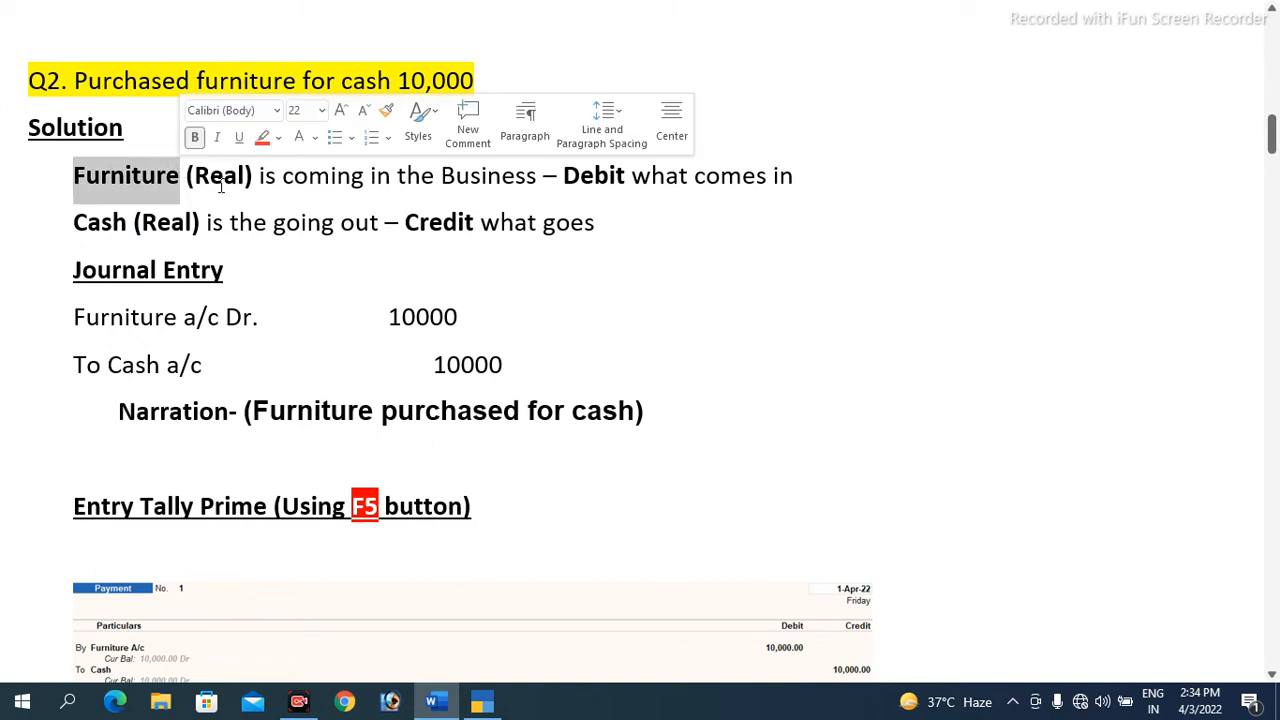
left_click_drag(373, 180, 464, 173)
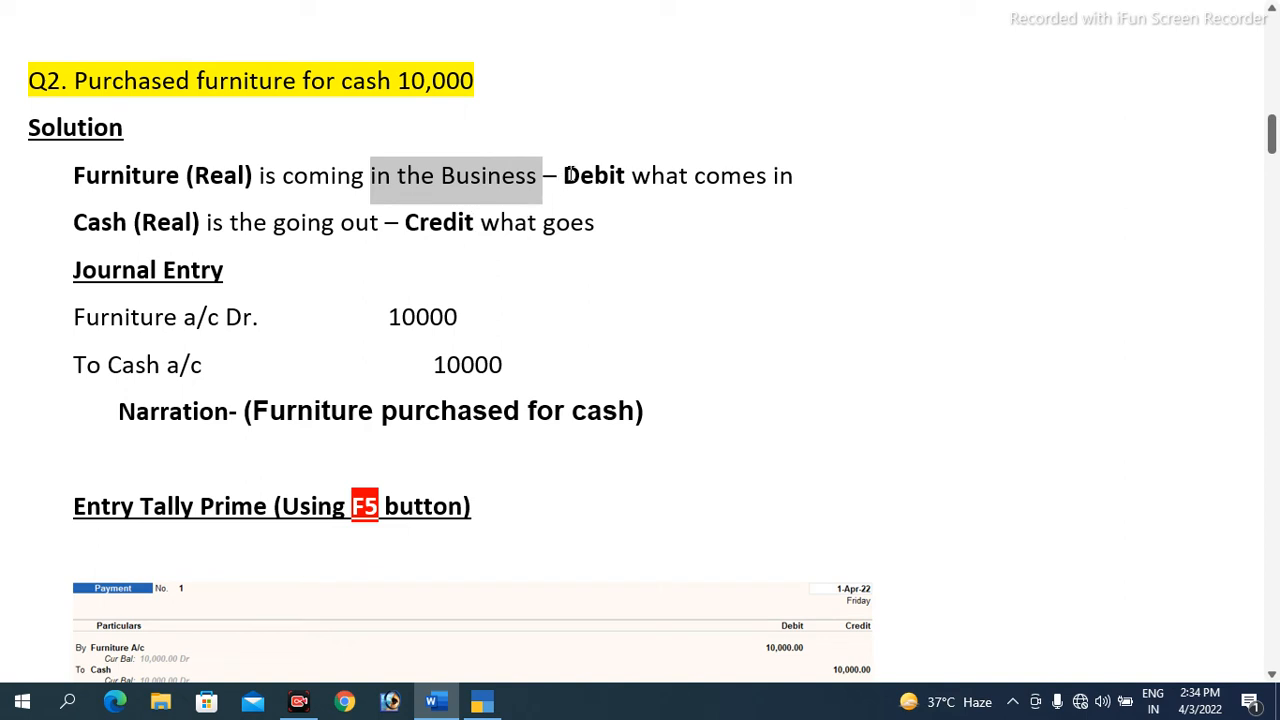
left_click_drag(565, 175, 612, 170)
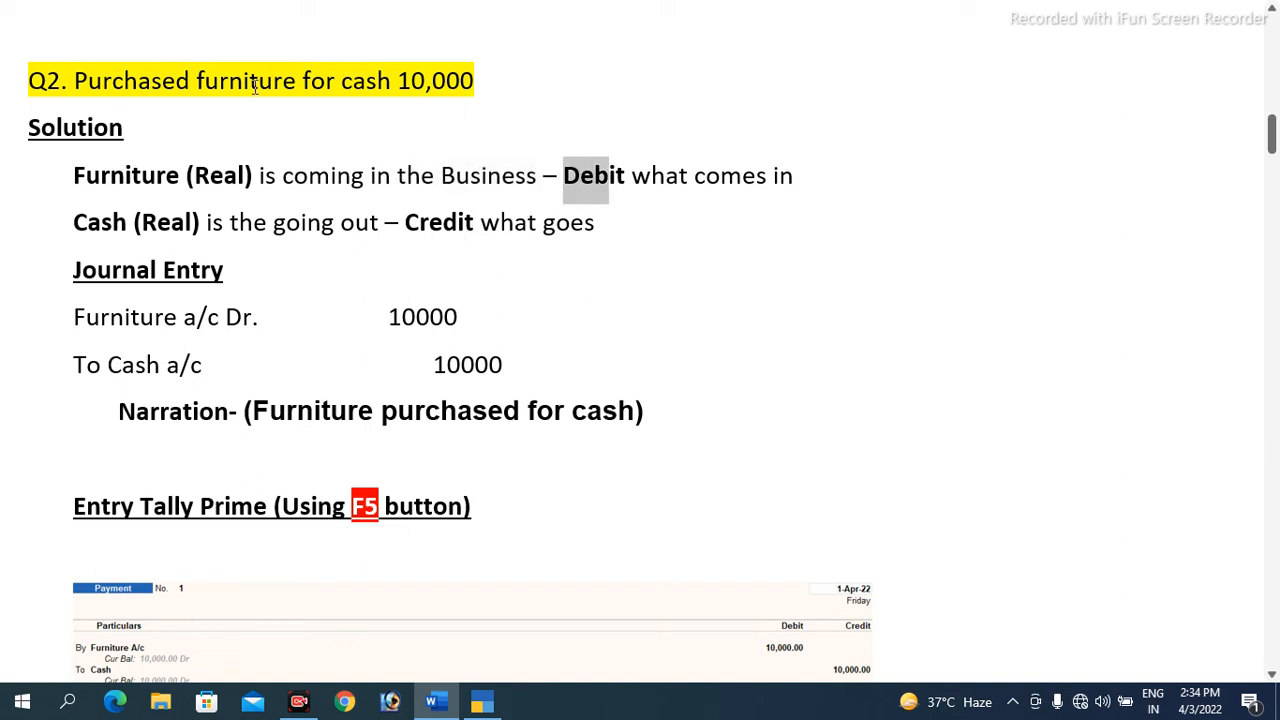
left_click(158, 221)
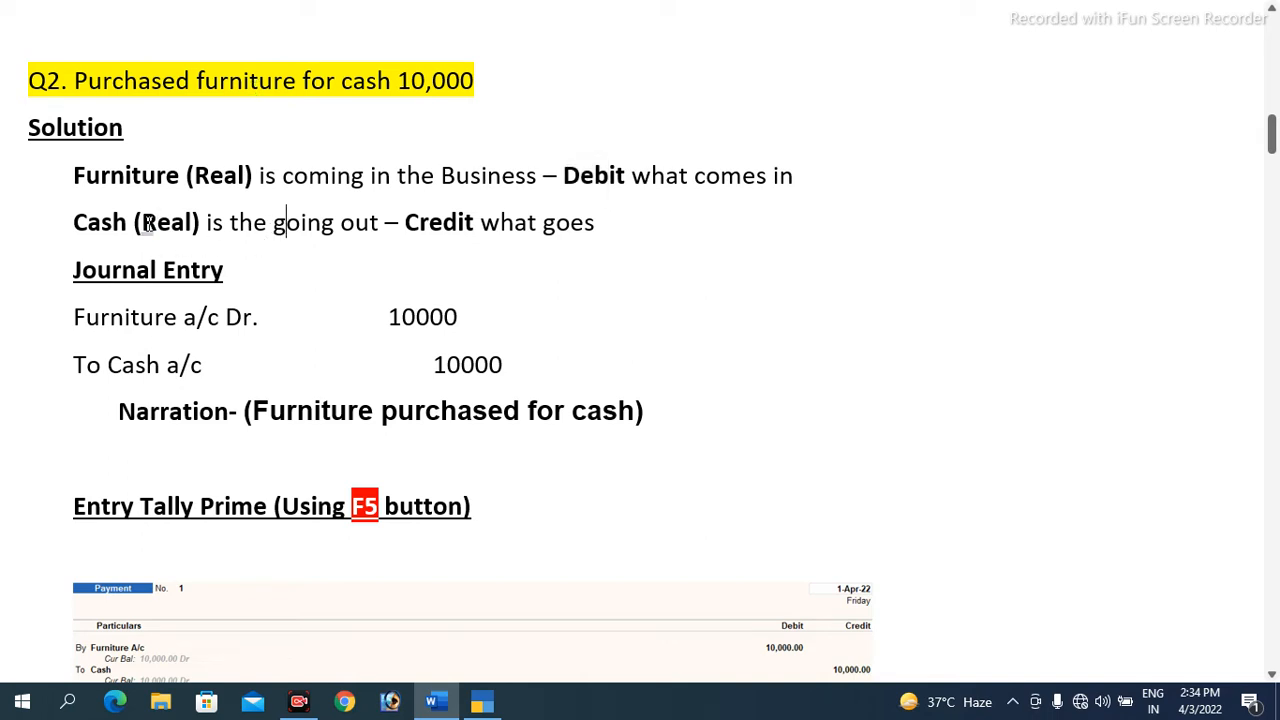
left_click_drag(141, 222, 195, 222)
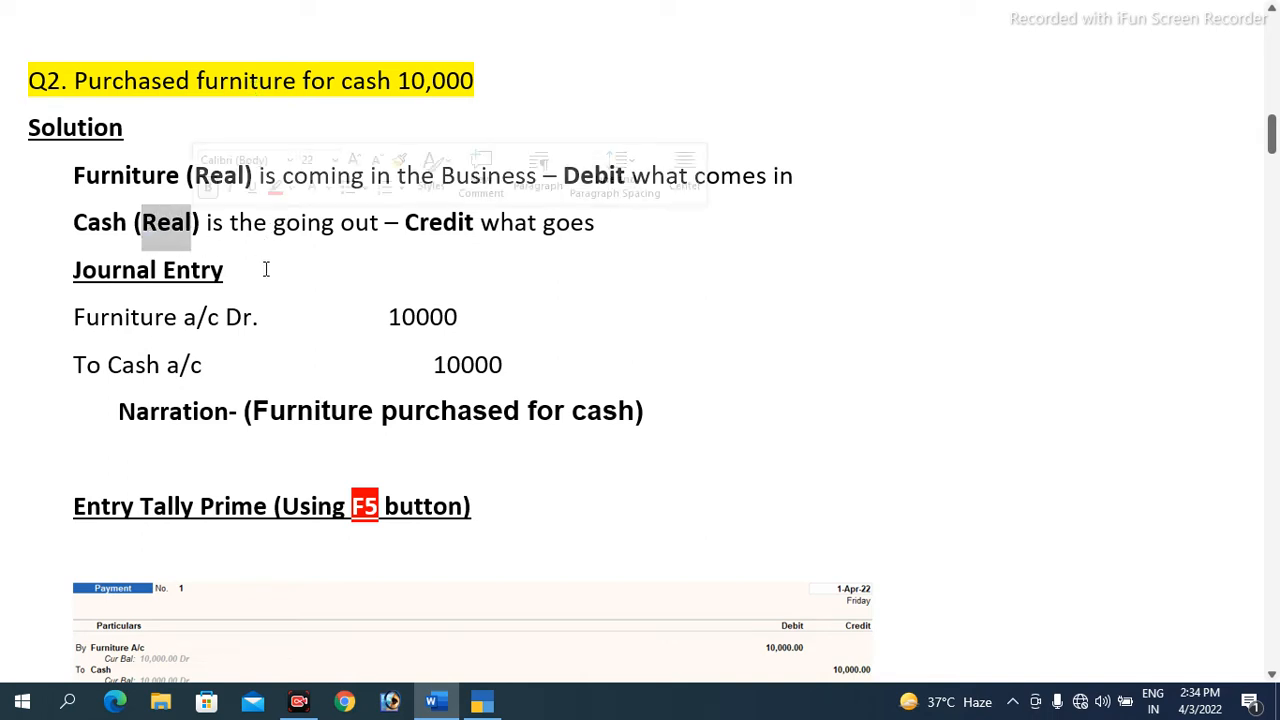
left_click_drag(405, 222, 595, 222)
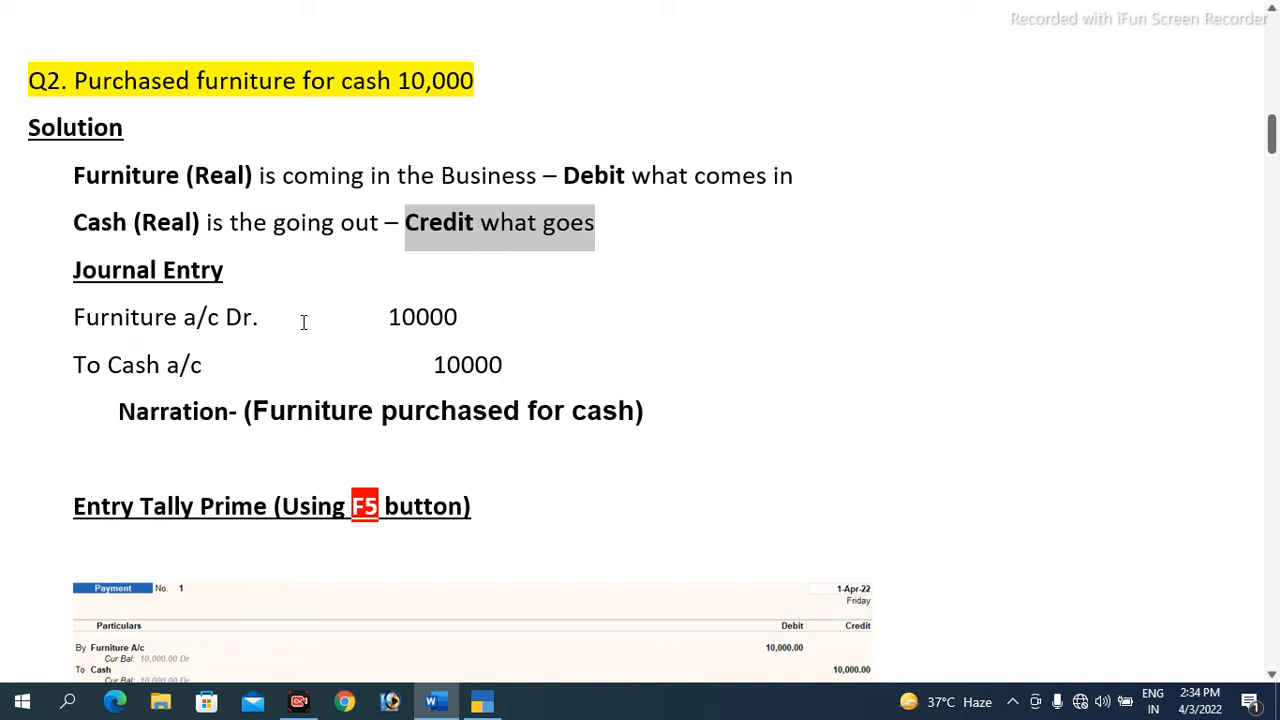
left_click(256, 342)
Review Q2's journal entry and copy its narration text "Furniture purchased for cash".
left_click_drag(69, 316, 612, 395)
key("super+space")
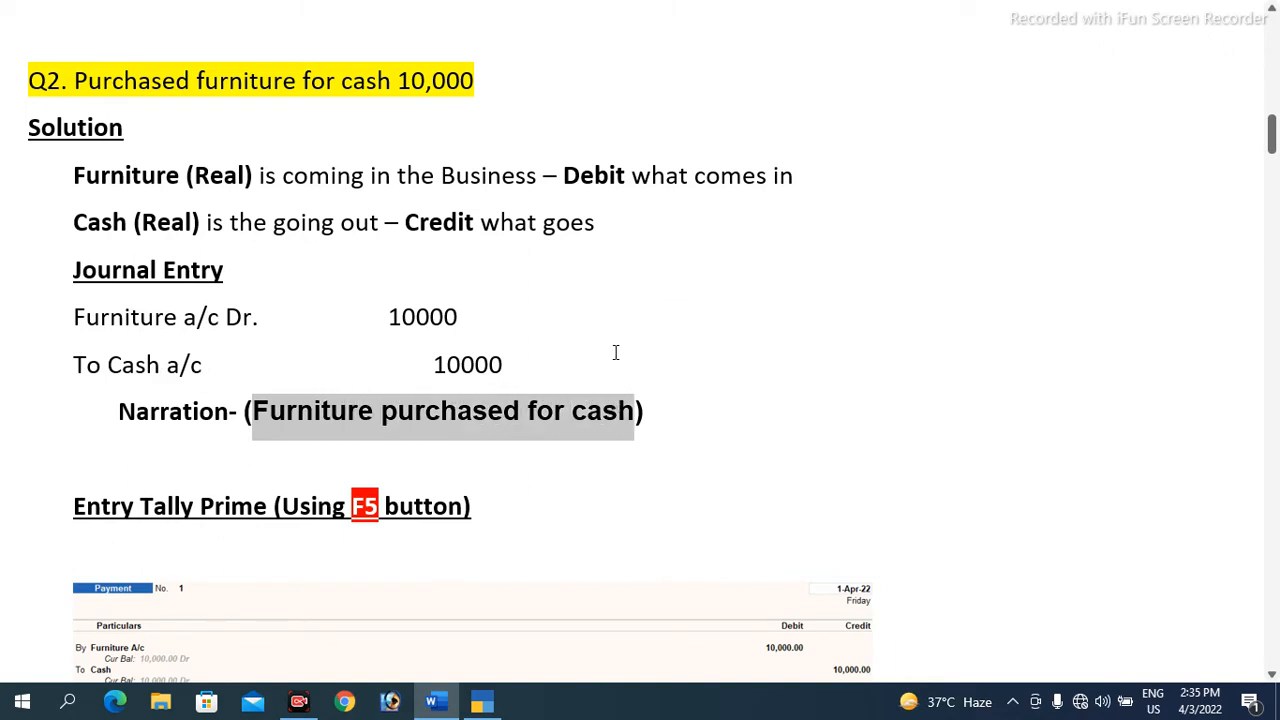
left_click(410, 82)
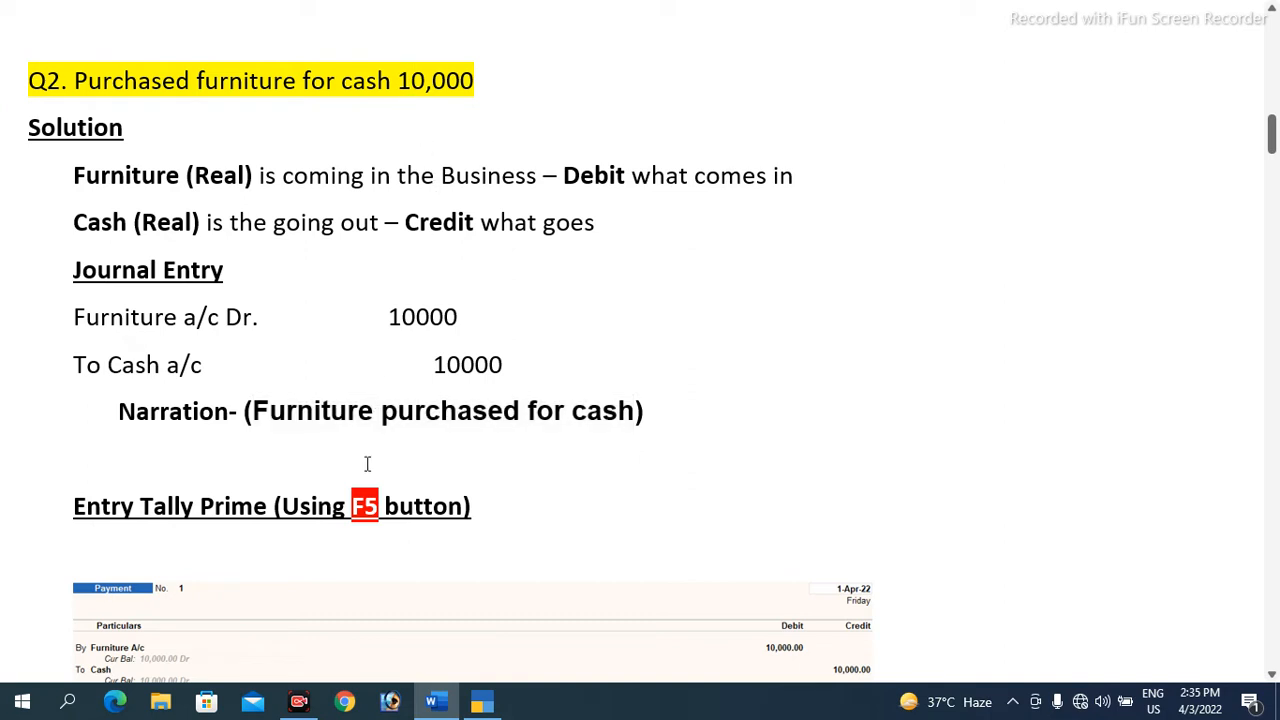
Switch to TallyPrime, open a payment voucher, and define a new ledger named Furniture A/c under the Fixed Assets group.
key("alt+Tab")
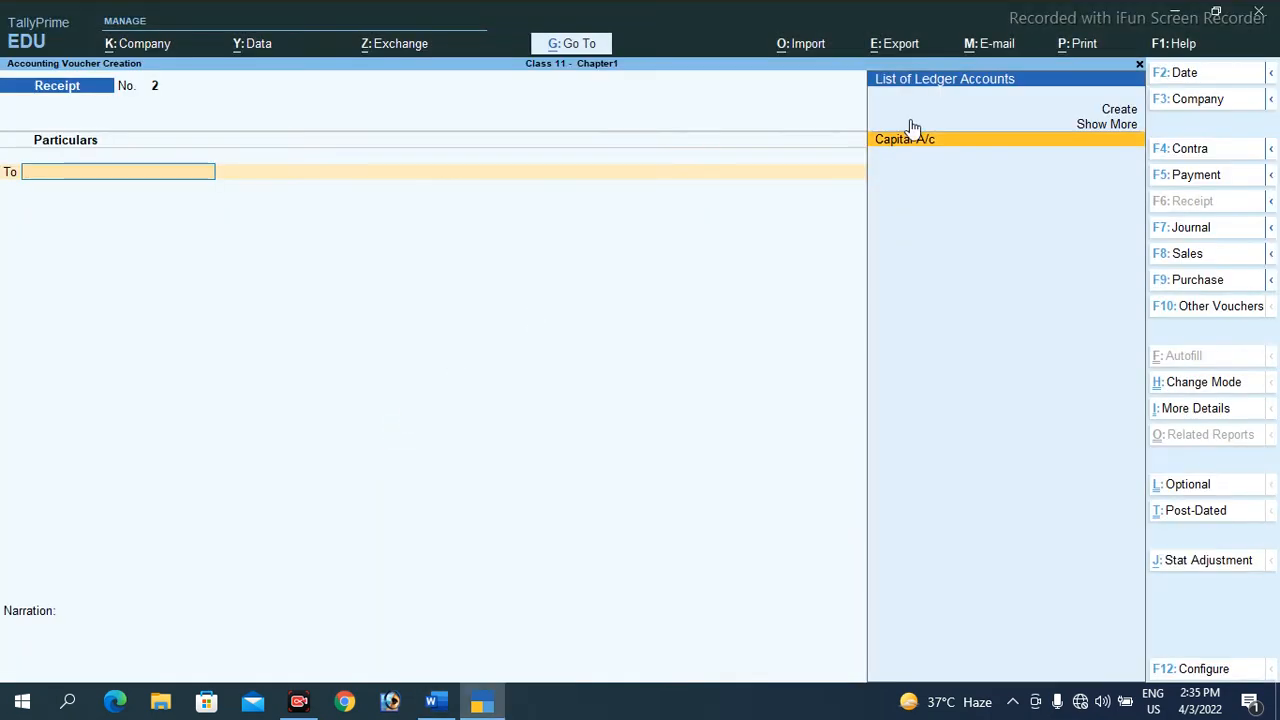
left_click(1195, 176)
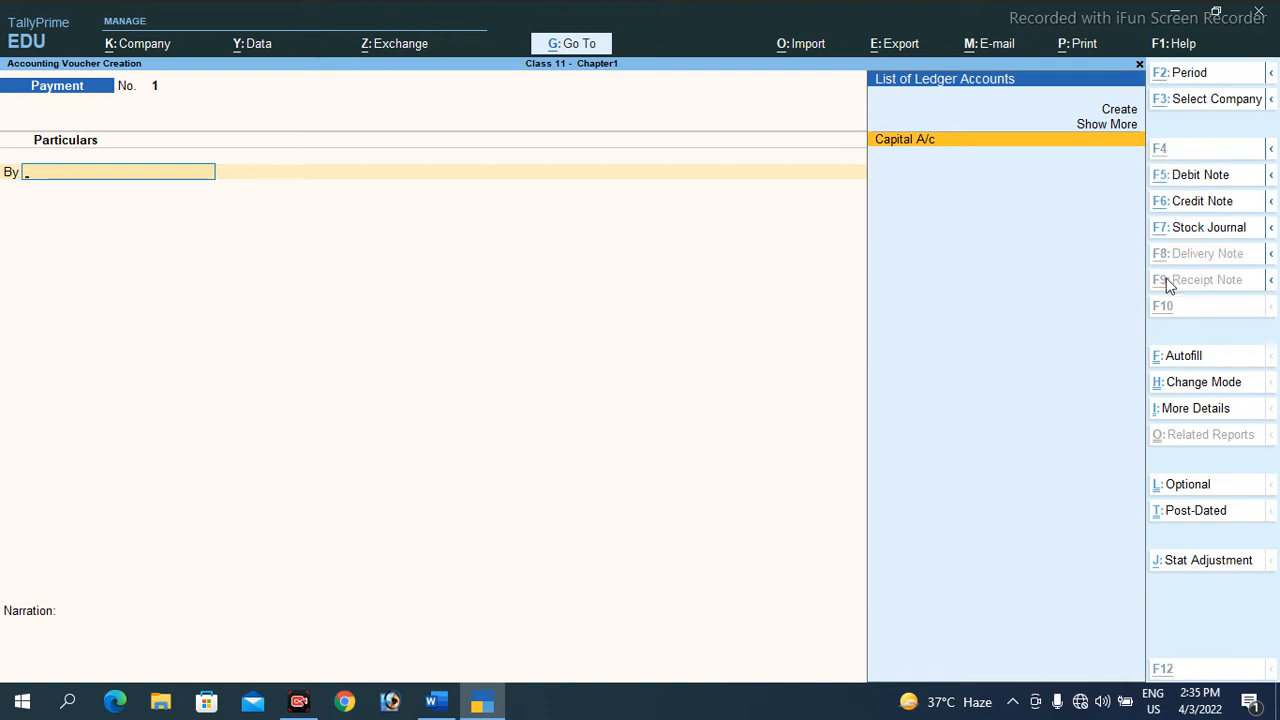
key("alt+c")
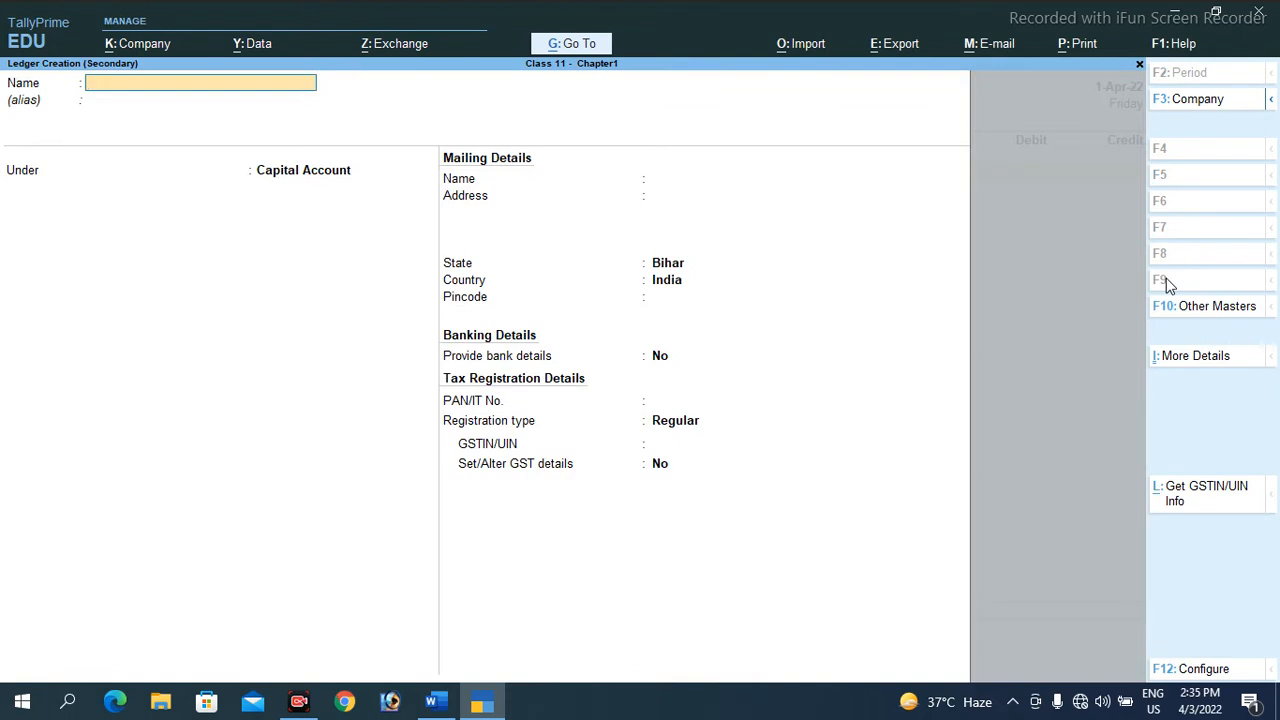
type("Furniture a/c")
key("Return")
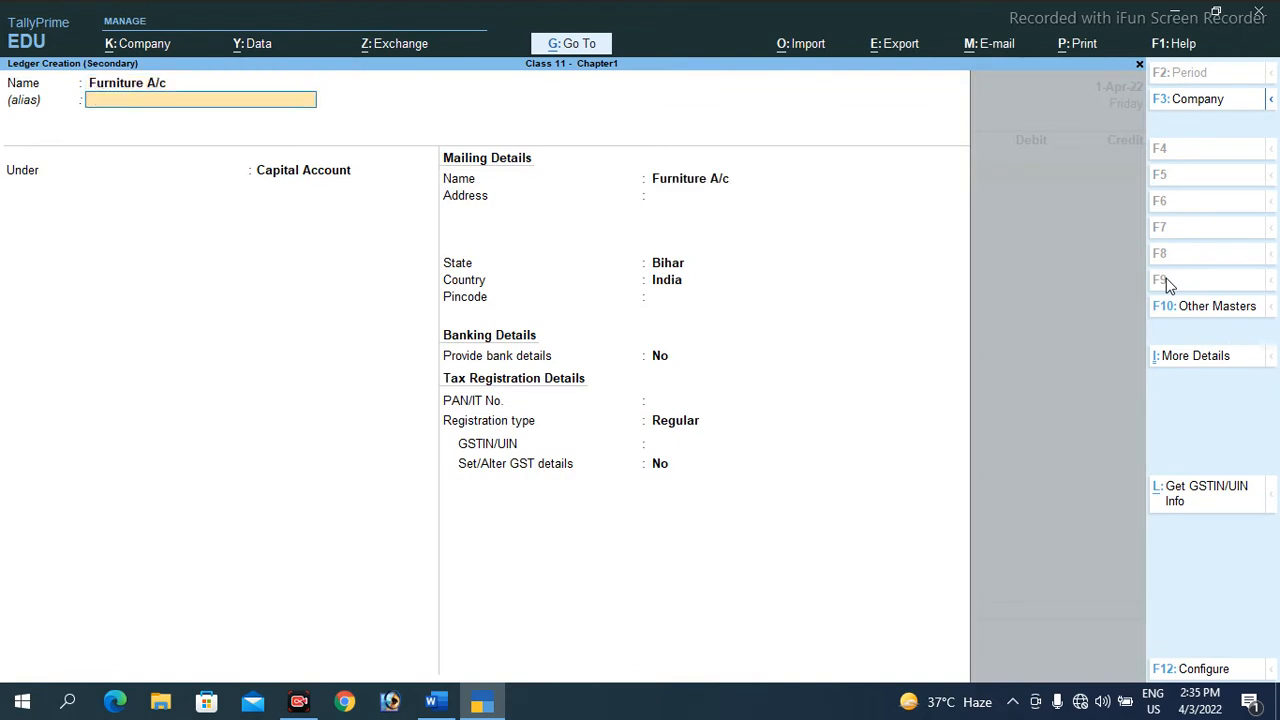
key("Return")
type("Fix")
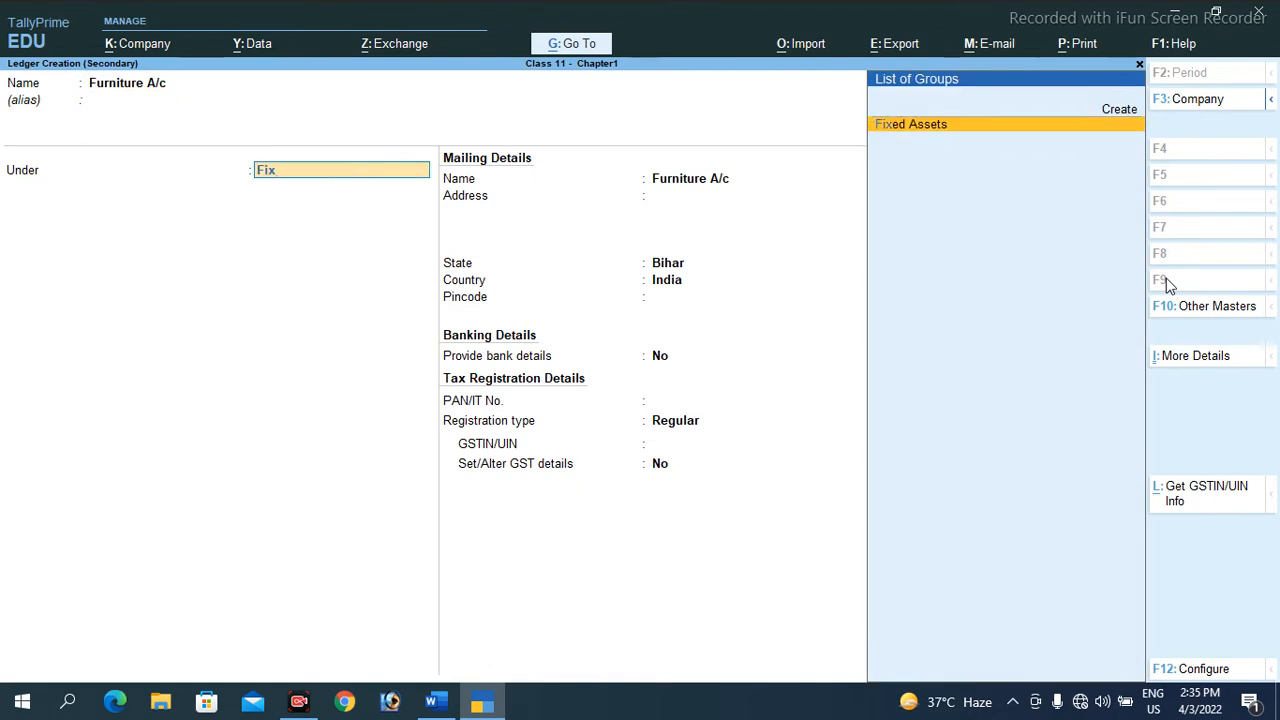
key("Return")
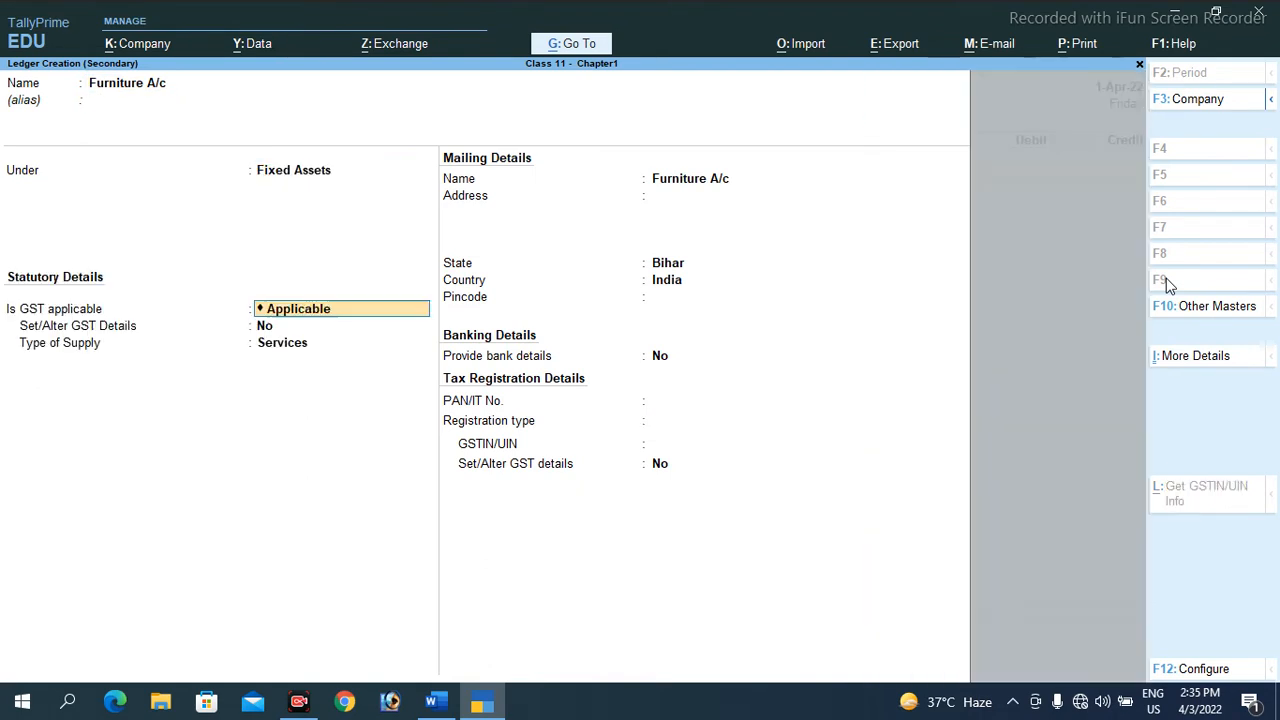
Keep the Furniture A/c ledger's default GST and mailing details and save it to the voucher's By line.
key("Return")
key("Return")
key("Return")
key("Return")
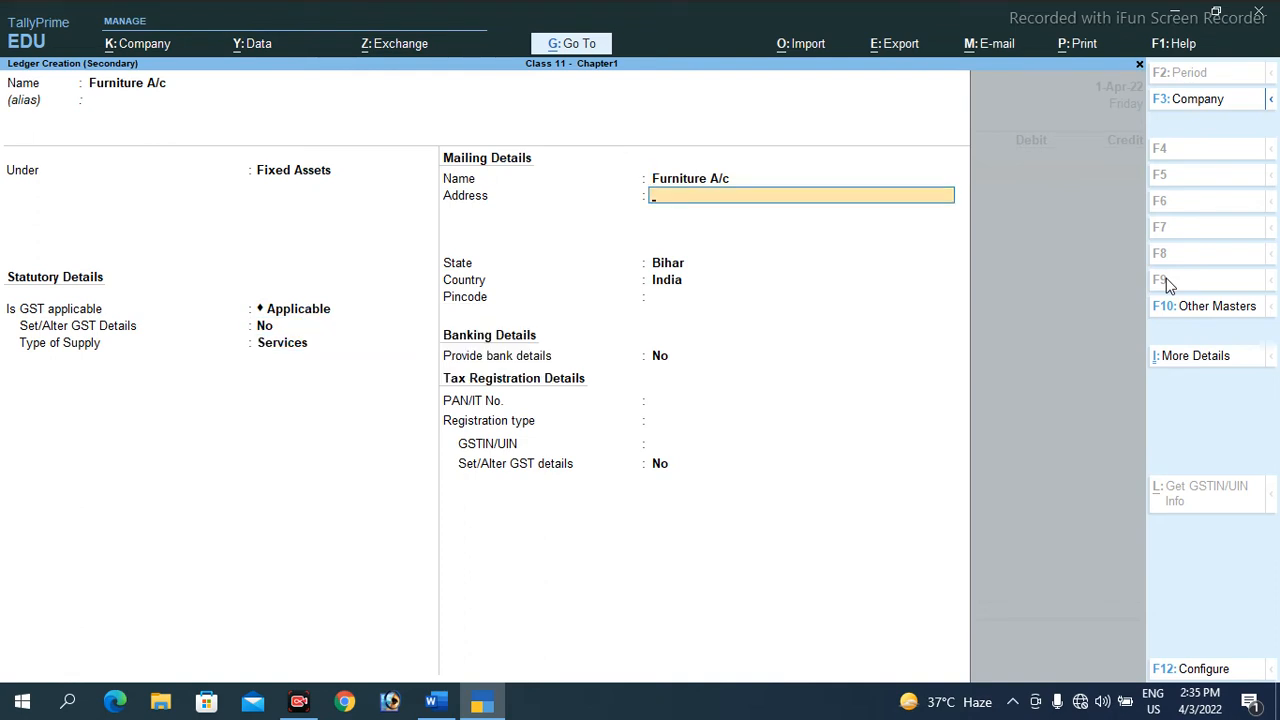
key("ctrl")
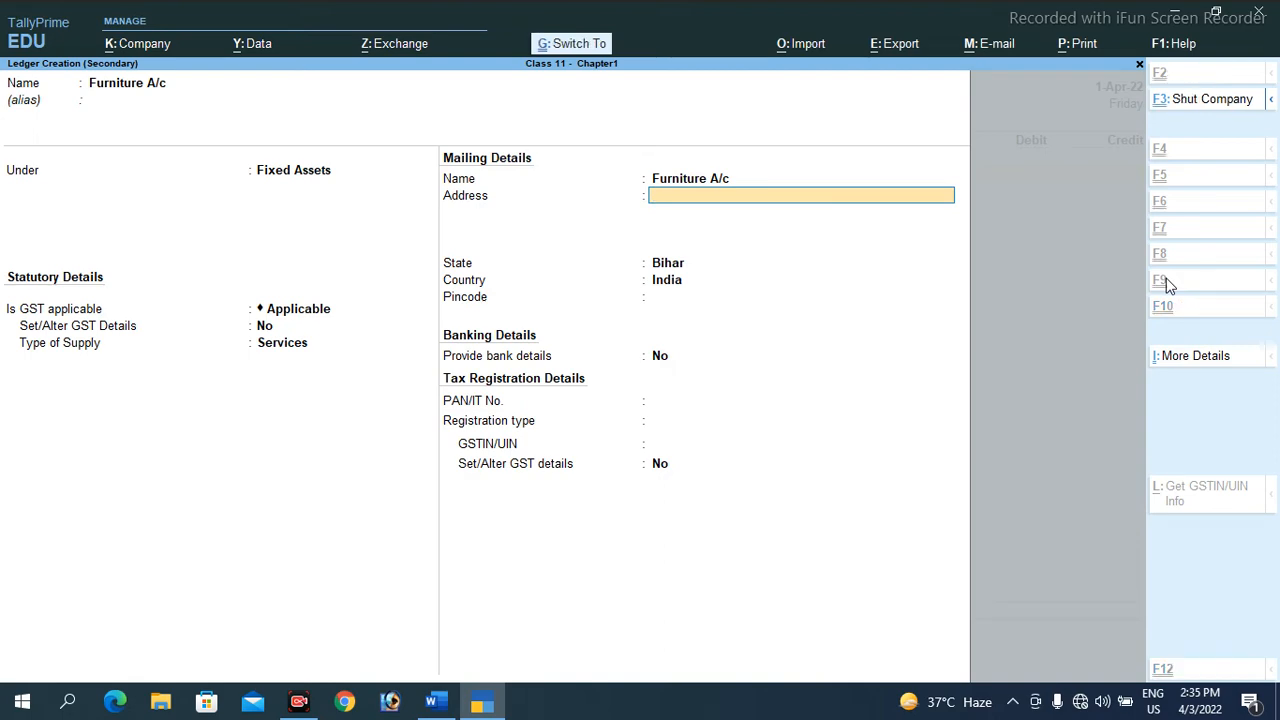
key("ctrl+a")
key("Return")
Debit Furniture A/c with 10000 in the payment voucher.
key("alt+Tab")
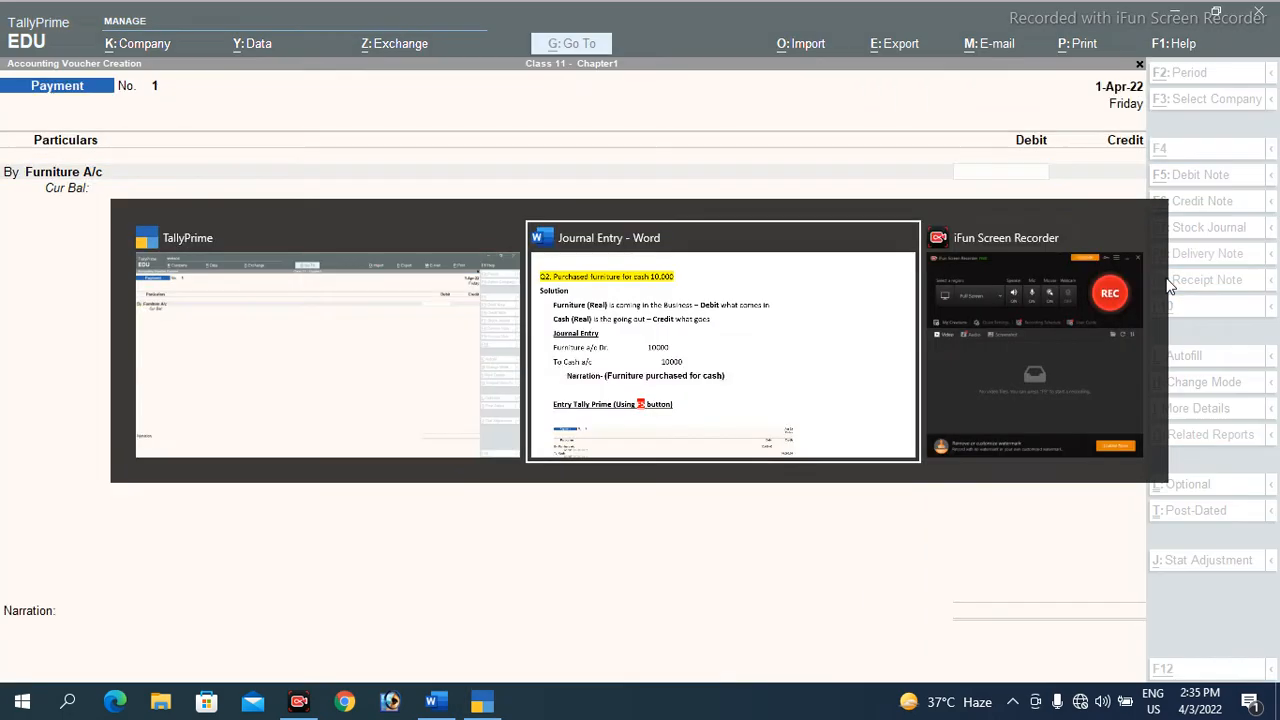
key("alt+Tab")
type("10000")
key("Return")
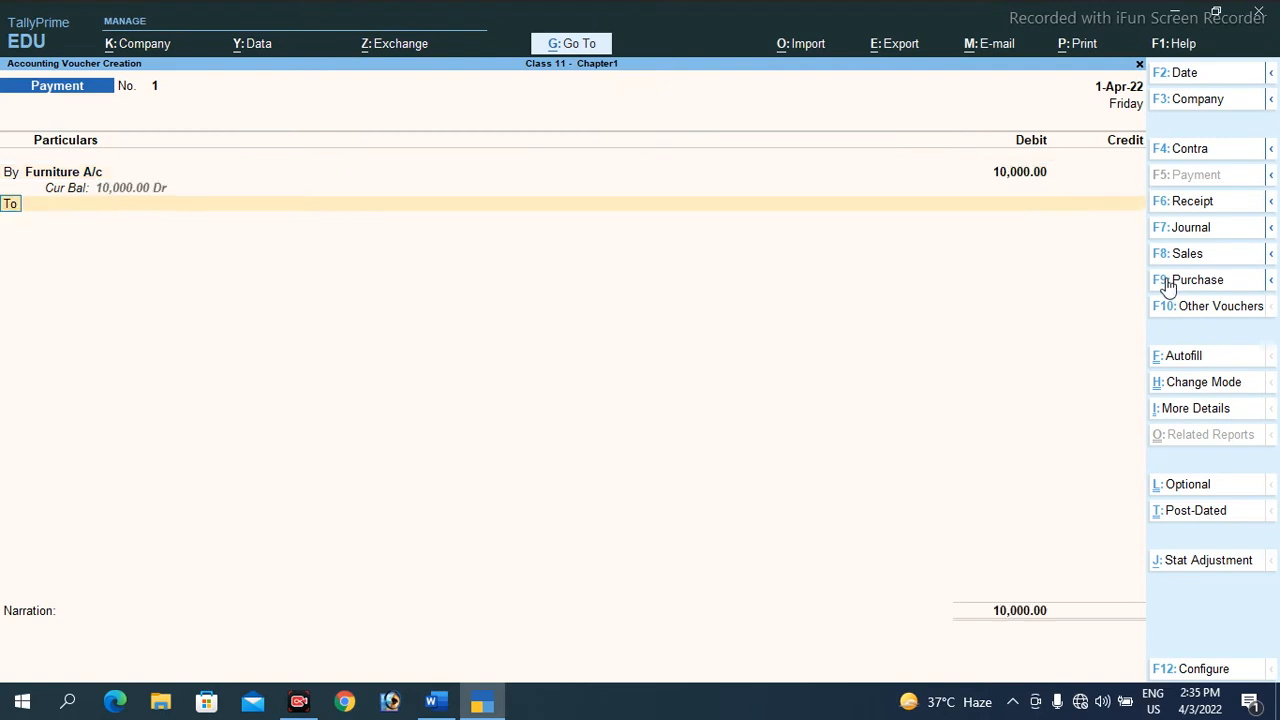
Add Cash as the credit ledger on the payment voucher's To line, accepting 10,000.00 as the amount.
key("Return")
key("Down")
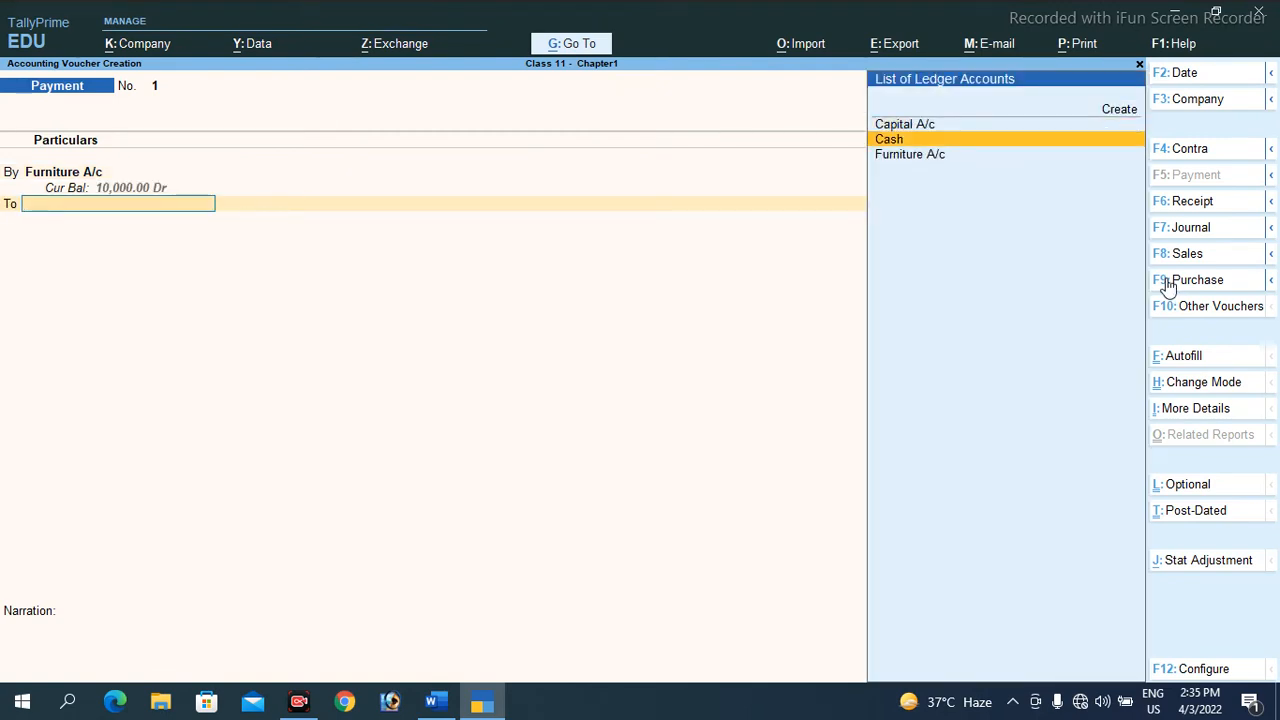
key("Return")
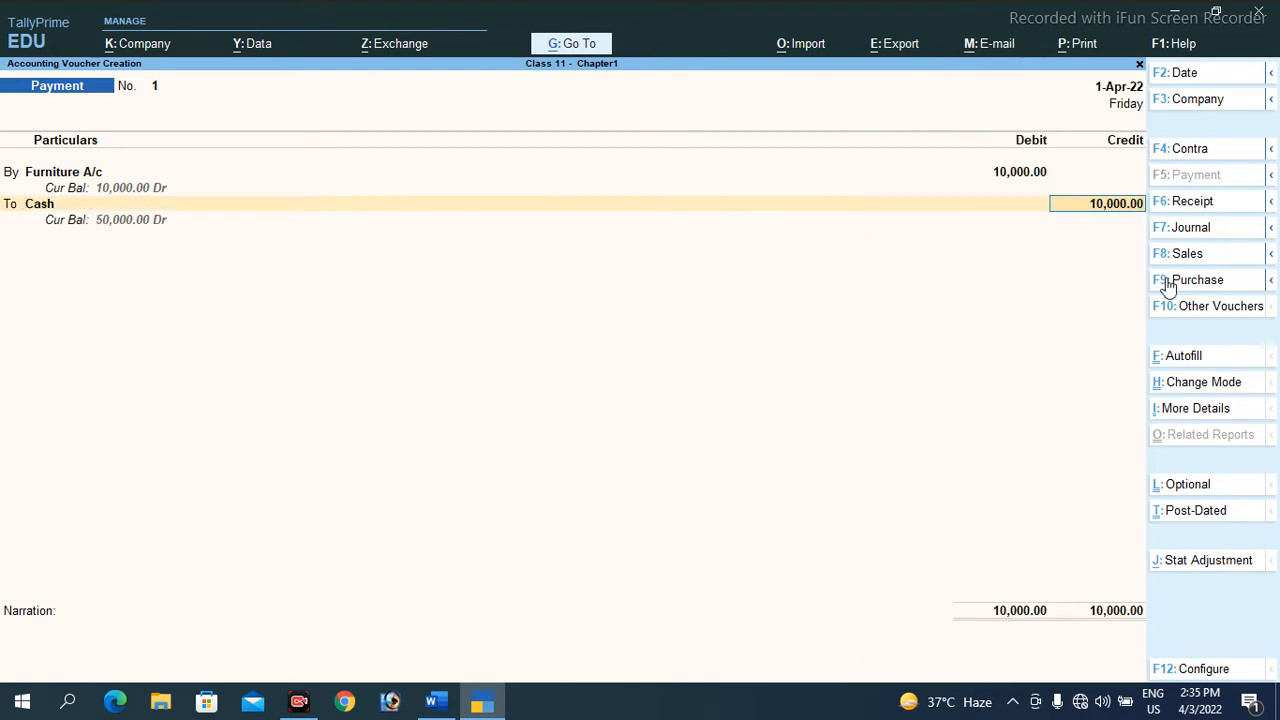
key("Return")
Paste the narration "Furniture purchased for cash" into the payment voucher and save the voucher.
key("ctrl+alt+v")
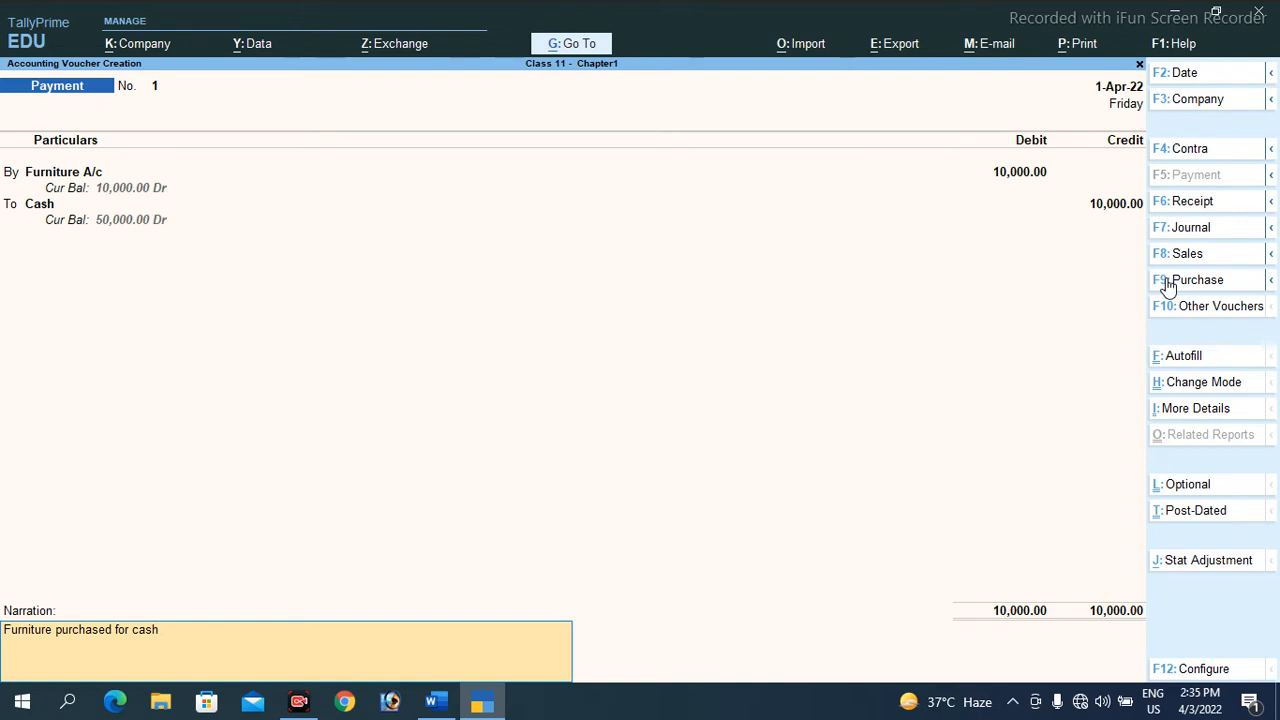
key("ctrl")
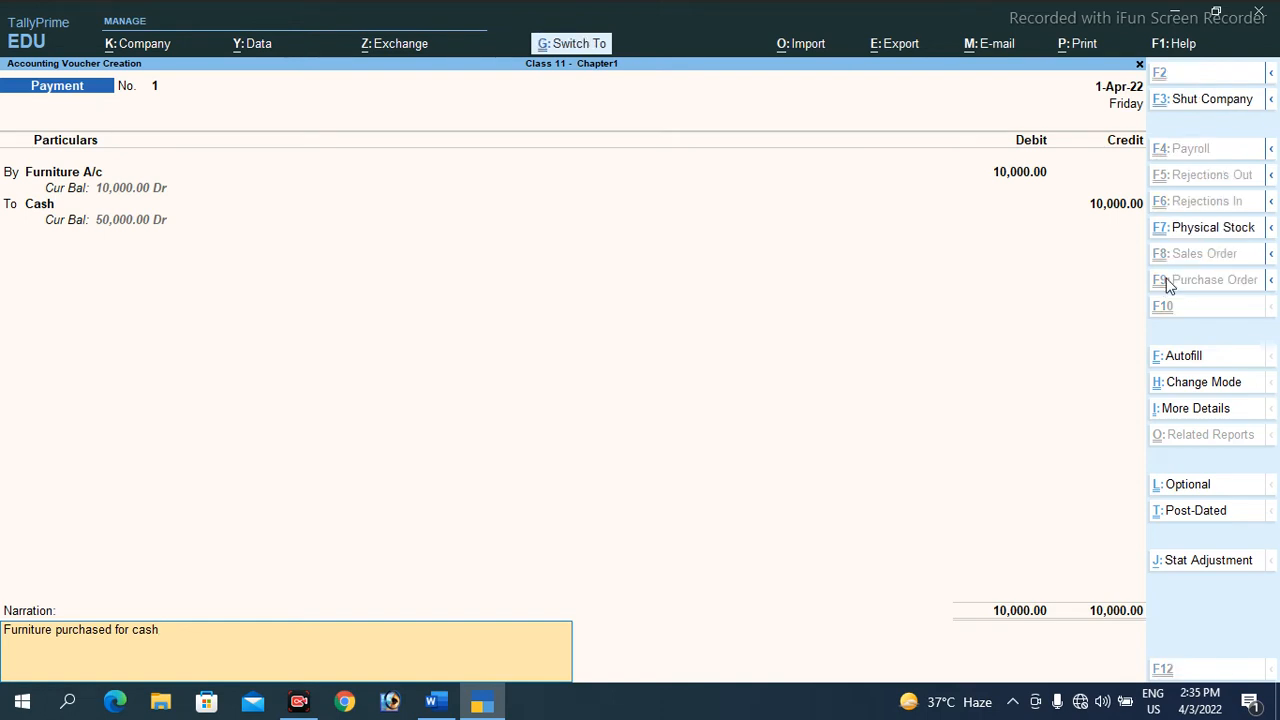
key("ctrl+a")
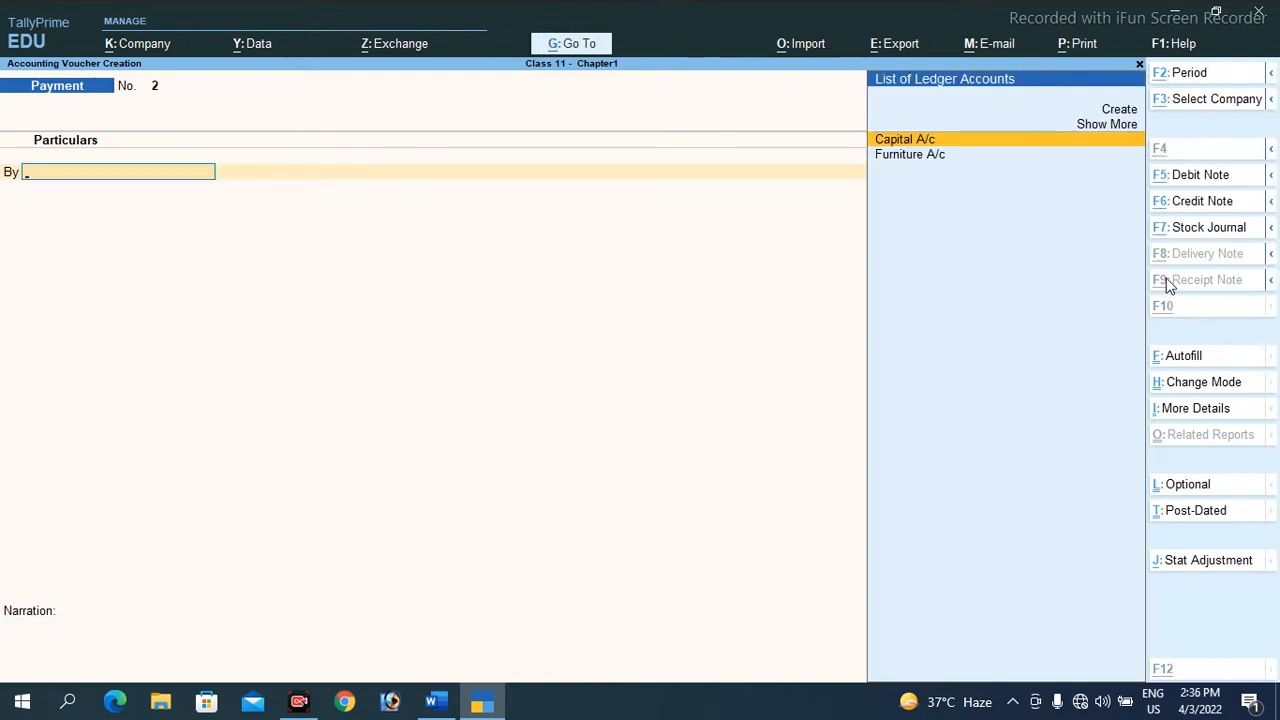
Switch to the Word document and read the Q3 transaction, its amount and the voucher type it calls for.
key("alt+Tab")
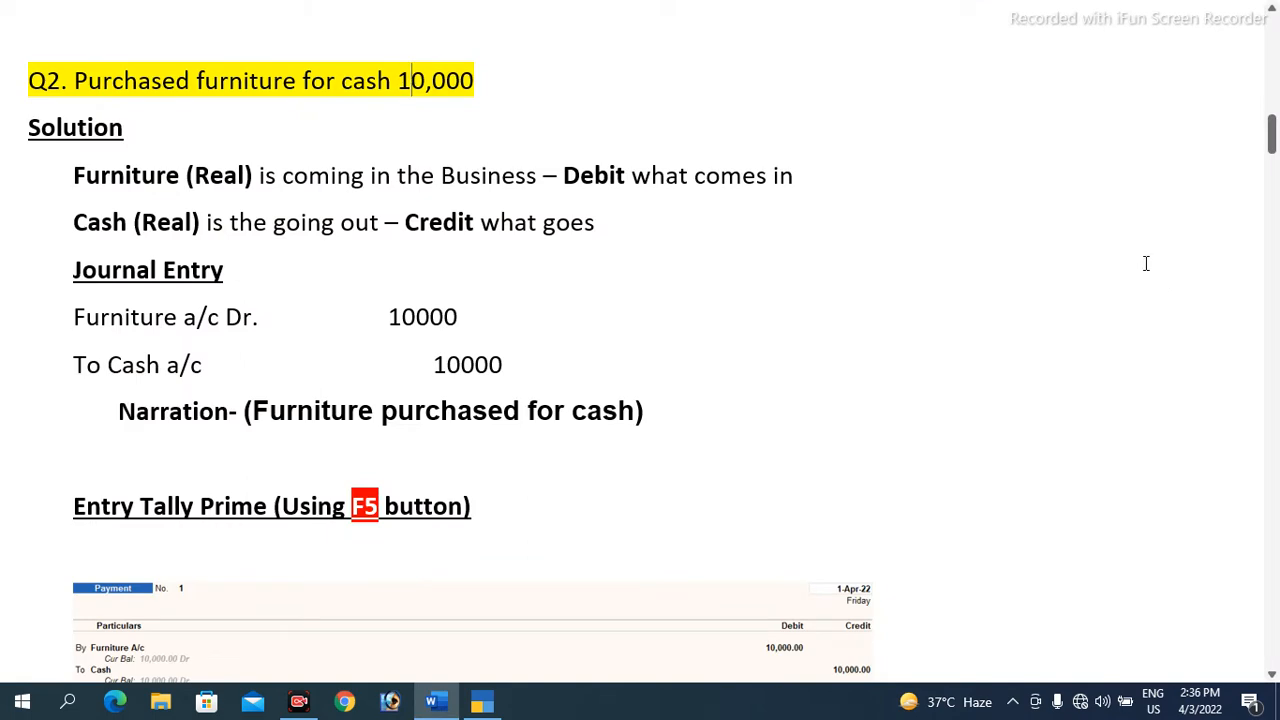
scroll(1104, 262, "down", 5)
scroll(1022, 240, "down", 10)
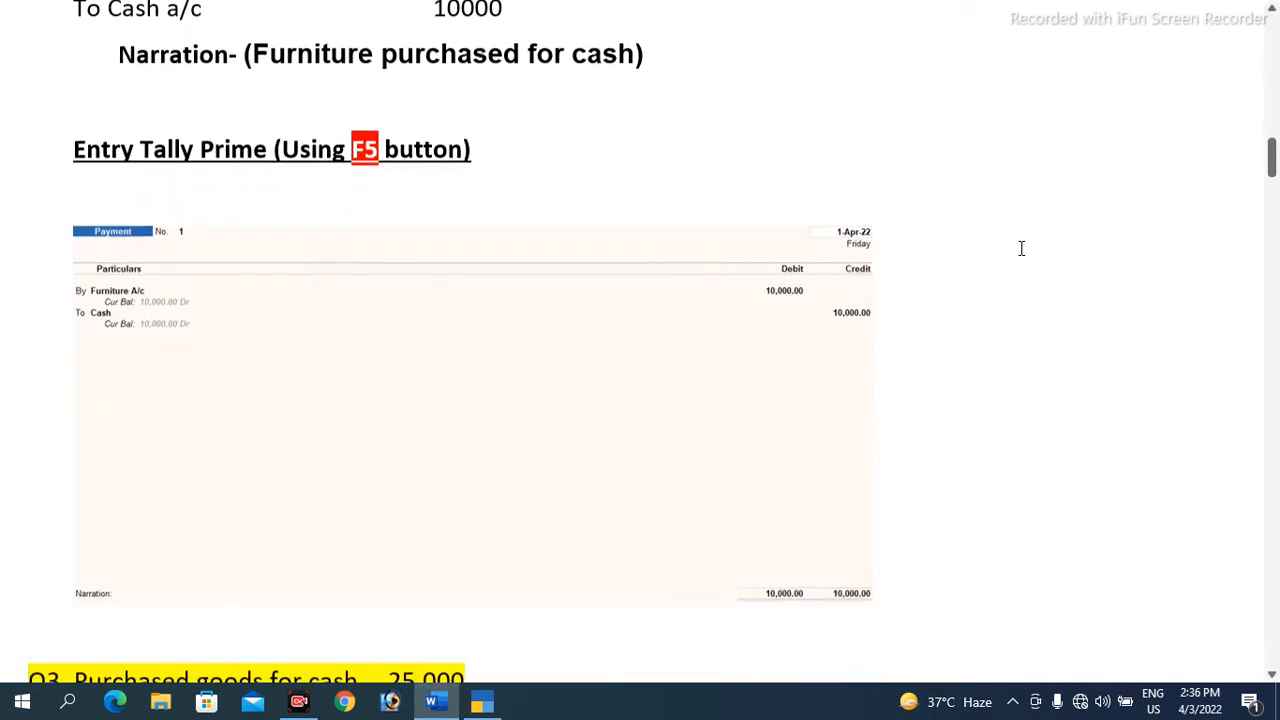
scroll(1022, 231, "down", 3)
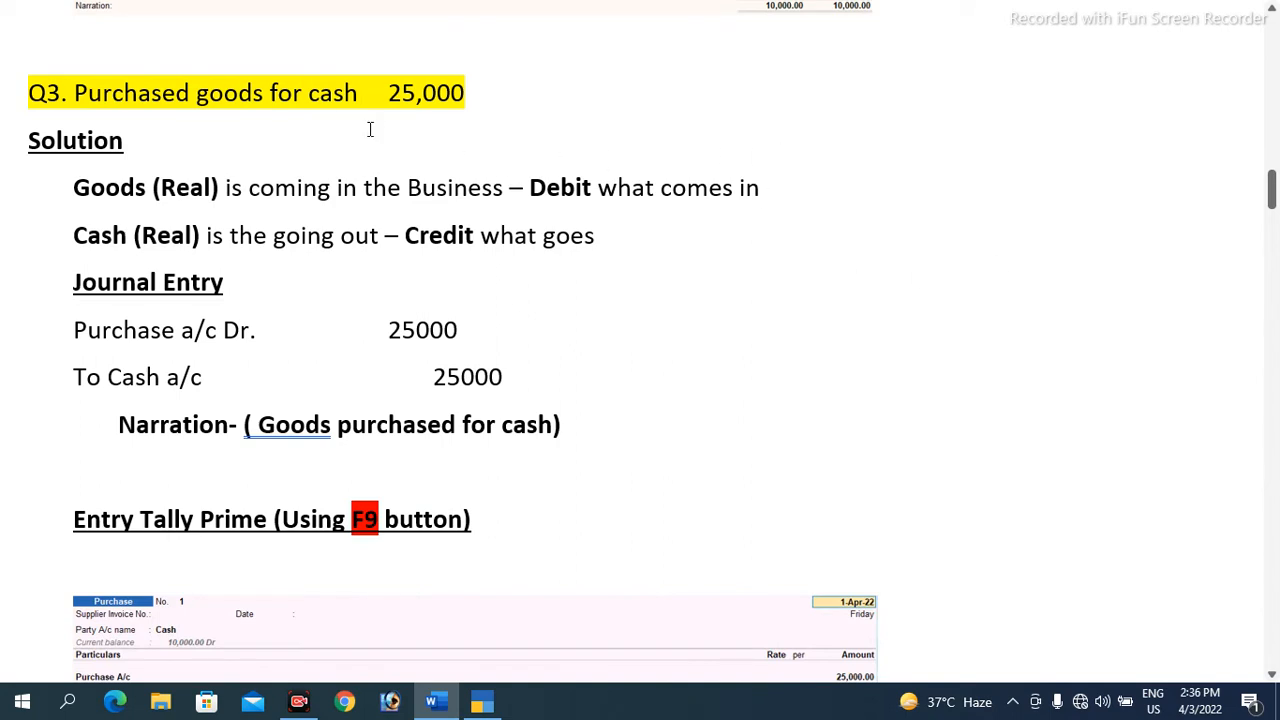
left_click(155, 95)
left_click_drag(197, 95, 265, 95)
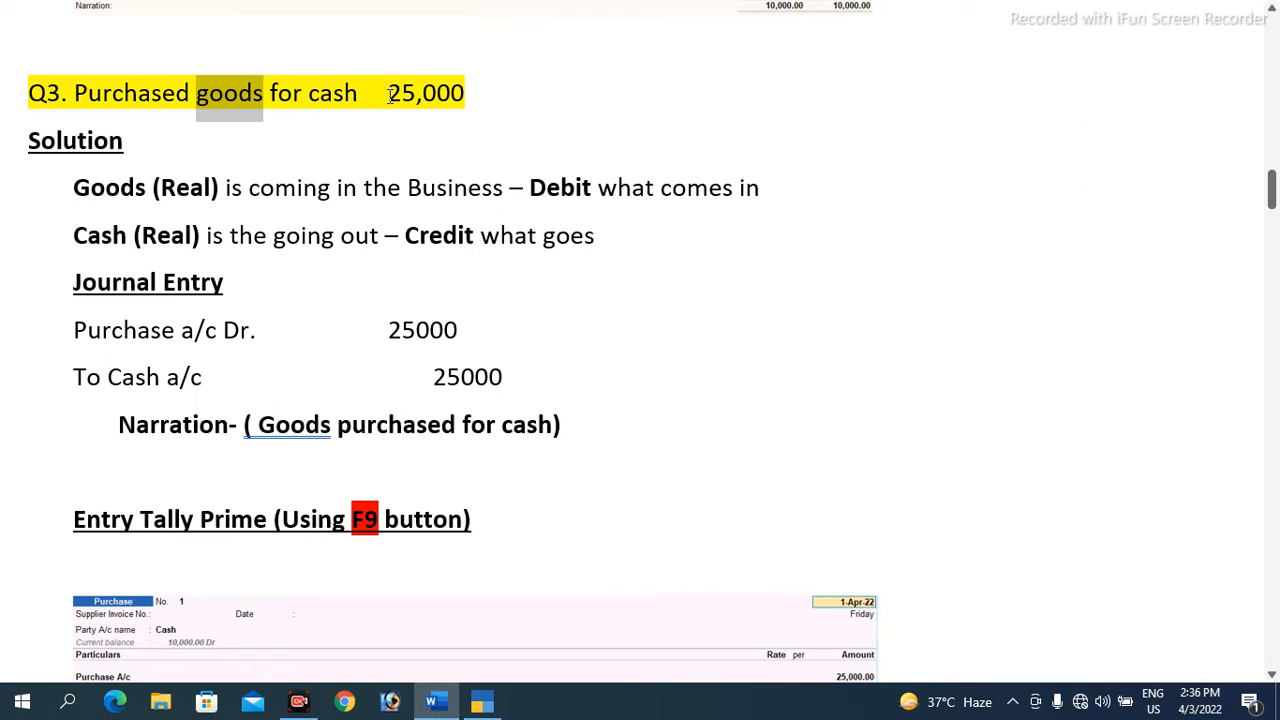
left_click_drag(390, 95, 460, 96)
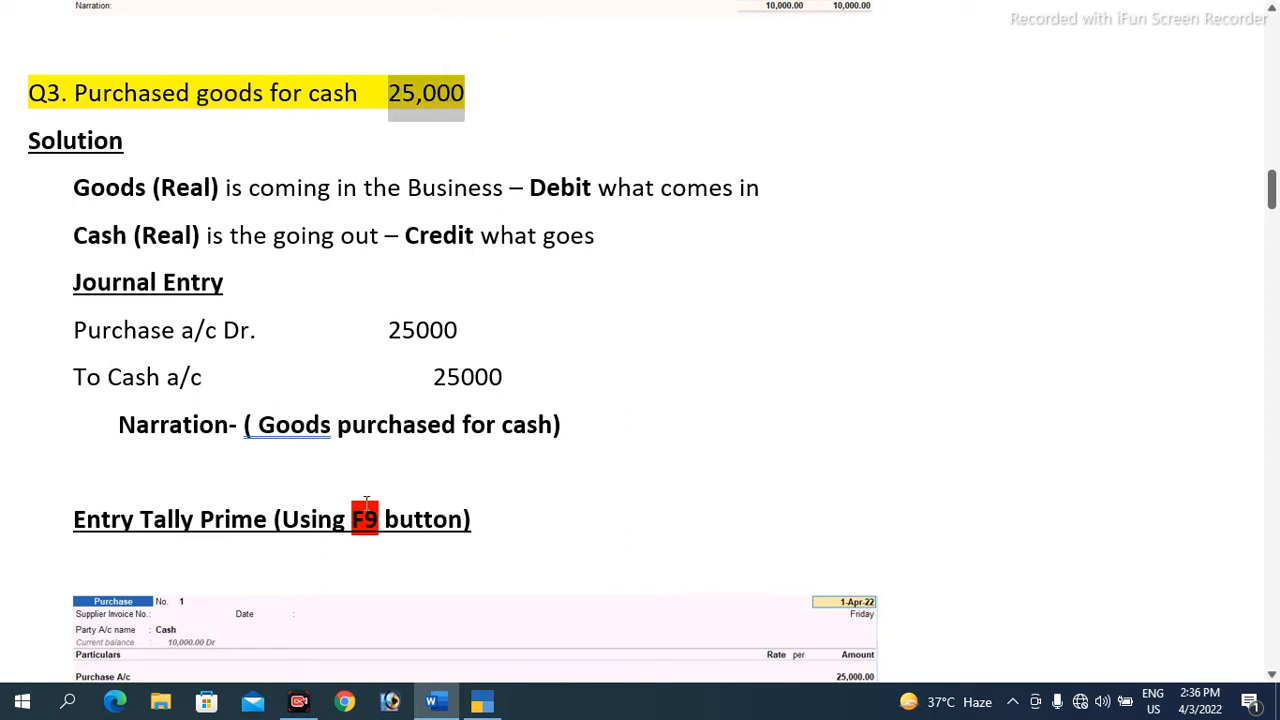
left_click_drag(366, 508, 380, 510)
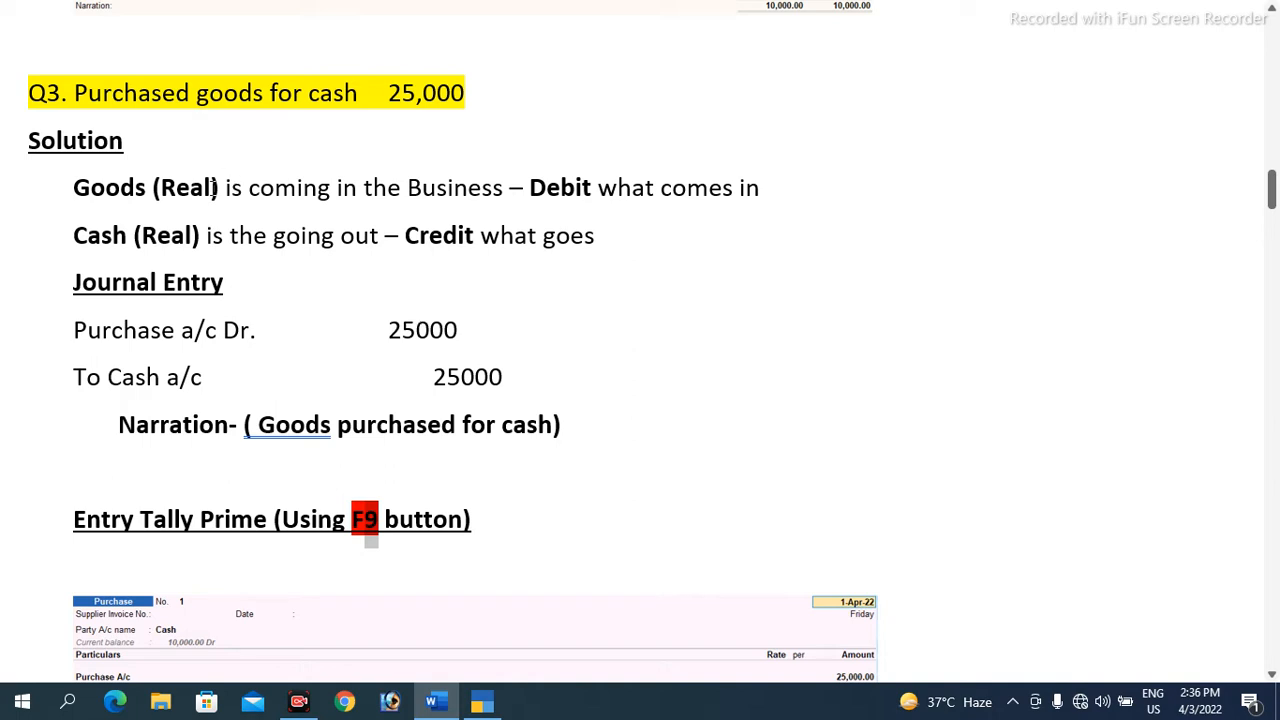
Examine the Q3 solution's reasoning for which account is debited and which is credited.
left_click_drag(76, 188, 215, 188)
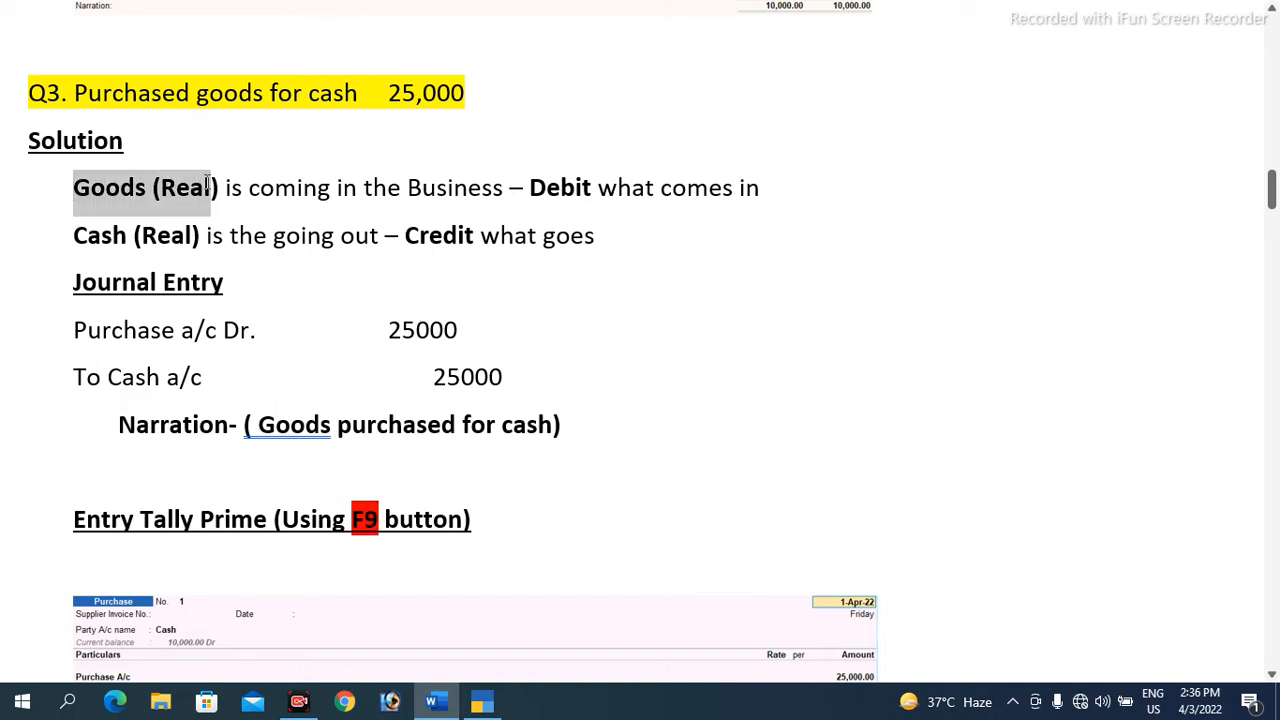
left_click_drag(317, 192, 506, 188)
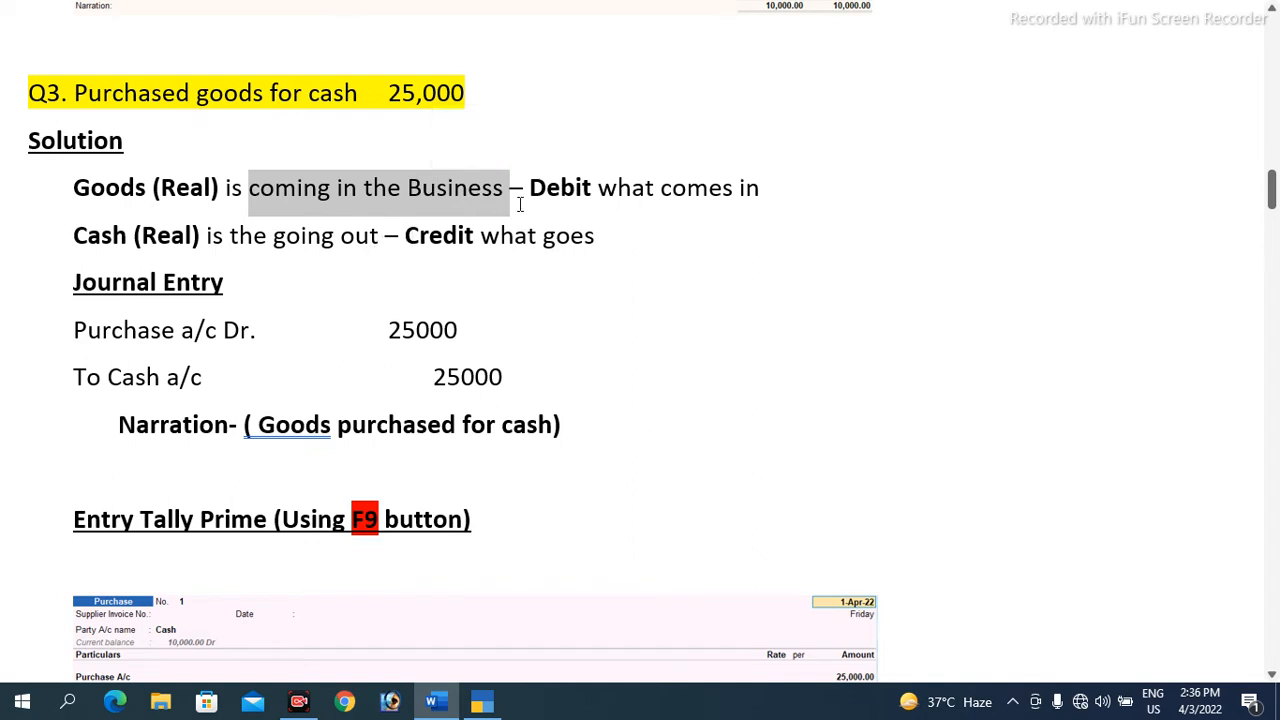
left_click_drag(536, 188, 738, 188)
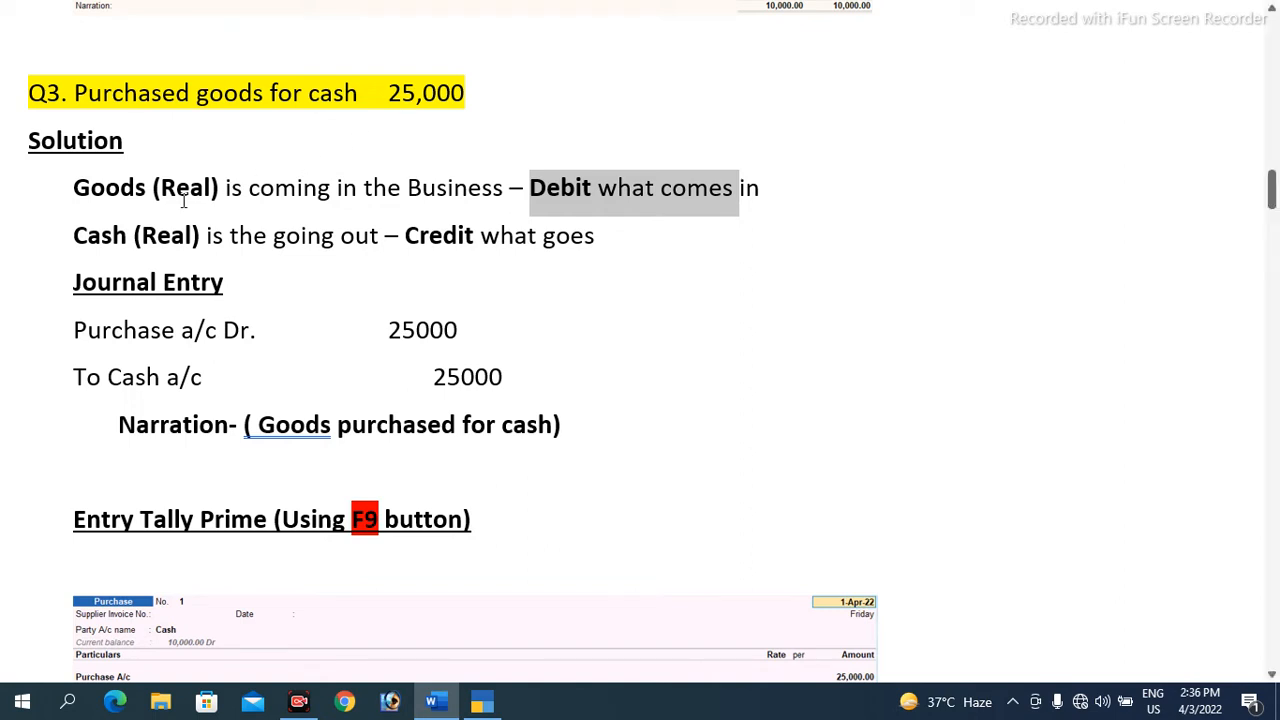
left_click_drag(93, 233, 206, 232)
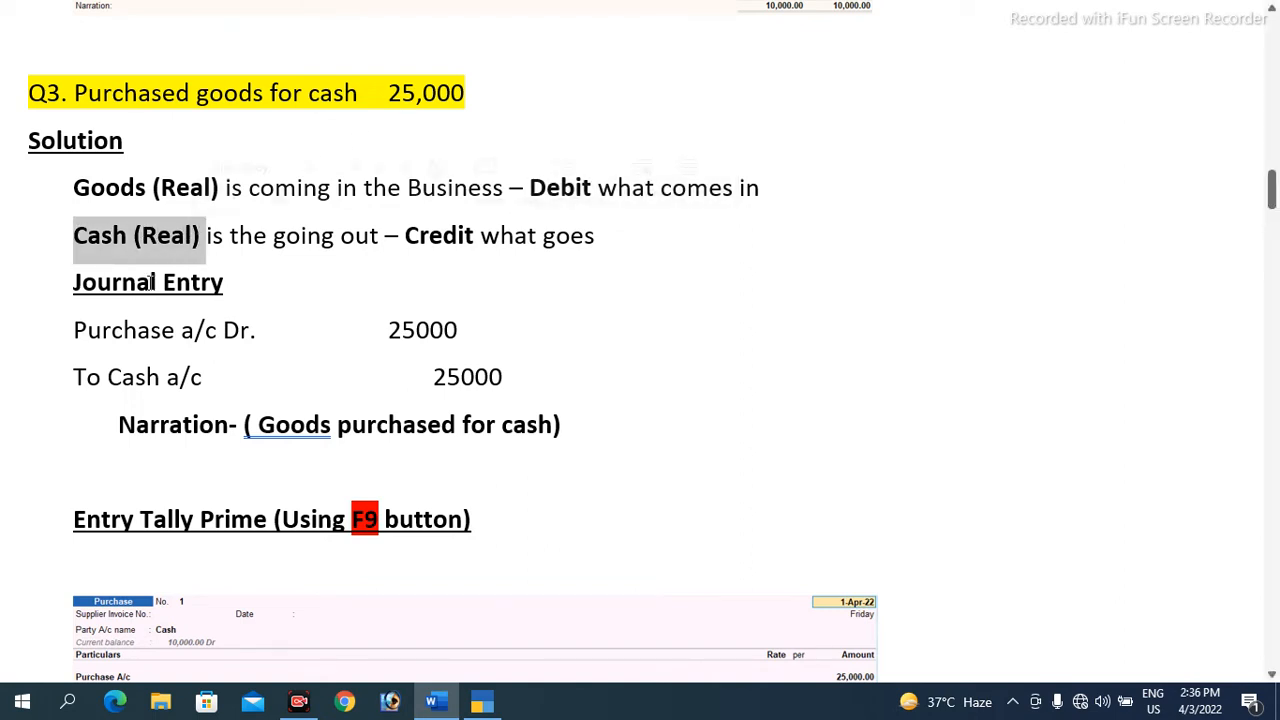
left_click(98, 248)
left_click_drag(141, 236, 188, 240)
left_click_drag(273, 236, 352, 237)
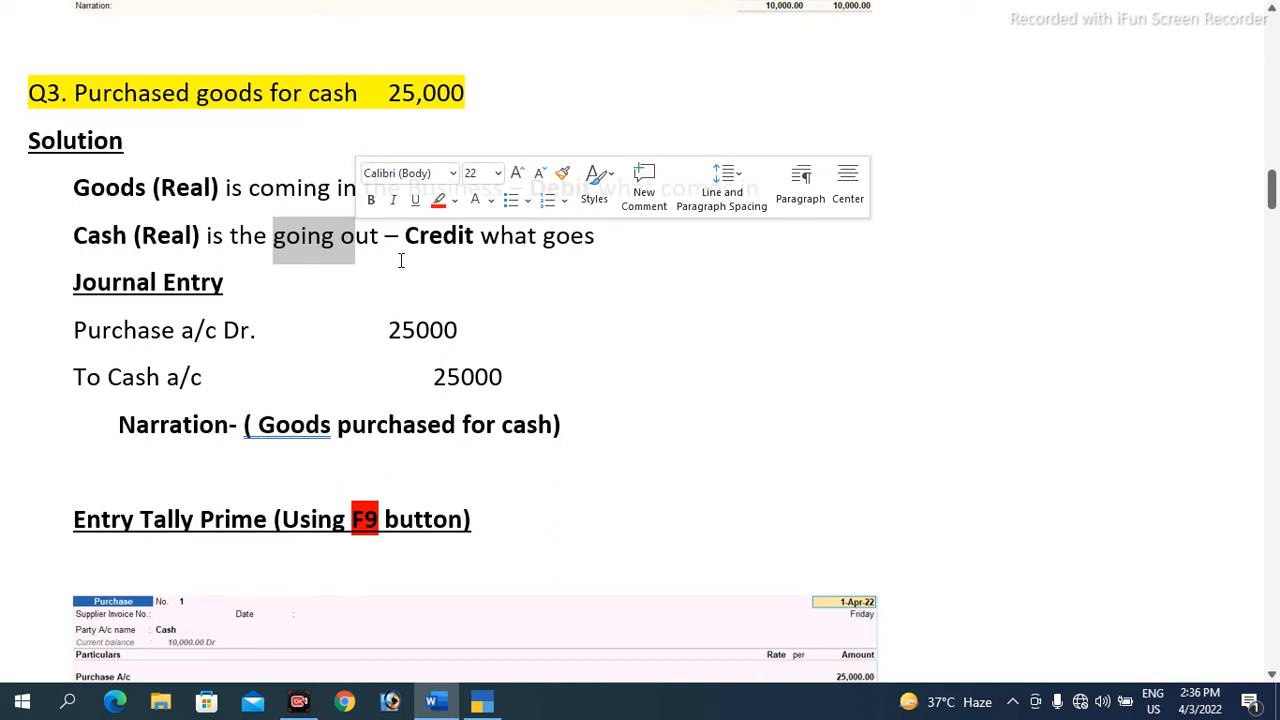
left_click_drag(407, 235, 475, 236)
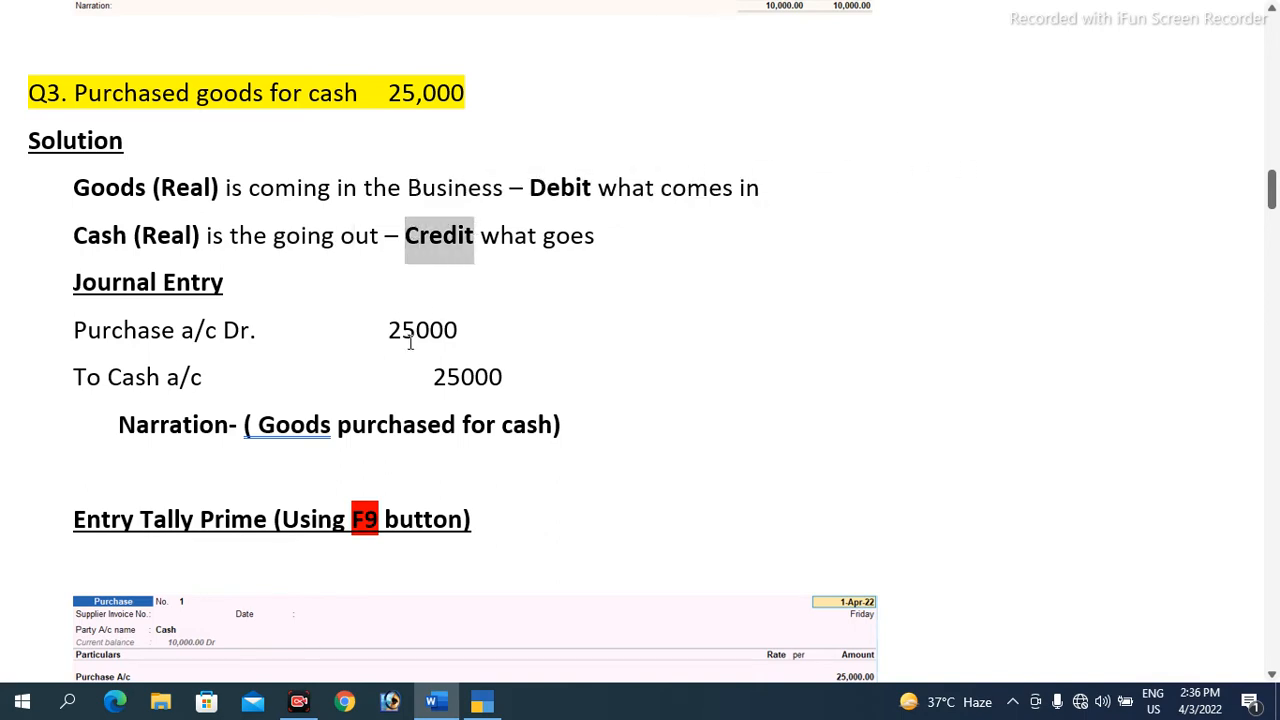
Review the Q3 journal entry lines and select the narration text "Goods purchased for cash".
left_click_drag(102, 335, 252, 331)
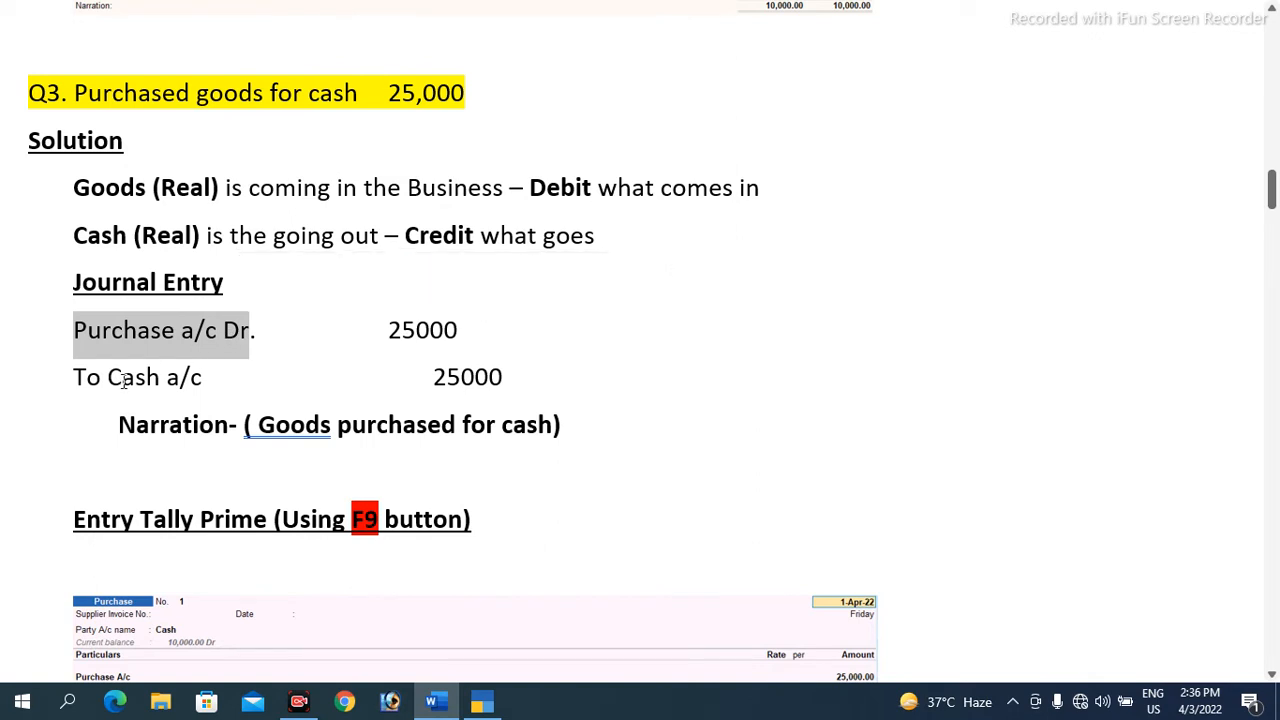
left_click_drag(122, 378, 371, 372)
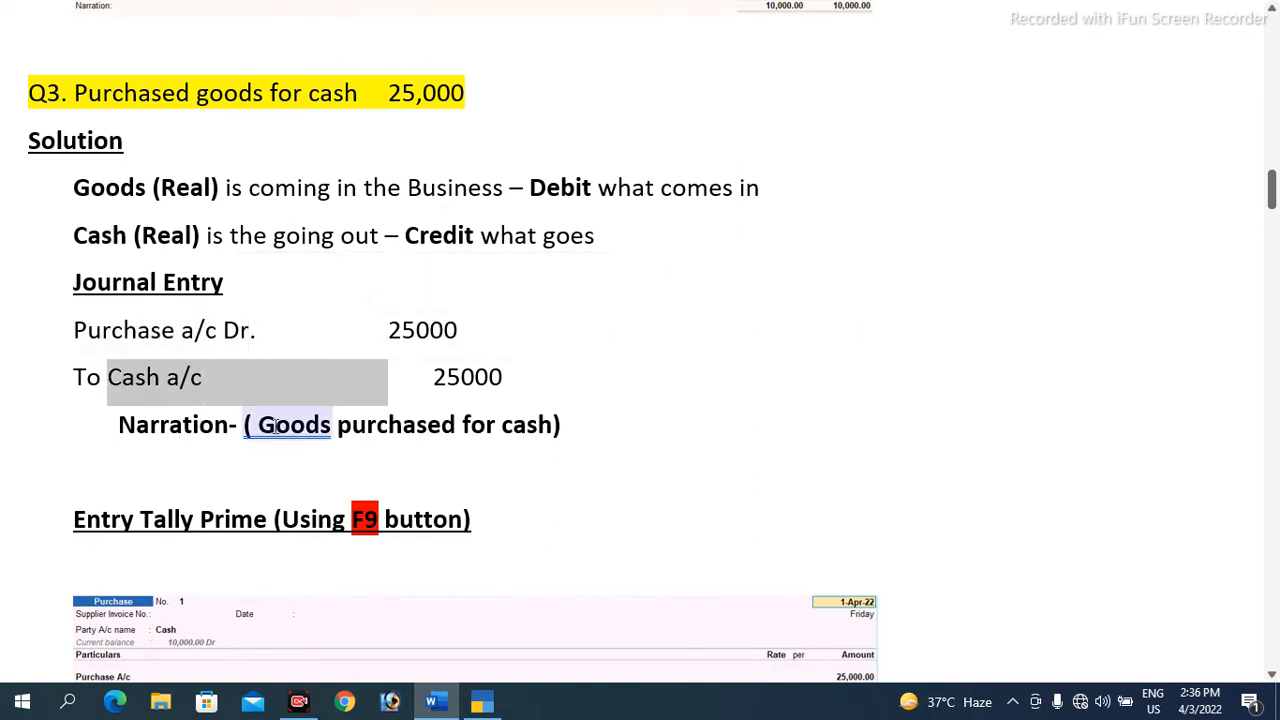
left_click_drag(258, 428, 556, 424)
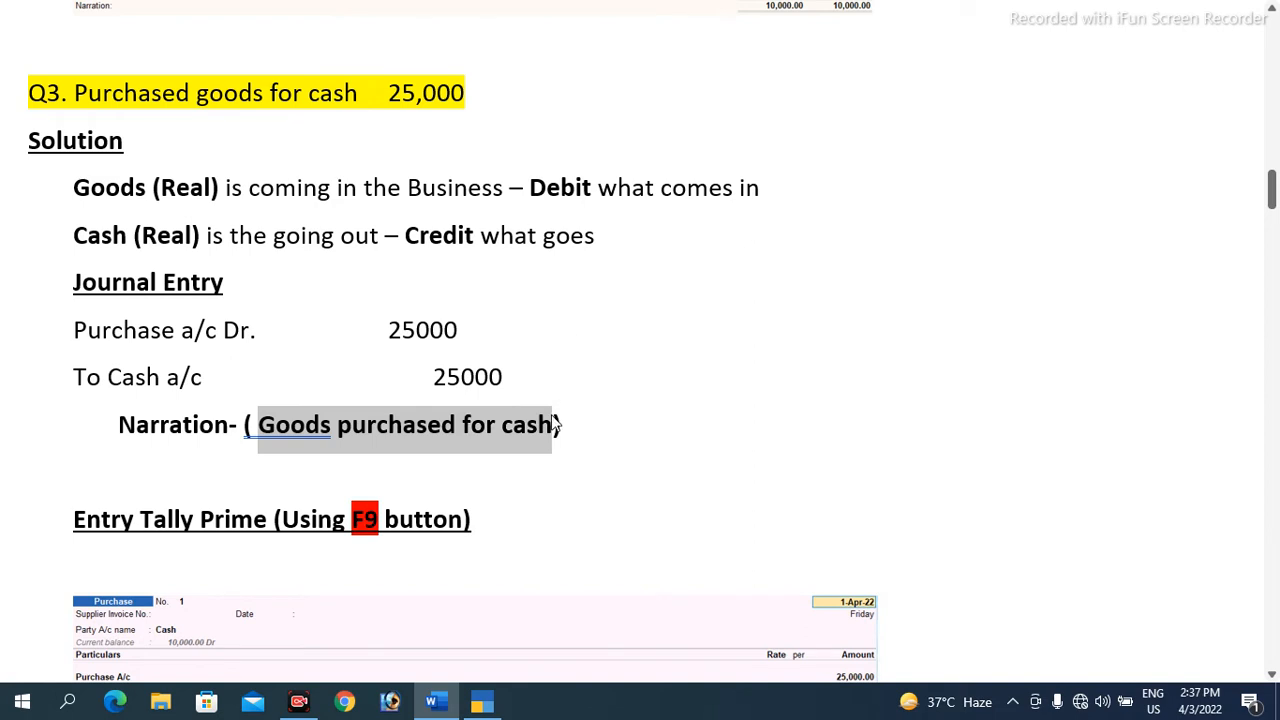
left_click(603, 443)
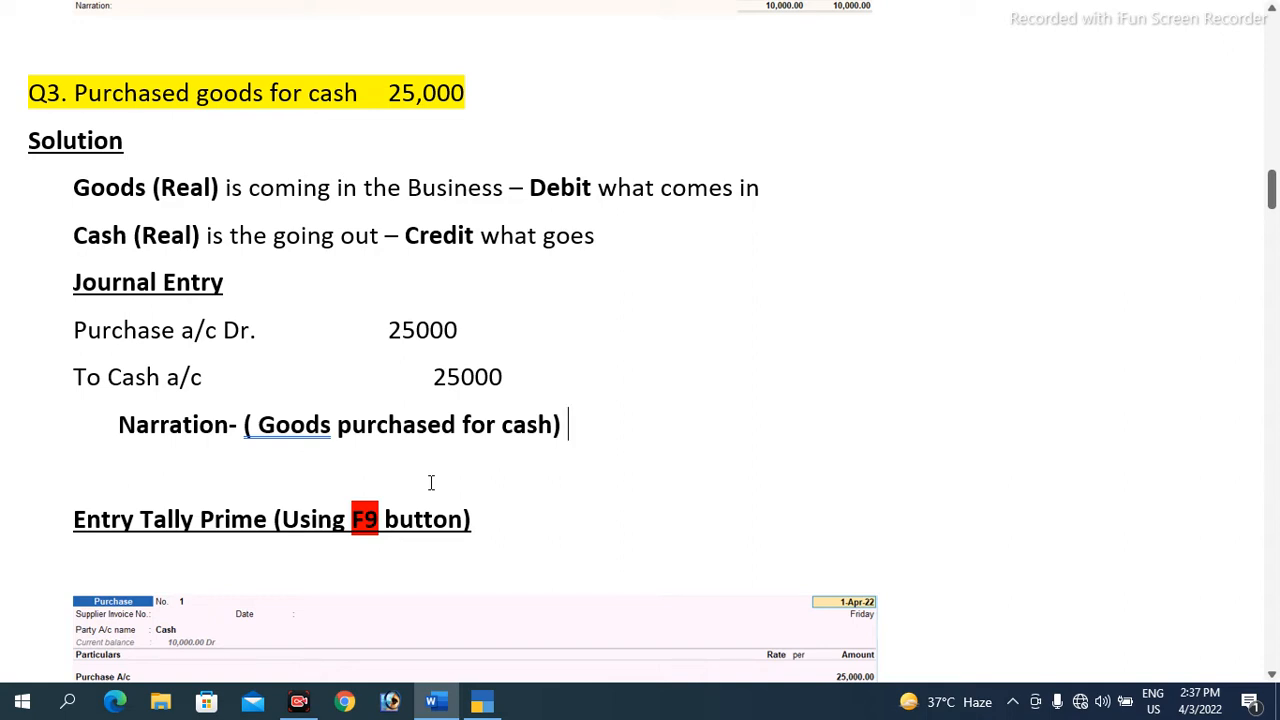
Switch to TallyPrime, open a purchase voucher, leave the supplier invoice details blank and choose Cash as the party account.
key("alt+Tab")
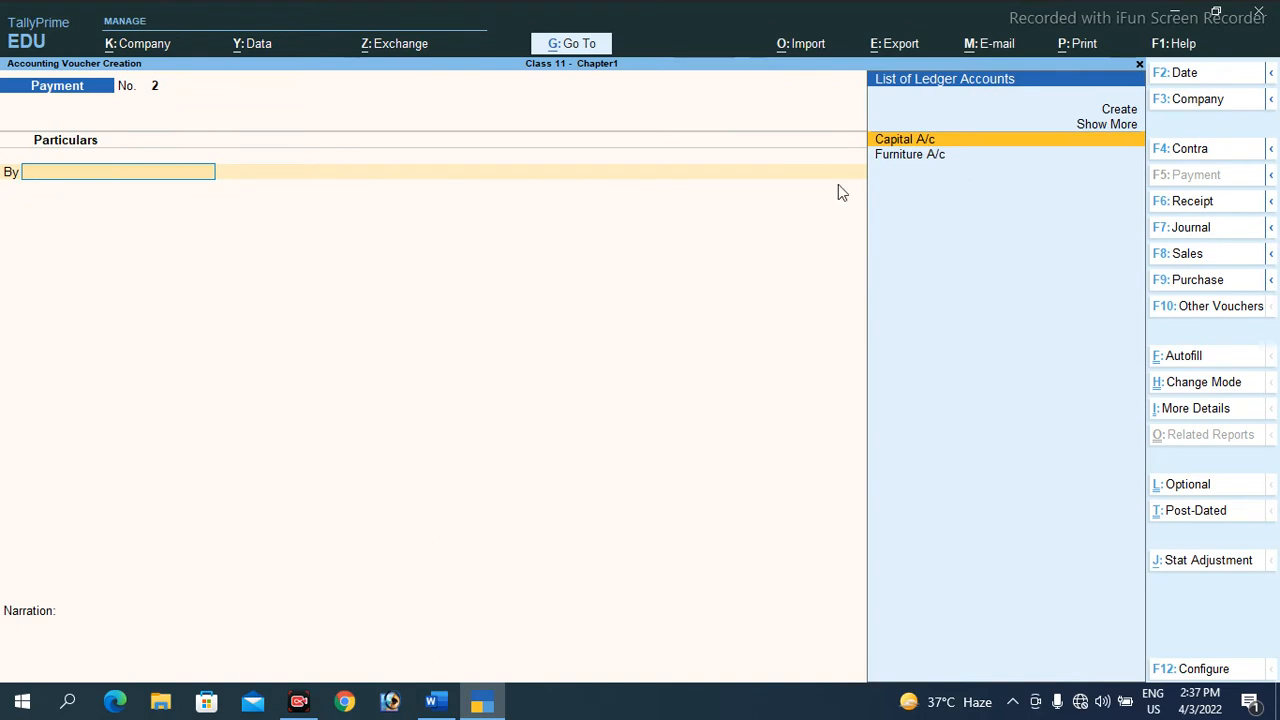
left_click(1200, 283)
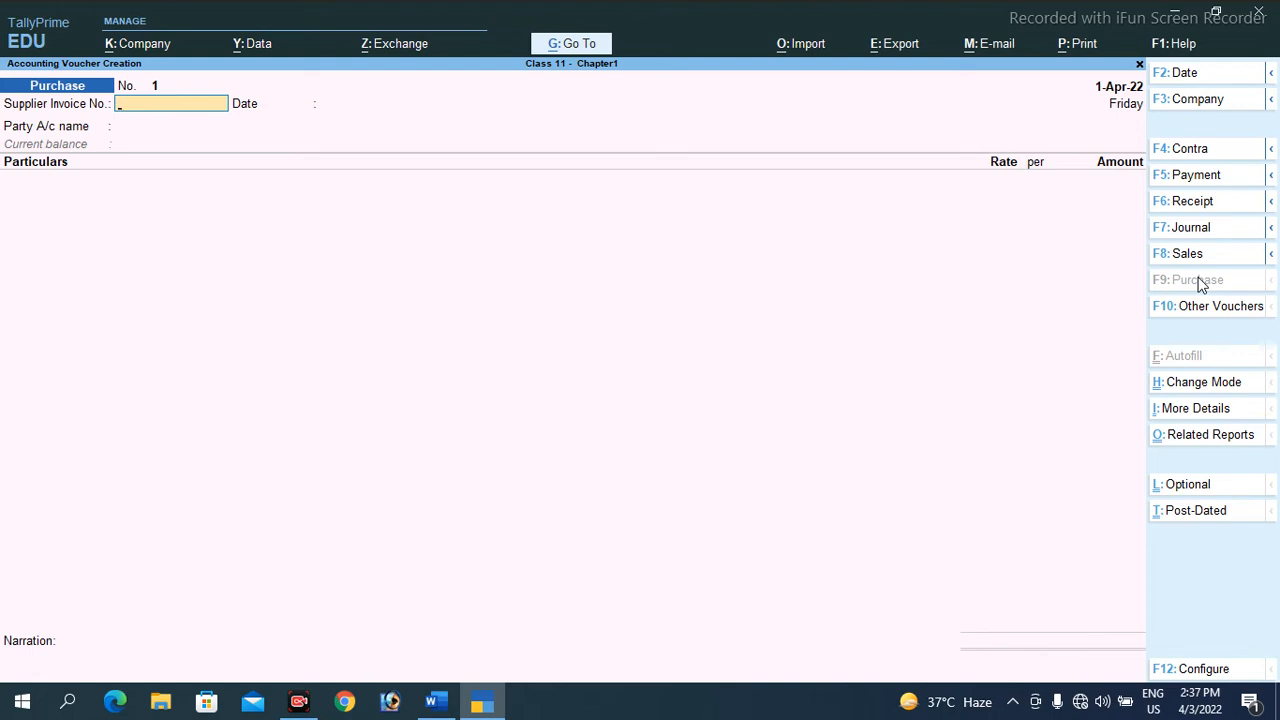
key("Return")
key("Return")
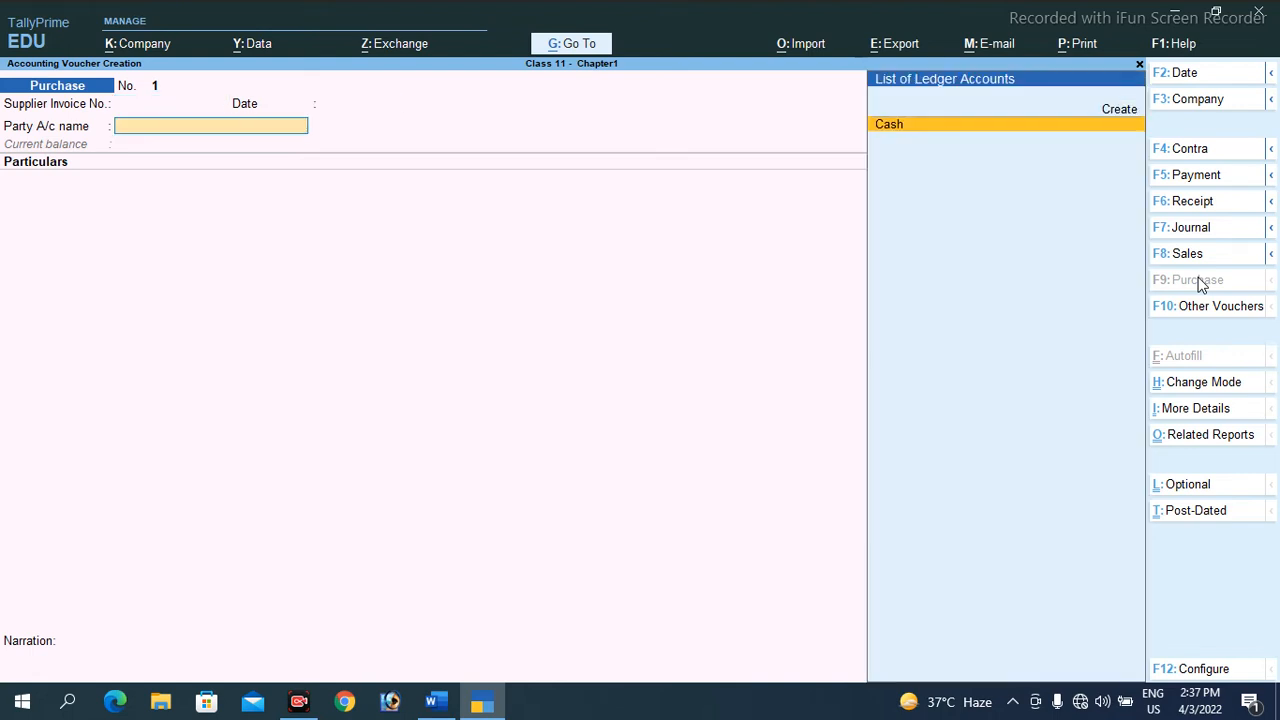
key("Return")
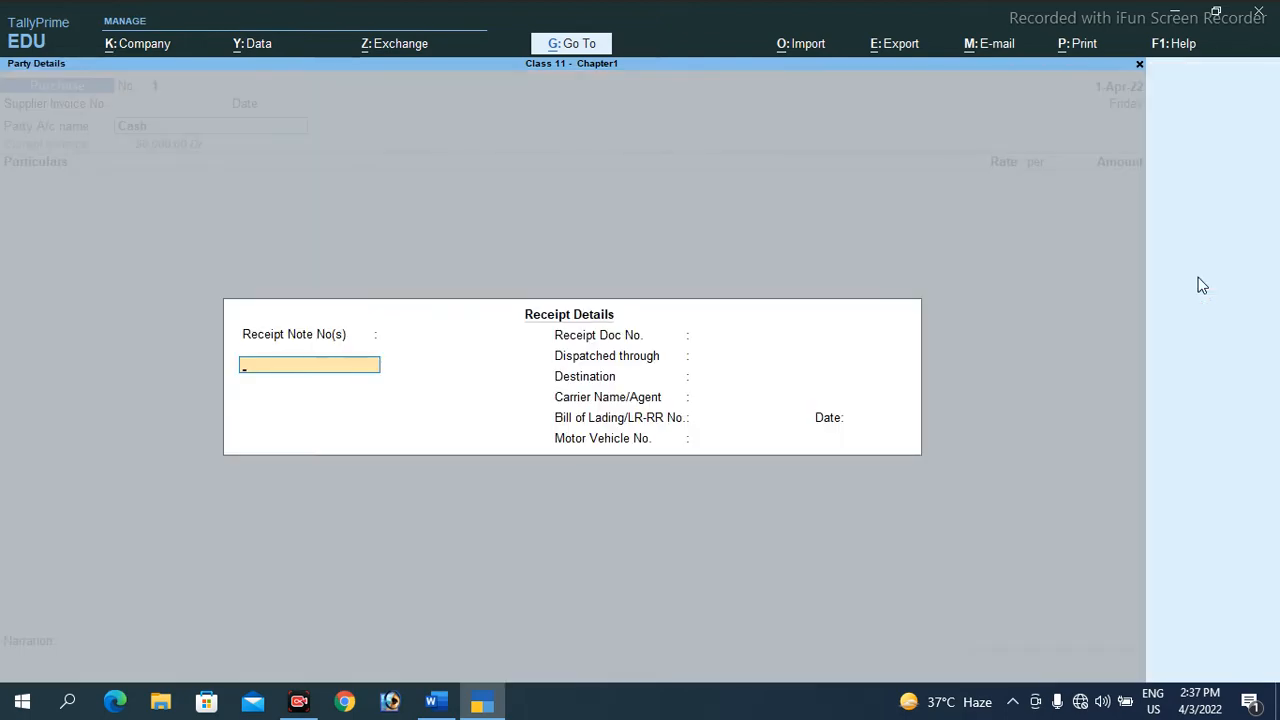
Accept the blank receipt details and the default Cash party details for the purchase voucher.
key("alt+Tab")
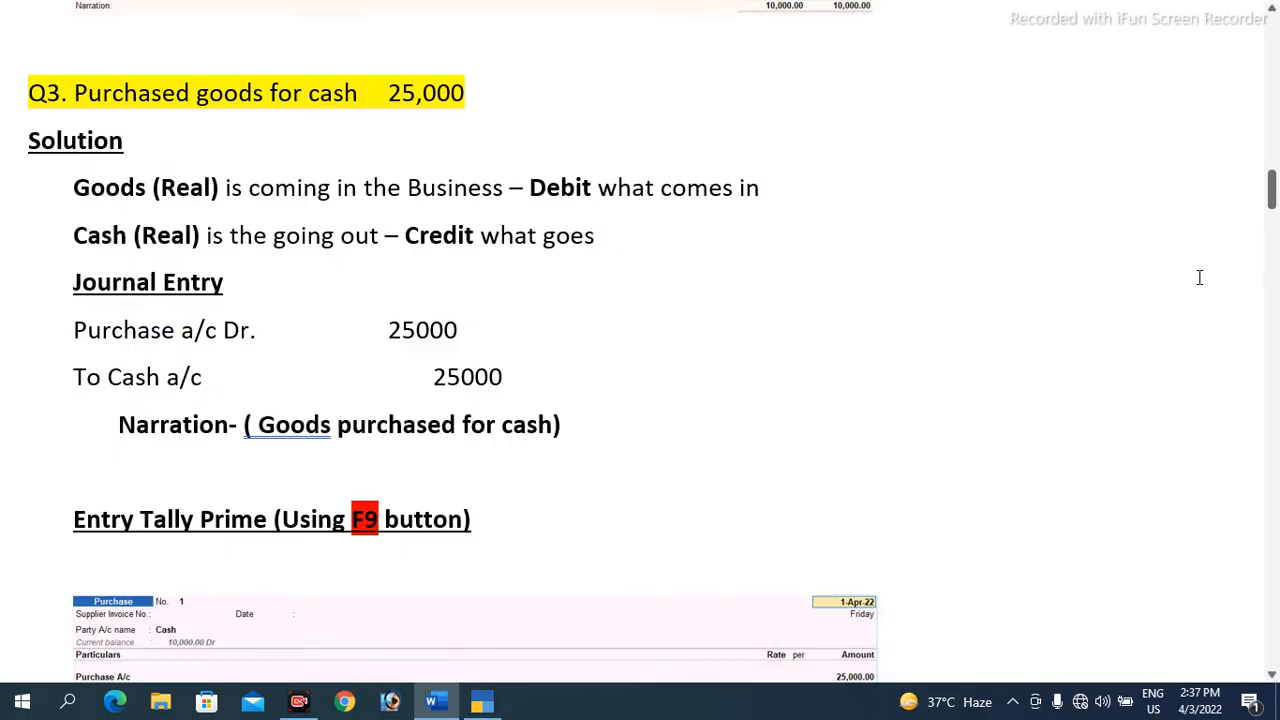
key("alt+Tab")
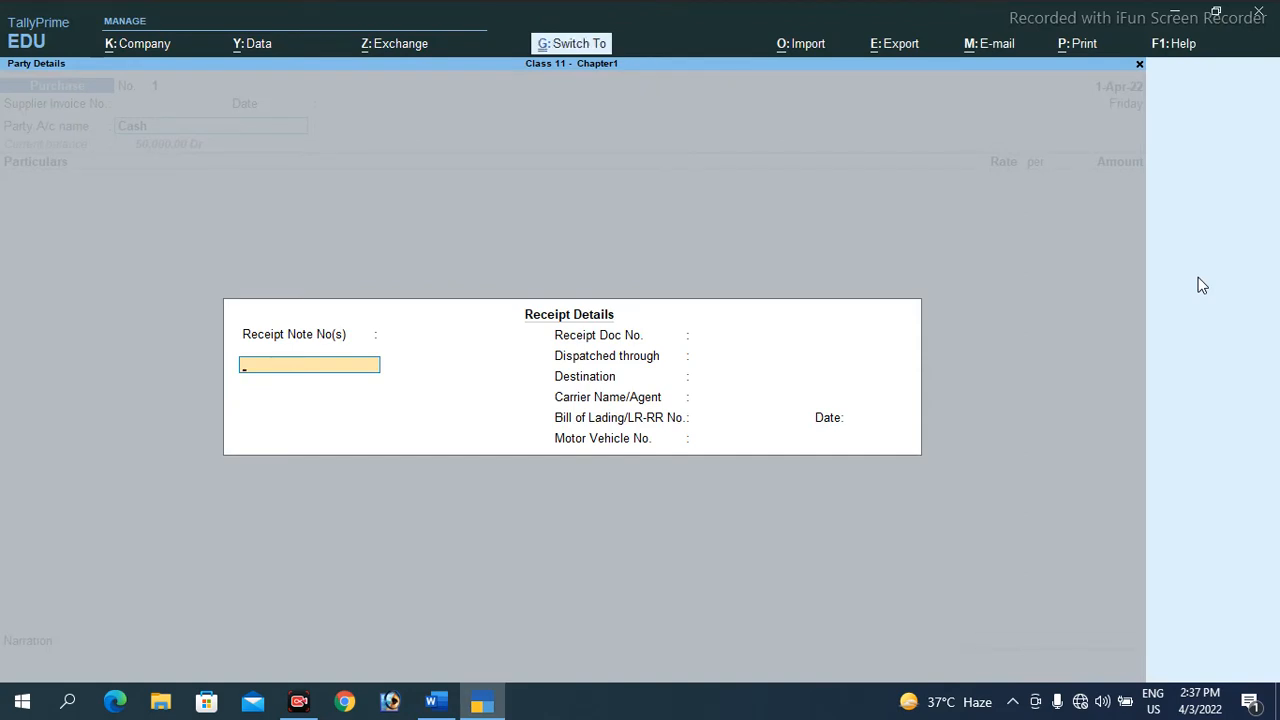
key("ctrl+a")
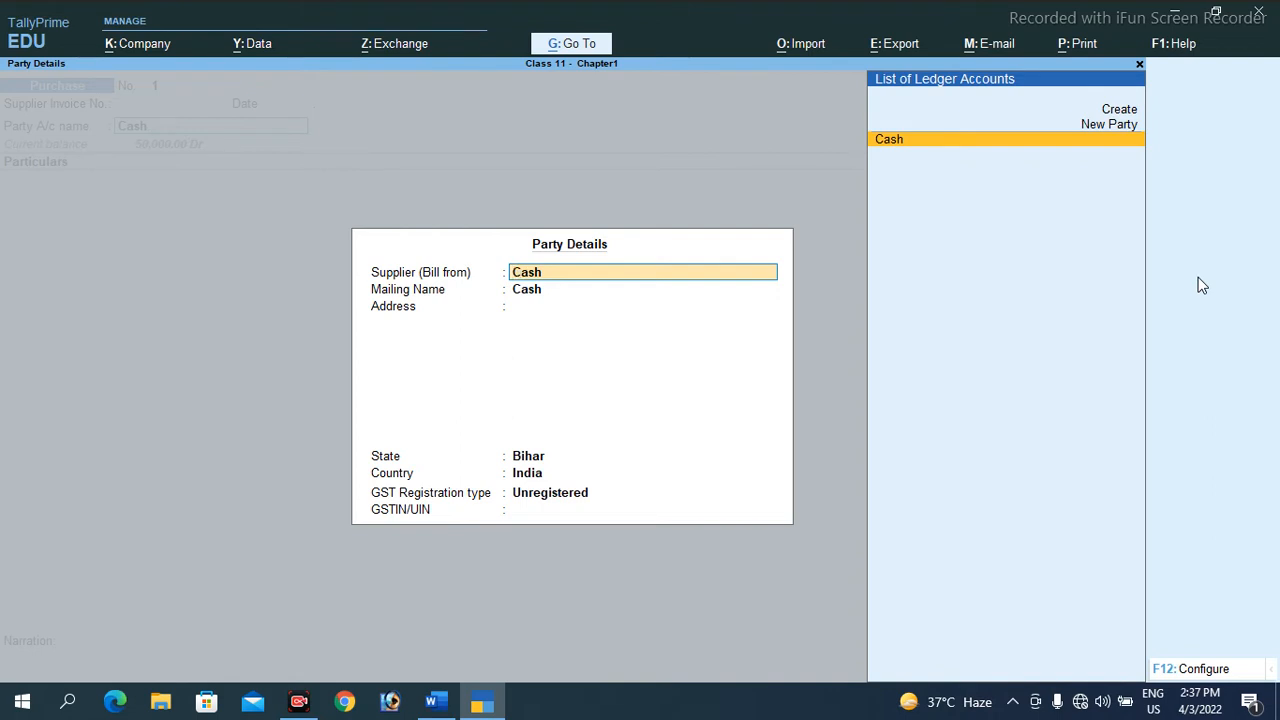
key("Return")
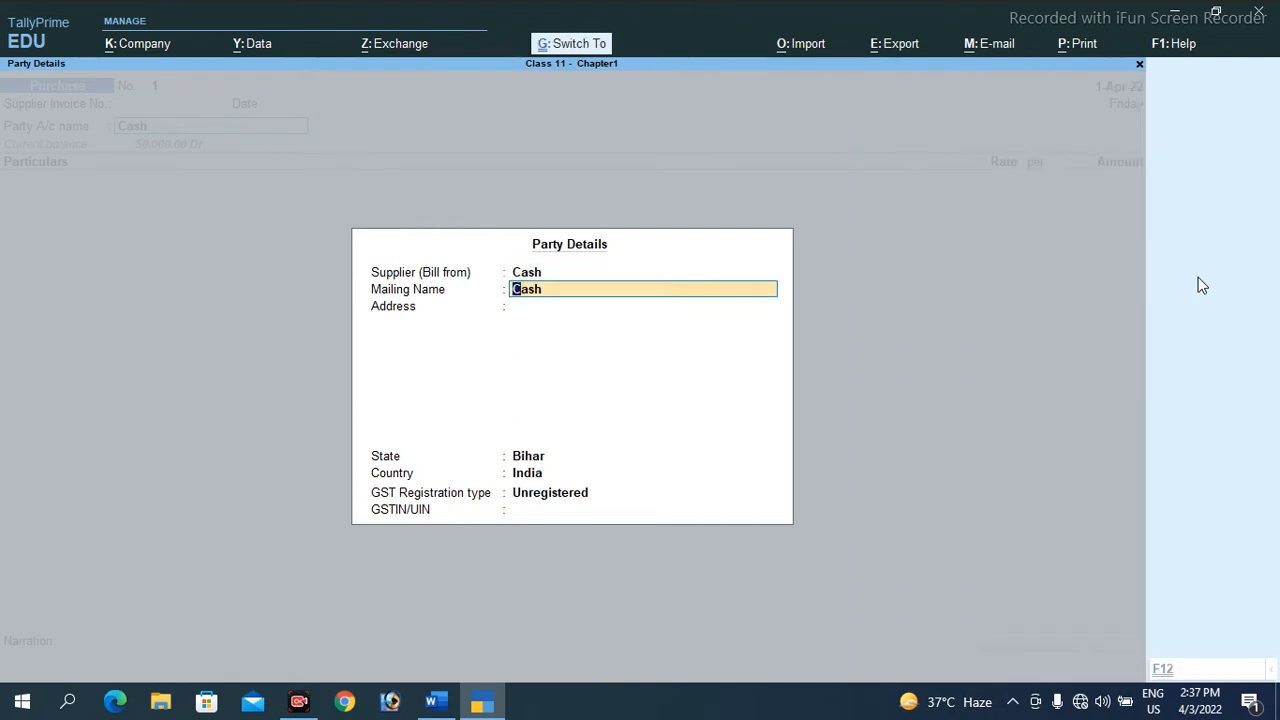
key("ctrl+a")
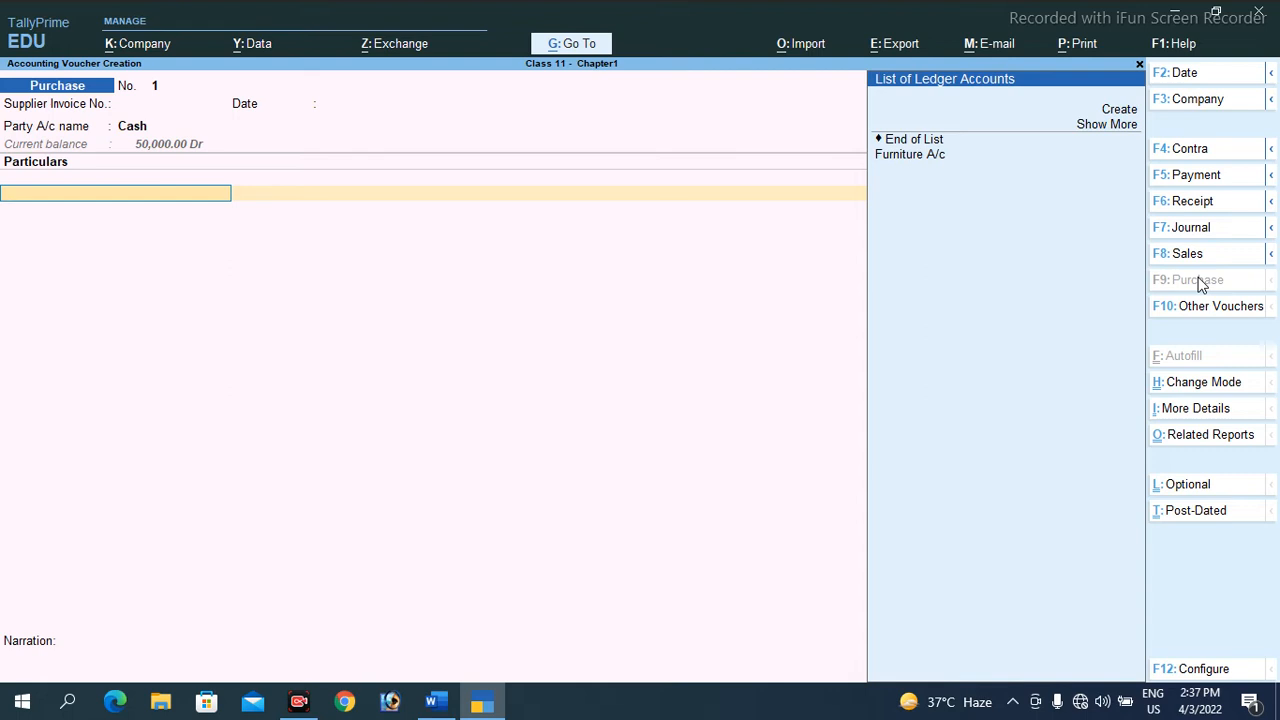
Create a ledger named Purchase A/c from the voucher's Particulars line and place it under Purchase Accounts.
key("alt+c")
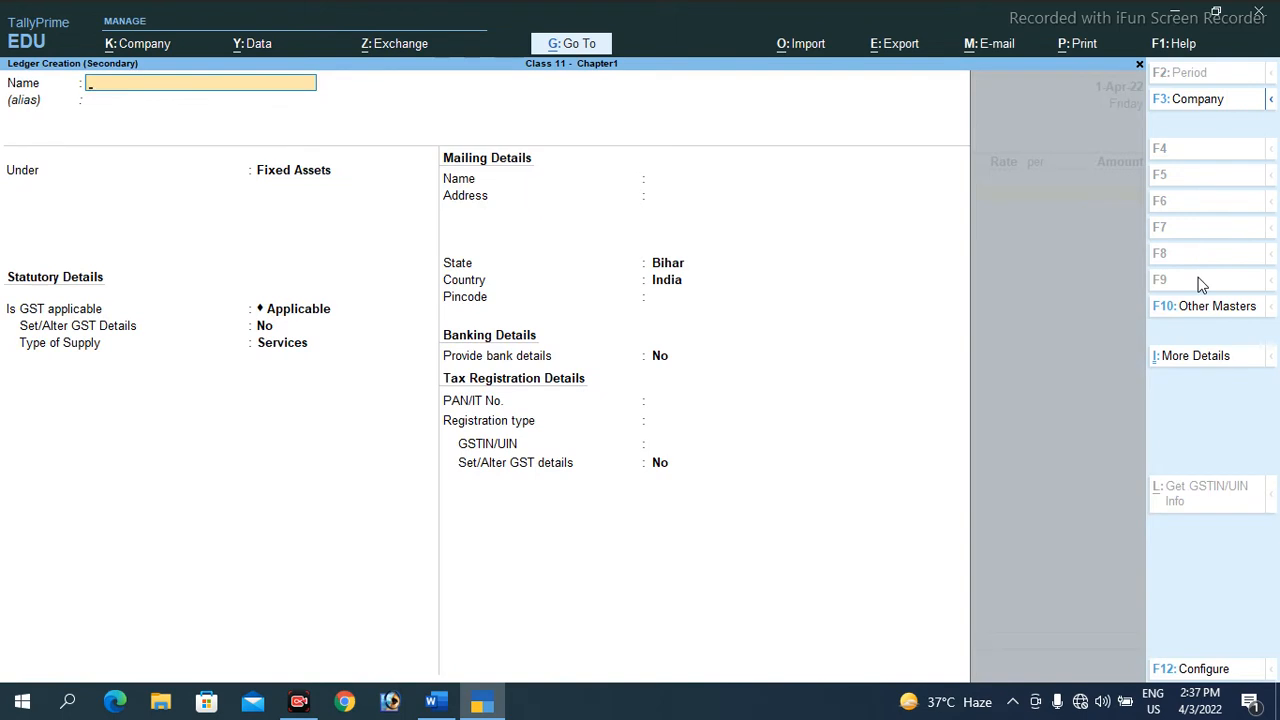
type("Purchase a/c")
key("Return")
key("Return")
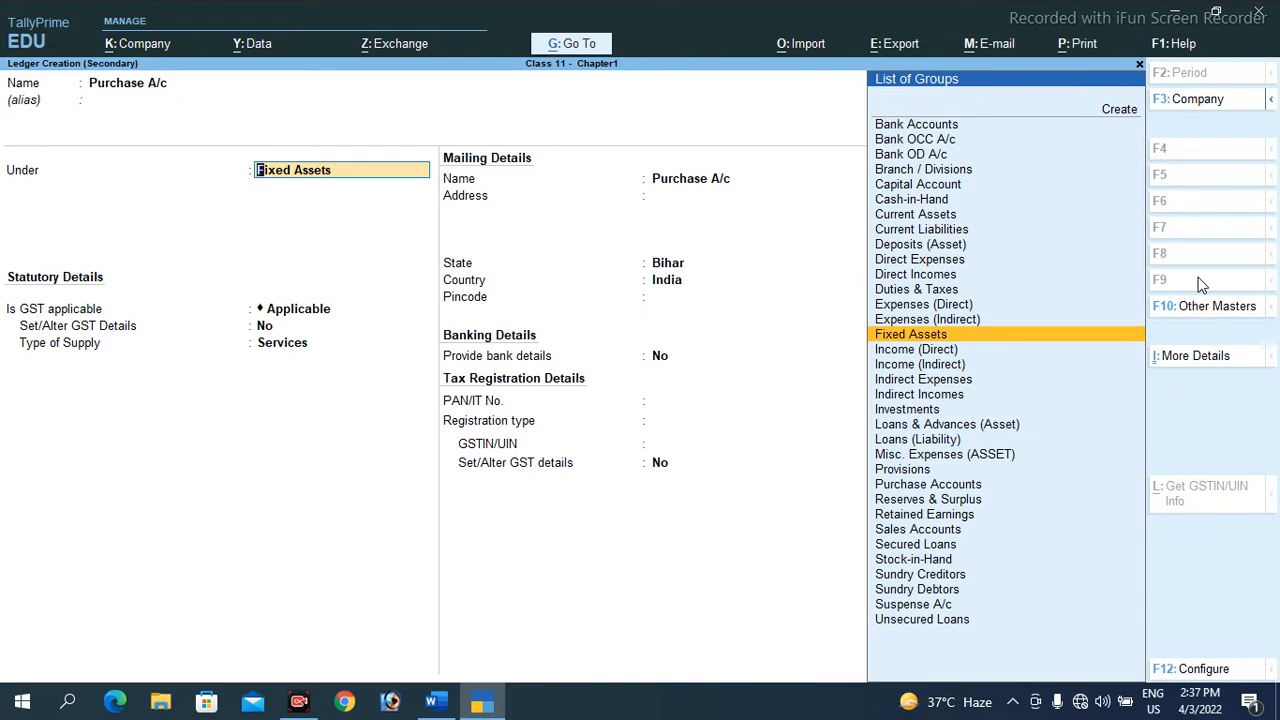
type("Pu")
key("Return")
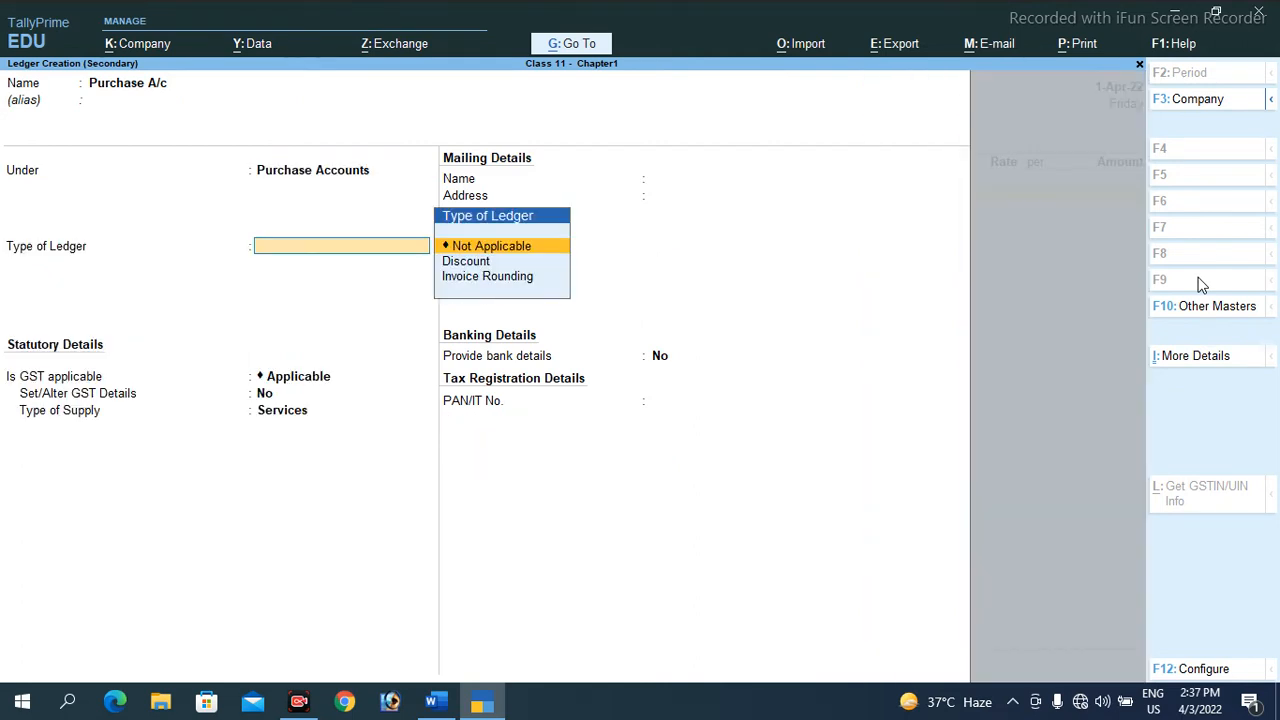
Keep the Purchase A/c ledger type as Not Applicable with the default GST details and save the ledger.
key("Return")
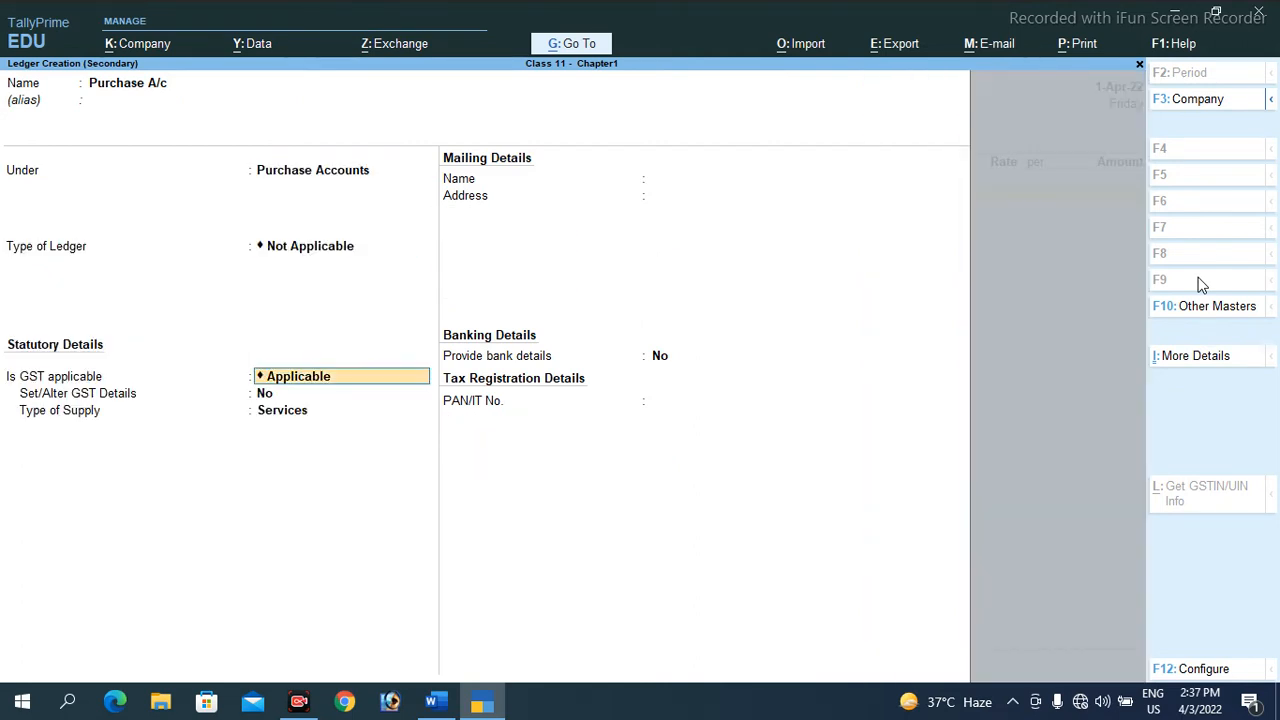
key("ctrl")
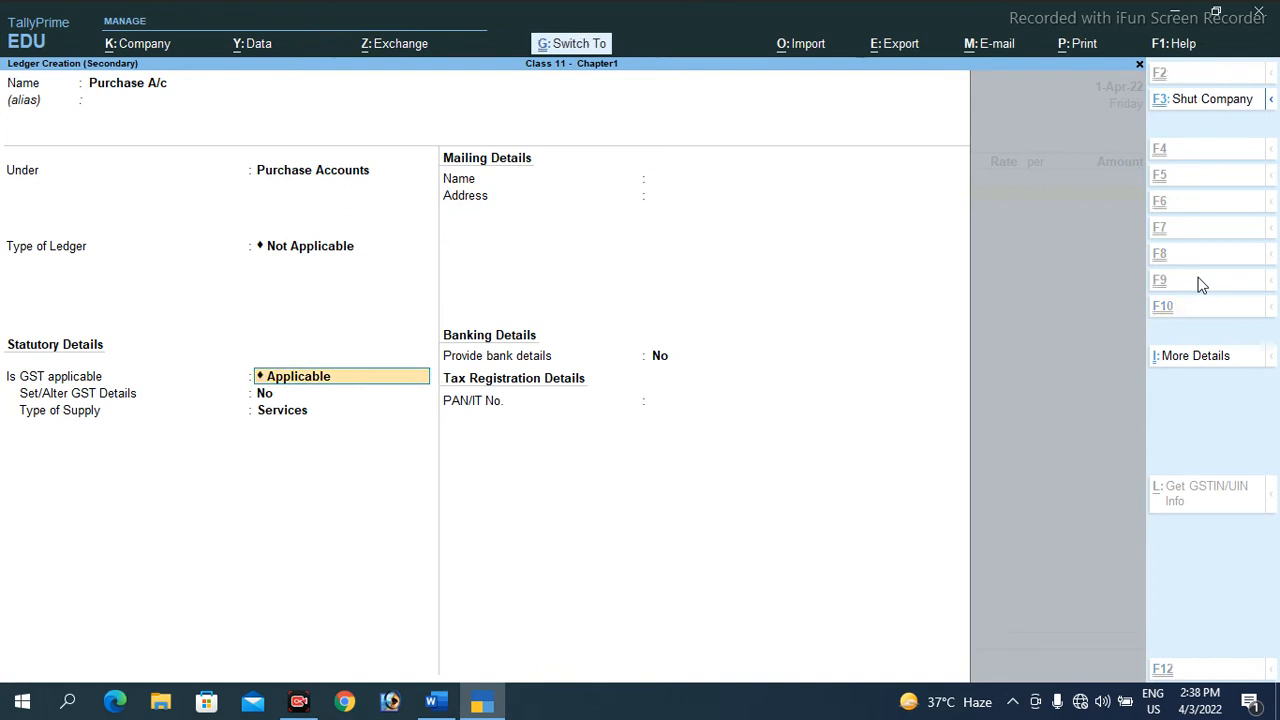
key("ctrl+a")
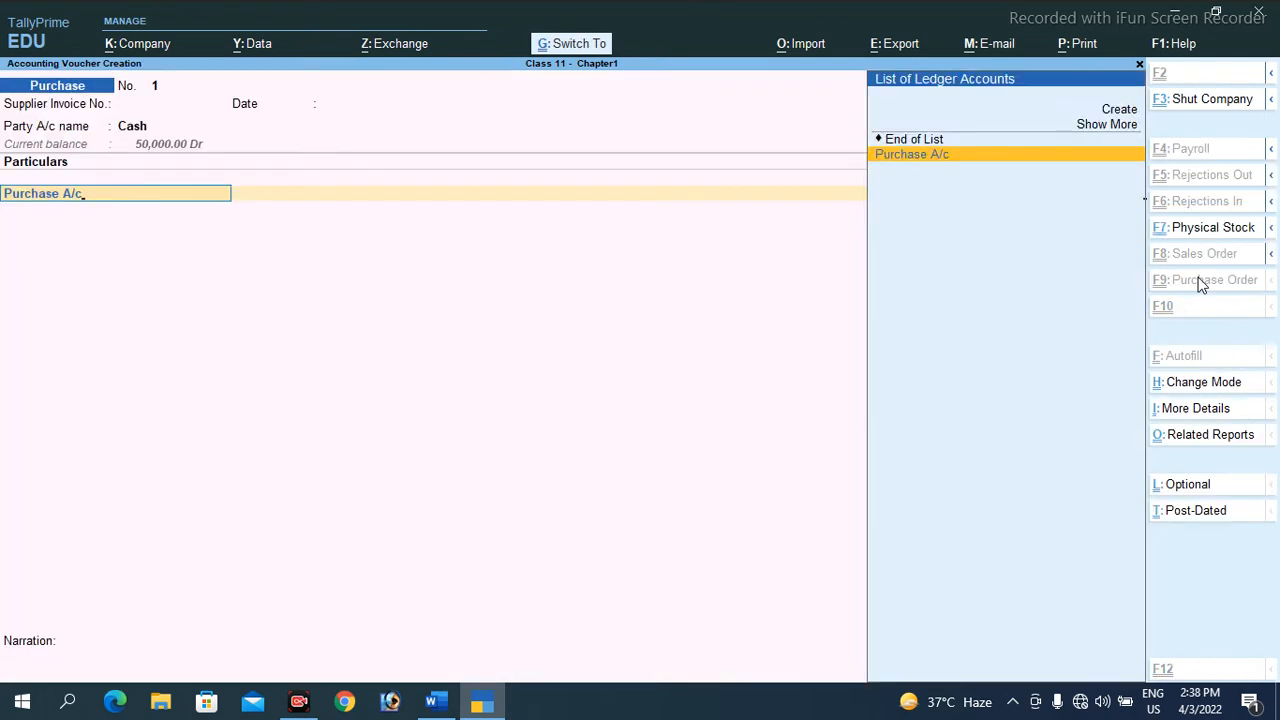
Add Purchase A/c to the purchase voucher with an amount of 25000 and end the particulars list.
key("alt+Tab")
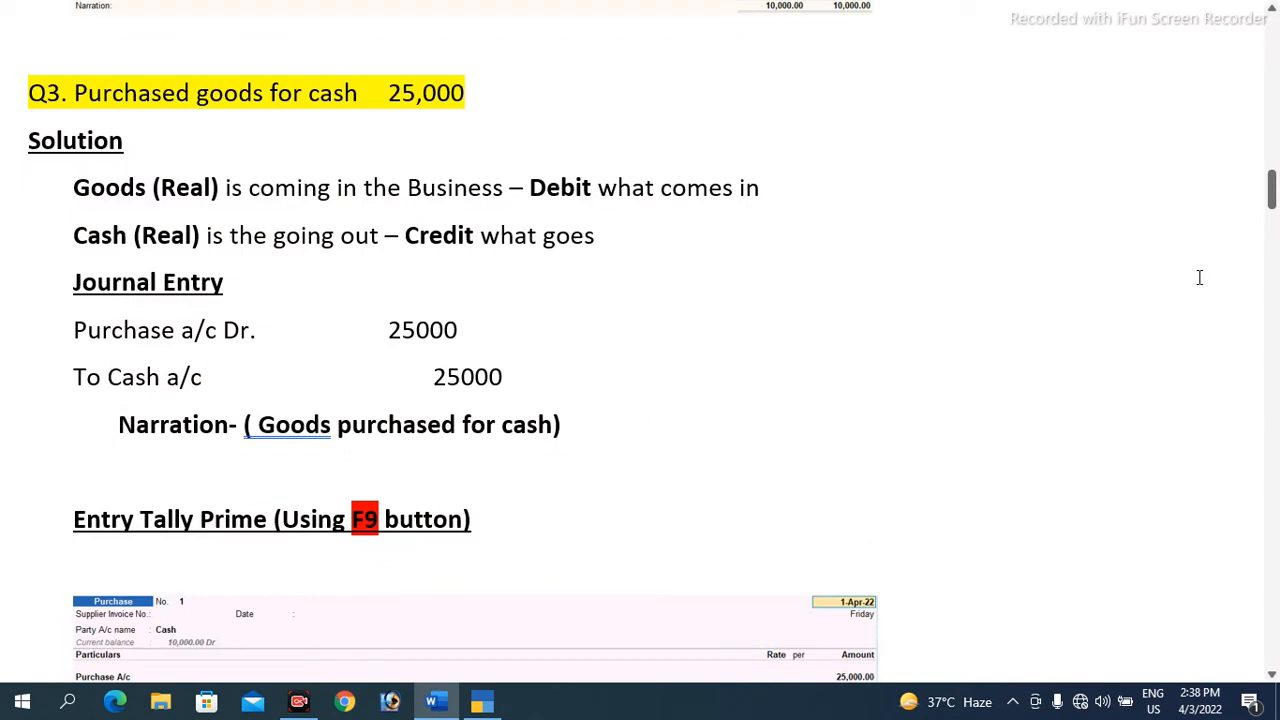
key("alt+Tab")
type("2500000.00")
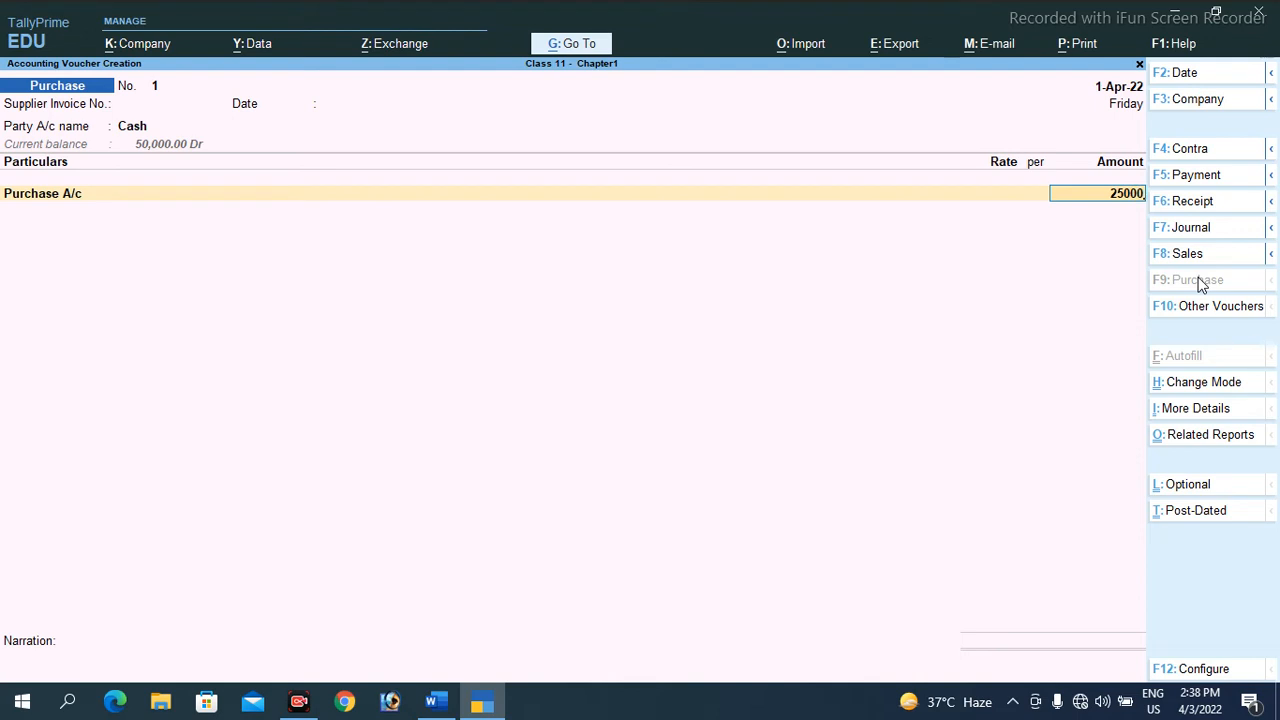
key("Return")
key("Return")
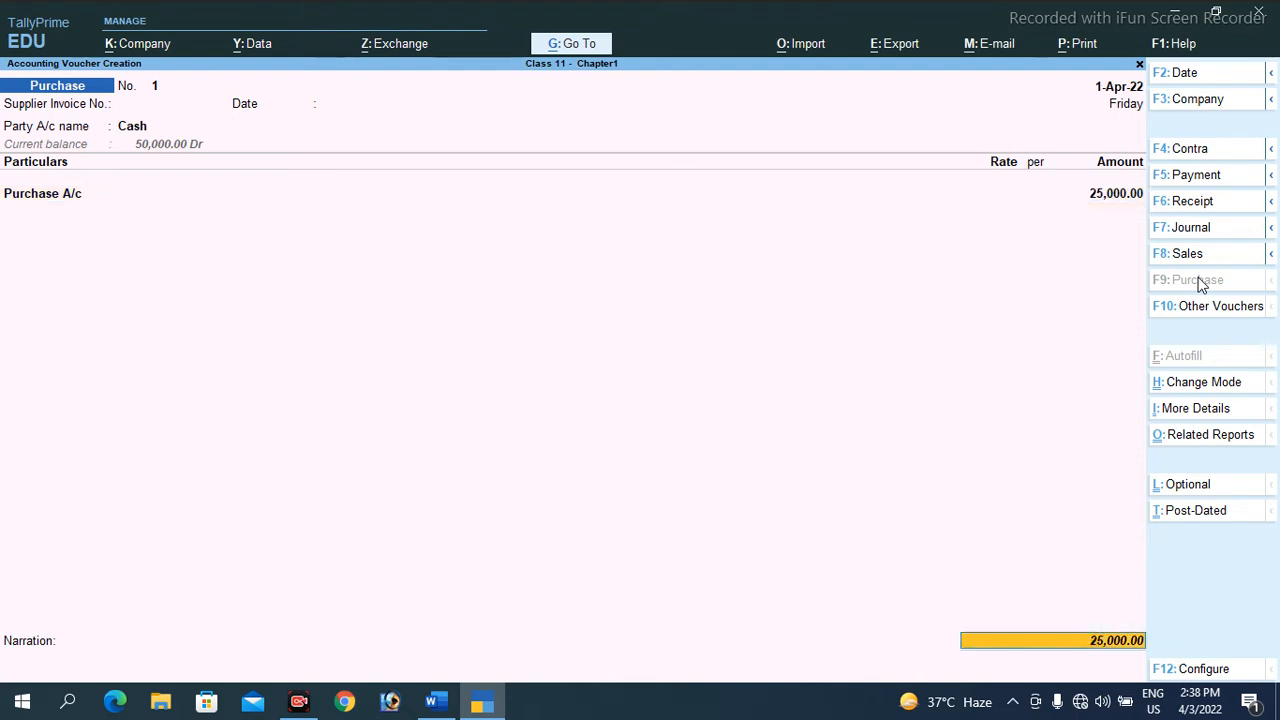
Enter the narration "Goods purchased for cash" on the purchase voucher and save the voucher.
key("Return")
key("ctrl")
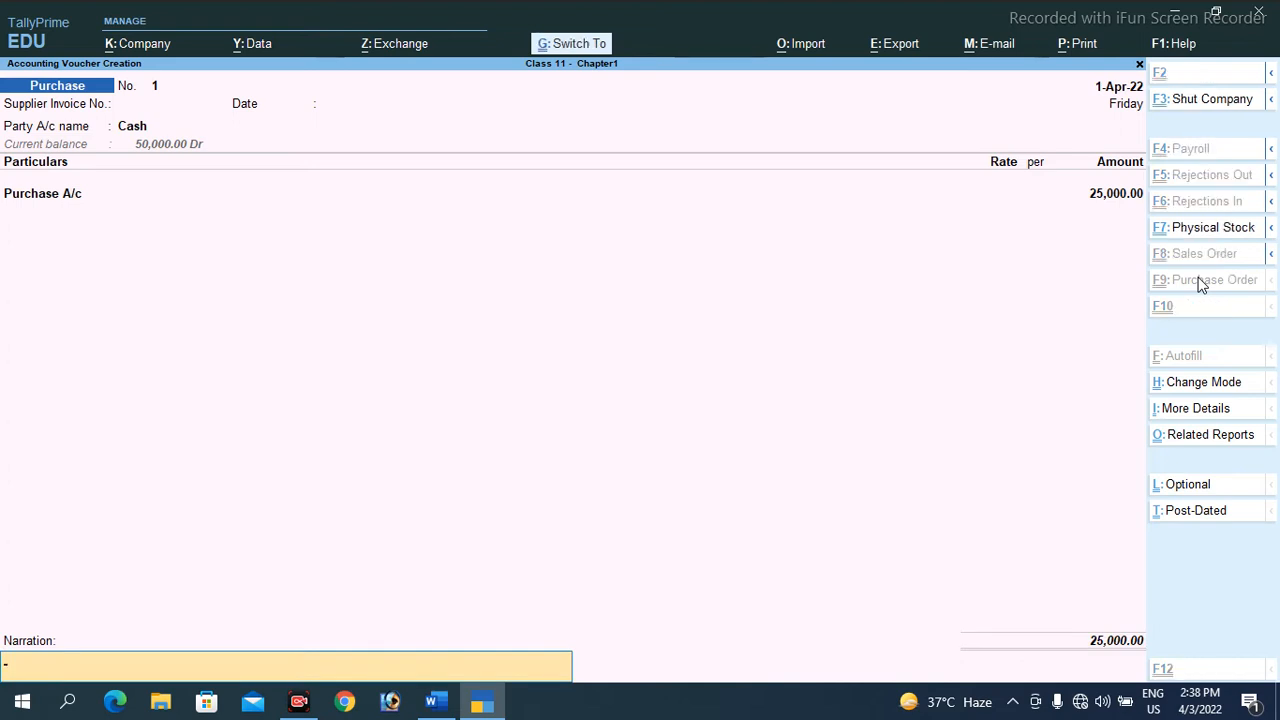
type("Goods purchased for cash")
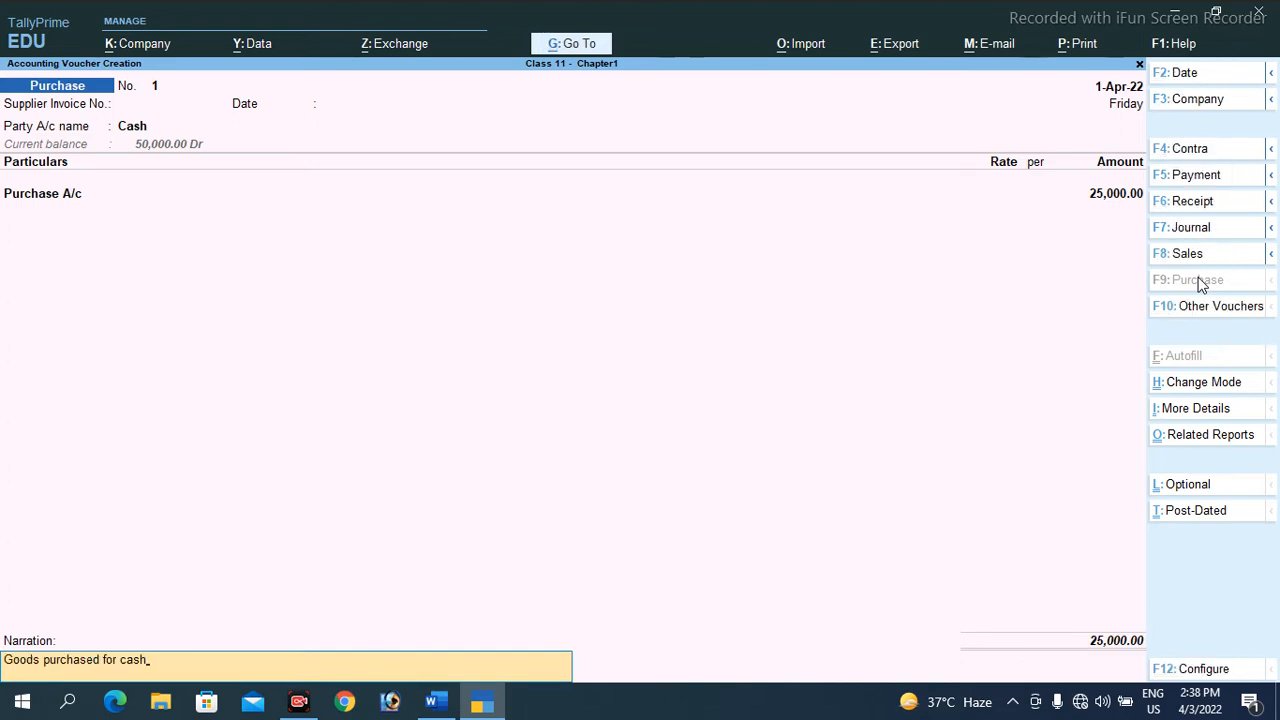
key("ctrl")
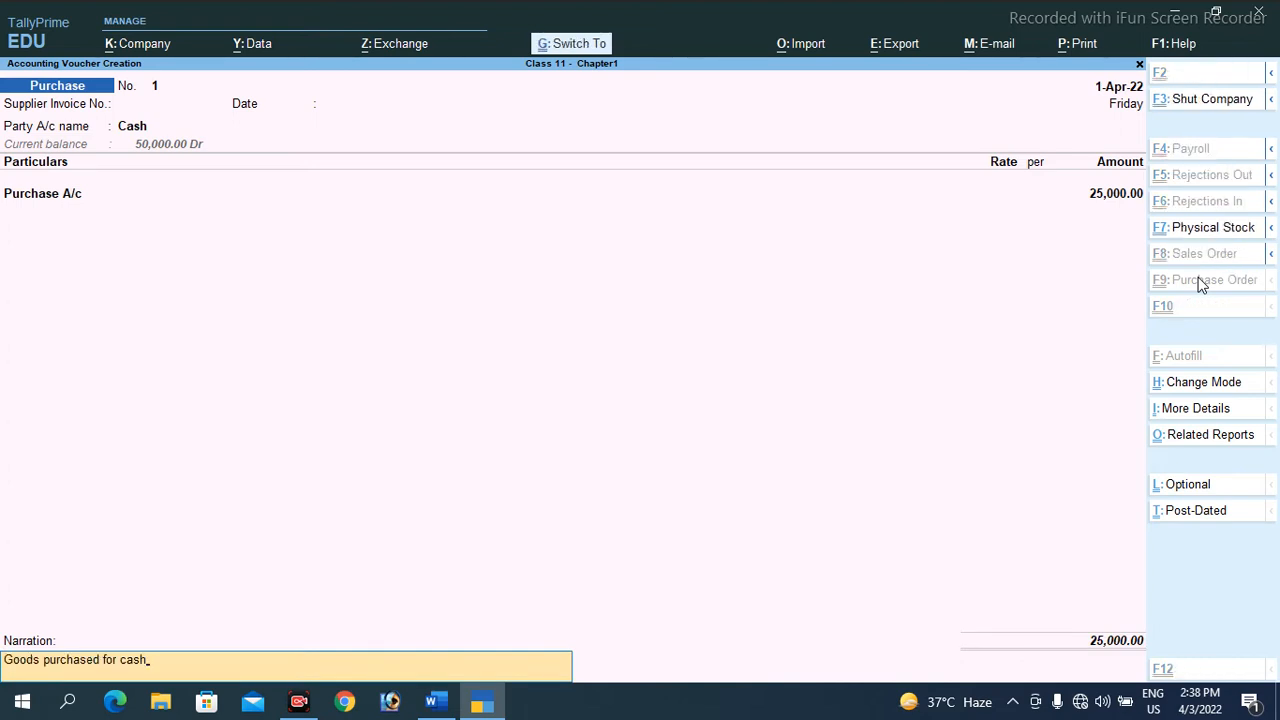
key("ctrl+a")
Switch to the Word document and examine the supplier and amount in the Q4 goods purchase.
key("alt+Tab")
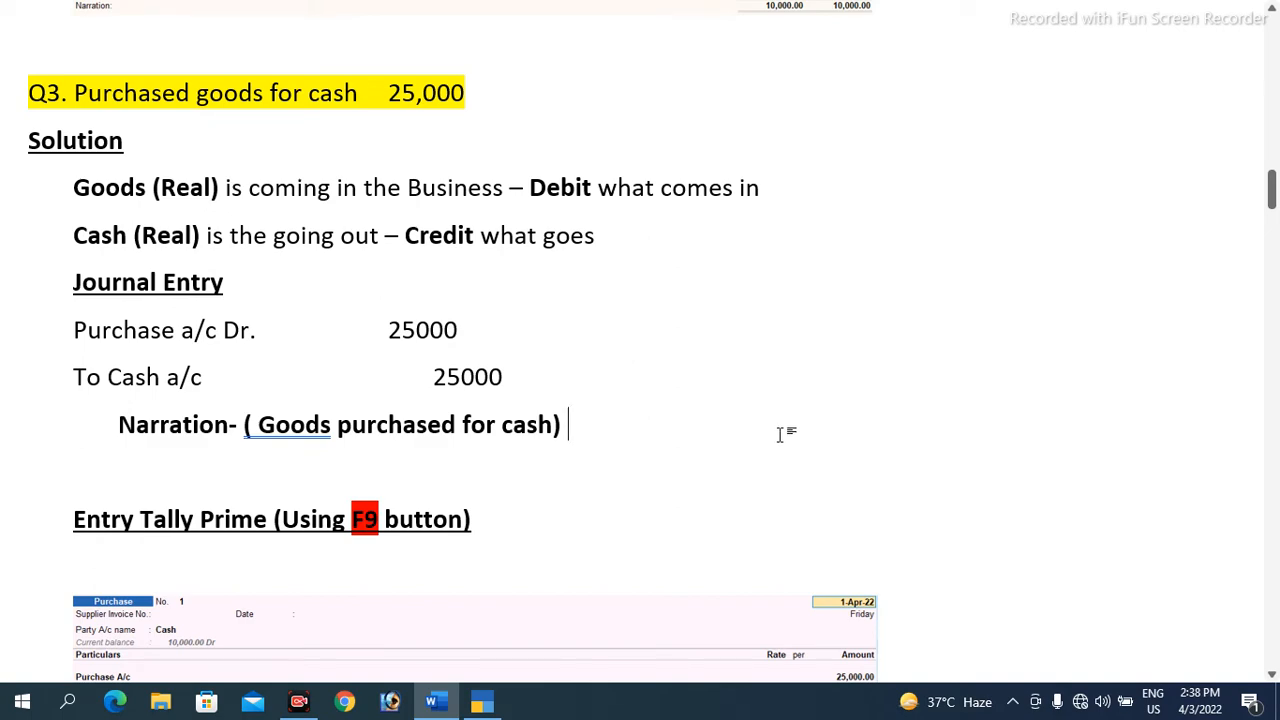
scroll(781, 433, "down", 4)
scroll(781, 440, "down", 6)
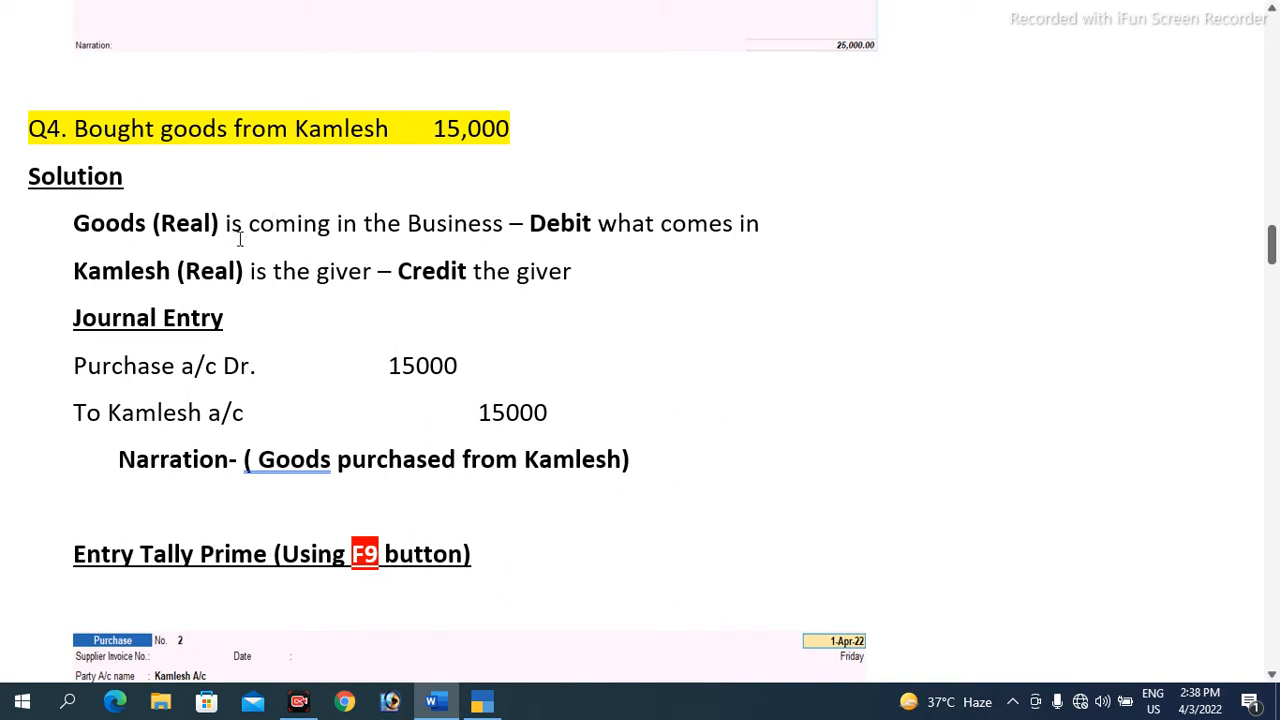
left_click(320, 128)
left_click_drag(432, 128, 507, 122)
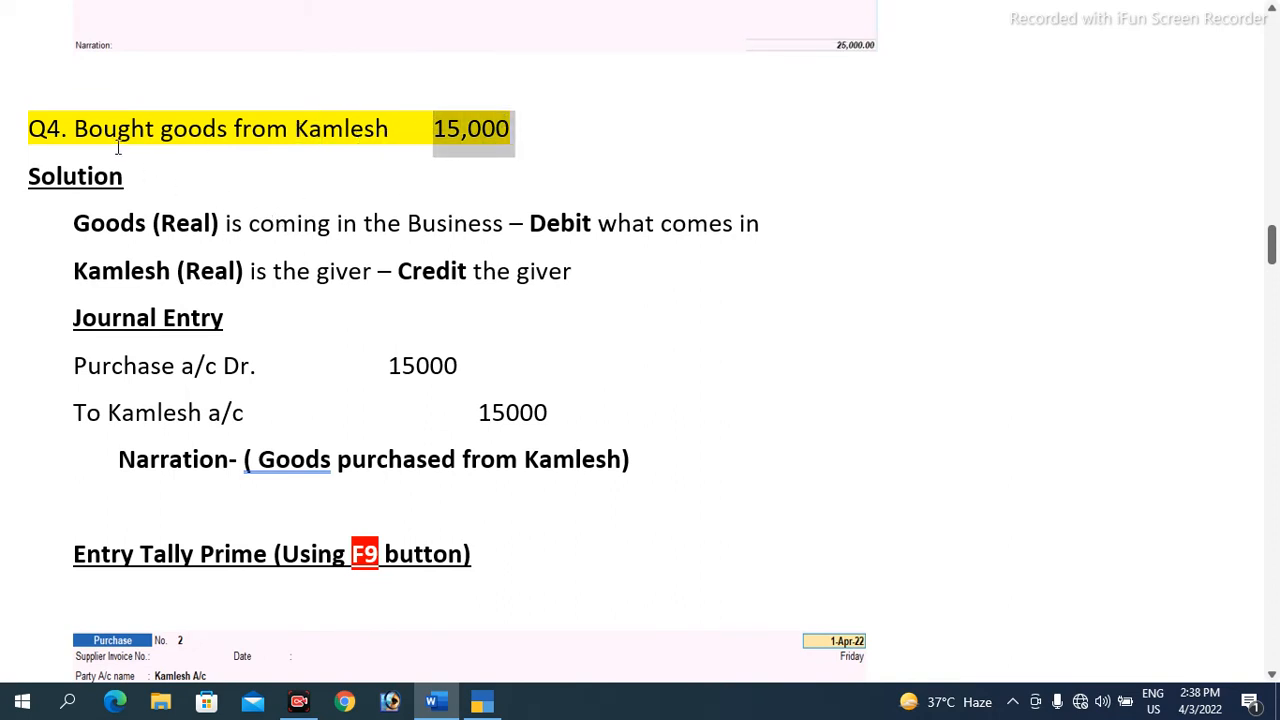
Insert "/ Purchased" after "Bought" in the Q4 heading and put a space before the 15,000 amount.
left_click(157, 130)
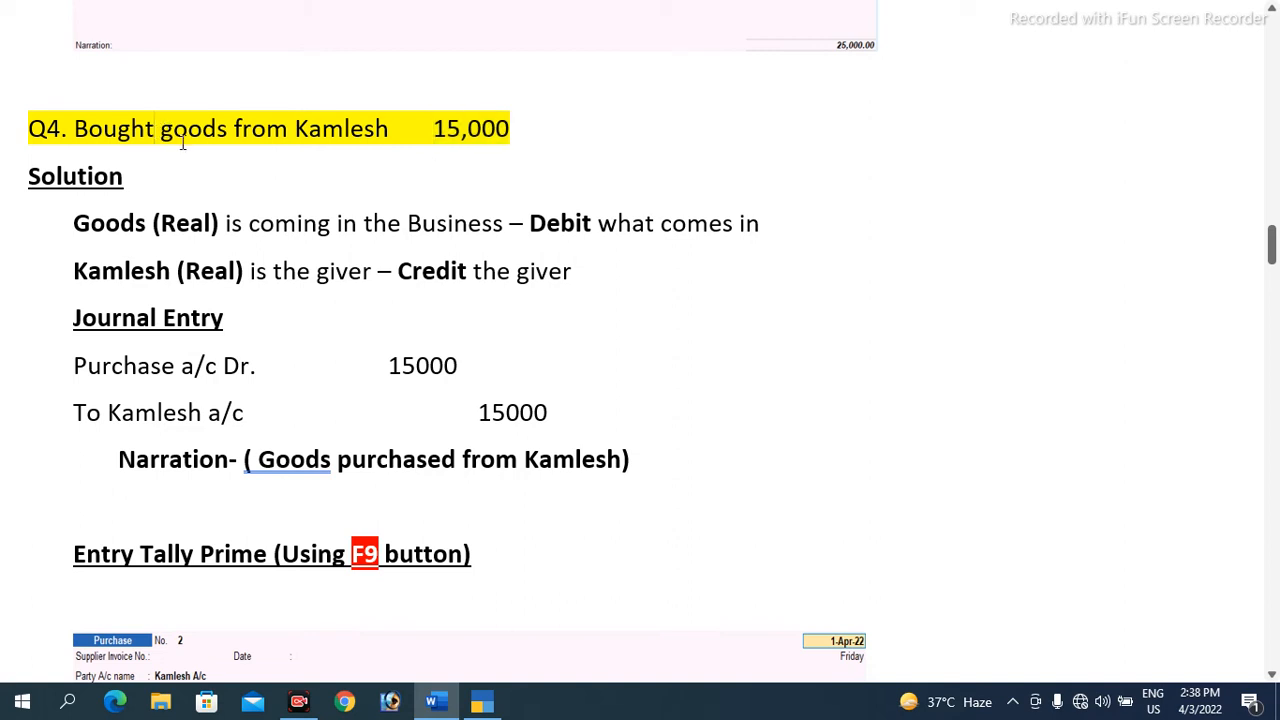
type("/ P:urcha")
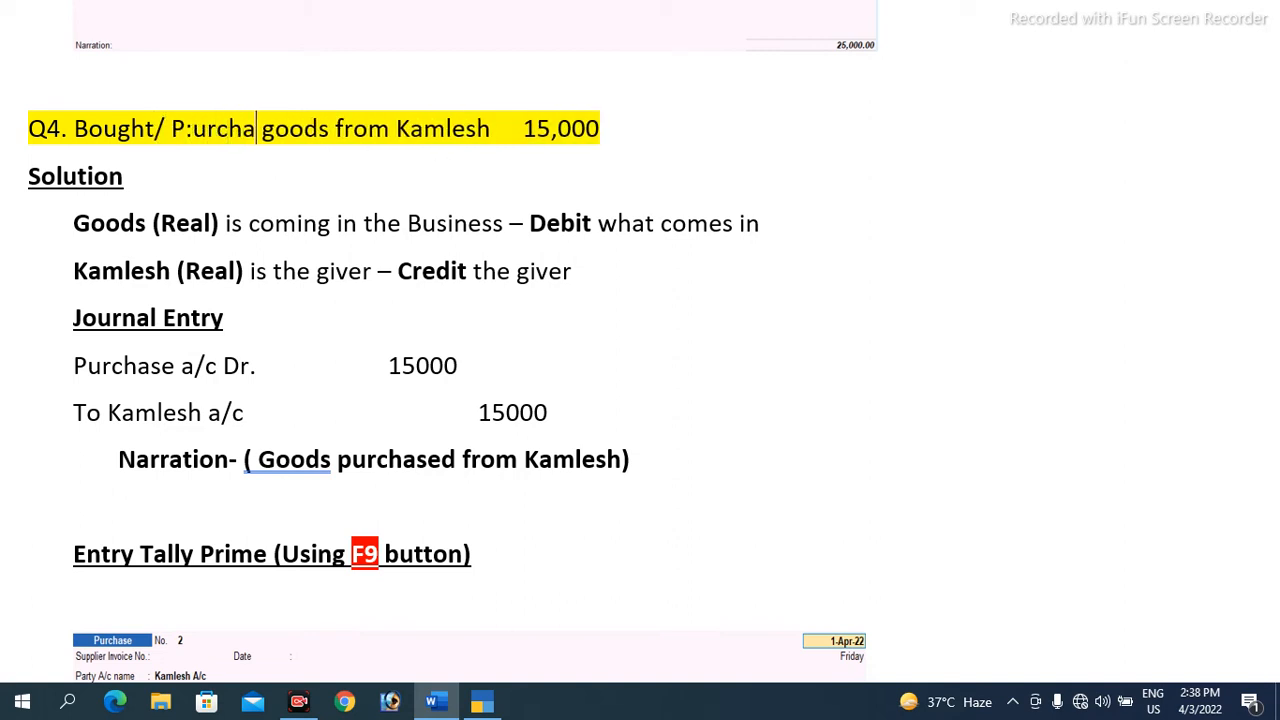
type("sed")
key("Left")
key("Left")
key("Left")
key("Left")
key("Left")
key("Left")
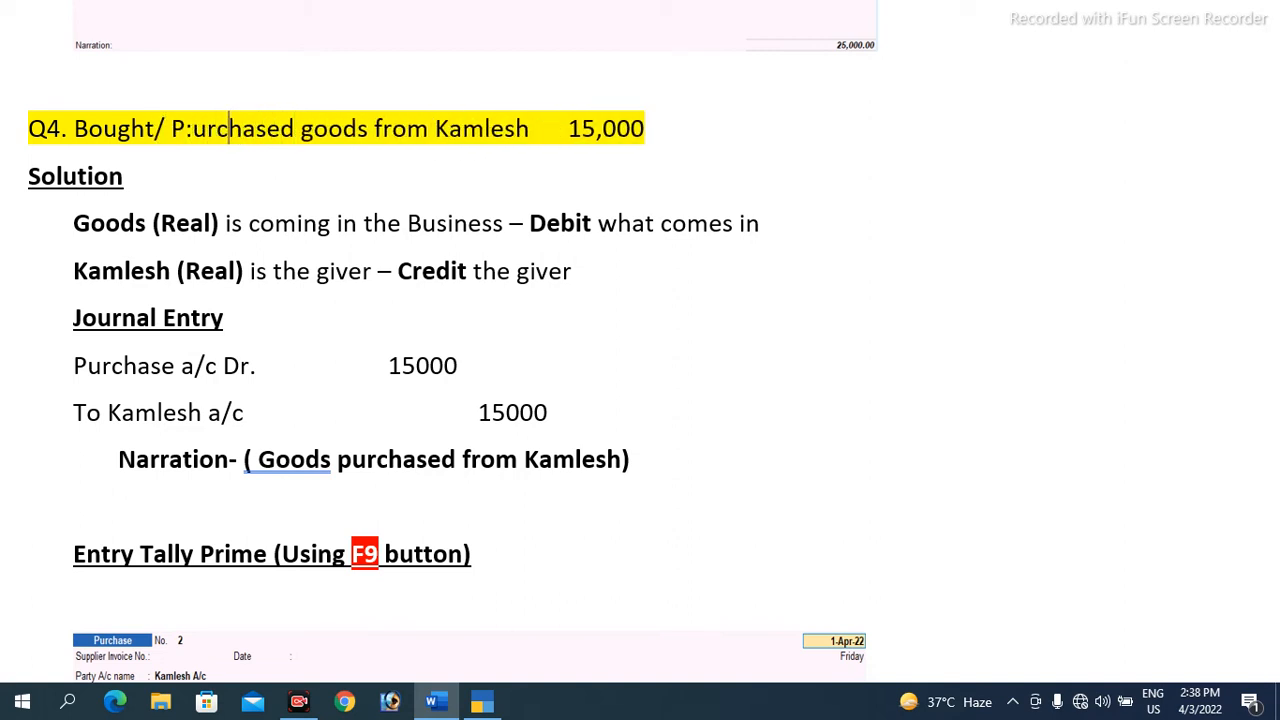
key("BackSpace")
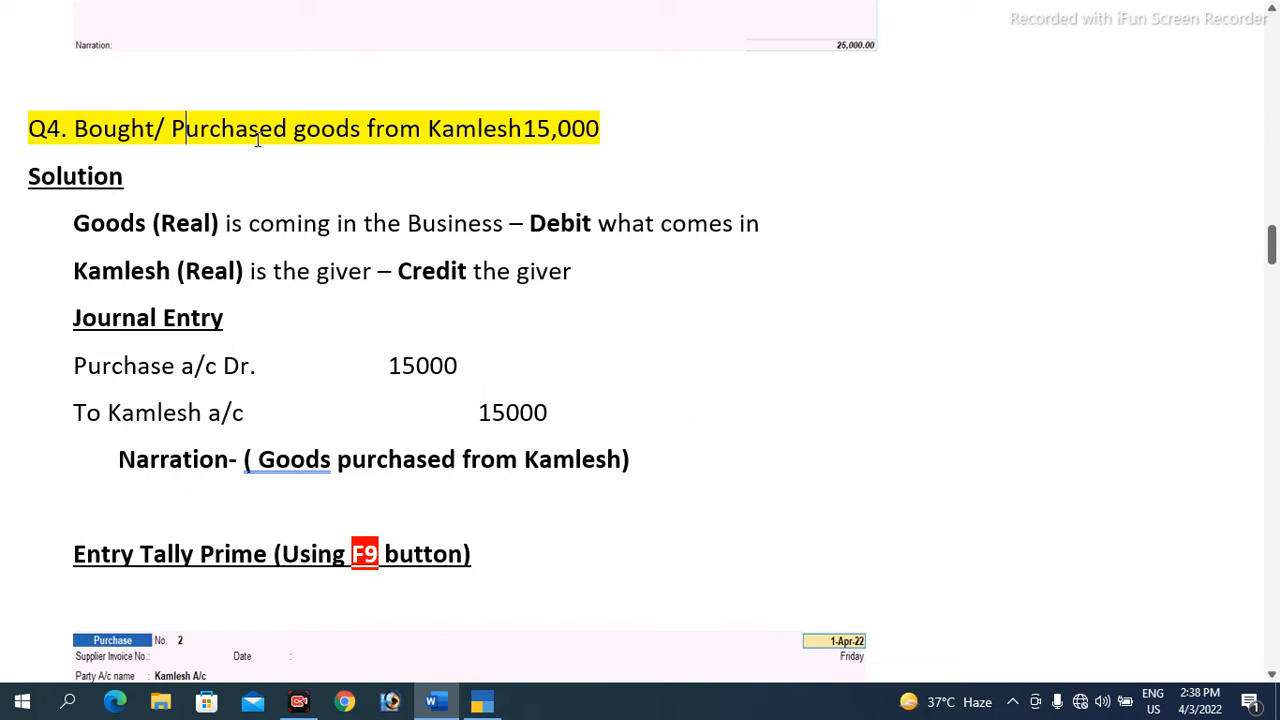
left_click(522, 130)
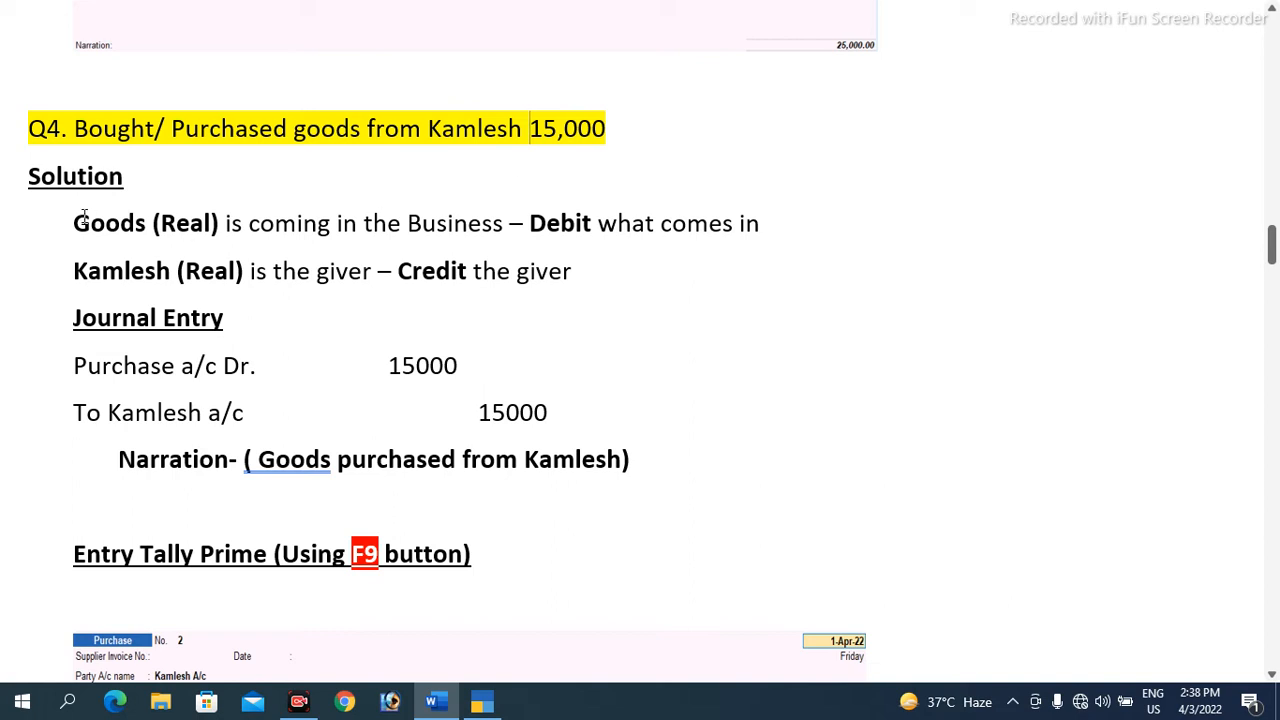
Examine the debit rule for goods in the Q4 solution and the supplier named in its heading.
left_click_drag(72, 223, 333, 221)
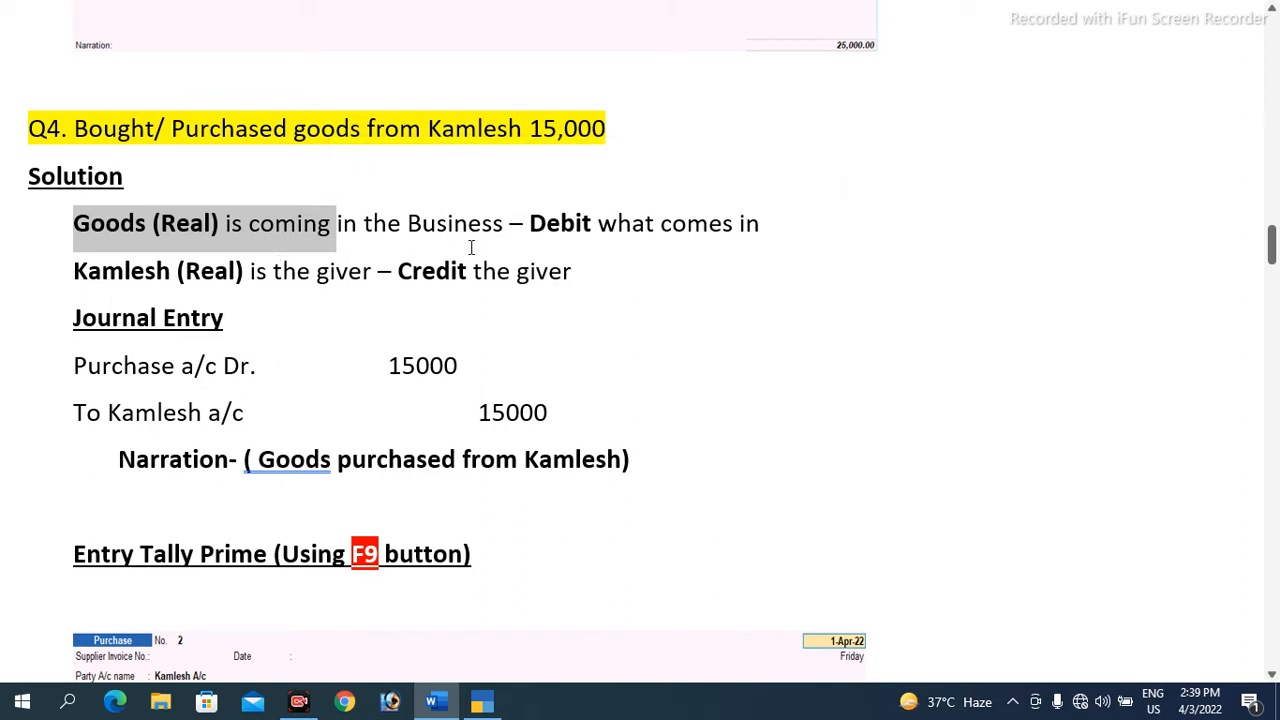
left_click_drag(530, 223, 593, 224)
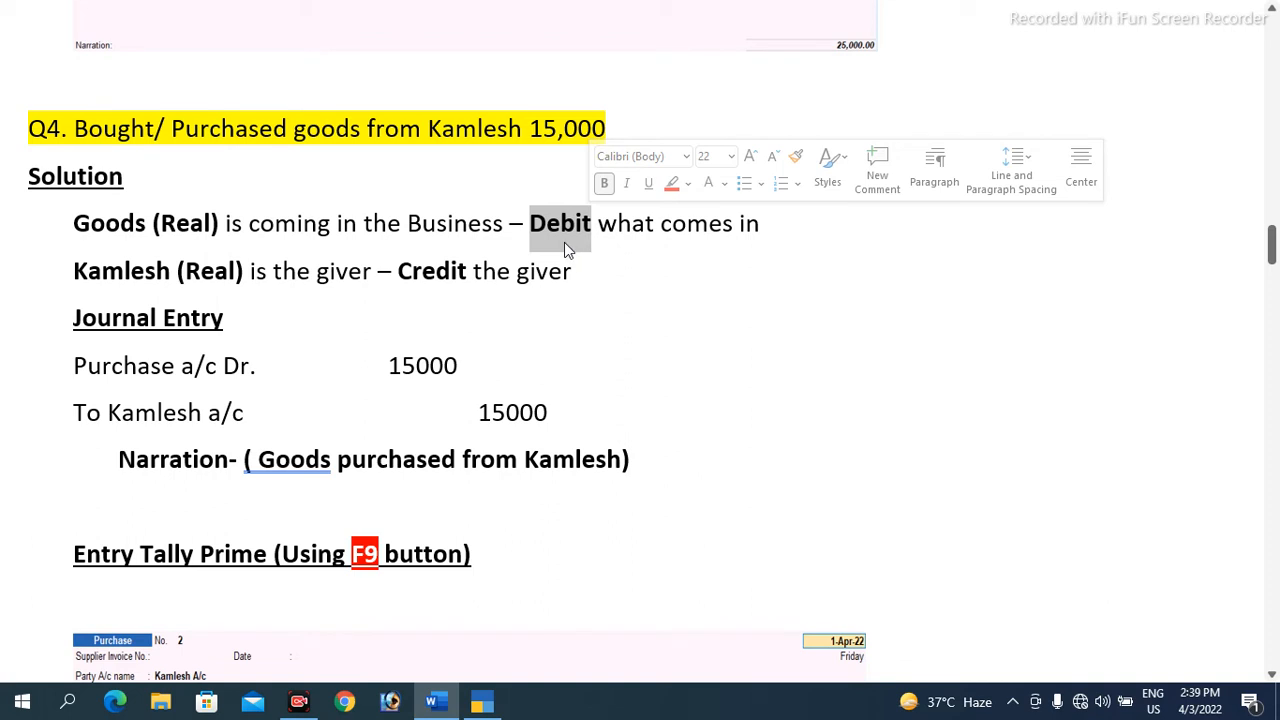
left_click_drag(430, 128, 520, 142)
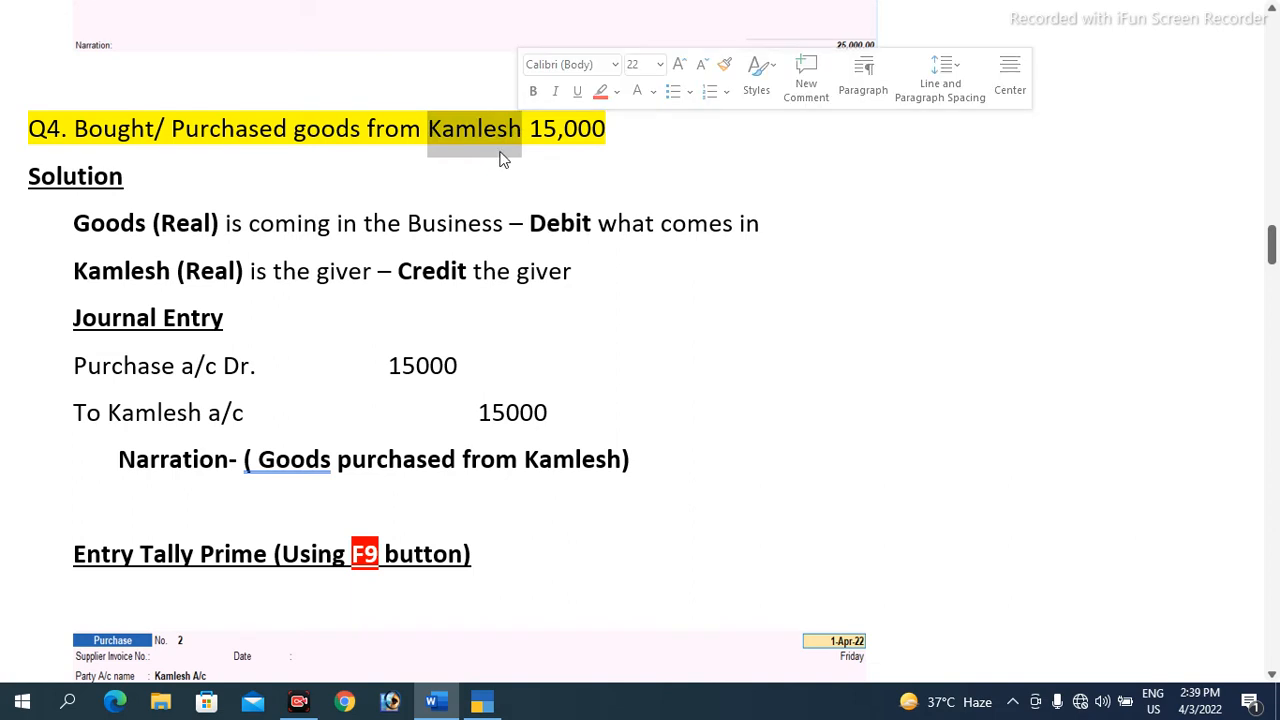
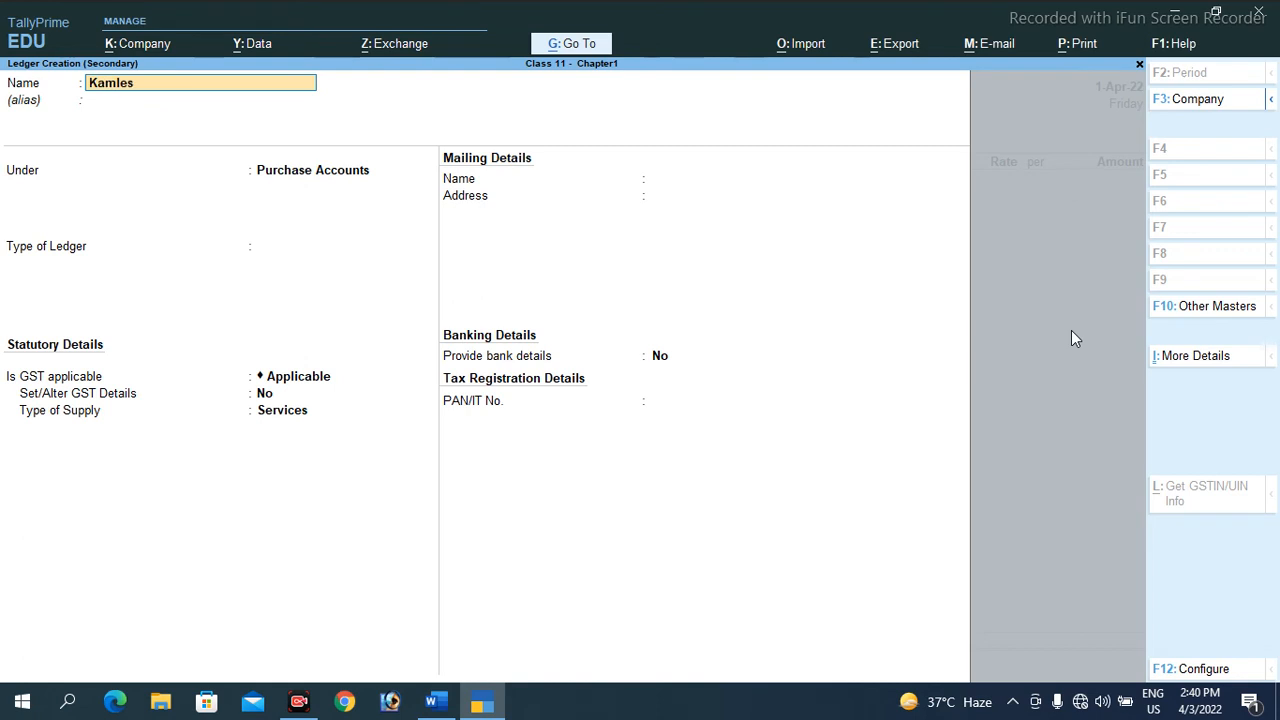
Create the supplier's ledger under Sundry Creditors, keep the default bill-by-bill and mailing settings, and save it.
key("Return")
key("Return")
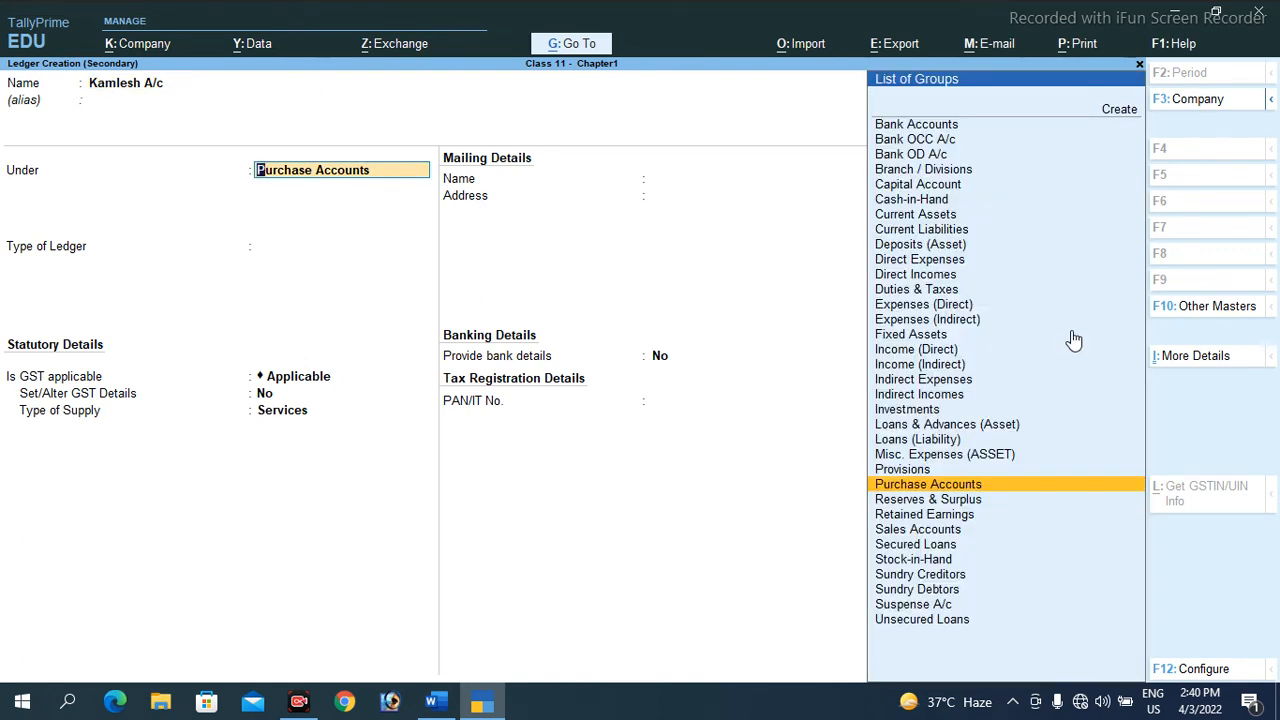
type("Su")
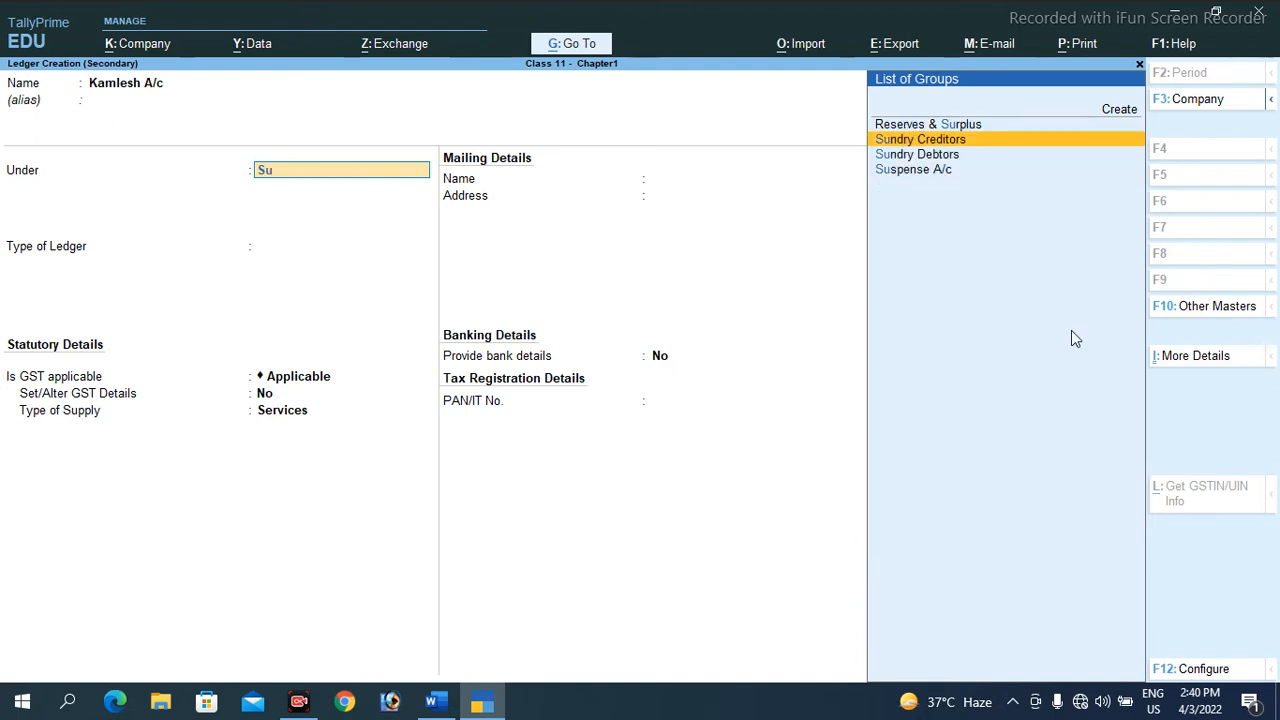
key("Return")
key("Return")
key("Return")
key("Return")
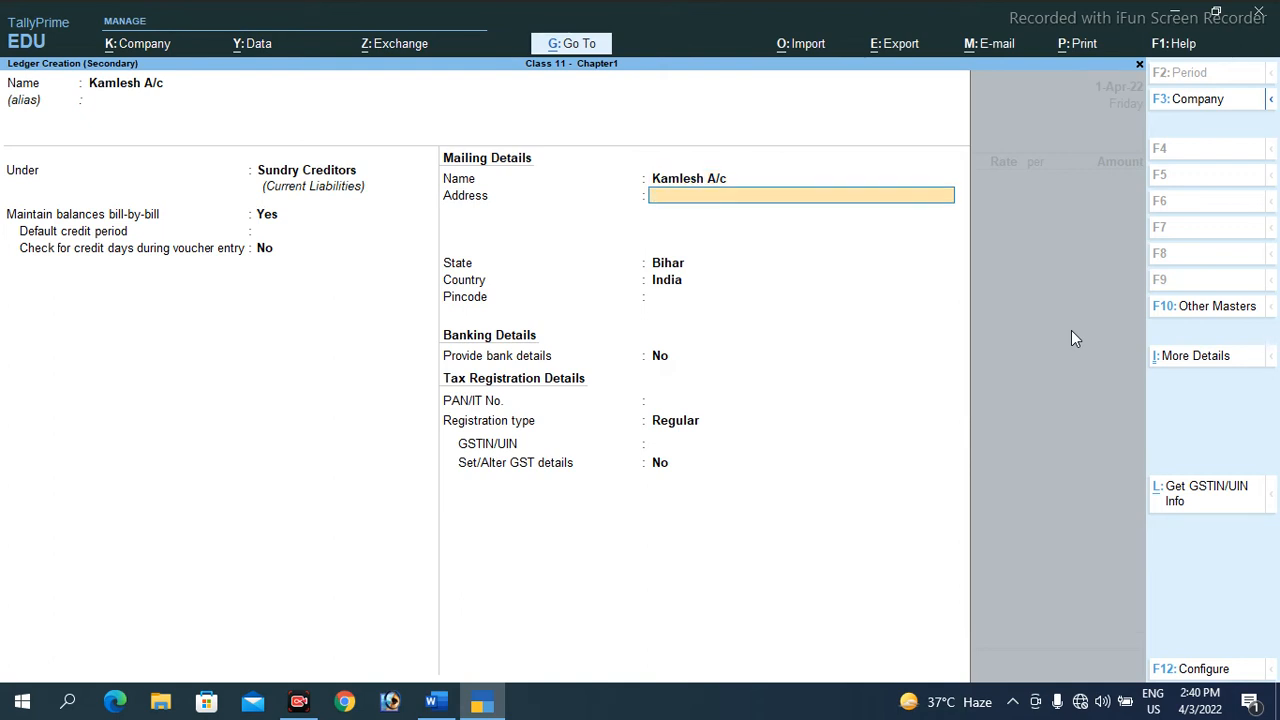
key("ctrl")
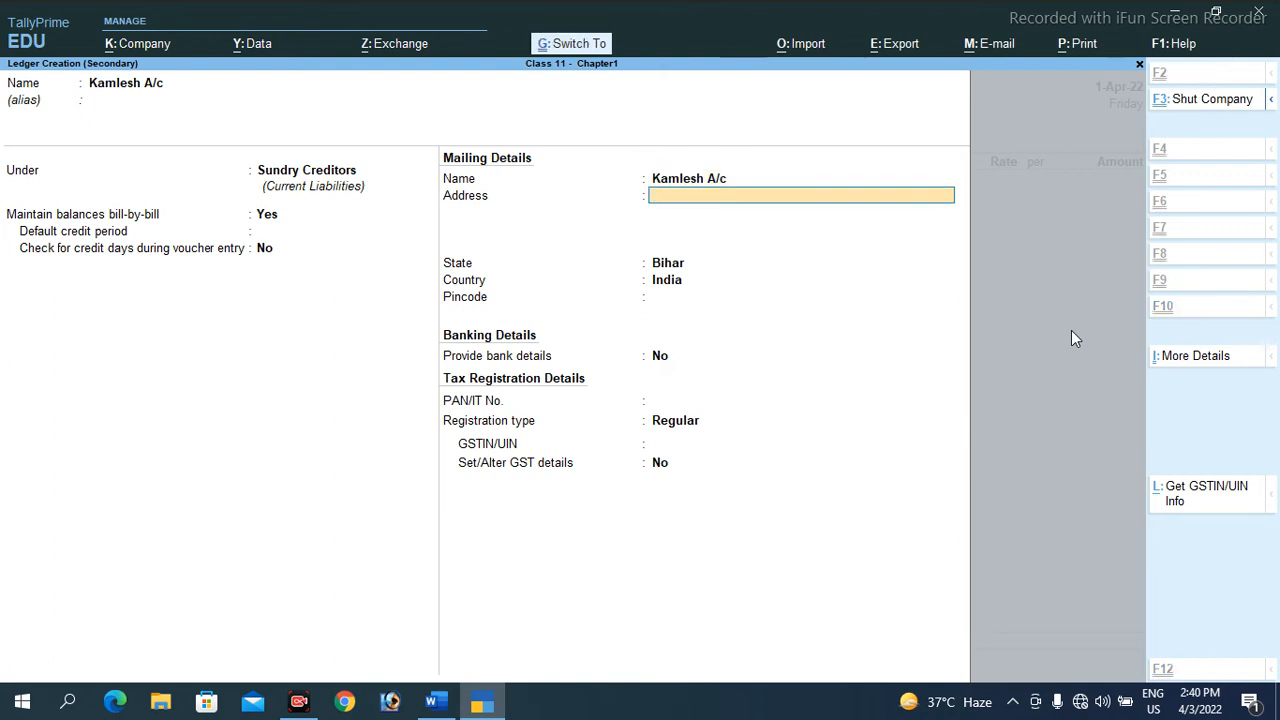
key("ctrl+a")
key("ctrl")
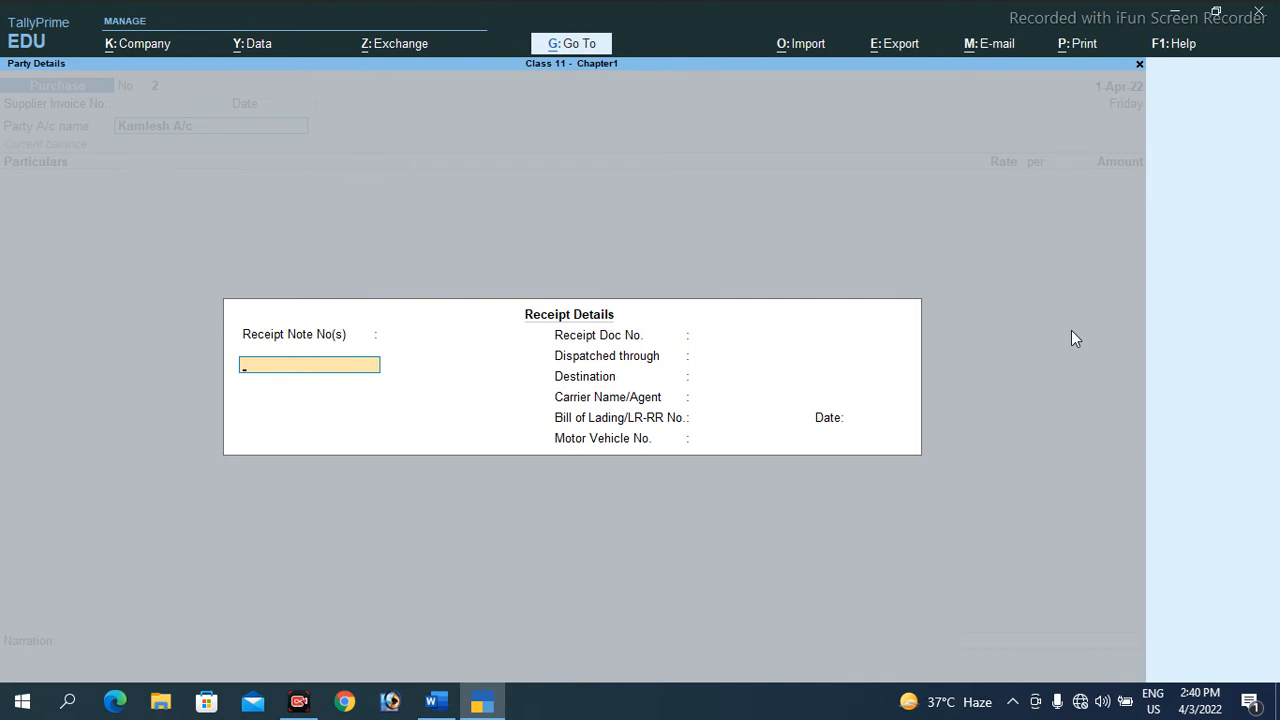
Accept the blank receipt details and the supplier's default party details for purchase voucher 2.
key("ctrl")
key("ctrl+a")
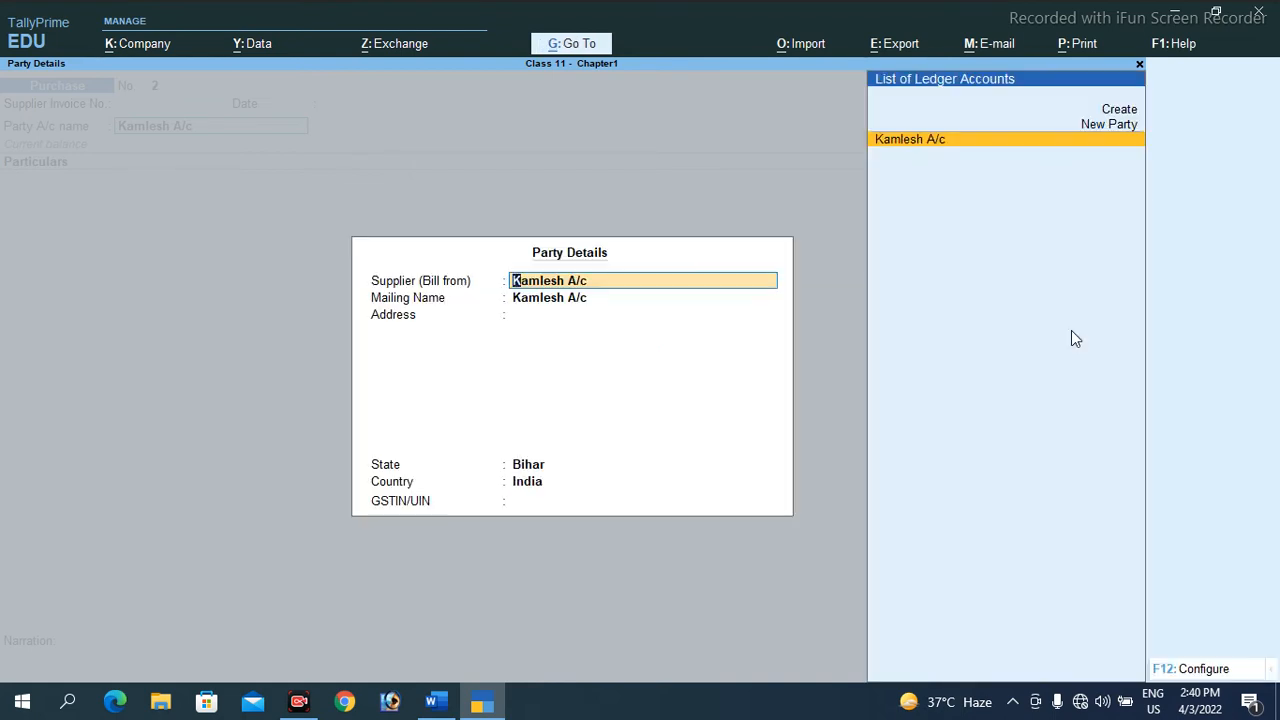
key("Return")
key("Return")
key("ctrl")
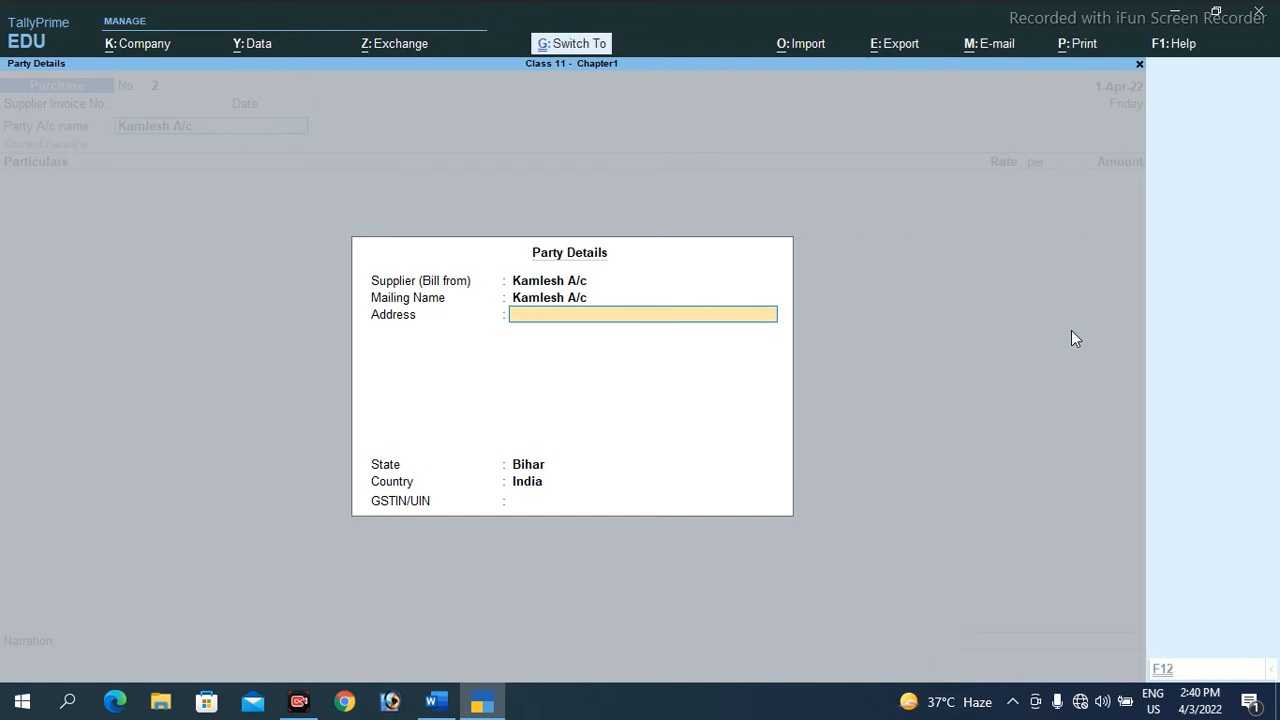
key("ctrl+a")
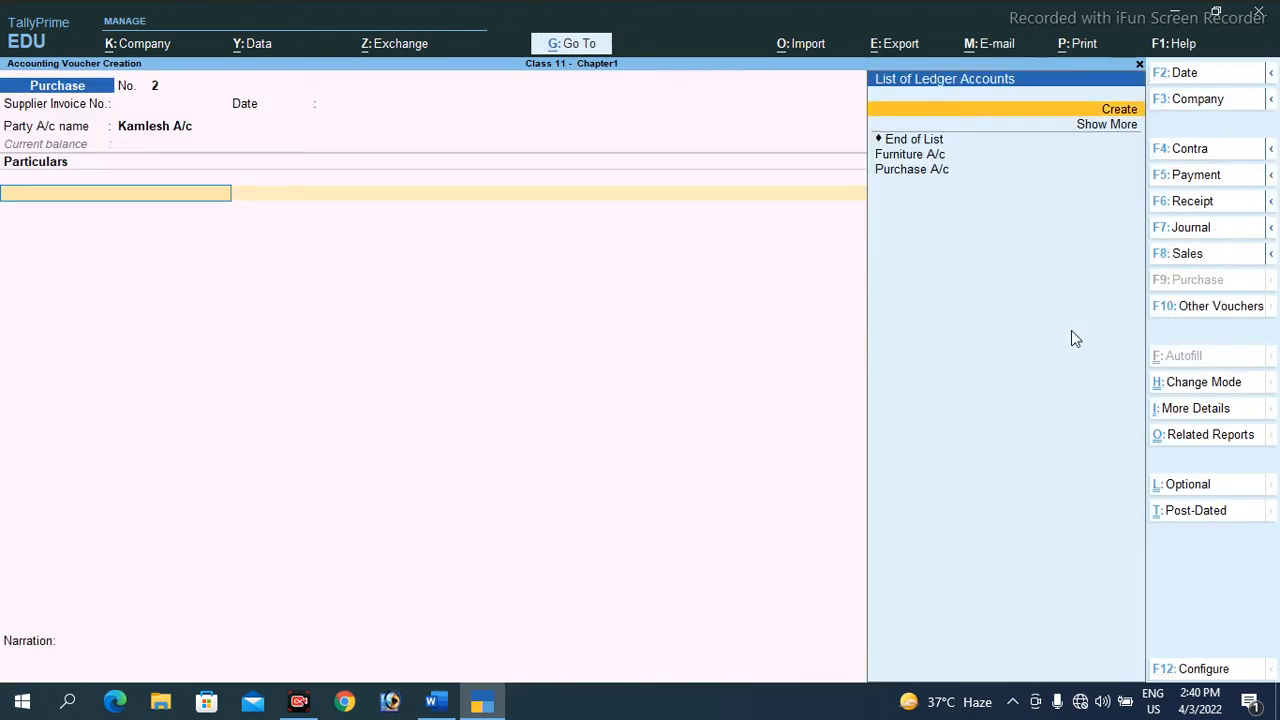
Add Purchase A/c to the supplier's voucher with an amount of 15,000 from the Word document and end the particulars list.
key("Down")
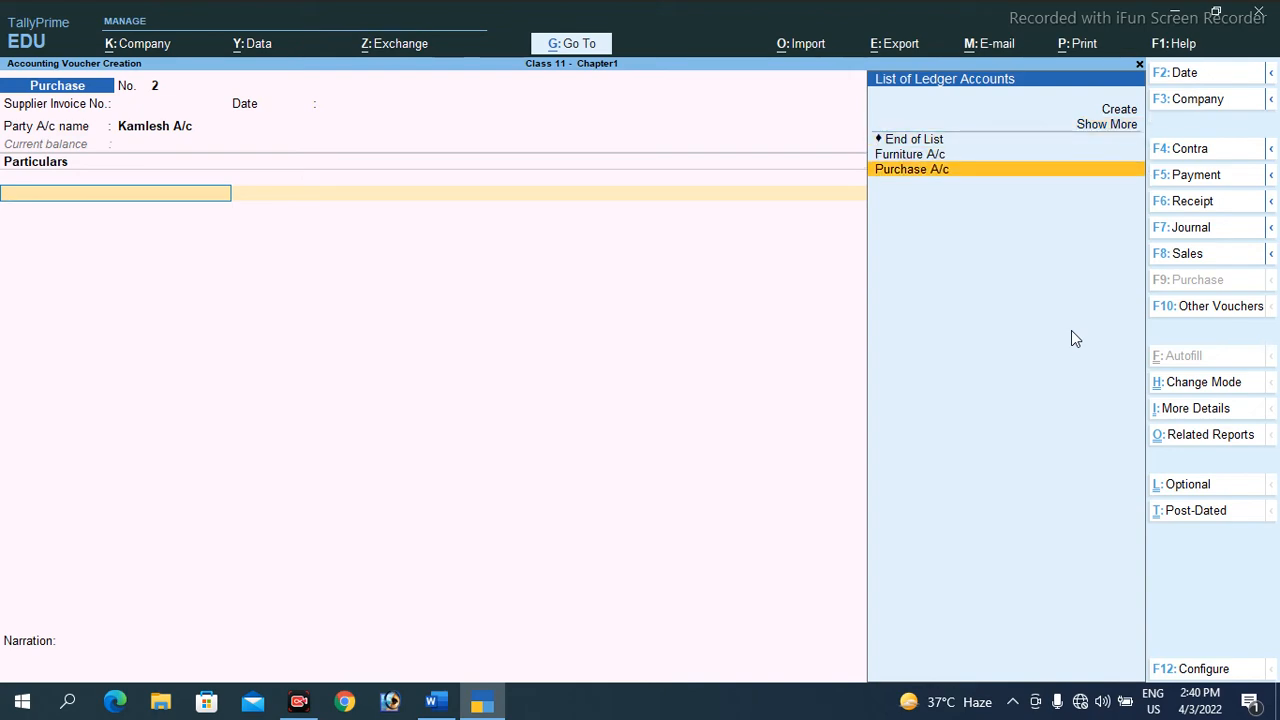
key("Return")
key("alt+Tab")
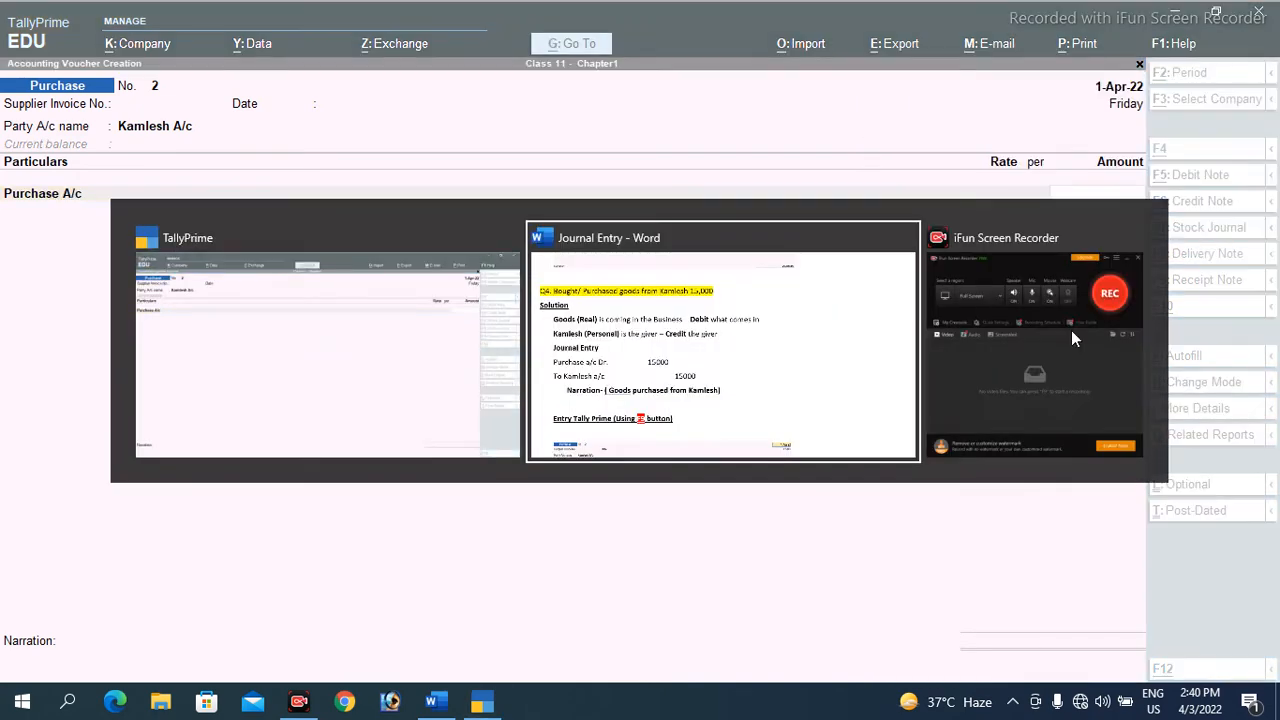
key("alt+Tab")
type("15,000")
key("Return")
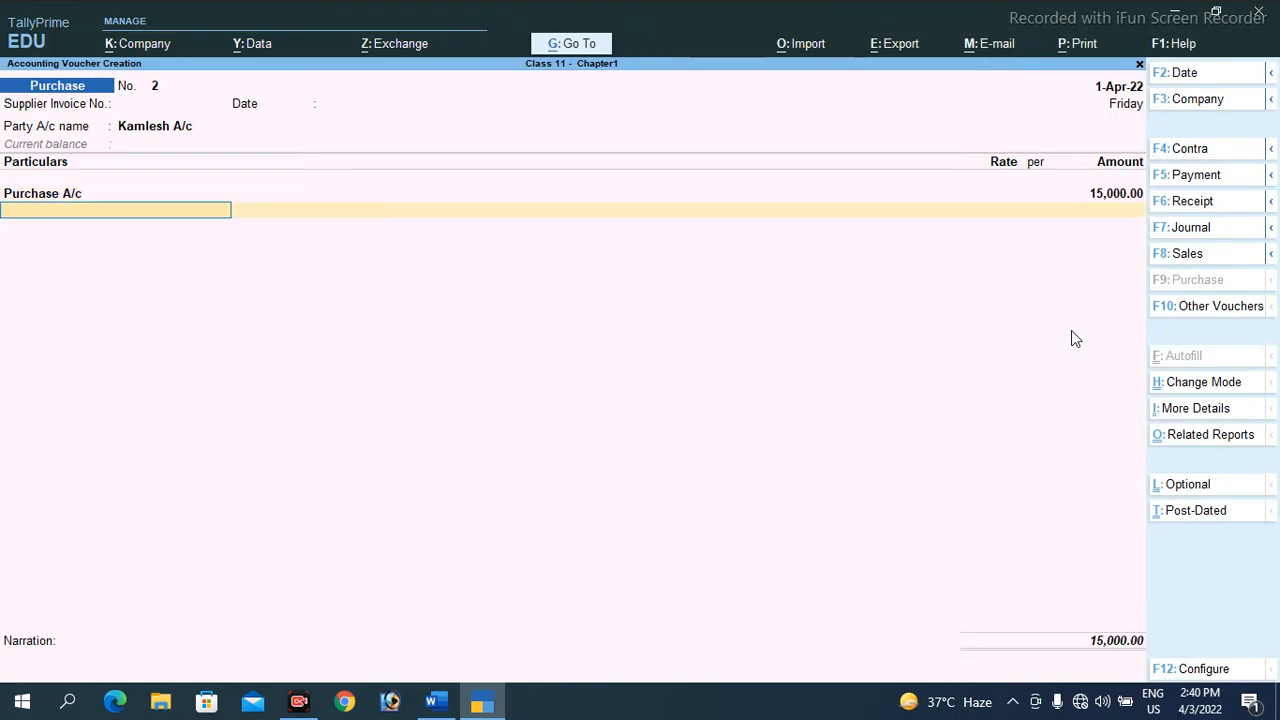
key("Return")
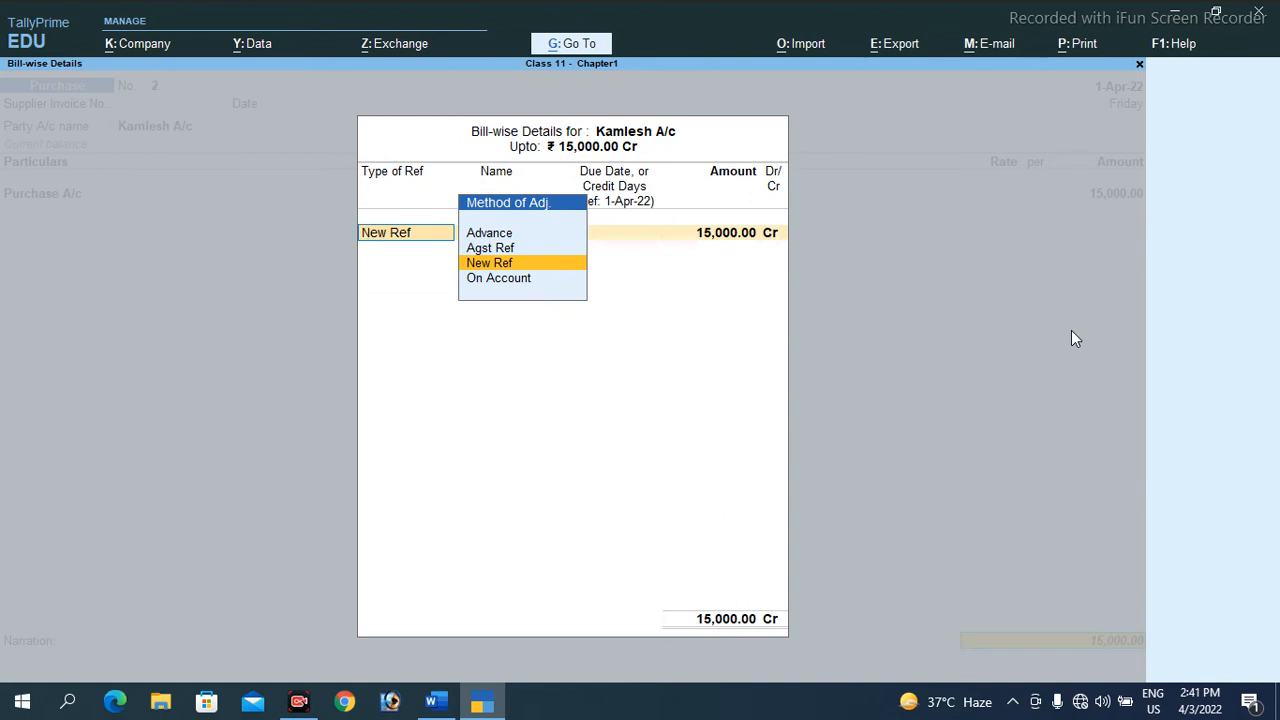
Record the supplier's bill-wise details as a New Ref named Bill1 for the full 15,000 credit.
key("Return")
type("Bill1")
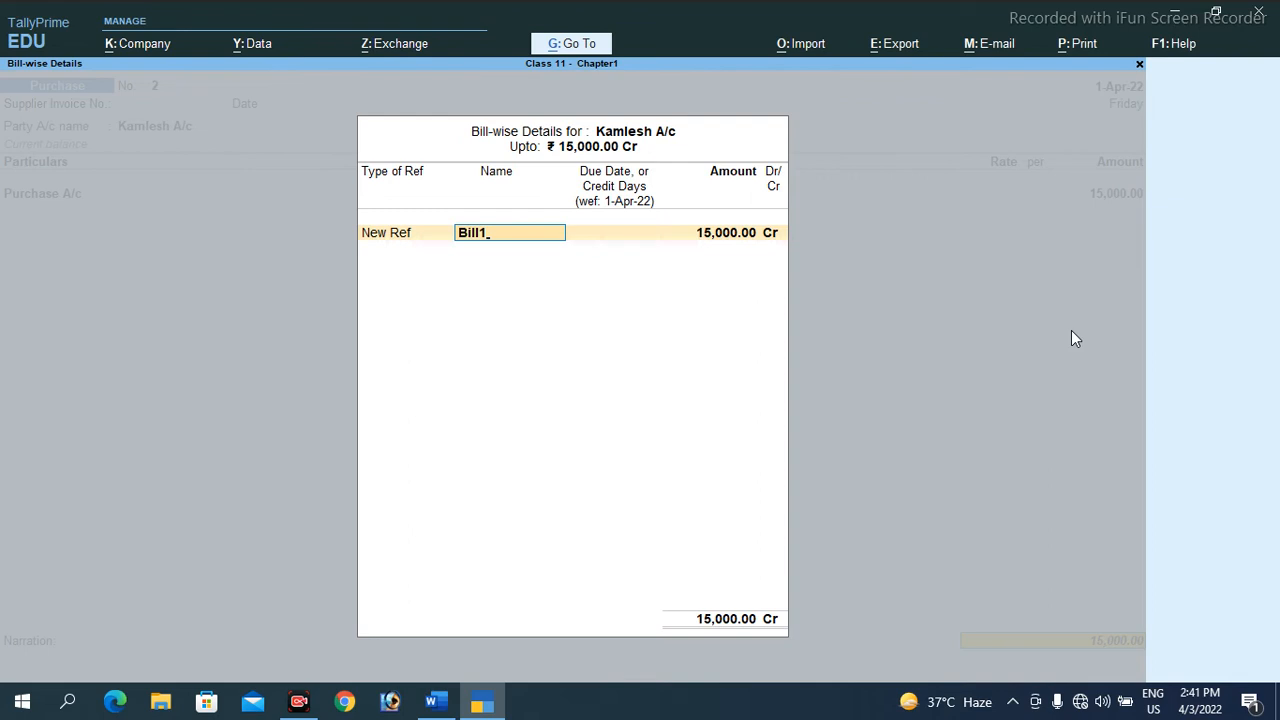
key("Return")
key("Return")
key("Return")
key("Return")
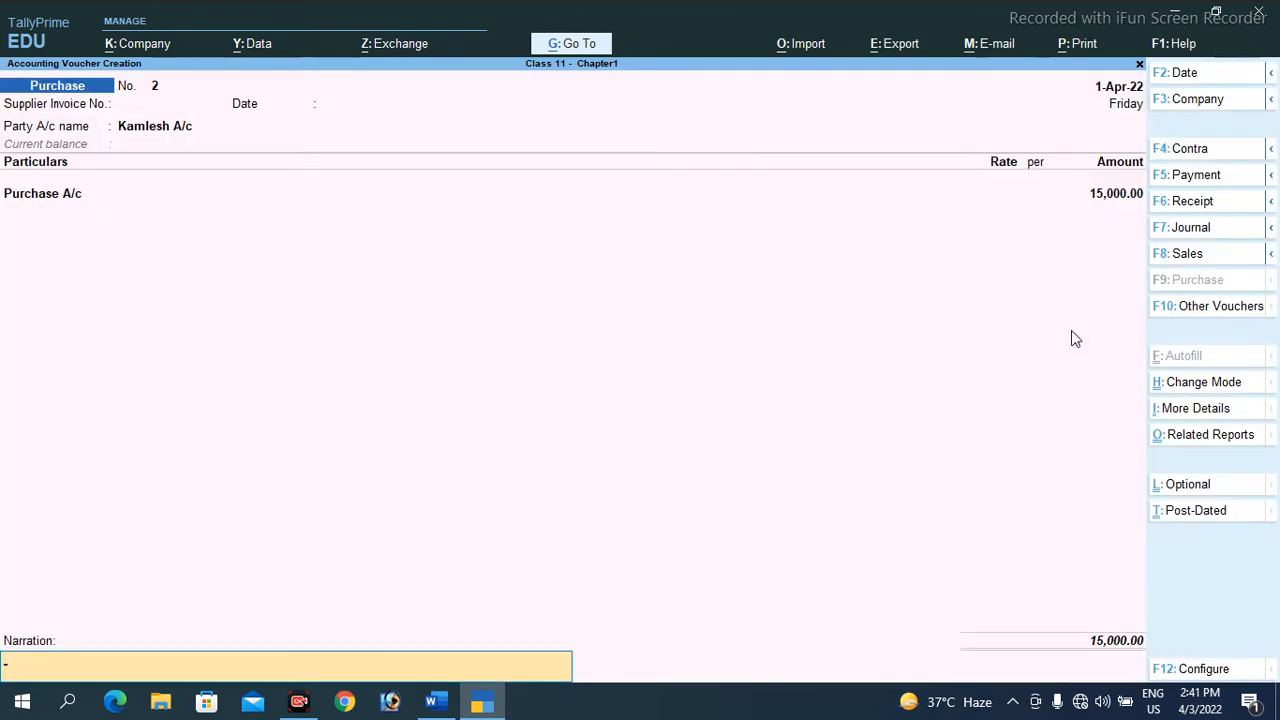
Enter a narration stating that the goods were purchased from the supplier, and save the voucher.
type("Goods purchased from Kamlesh")
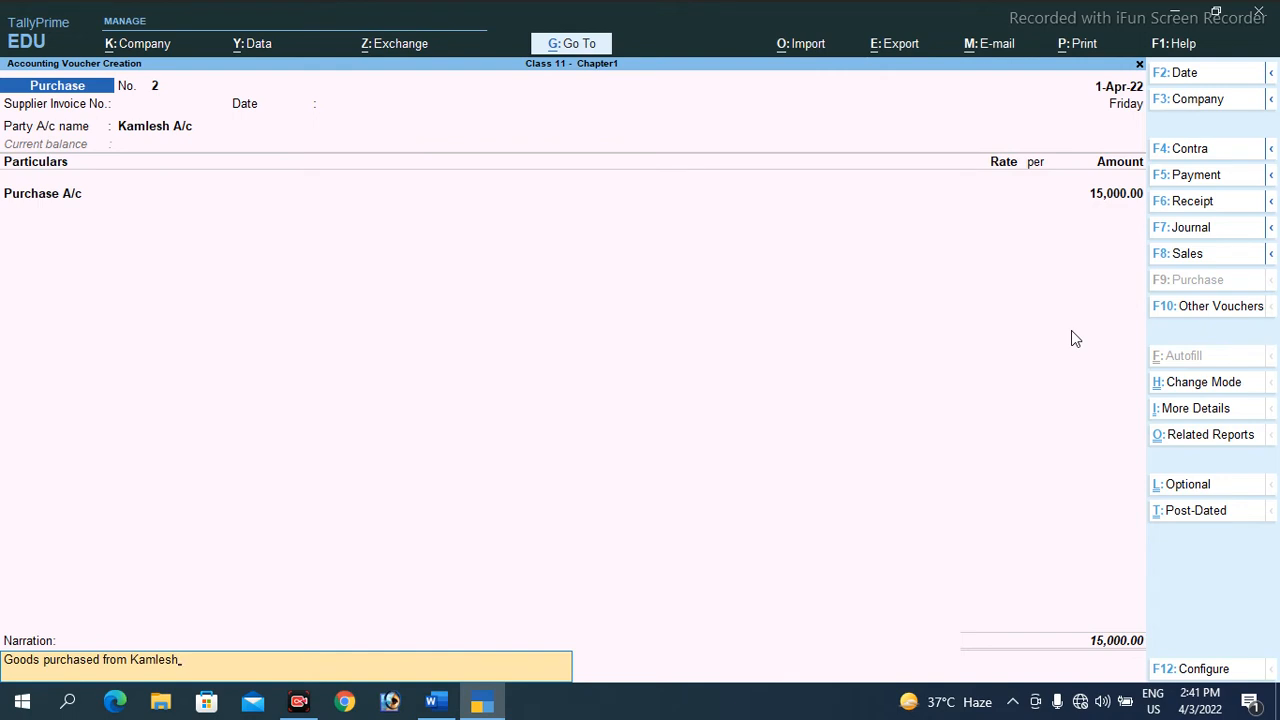
key("ctrl")
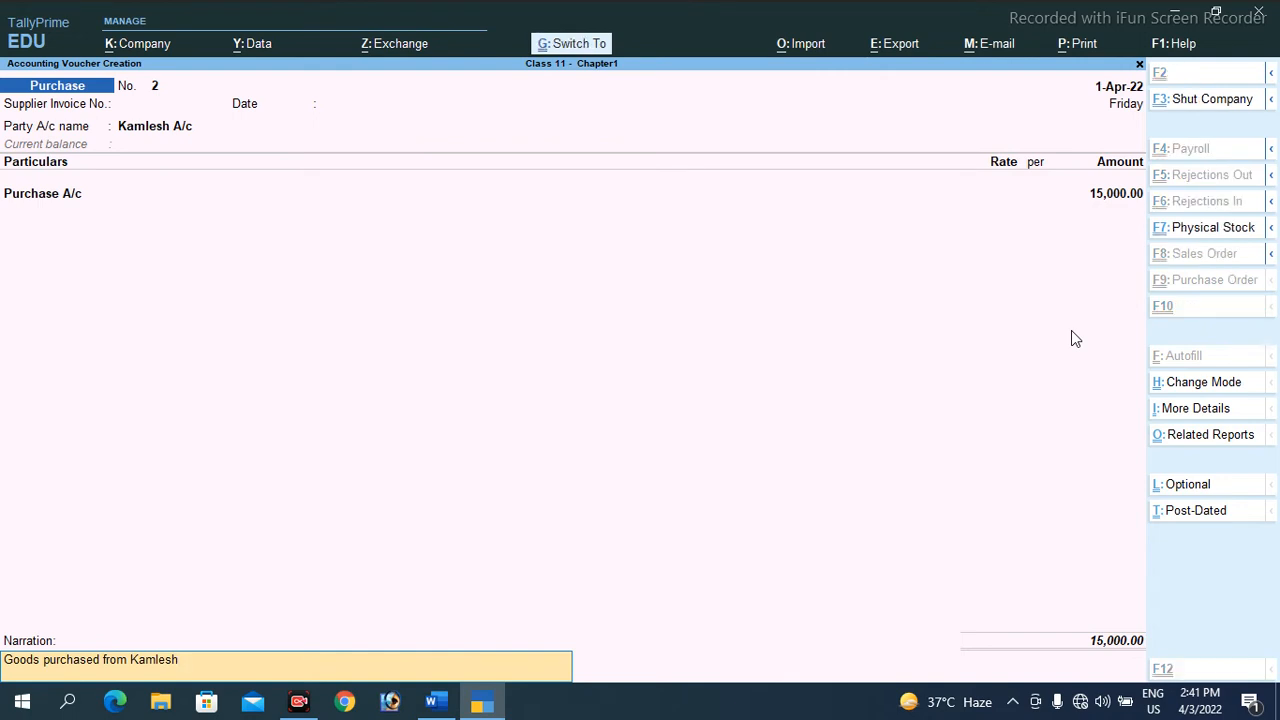
key("ctrl+a")
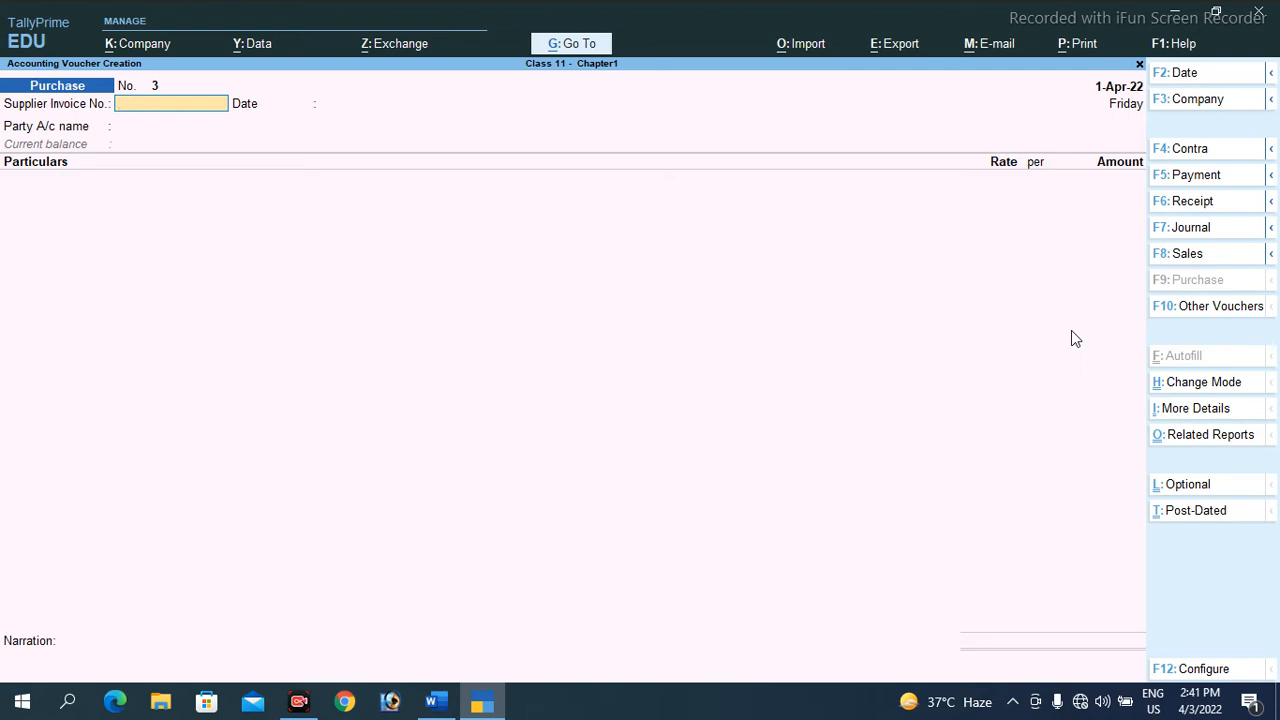
Switch to the Word document and examine the Q5 cash payment transaction and its amount.
key("alt+Tab")
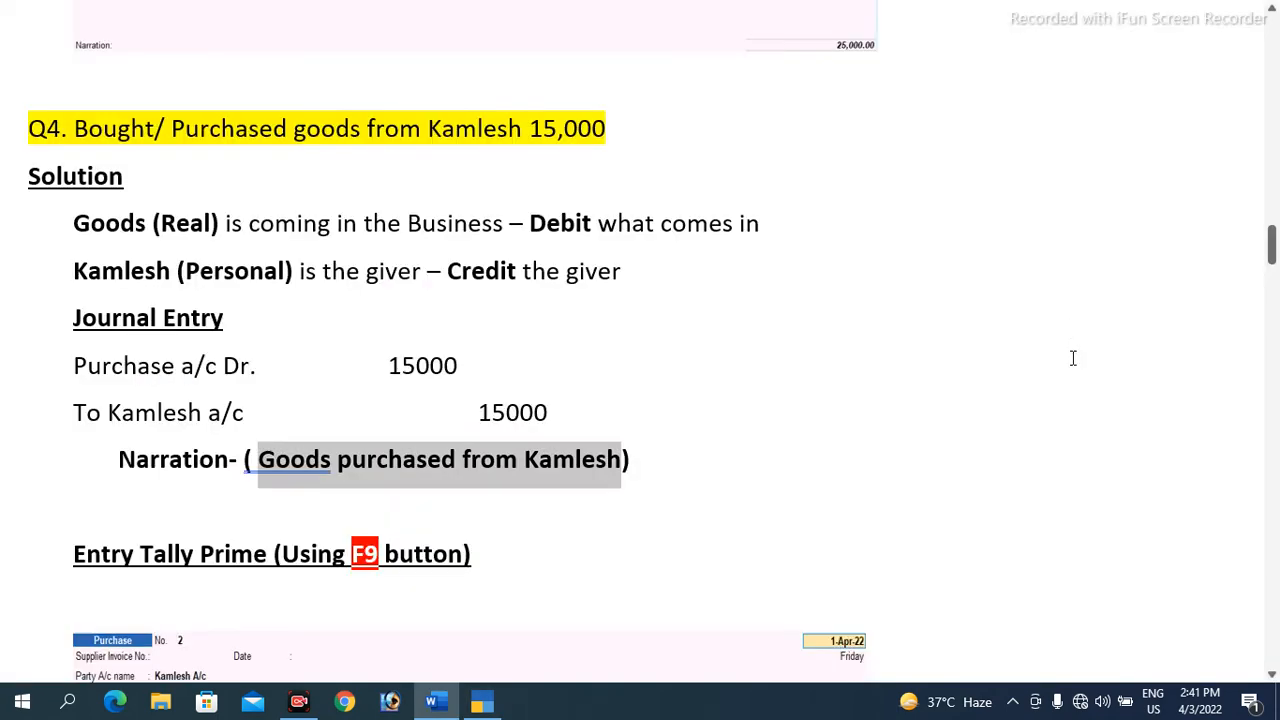
scroll(1074, 374, "down", 10)
scroll(1034, 406, "down", 8)
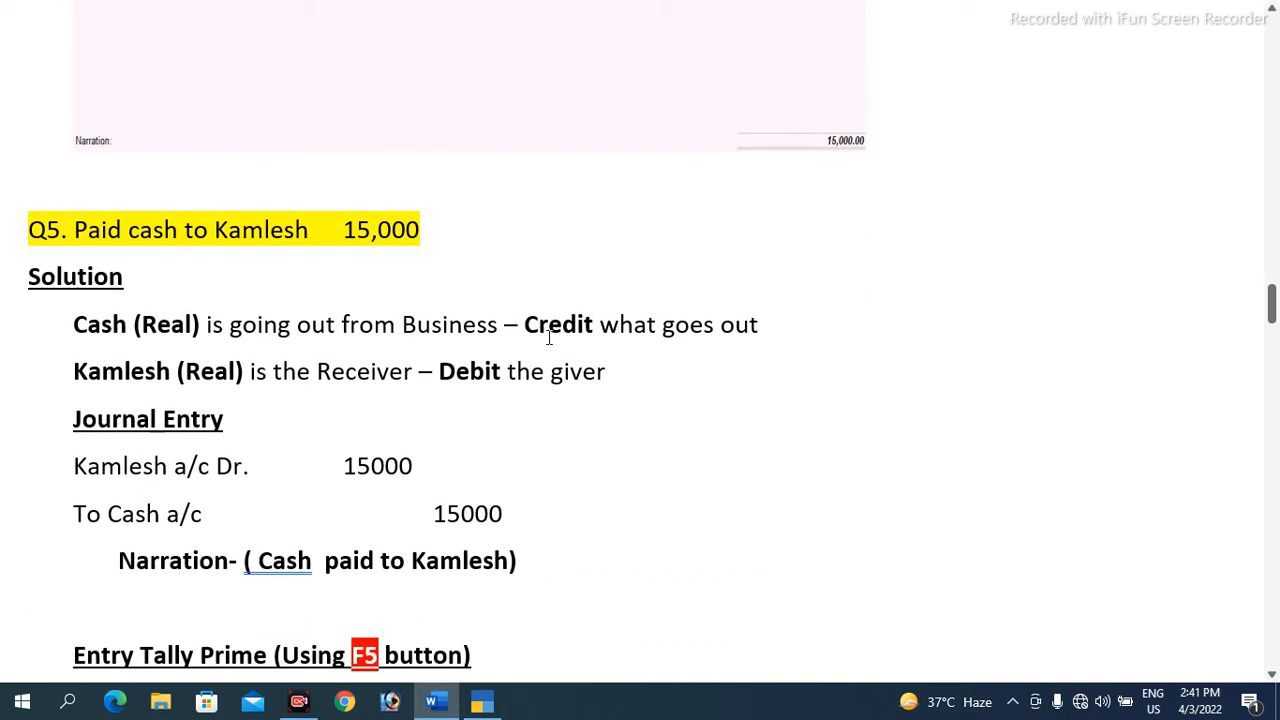
left_click_drag(426, 231, 351, 224)
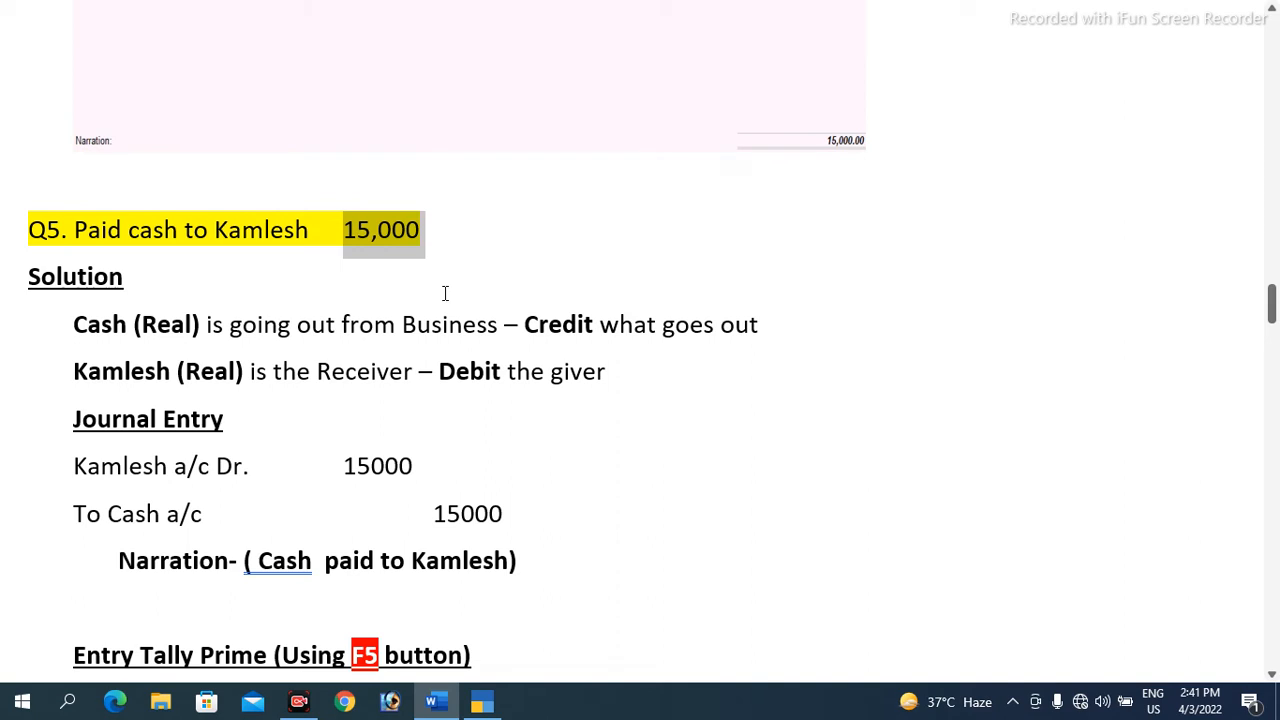
In the Word document's Q5 solution, change the supplier's account type in parentheses to Personal.
left_click(346, 388)
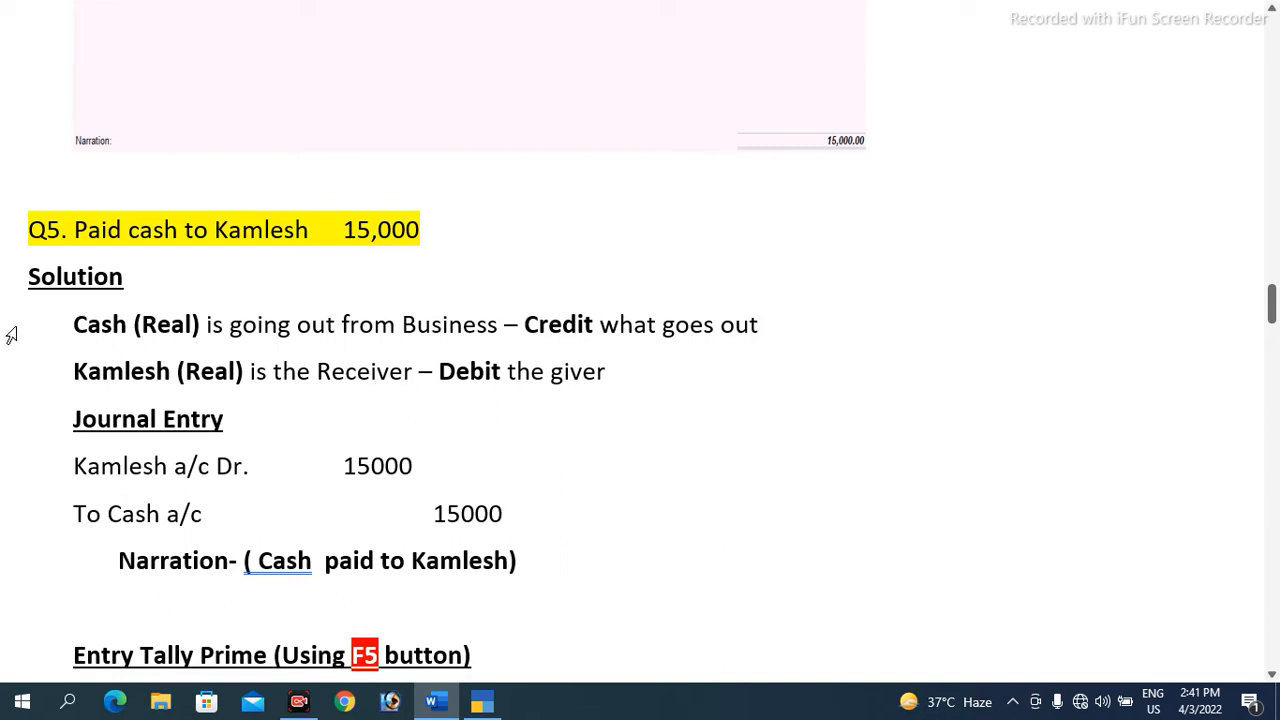
left_click_drag(72, 326, 190, 330)
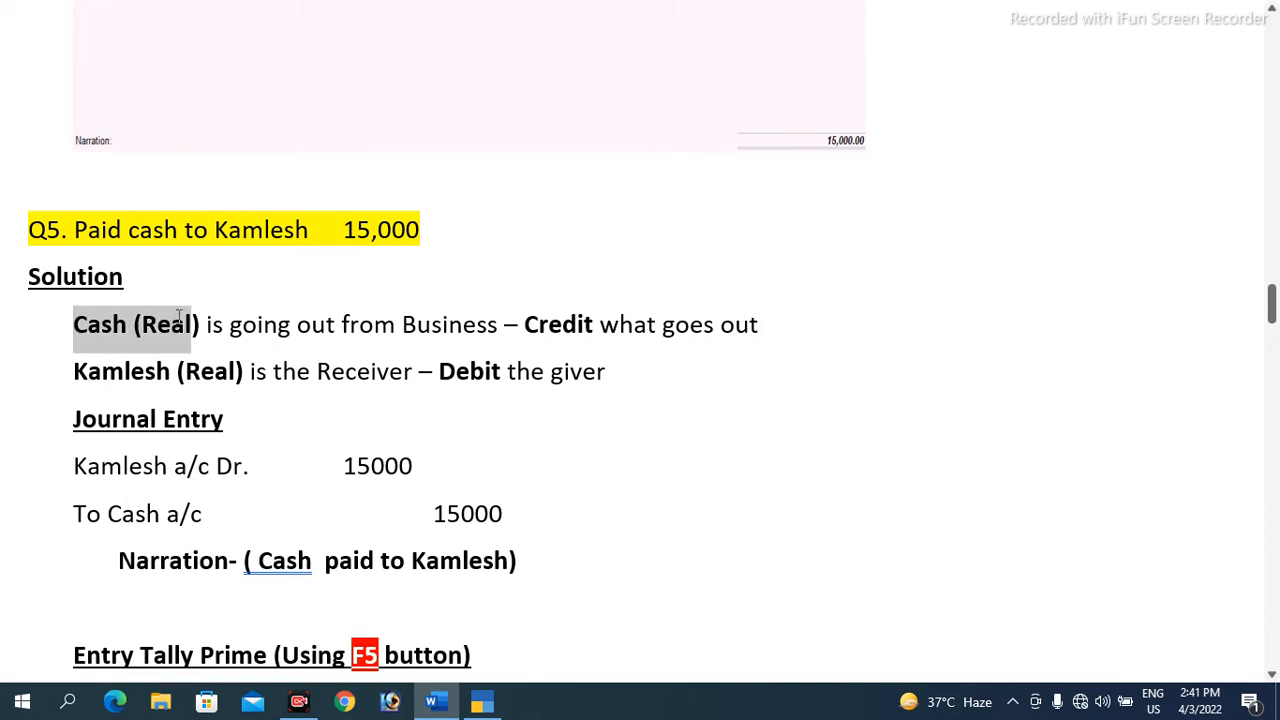
left_click_drag(297, 328, 717, 300)
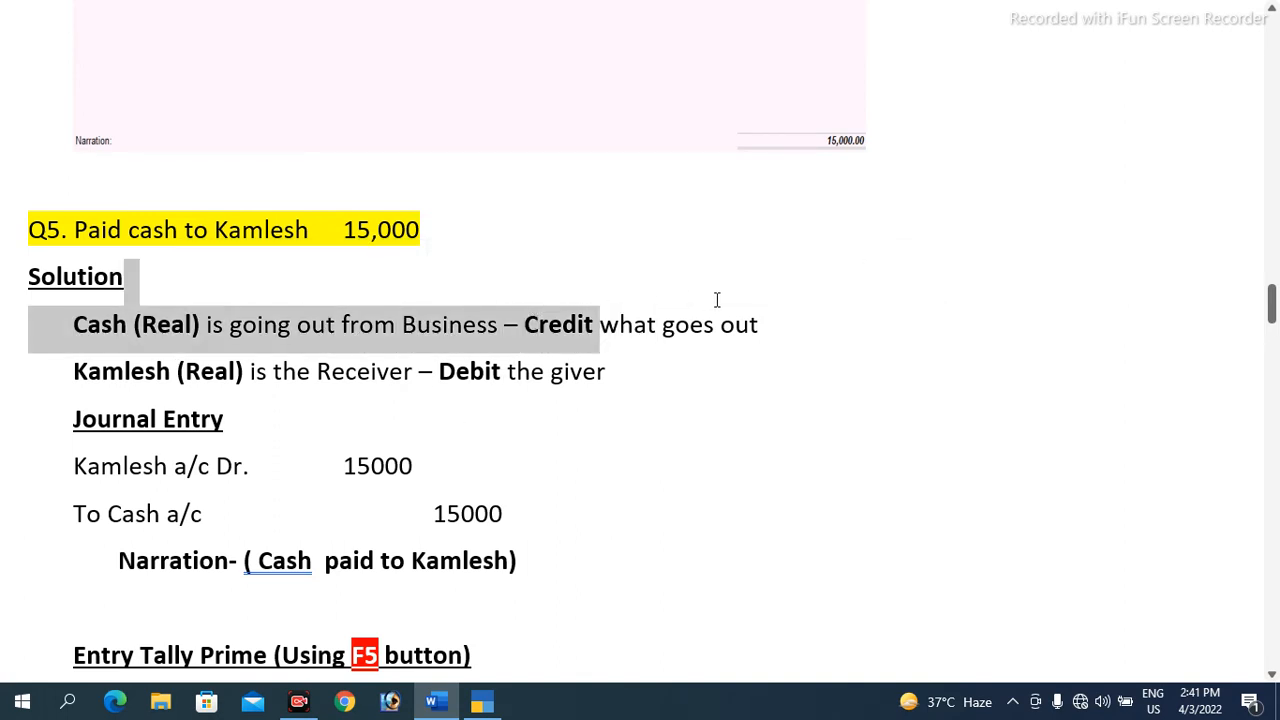
left_click(493, 450)
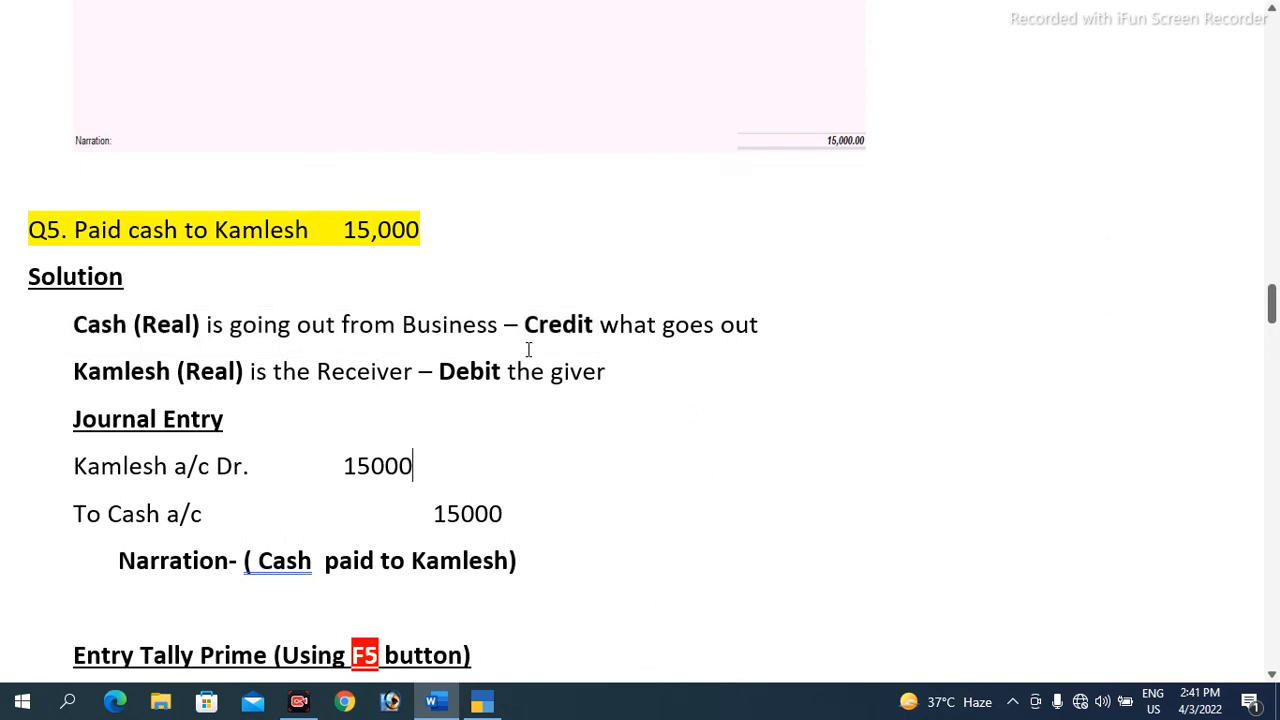
left_click_drag(75, 372, 126, 370)
left_click(190, 369)
double_click(239, 368)
type("Pers")
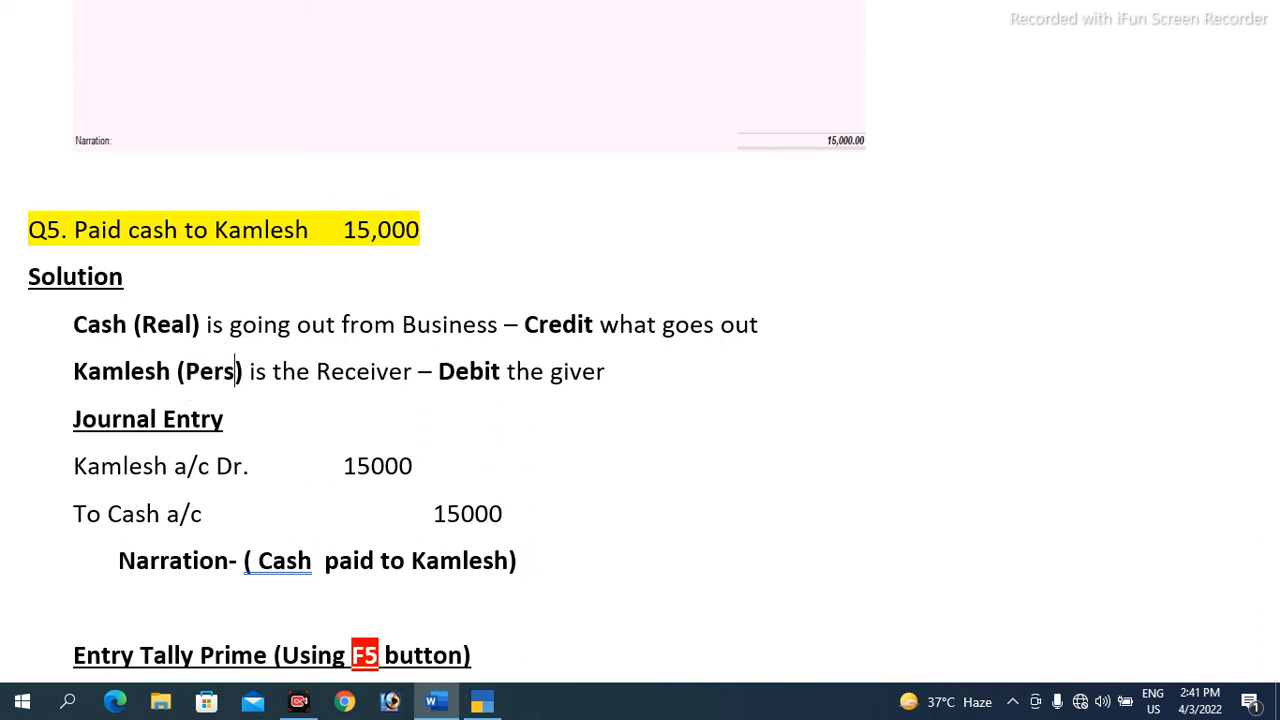
type("onal")
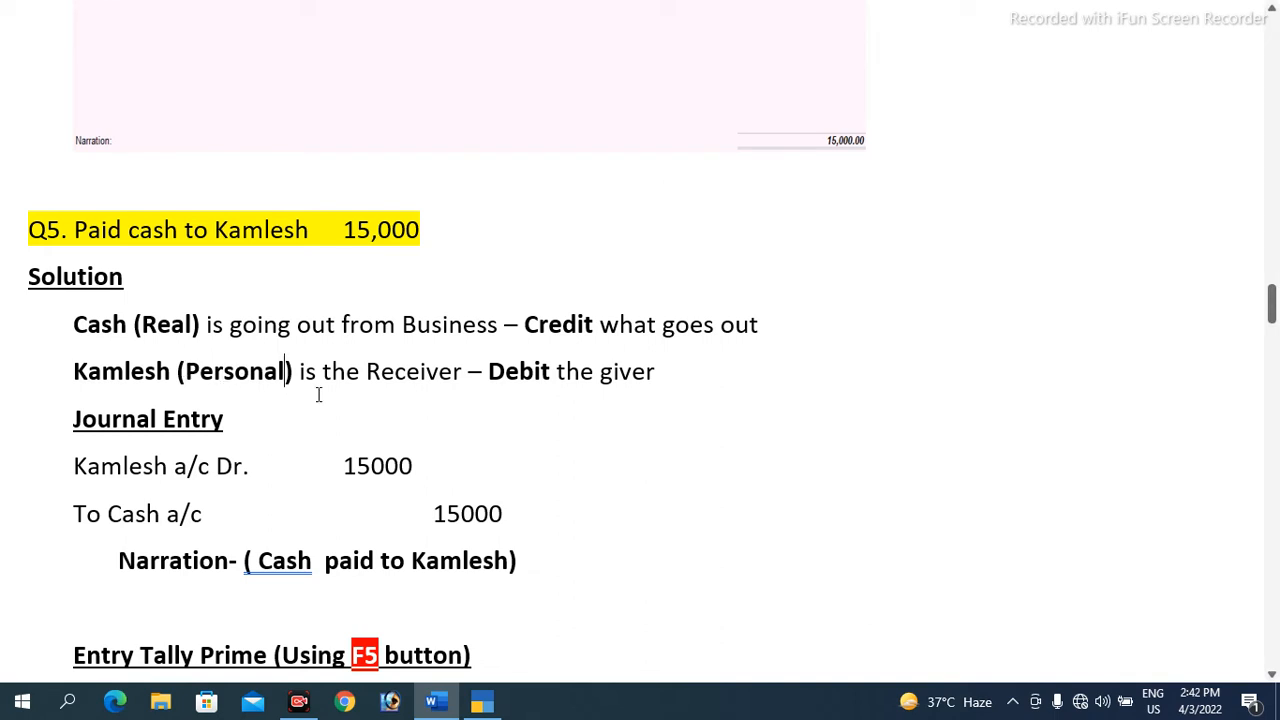
Replace the last word of the supplier's debit rule in the Q5 solution with "Receiver".
left_click(600, 370)
left_click_drag(601, 370, 655, 372)
type("Receive")
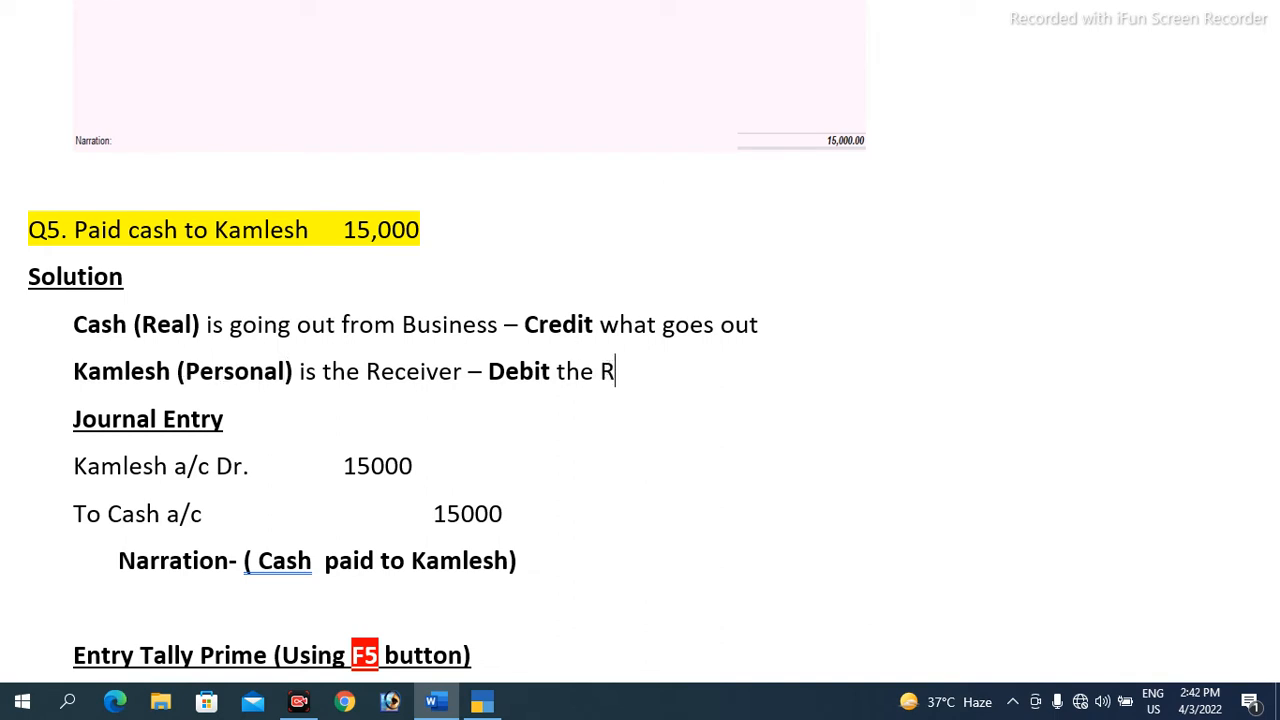
key("BackSpace")
key("BackSpace")
key("BackSpace")
key("BackSpace")
type("ever")
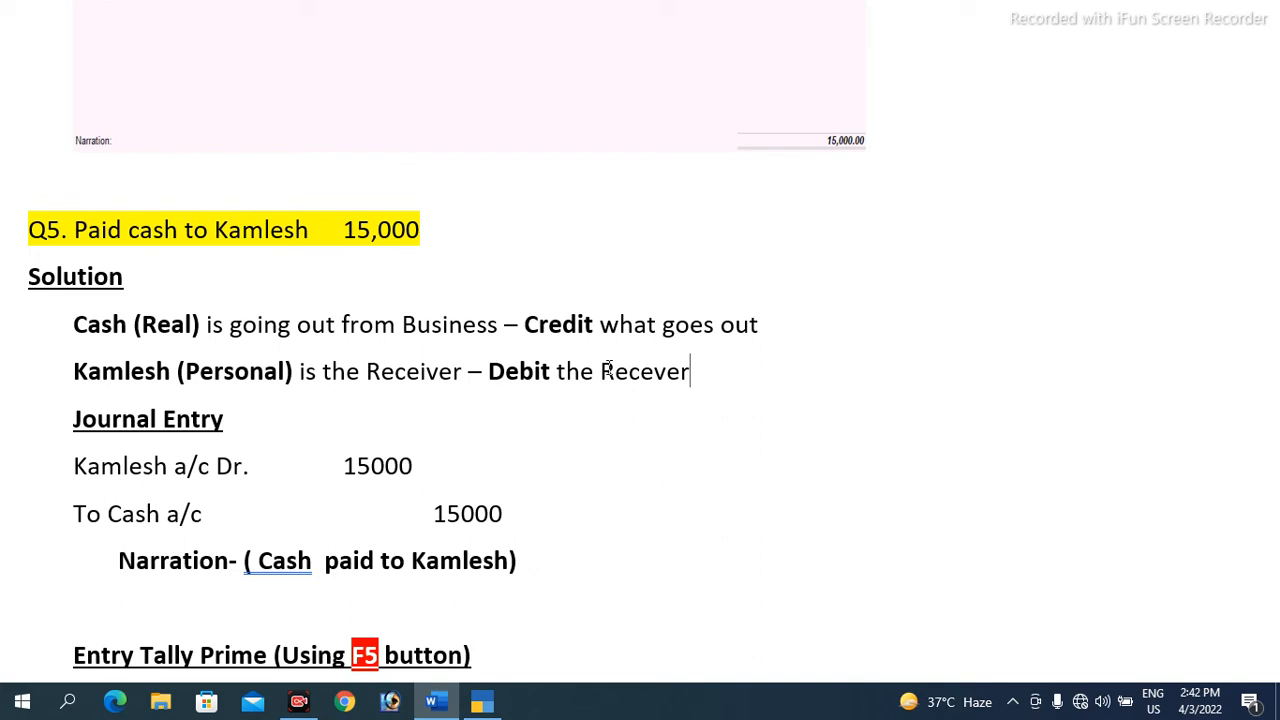
key("BackSpace")
key("BackSpace")
key("BackSpace")
type("iver")
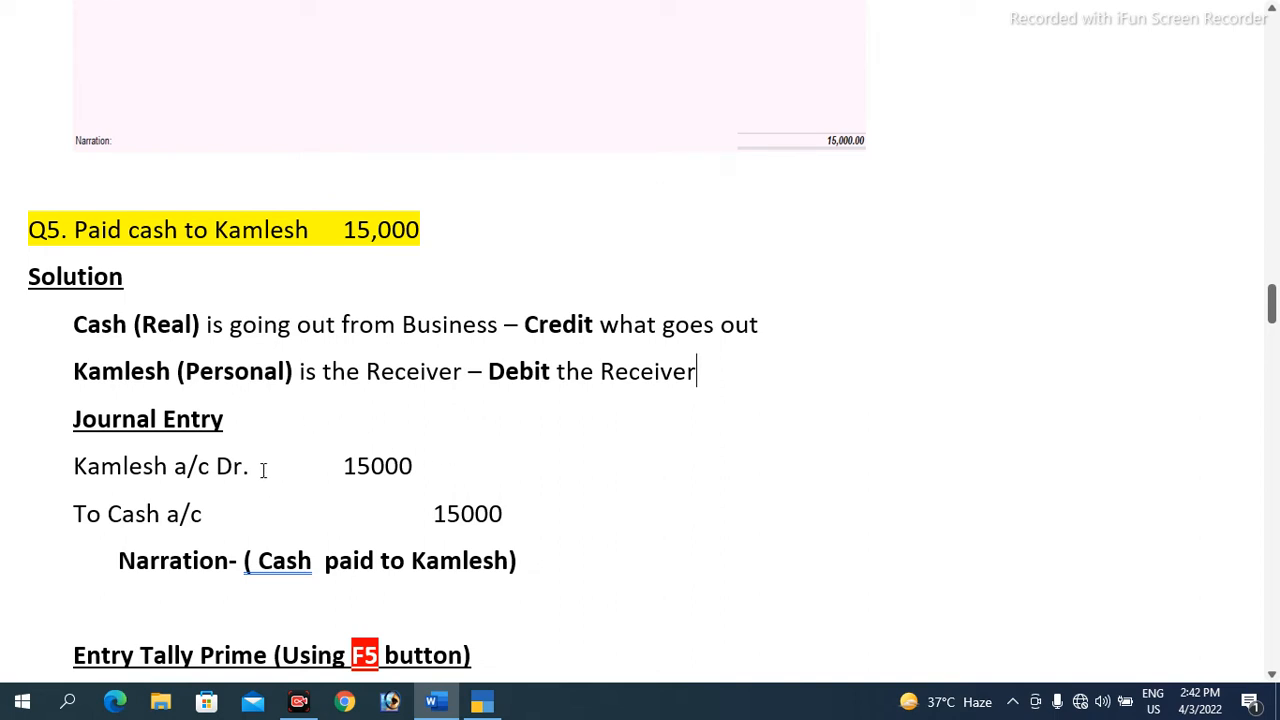
Review the Q5 journal entry lines and copy the narration text about the cash paid to the supplier.
left_click_drag(125, 466, 374, 450)
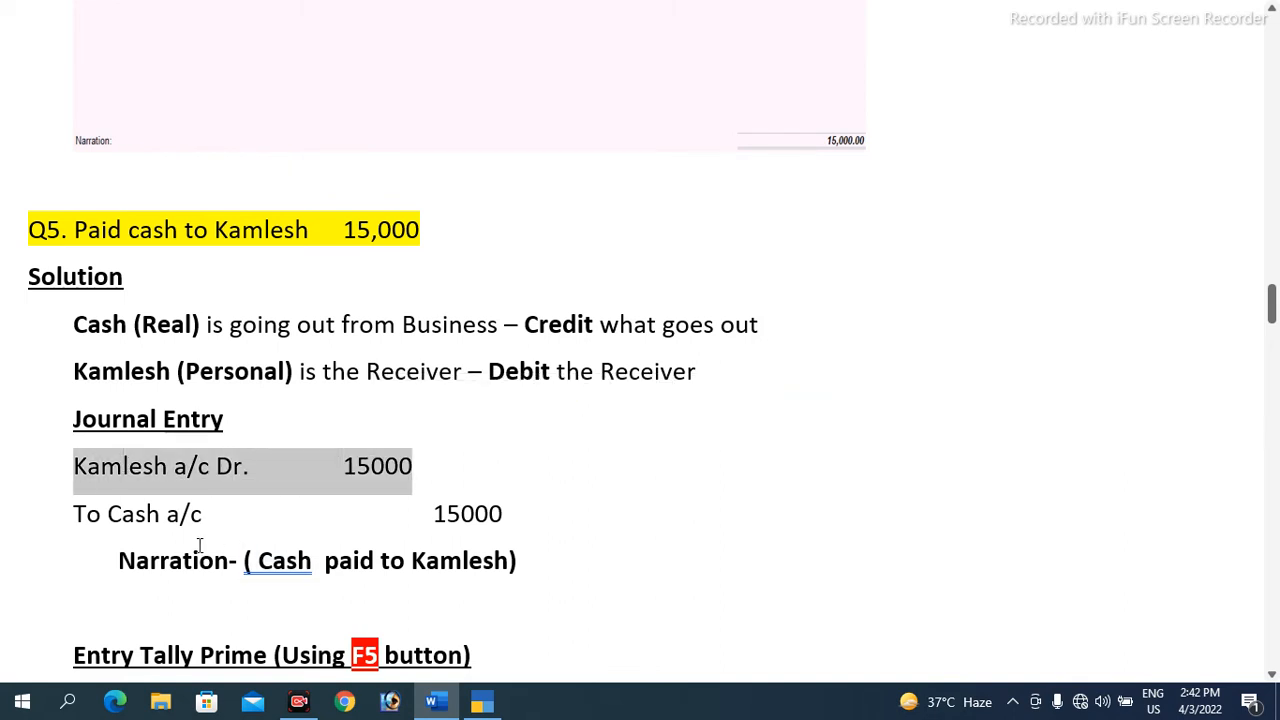
left_click_drag(155, 518, 466, 503)
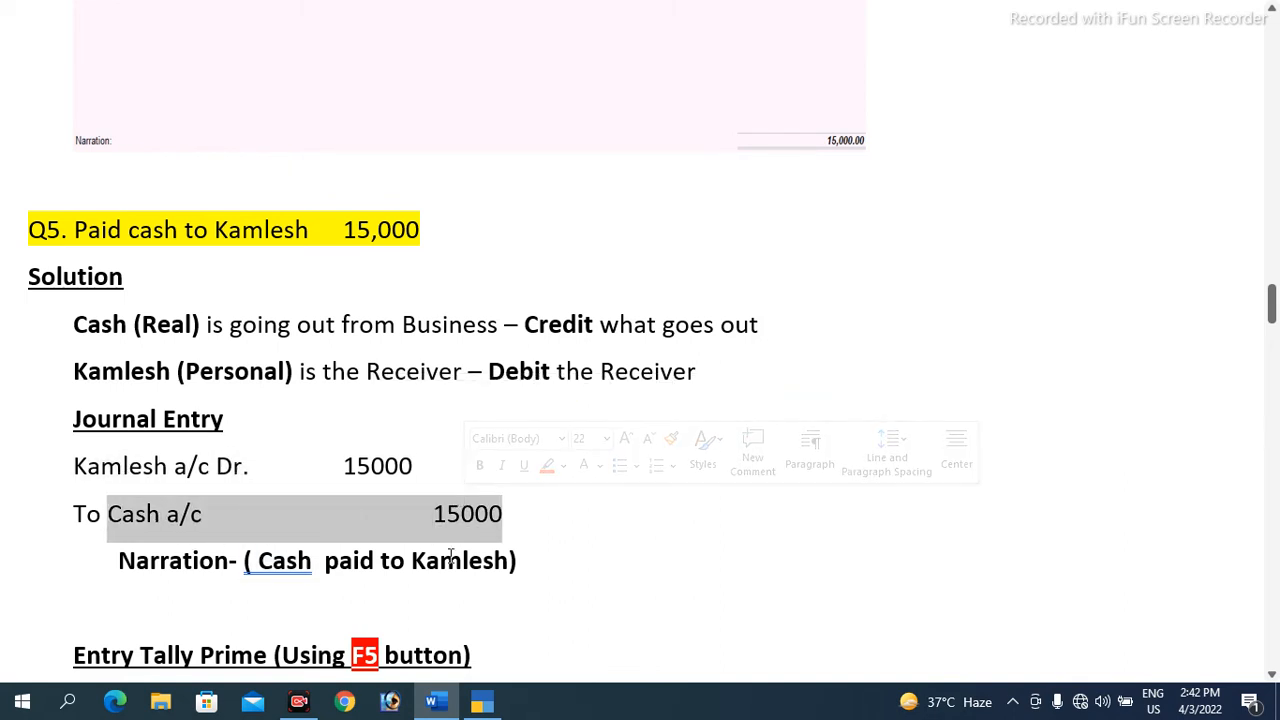
left_click_drag(259, 562, 492, 560)
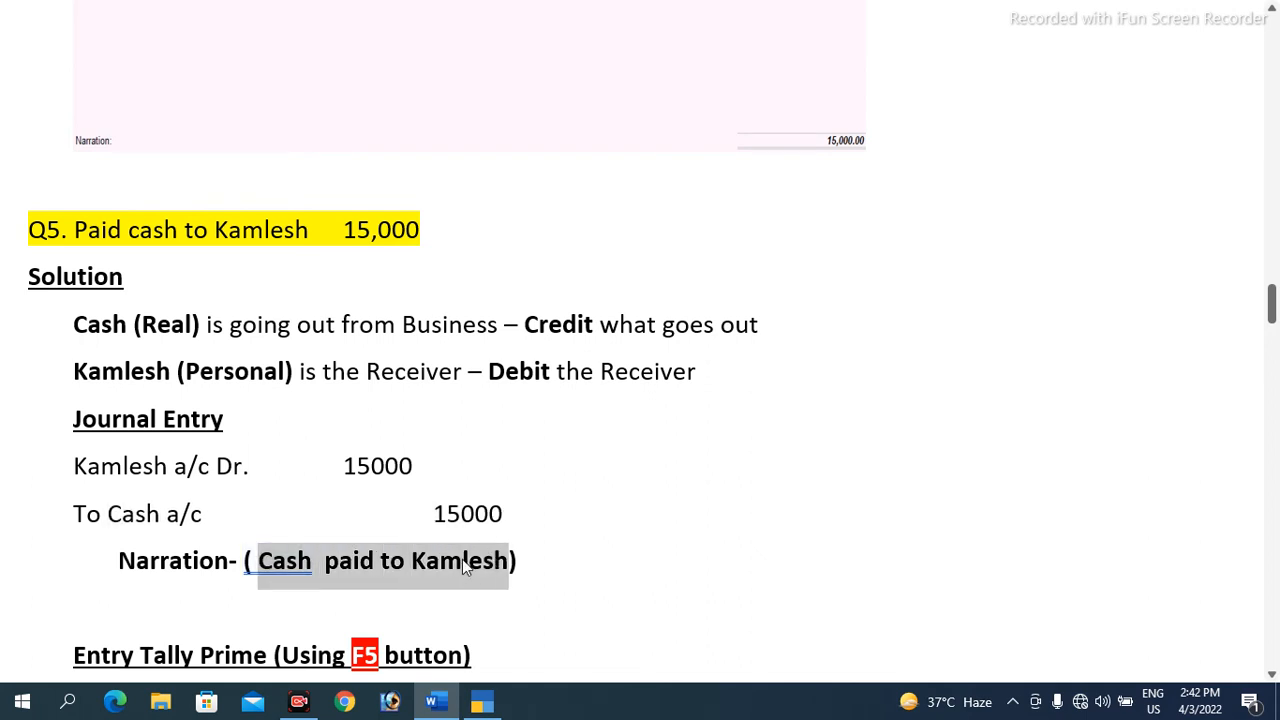
scroll(462, 559, "down", 3)
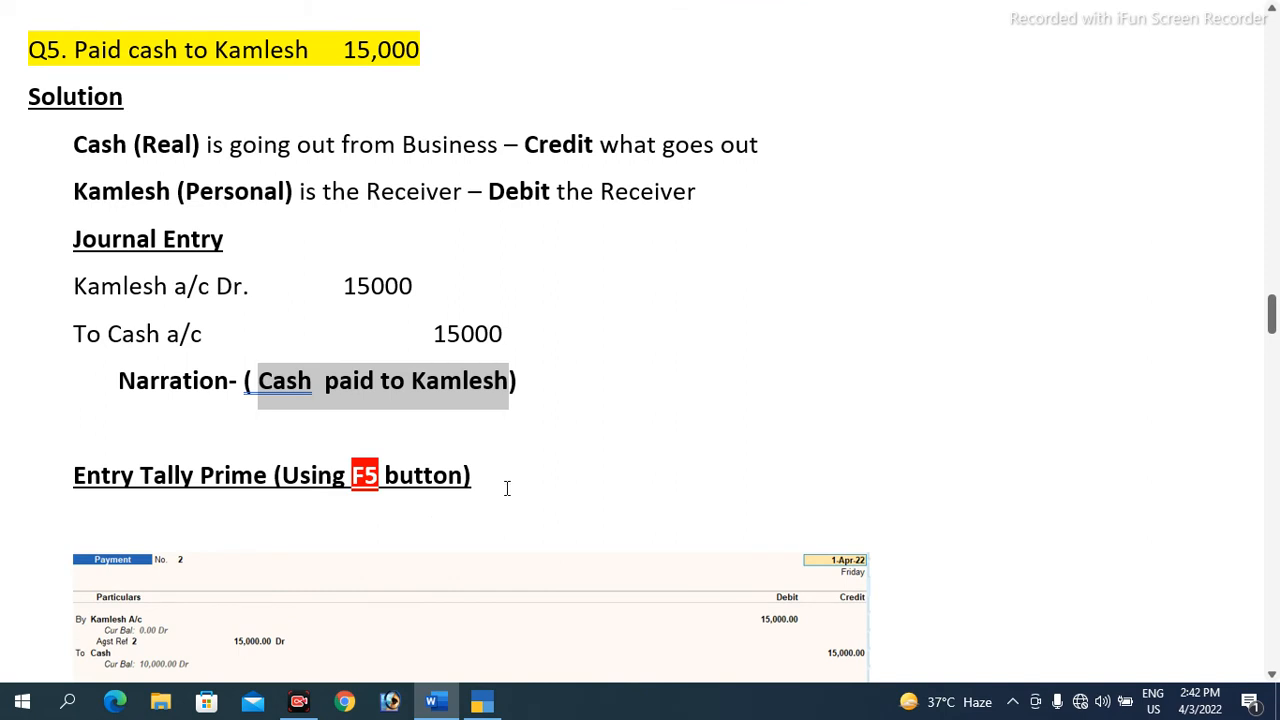
Switch to TallyPrime, start a Payment voucher and choose the supplier's account as the debit ledger.
key("alt+Tab")
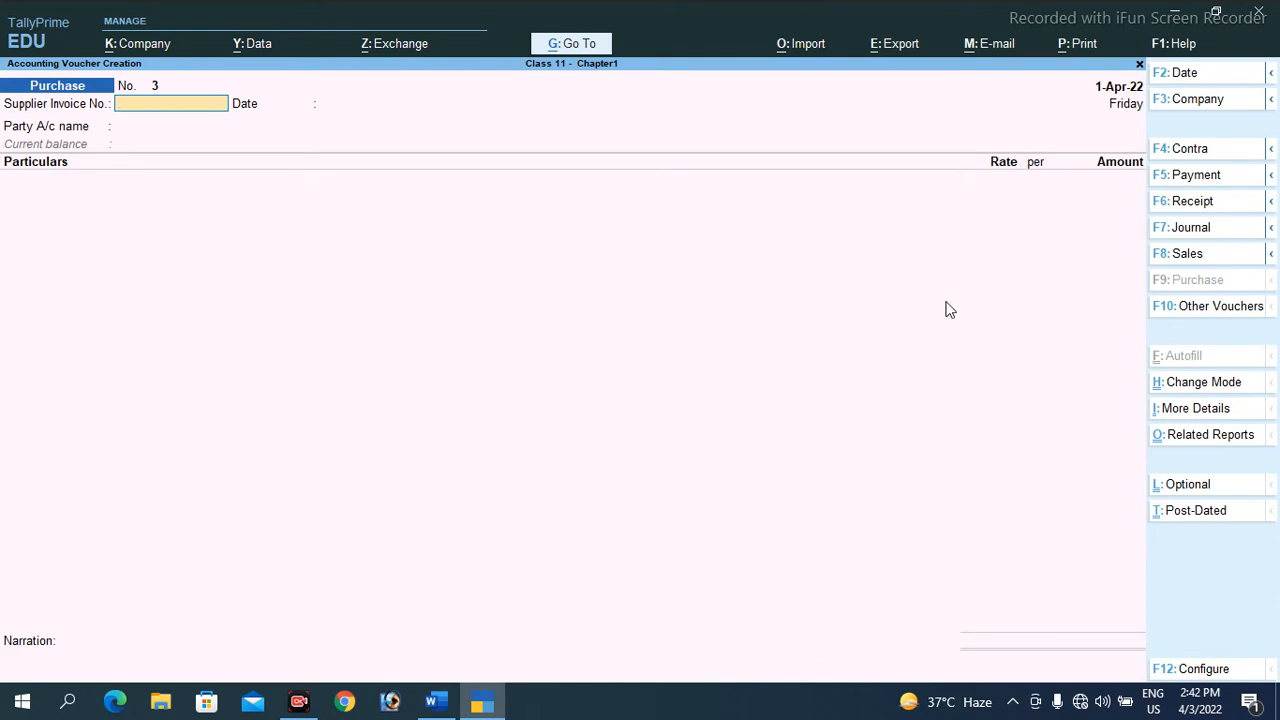
left_click(1190, 186)
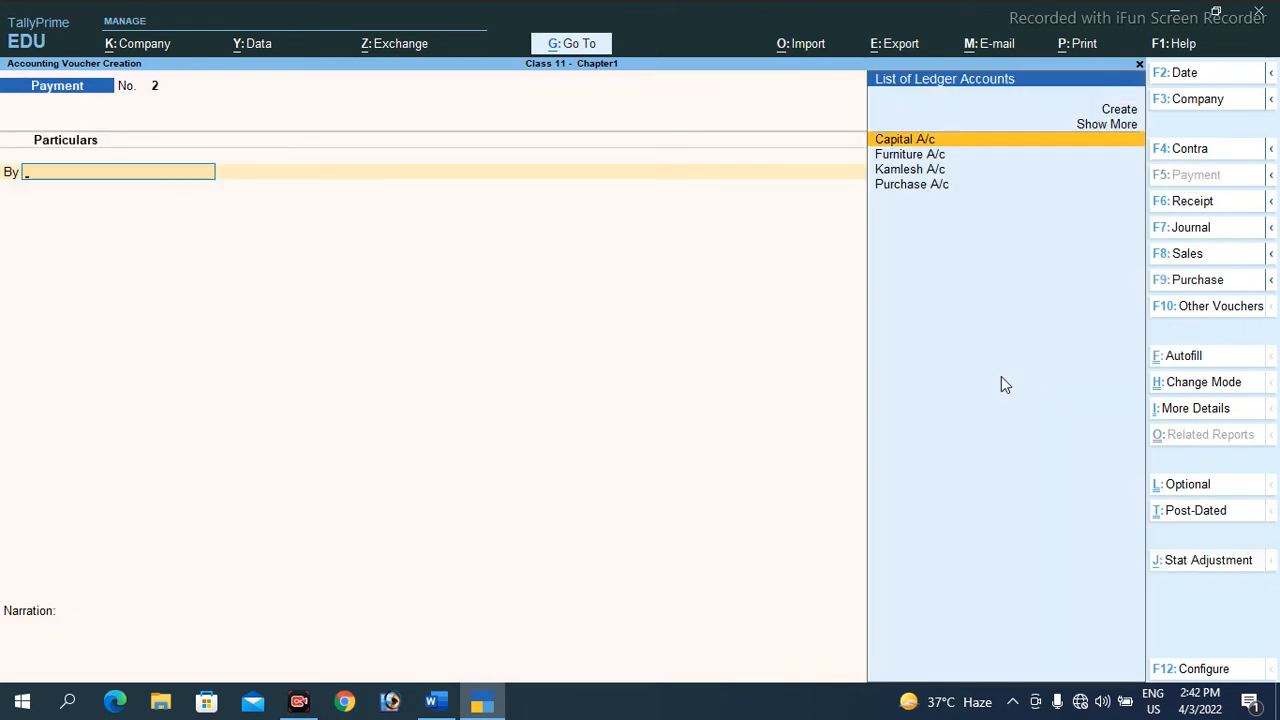
key("Down")
key("Down")
key("Down")
key("Up")
key("Return")
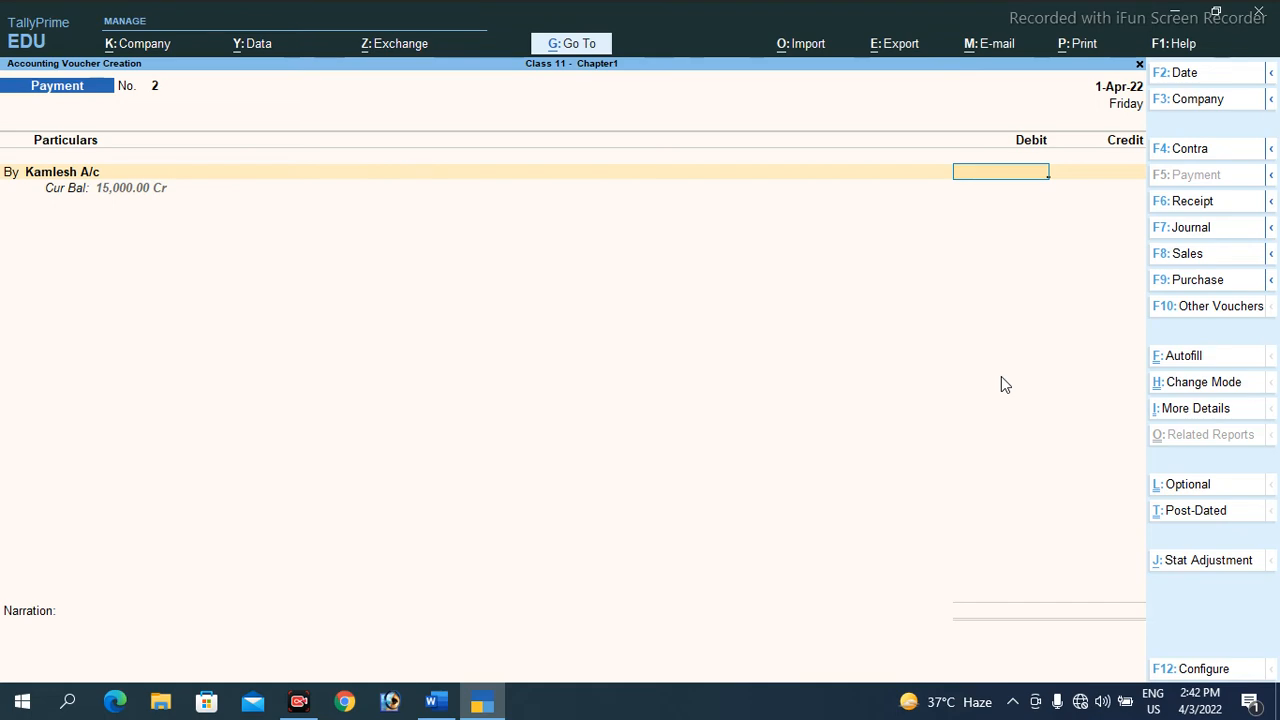
Enter the supplier's debit amount of 15,000, checking it against the Q5 entry in the Word document.
key("alt+Tab")
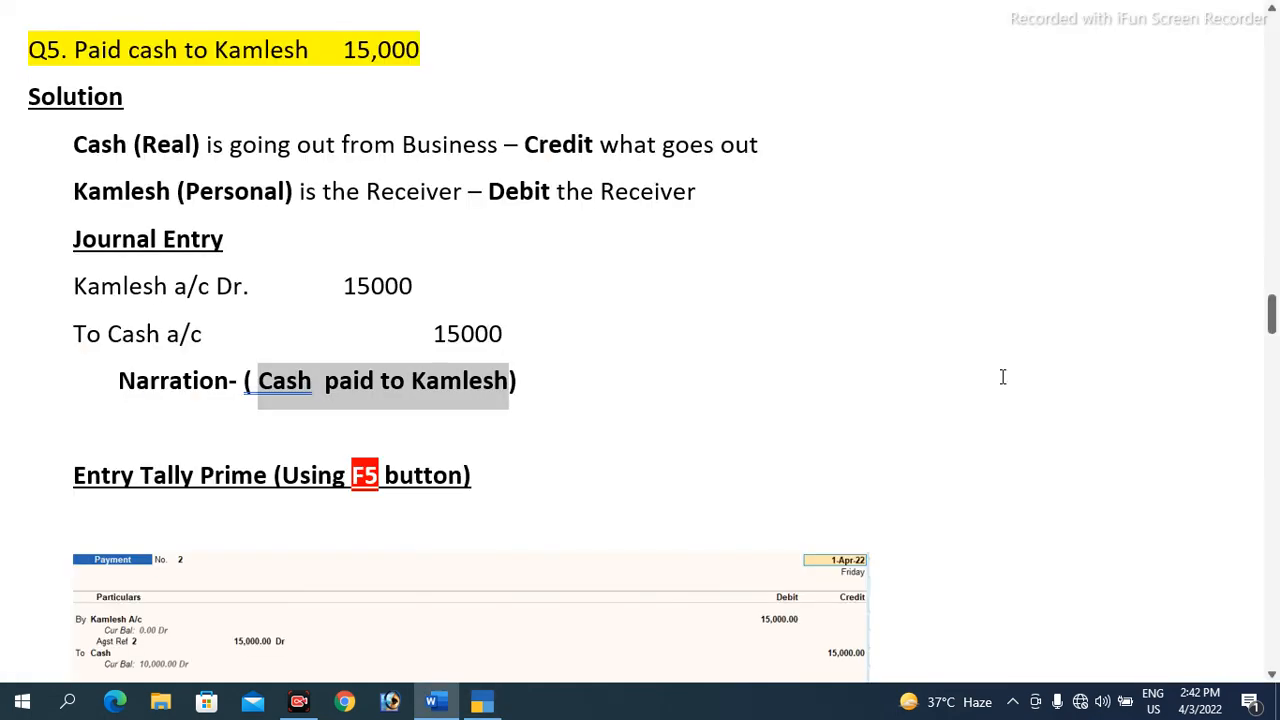
key("alt+Tab")
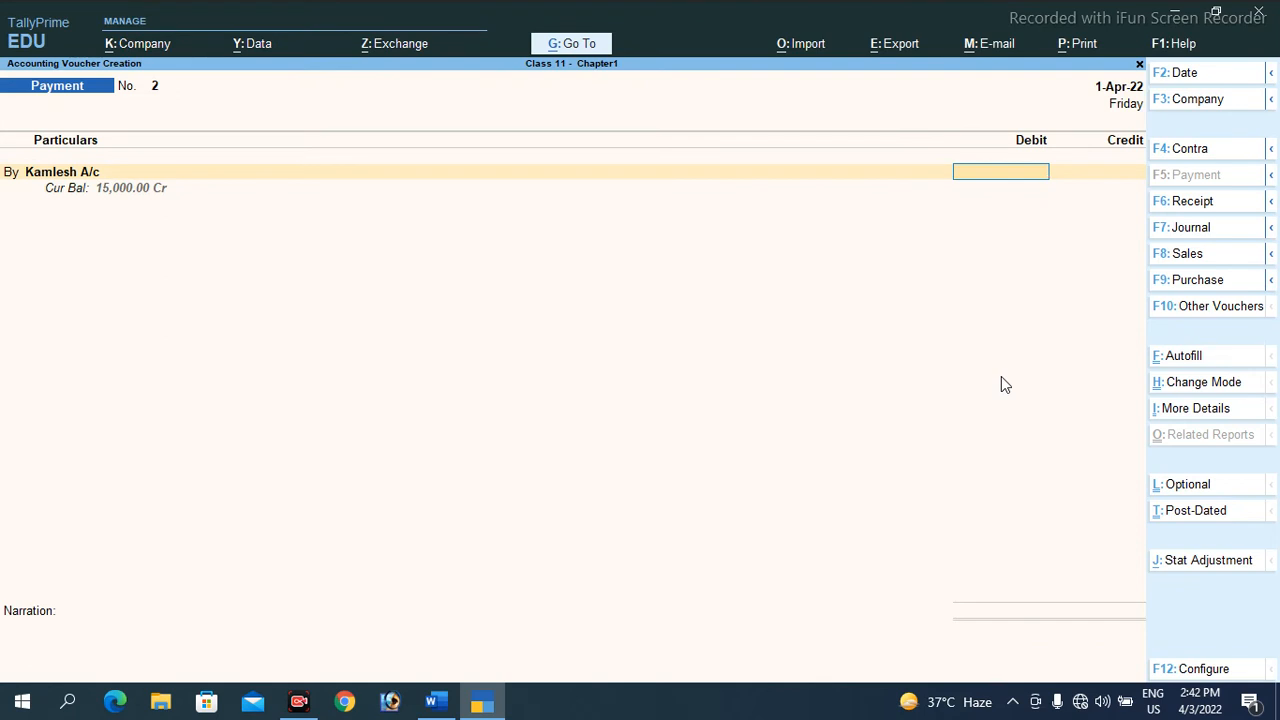
type("150000")
key("BackSpace")
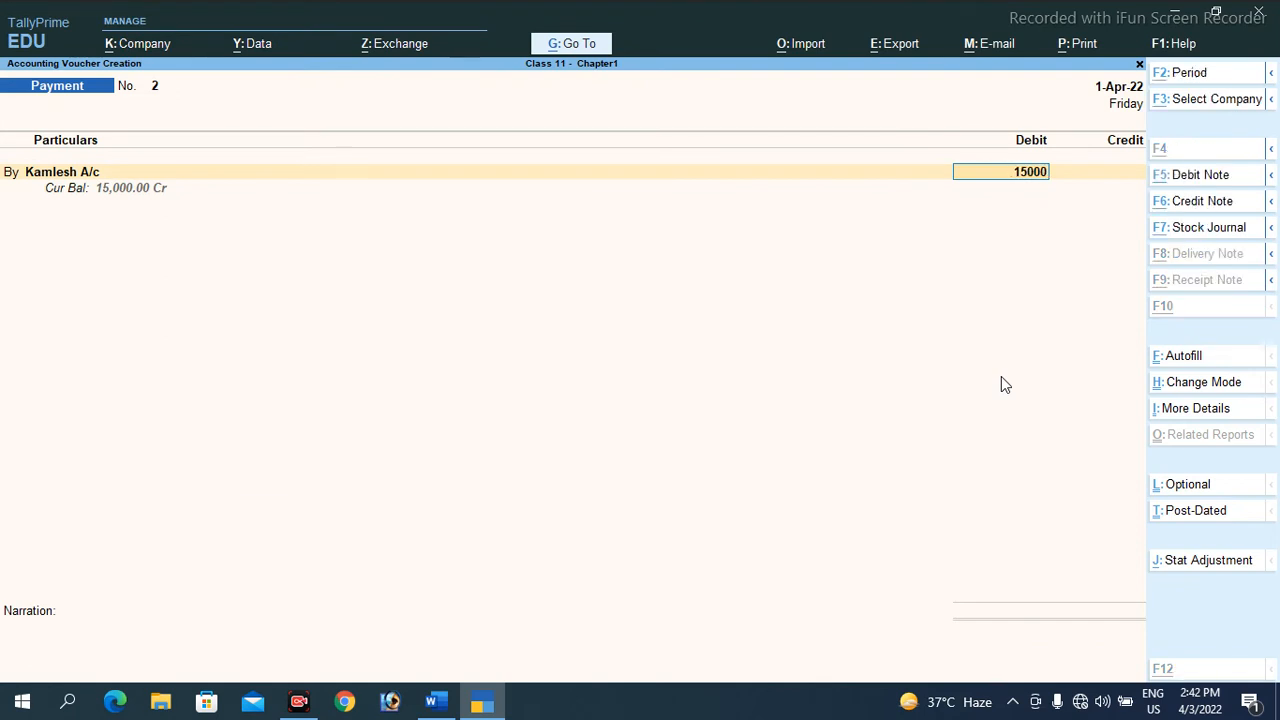
key("alt+Tab")
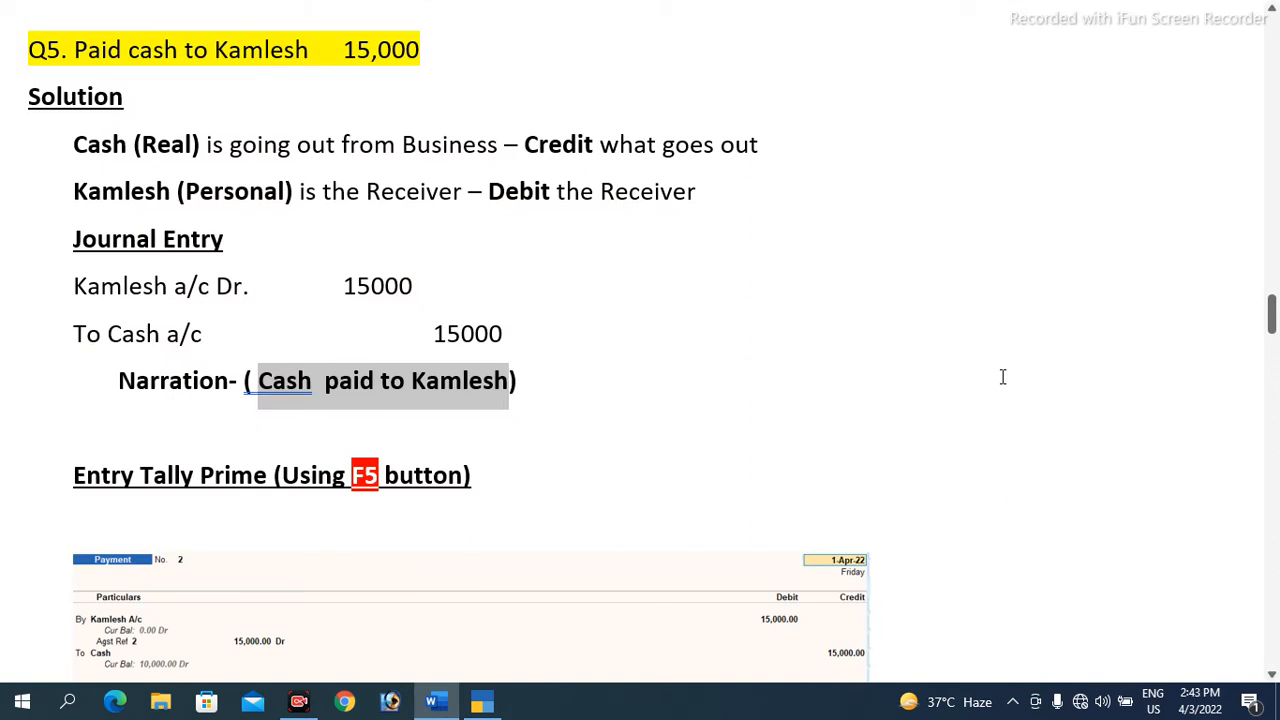
key("alt+Tab")
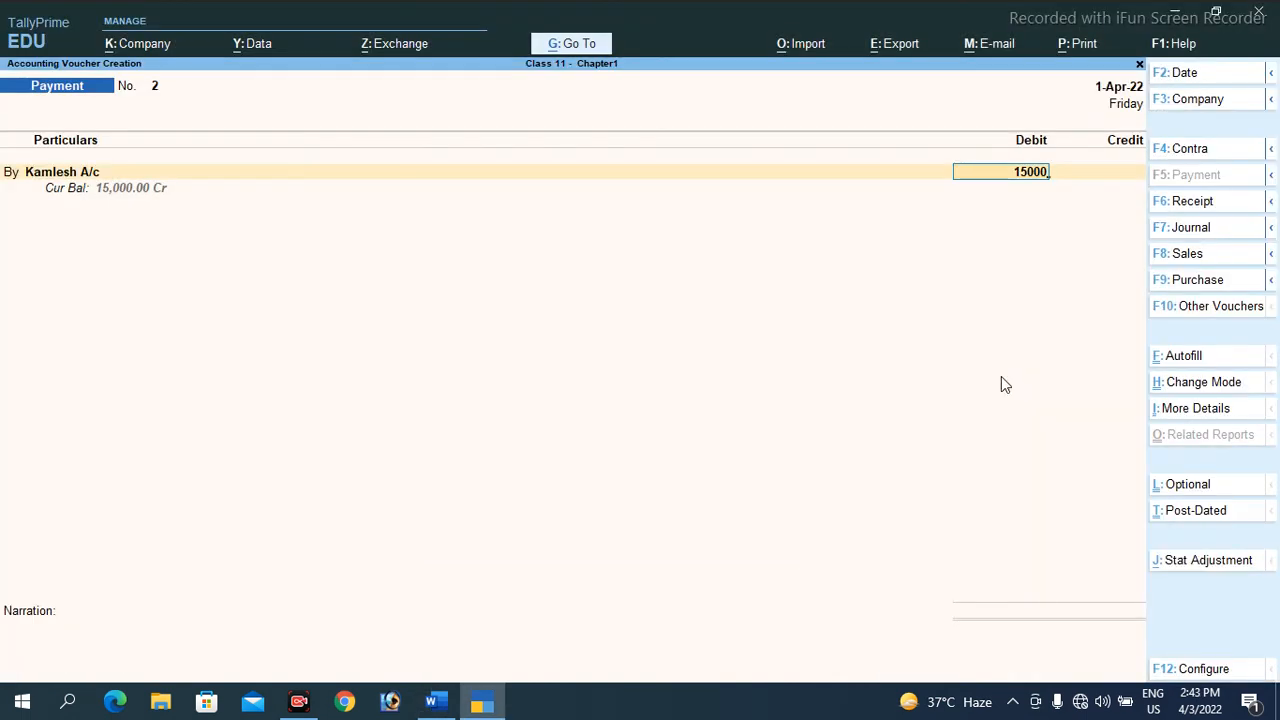
key("Return")
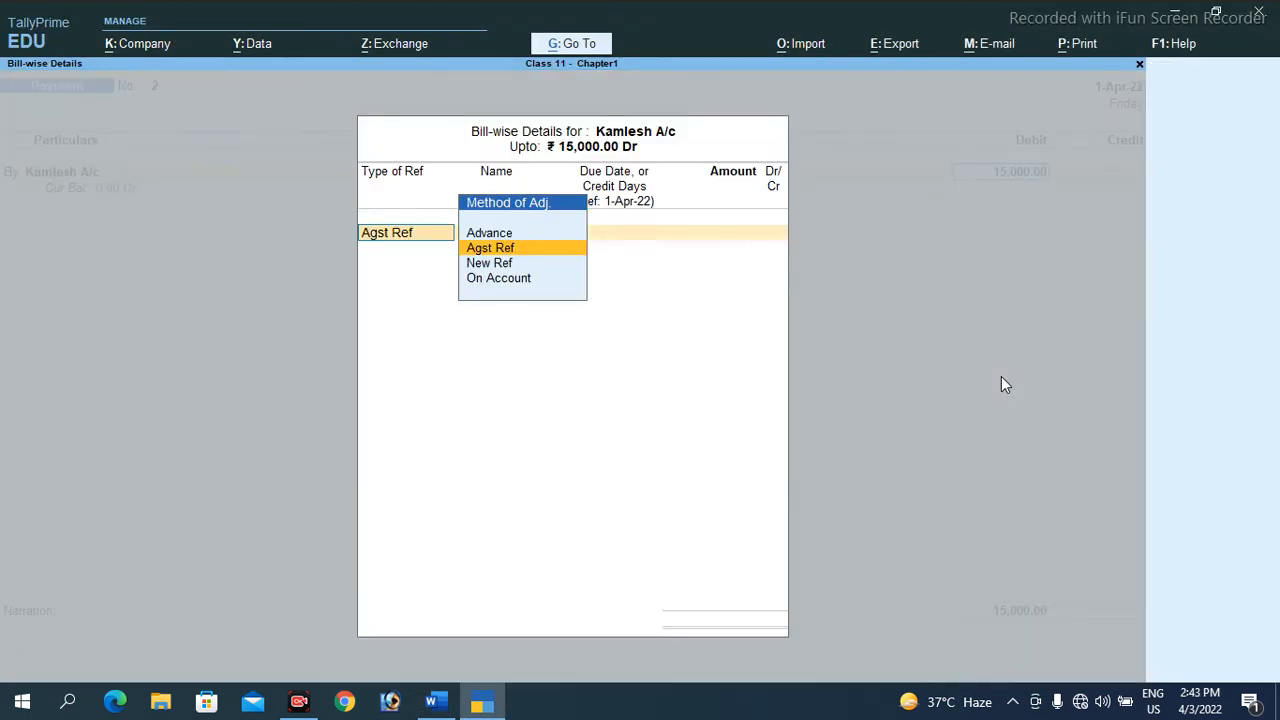
Settle the supplier's payment as an Agst Ref against the pending bill Bill1 for the full 15,000 debit.
key("Return")
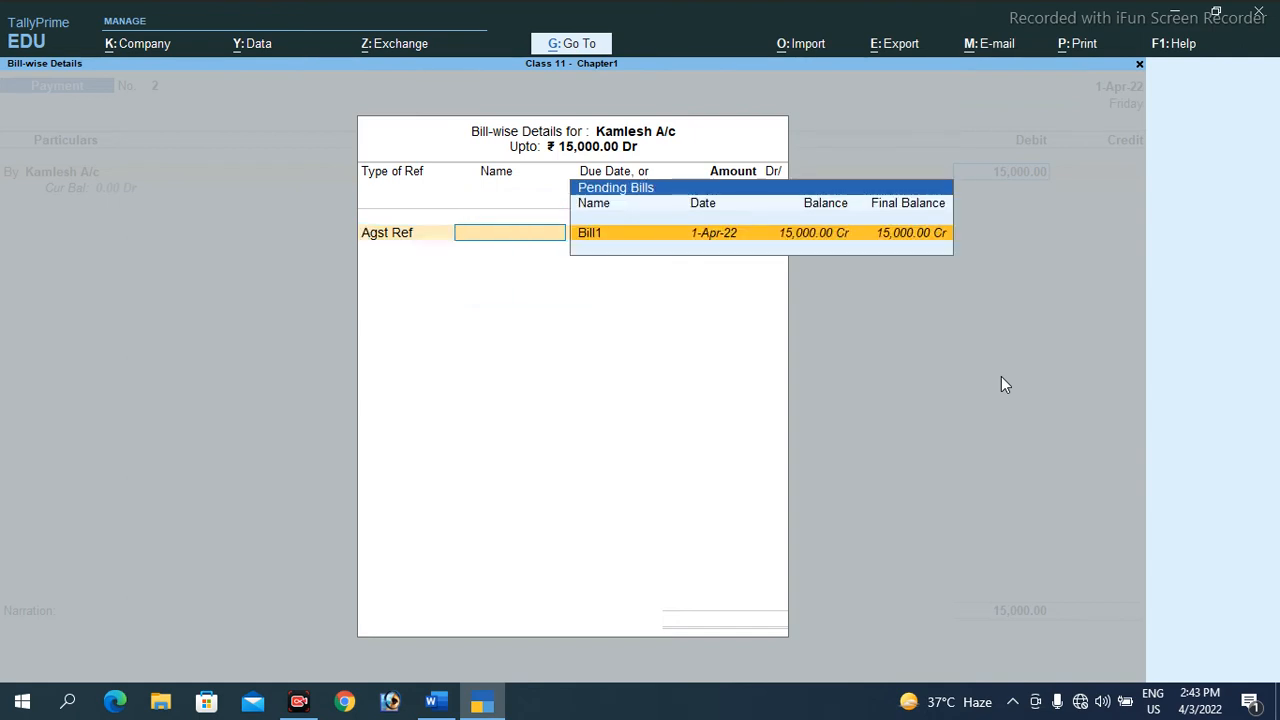
key("Return")
key("Return")
key("Return")
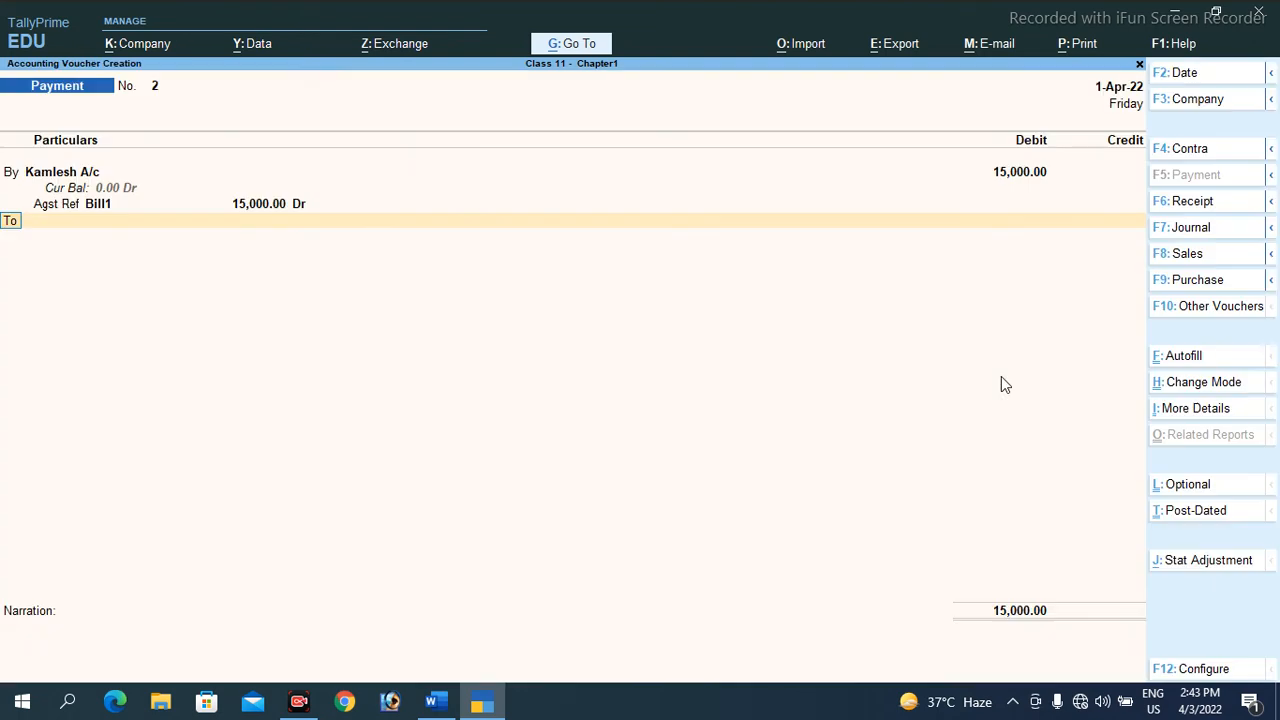
Add Cash as the credit ledger of the payment voucher with an amount of 15,000.
key("Return")
key("Down")
key("Return")
key("Return")
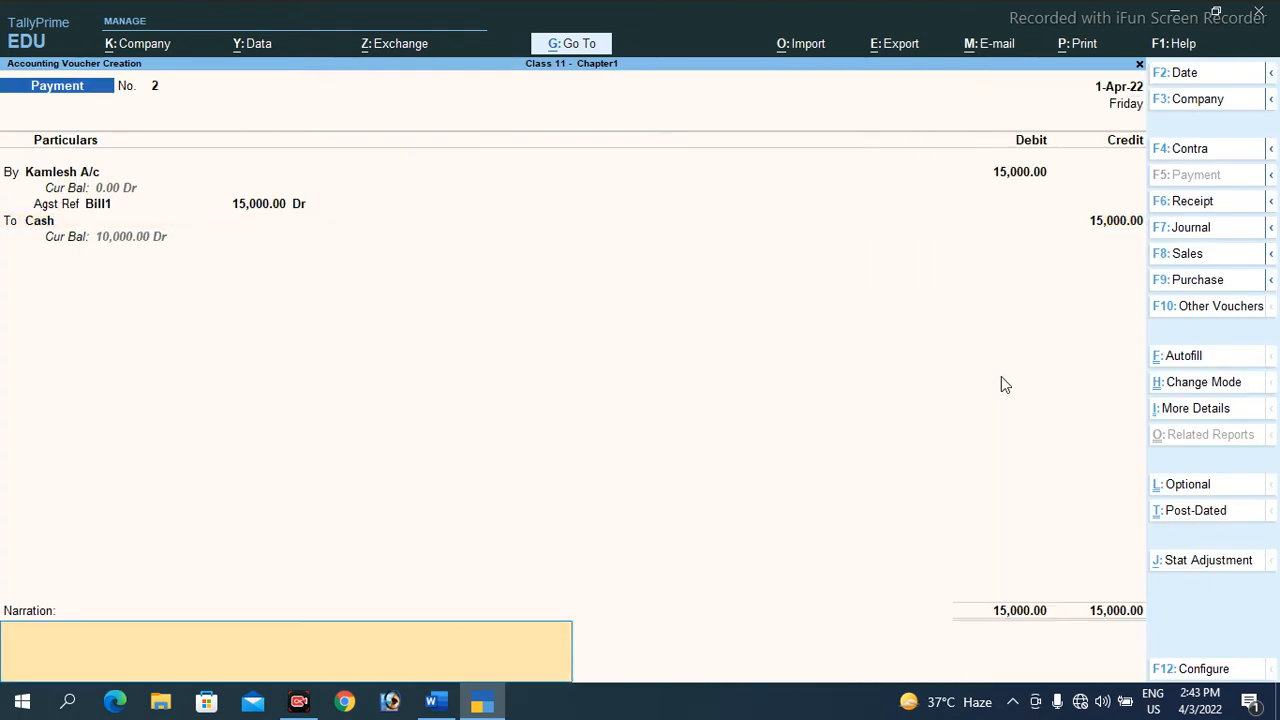
Paste the copied cash payment narration into the payment voucher and save the voucher.
key("ctrl+alt+v")
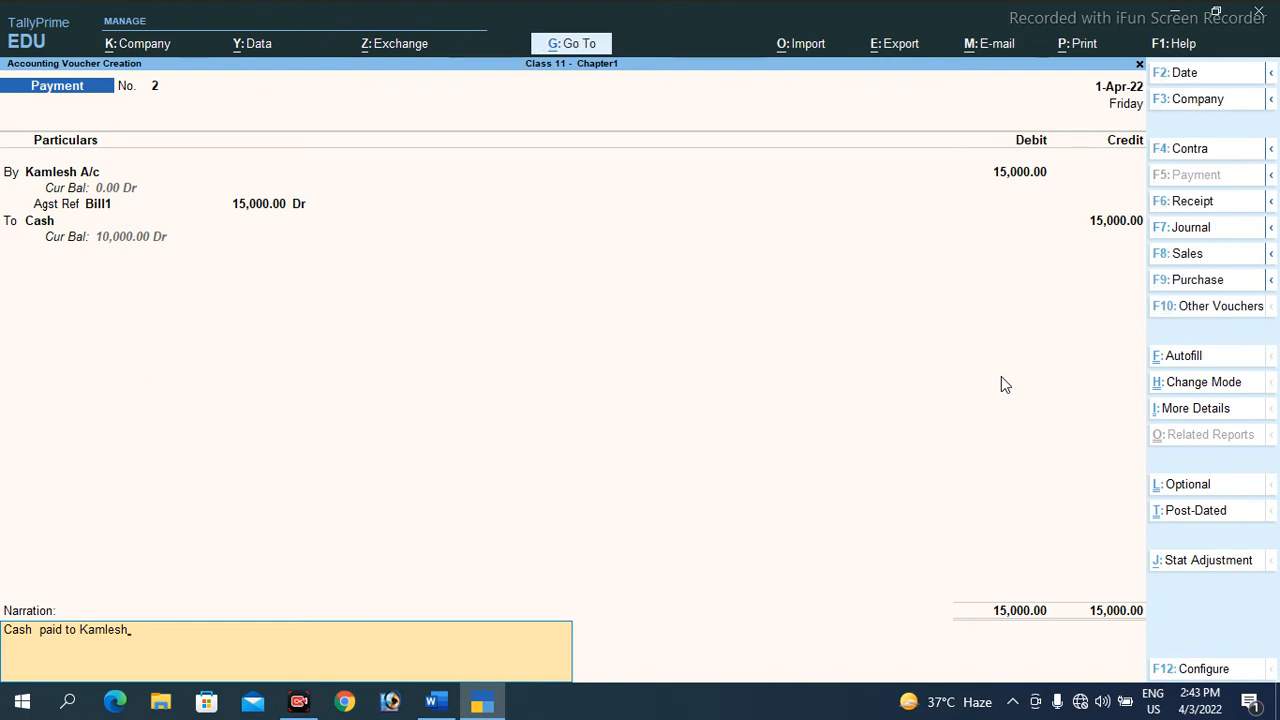
key("ctrl")
key("ctrl+a")
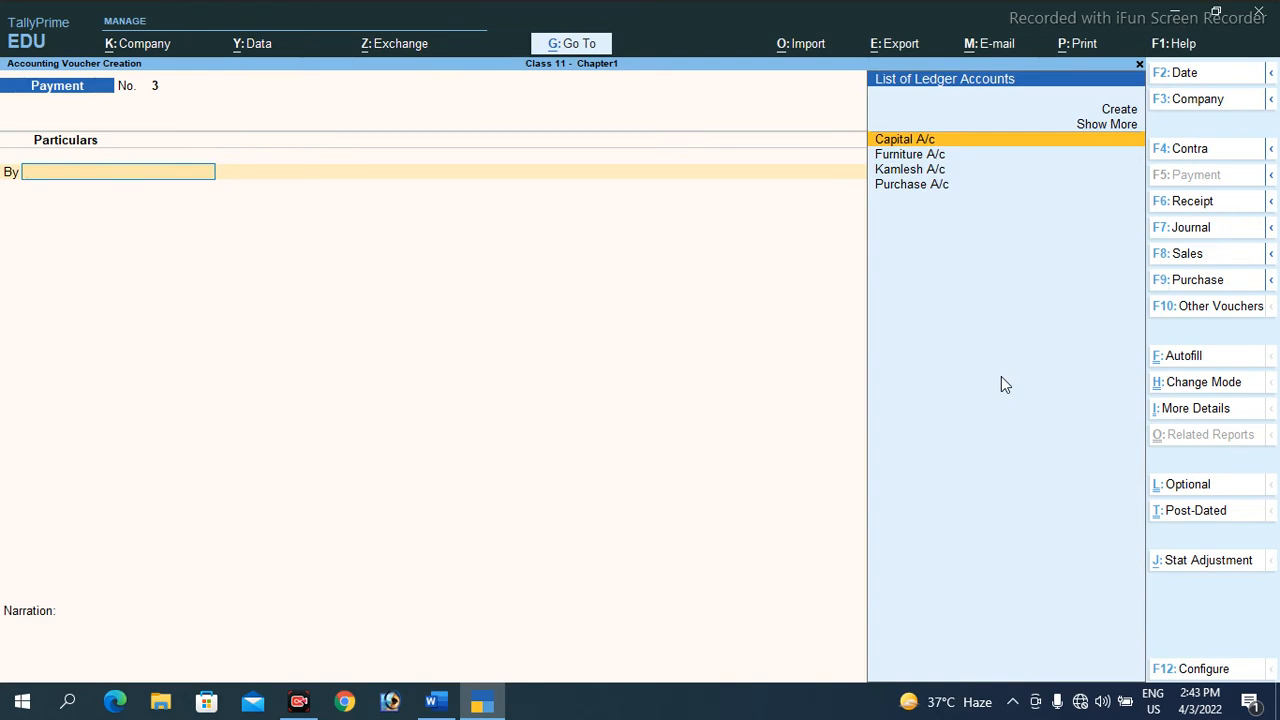
Switch to the Word document and examine the Q6 goods purchase, its amount and the account rule for goods.
key("alt+Tab")
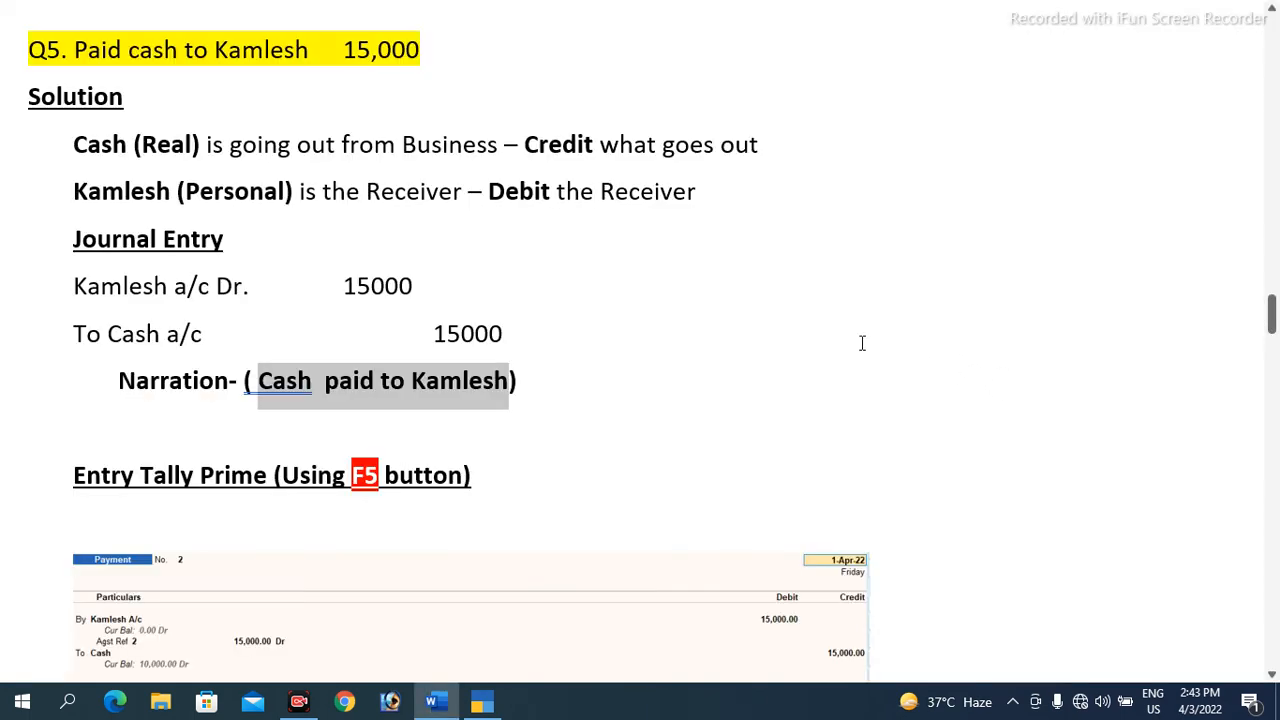
scroll(786, 353, "down", 1)
scroll(786, 353, "down", 10)
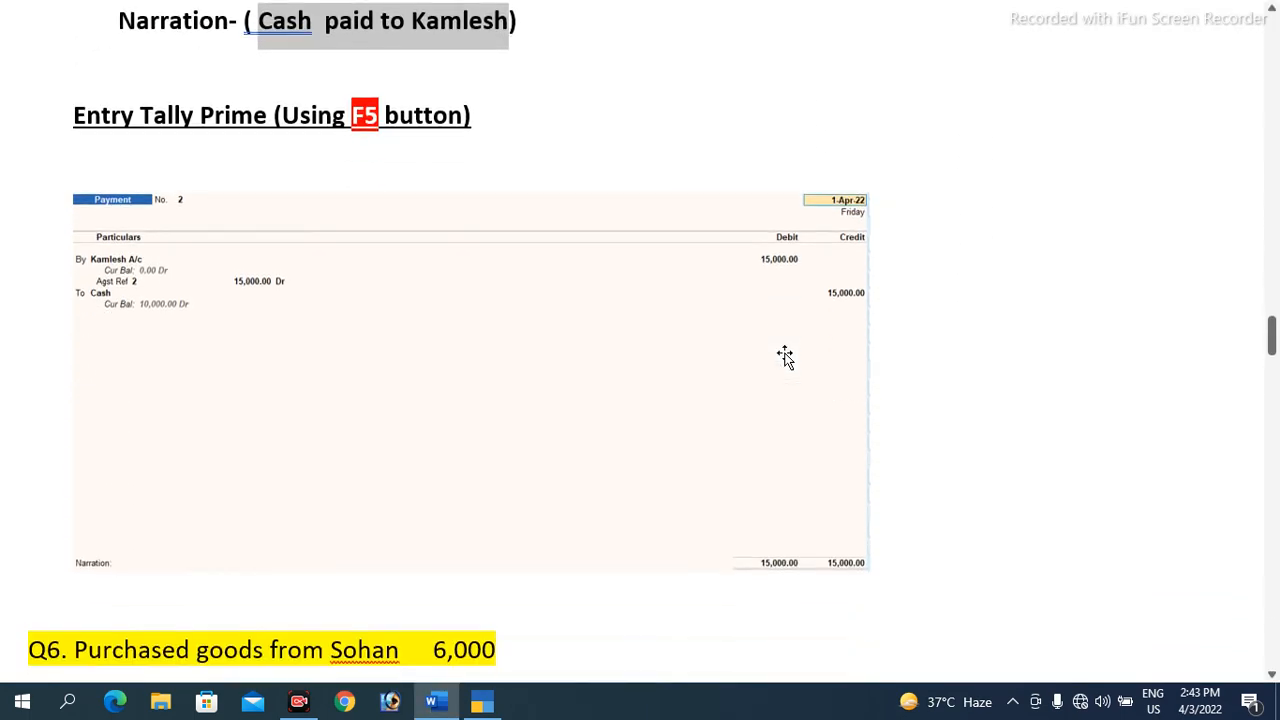
scroll(786, 353, "down", 3)
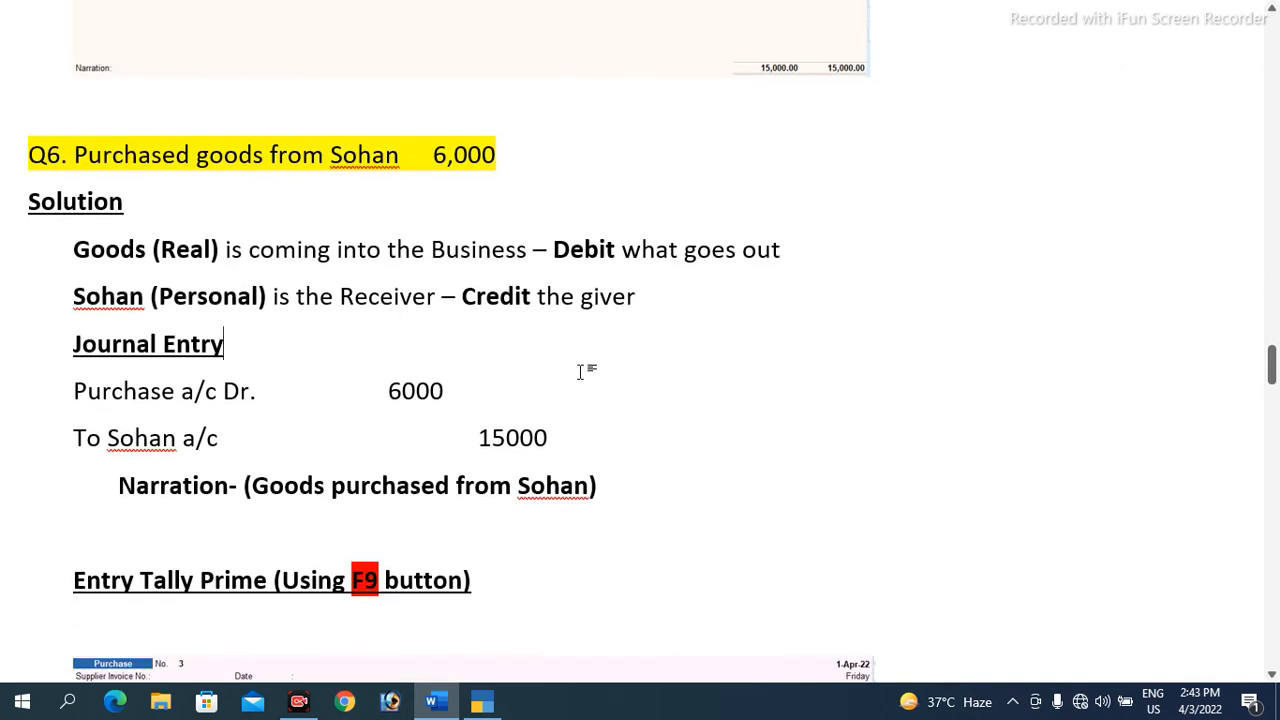
left_click_drag(97, 165, 245, 178)
left_click_drag(381, 155, 500, 158)
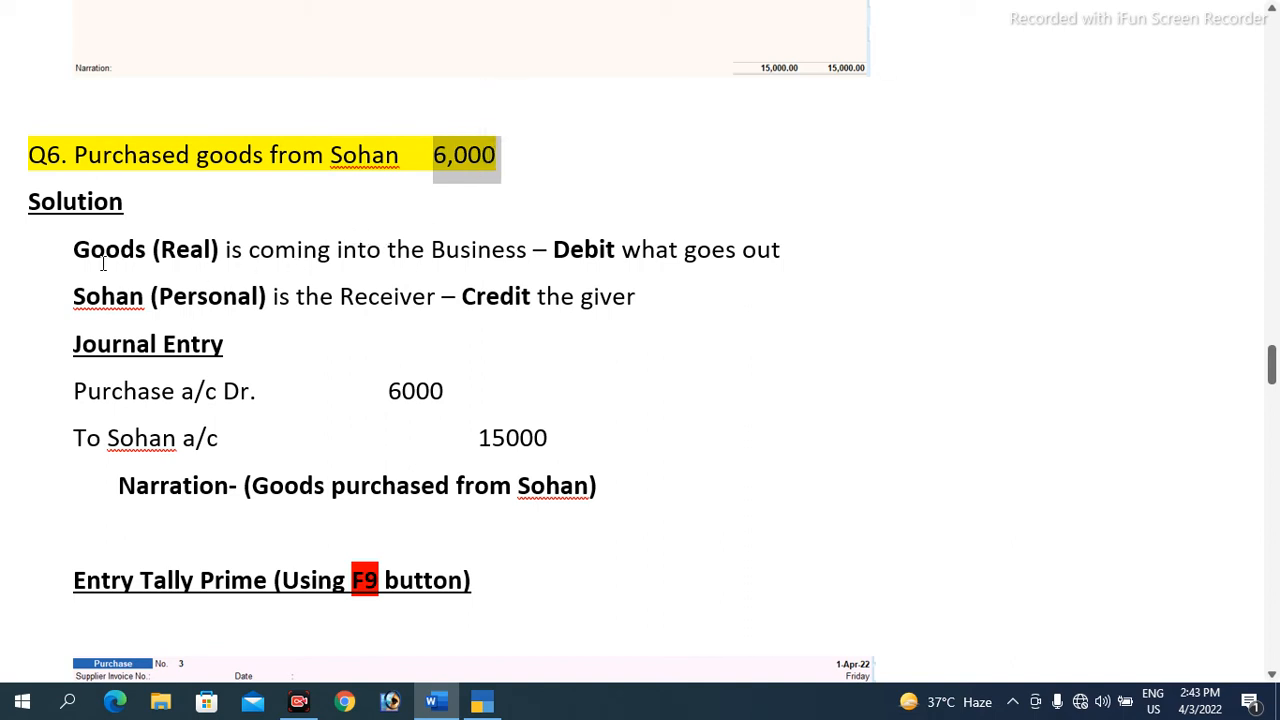
left_click_drag(88, 250, 219, 250)
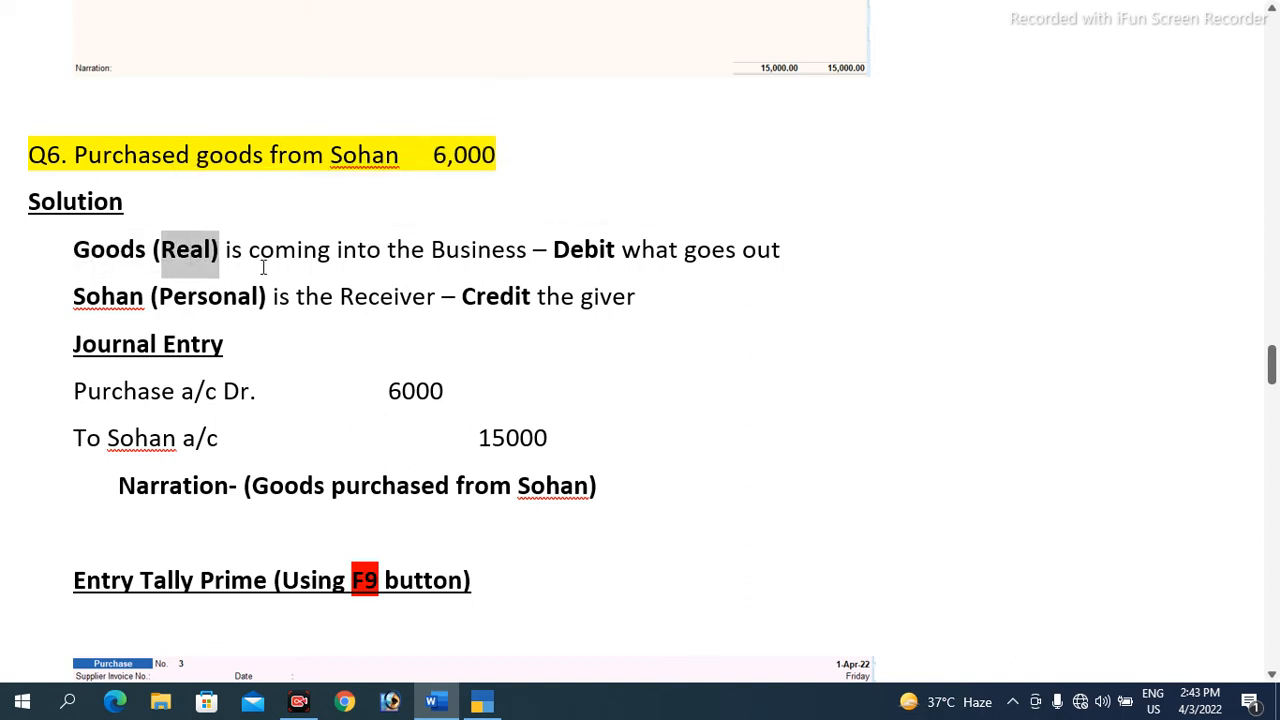
left_click_drag(389, 250, 455, 272)
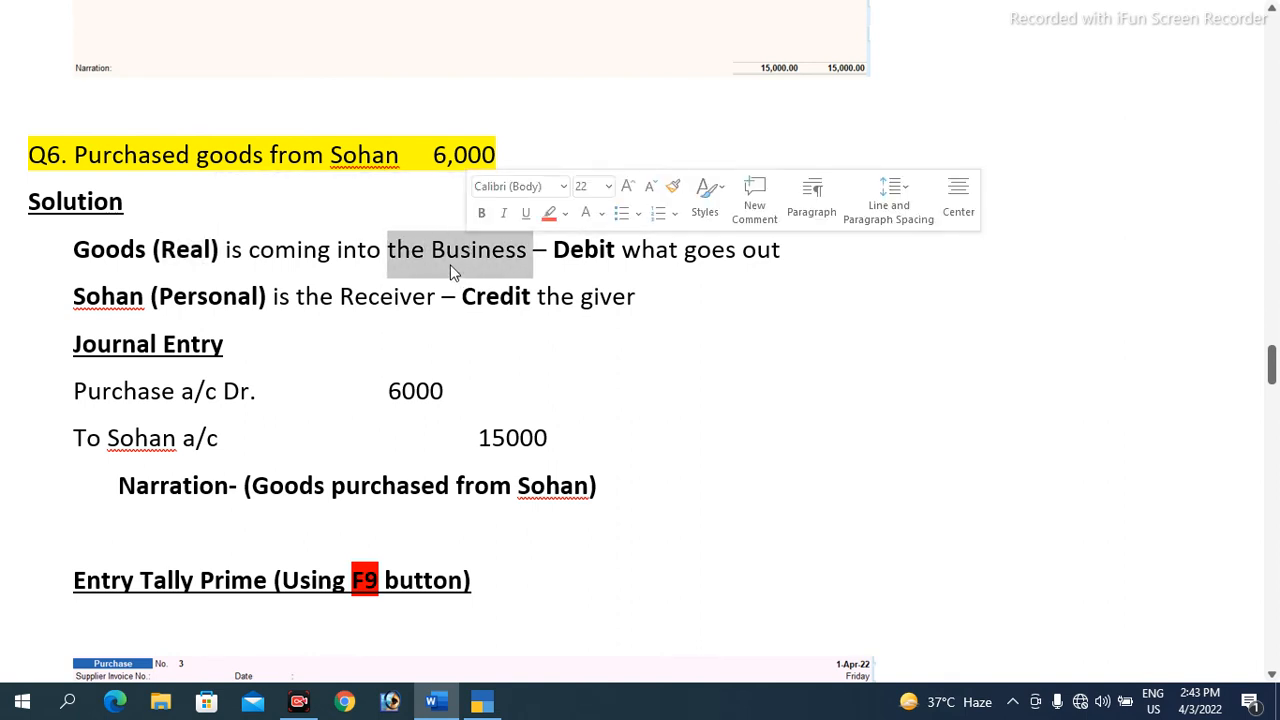
Replace "goes" with "comes" in the debit rule for goods in the Q6 solution.
left_click(685, 250)
left_click_drag(689, 252, 736, 252)
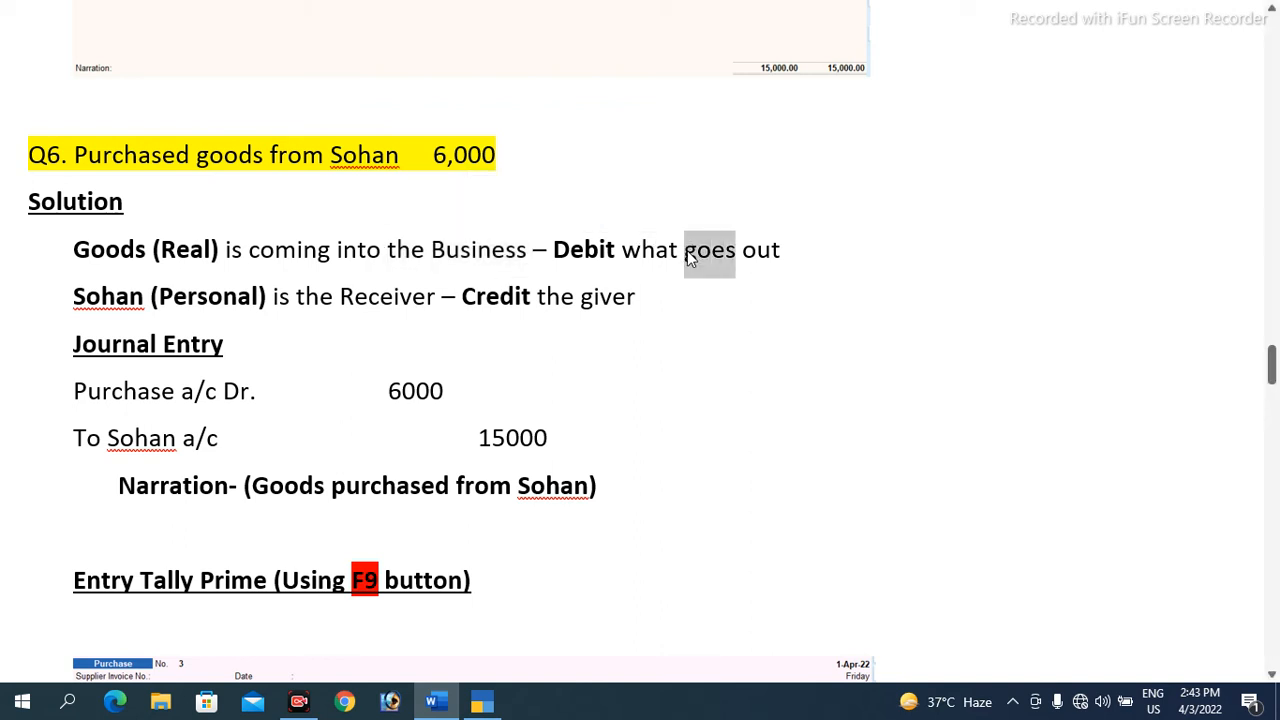
type("comes")
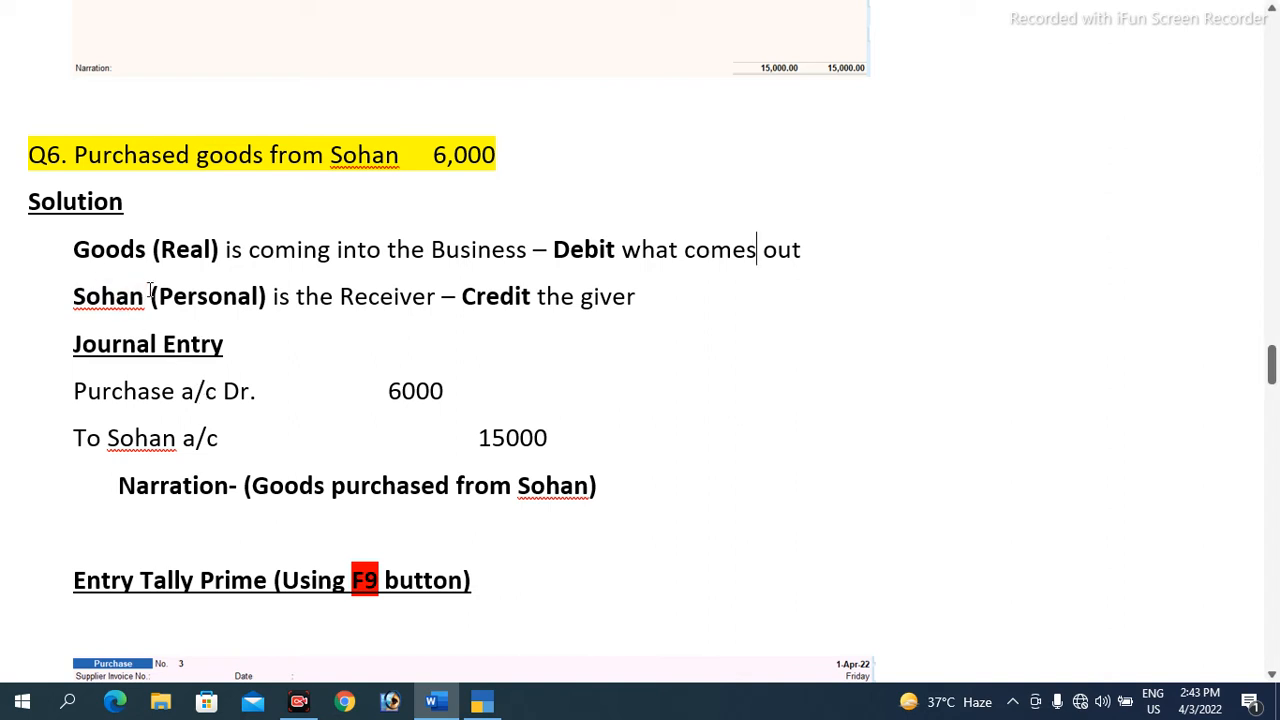
Replace "Receiver" with "giver" in the personal account line of the Q6 solution.
left_click_drag(158, 294, 240, 292)
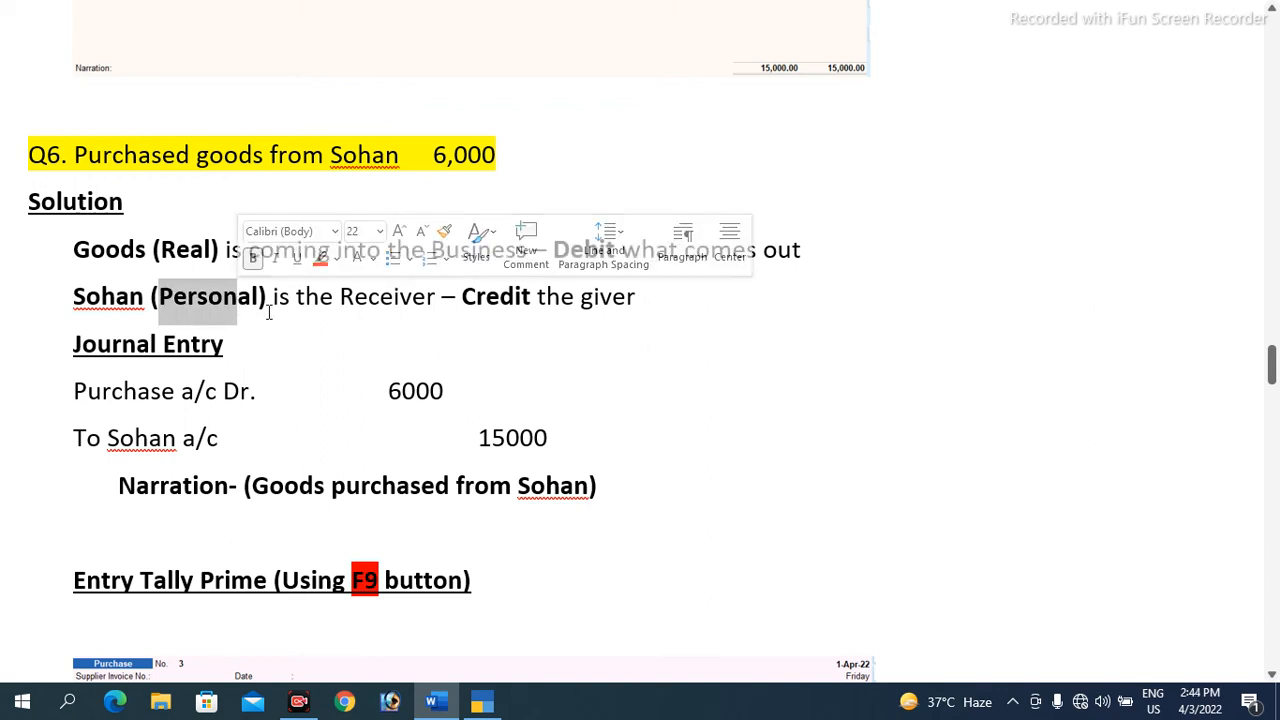
left_click(341, 296)
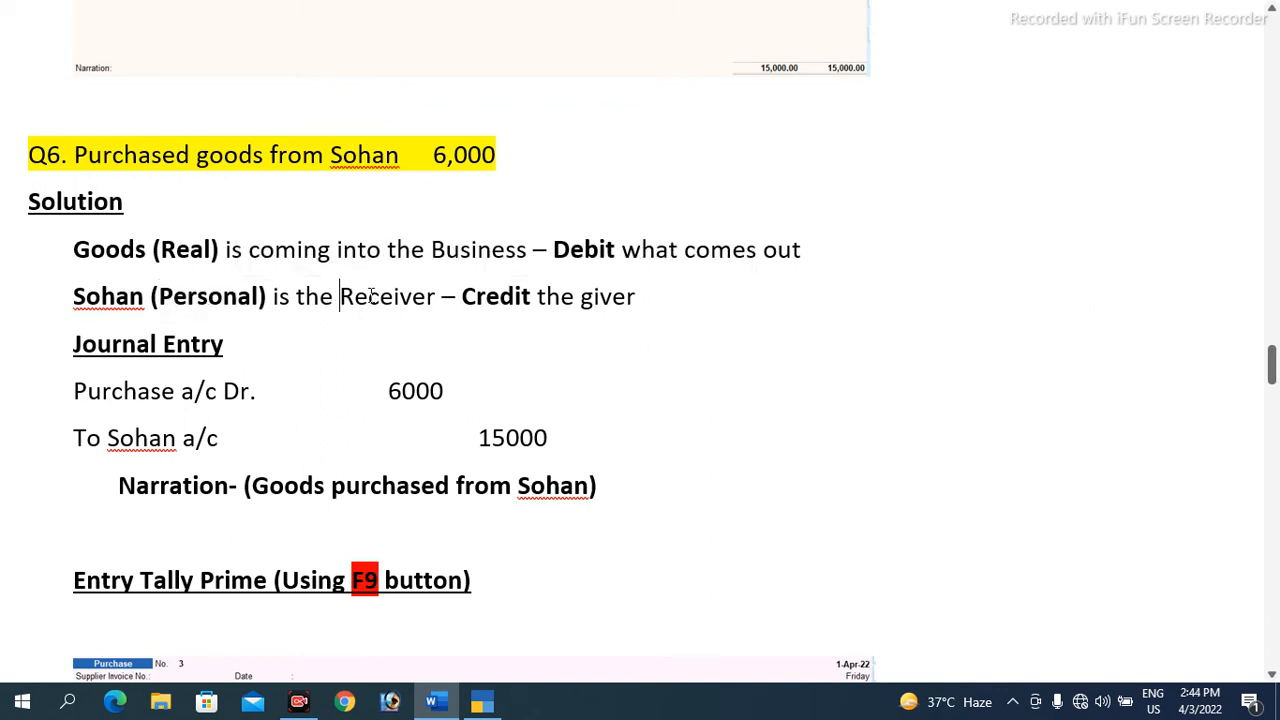
key("shift+Right")
key("shift+Right")
key("shift+Right")
key("shift+Right")
key("shift+Right")
key("shift+Right")
key("shift+Right")
key("shift+Right")
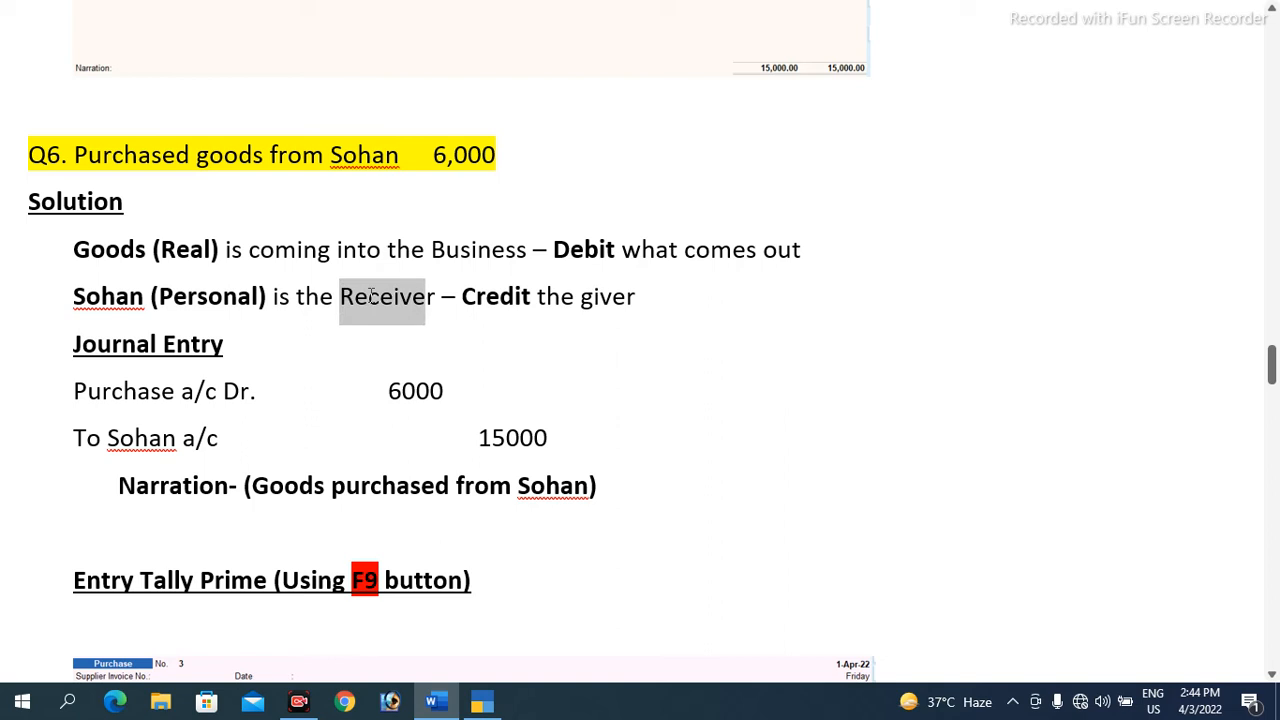
type("giver")
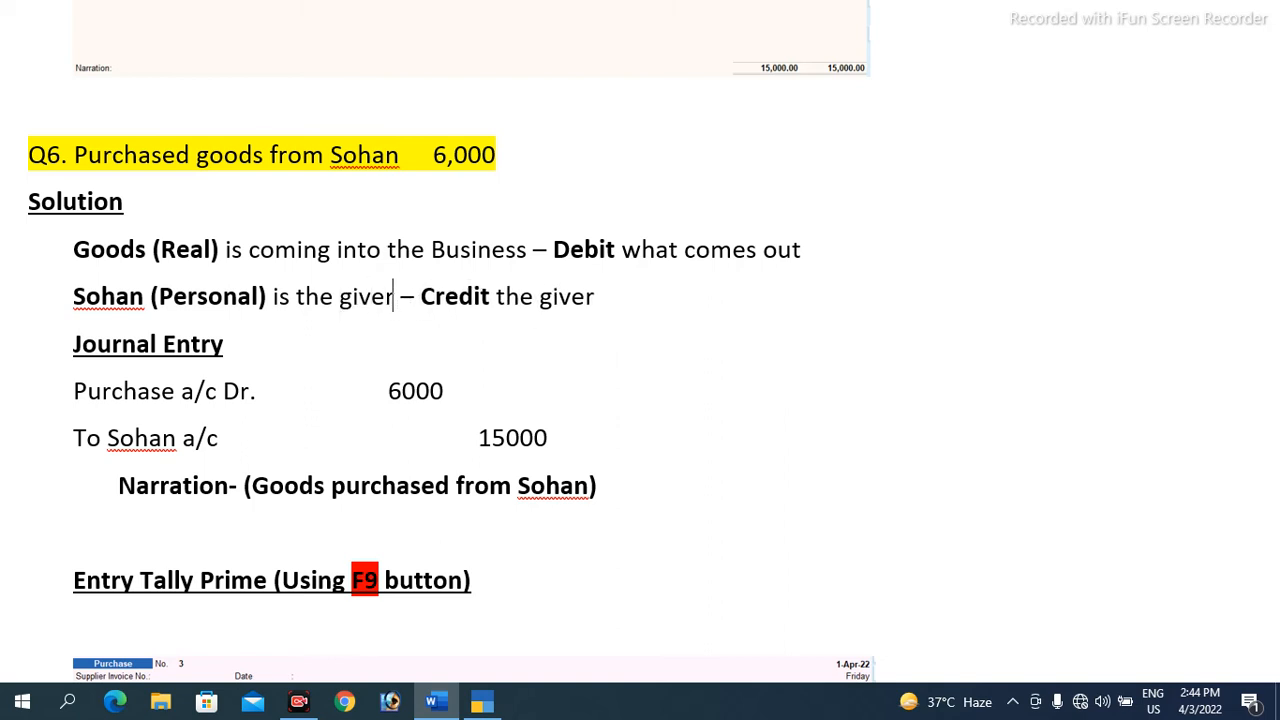
key("Right")
key("Right")
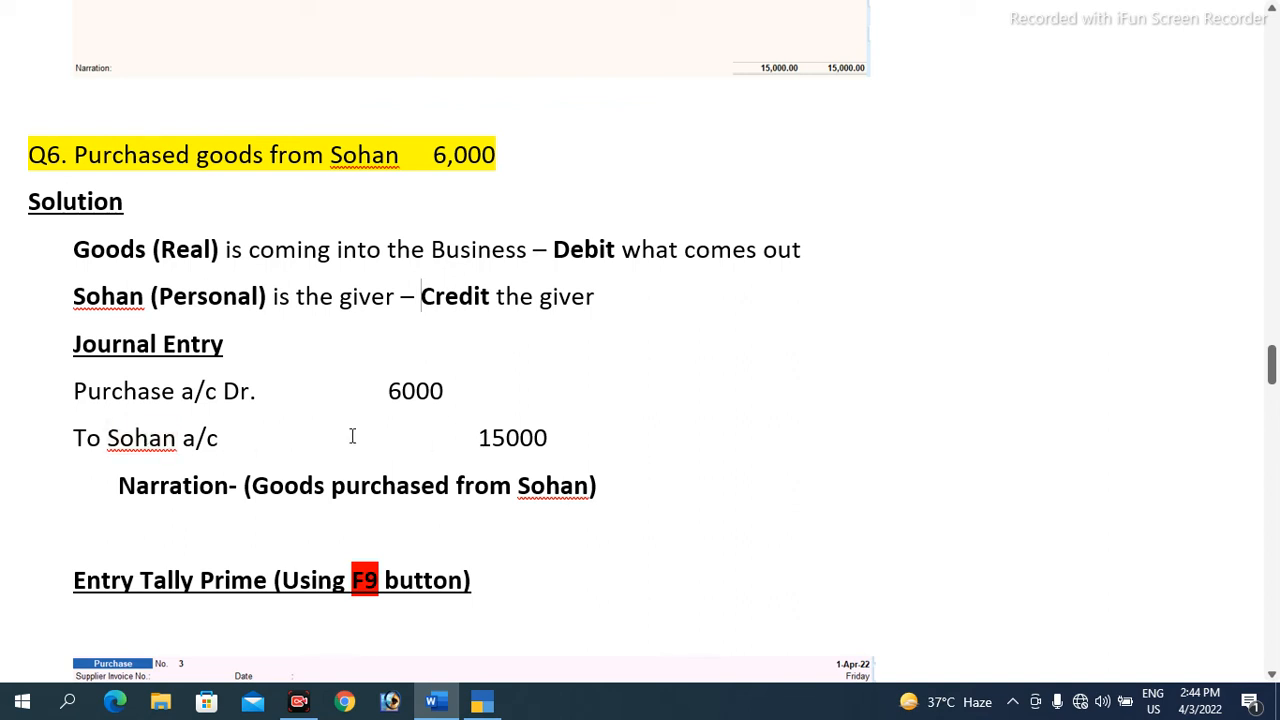
Set the credit amount in the Q6 journal entry to 6000.
left_click(472, 437)
key("shift+Right")
key("shift+Right")
key("Delete")
type("6")
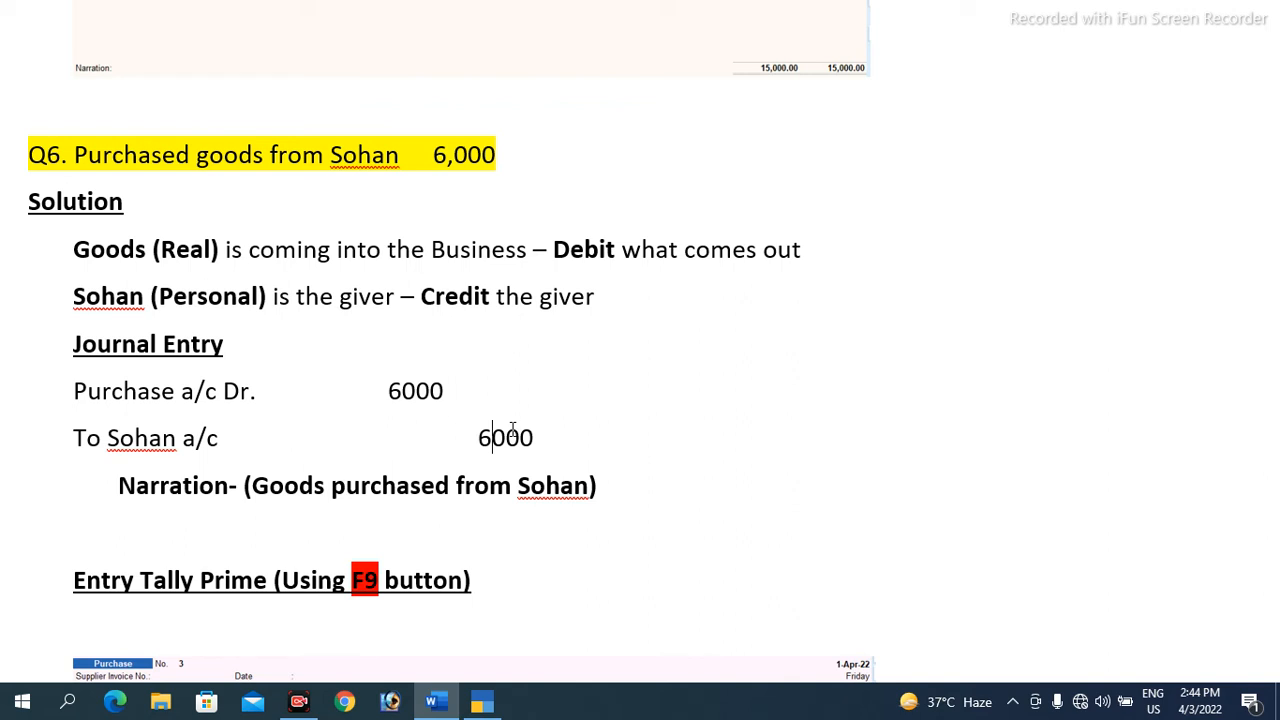
Check the Q6 narration, switch to TallyPrime and start a purchase voucher with the supplier invoice number and date left blank.
left_click(251, 485)
left_click_drag(268, 485, 565, 480)
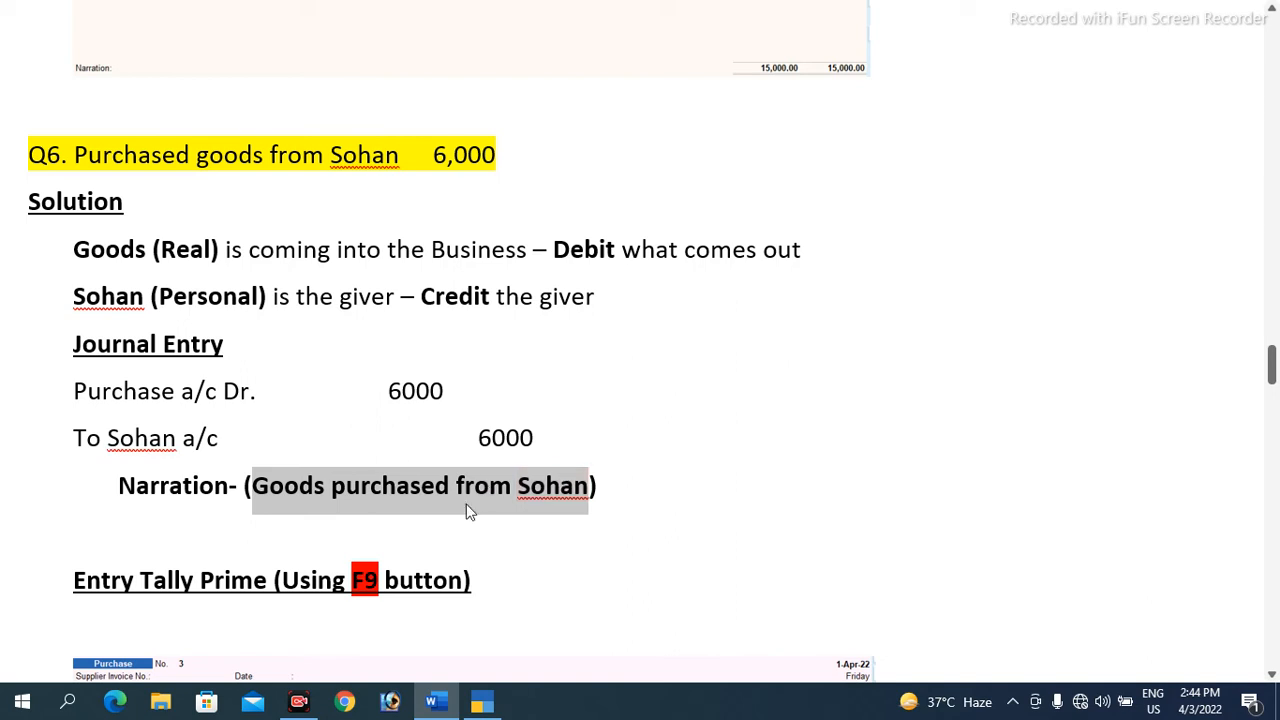
left_click(367, 588)
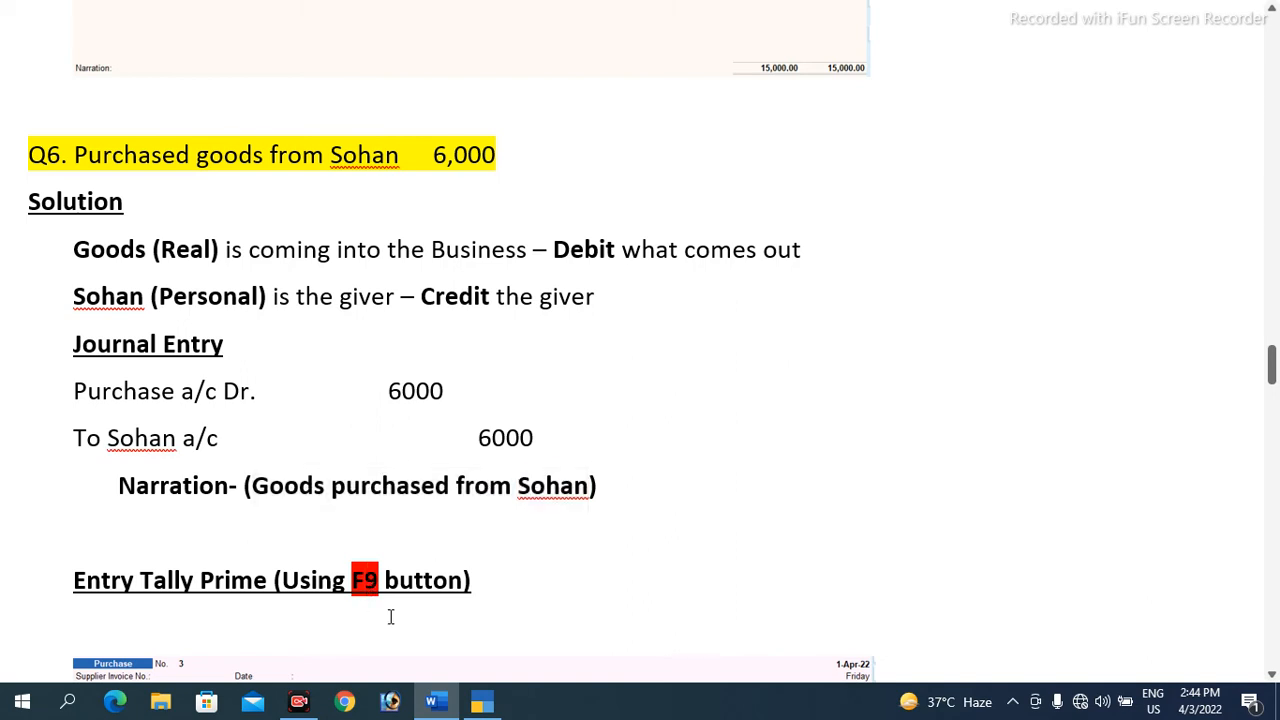
key("alt+Tab")
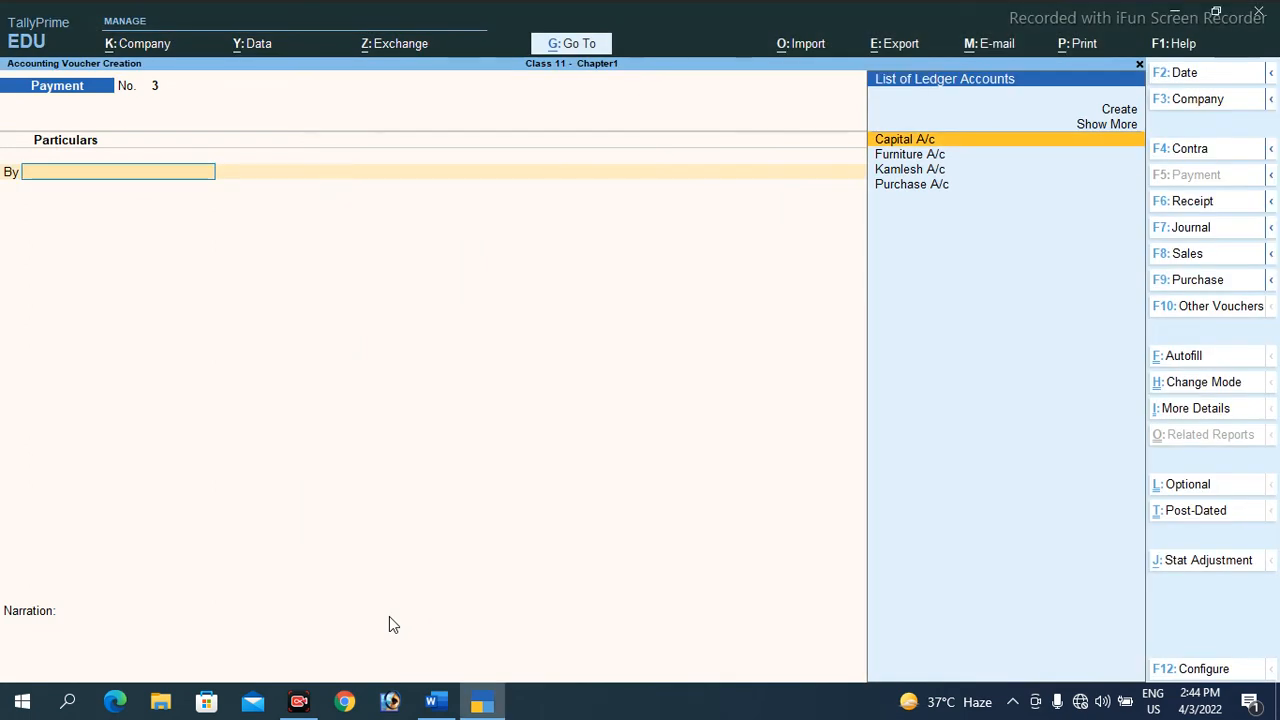
left_click(1177, 282)
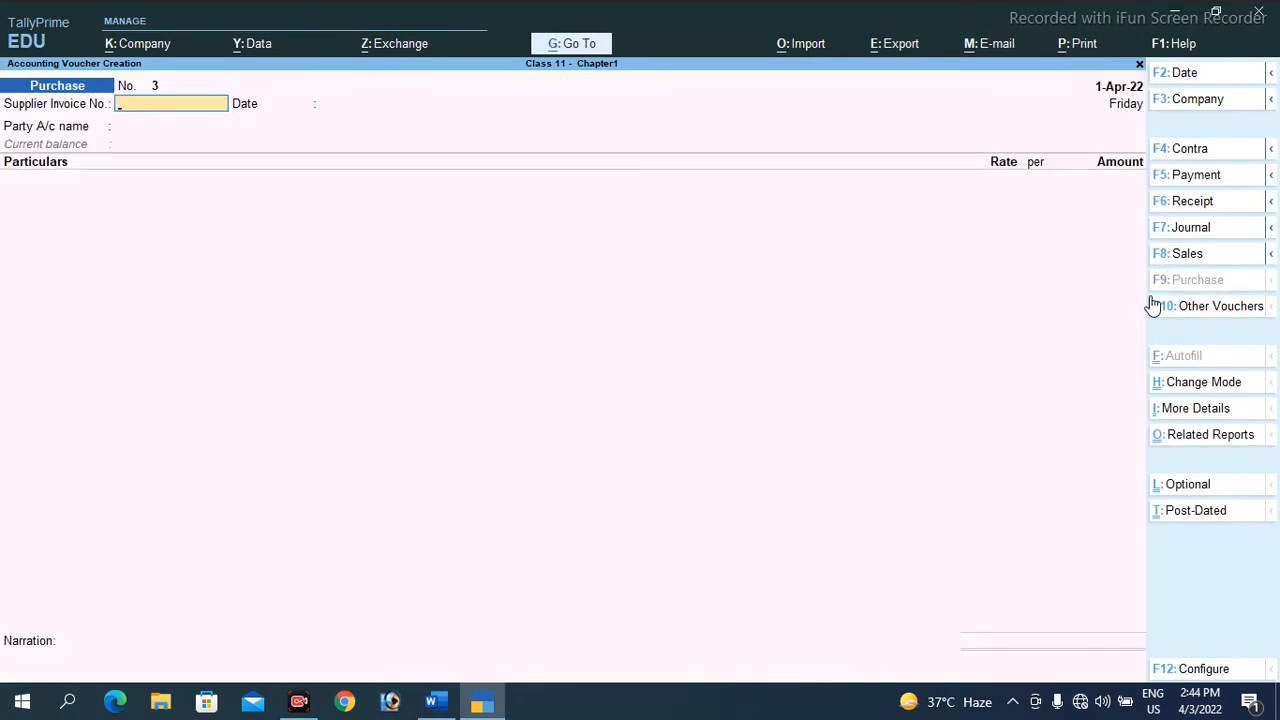
key("Return")
key("Return")
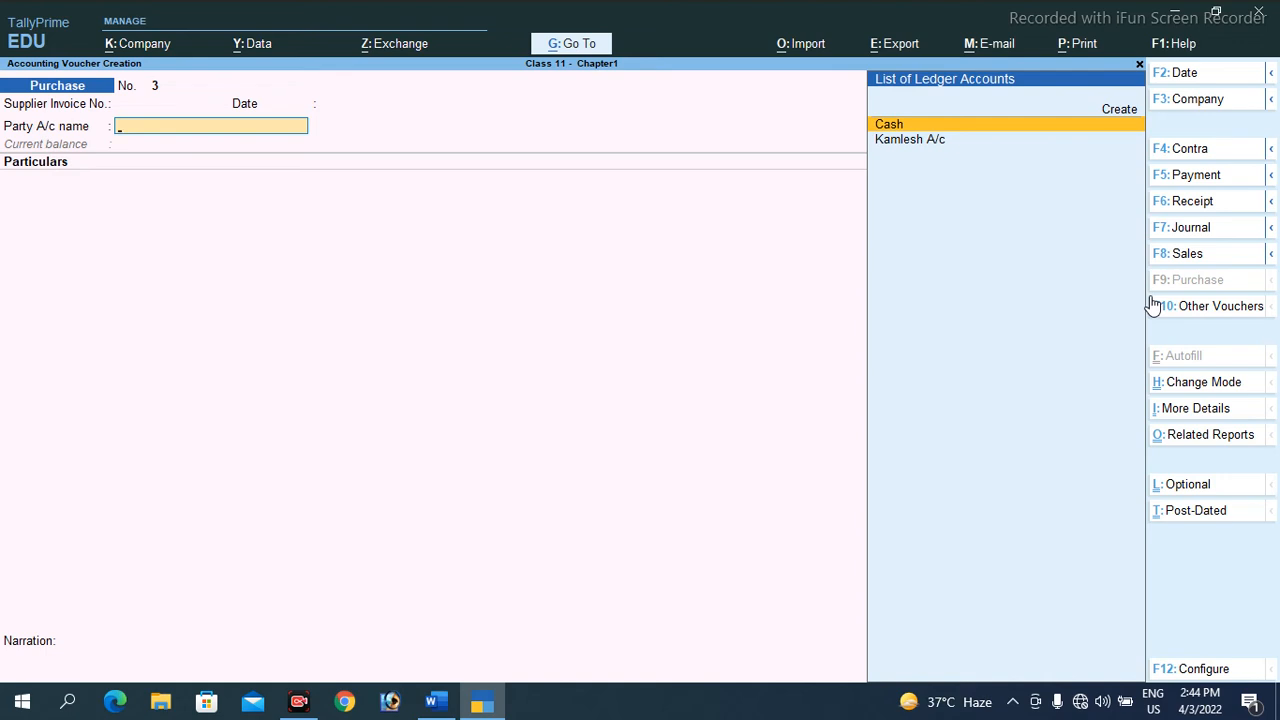
Create the Q6 supplier's ledger under Sundry Creditors as the voucher's party account, skipping the receipt and party details.
key("alt+c")
type("Sohan a/c")
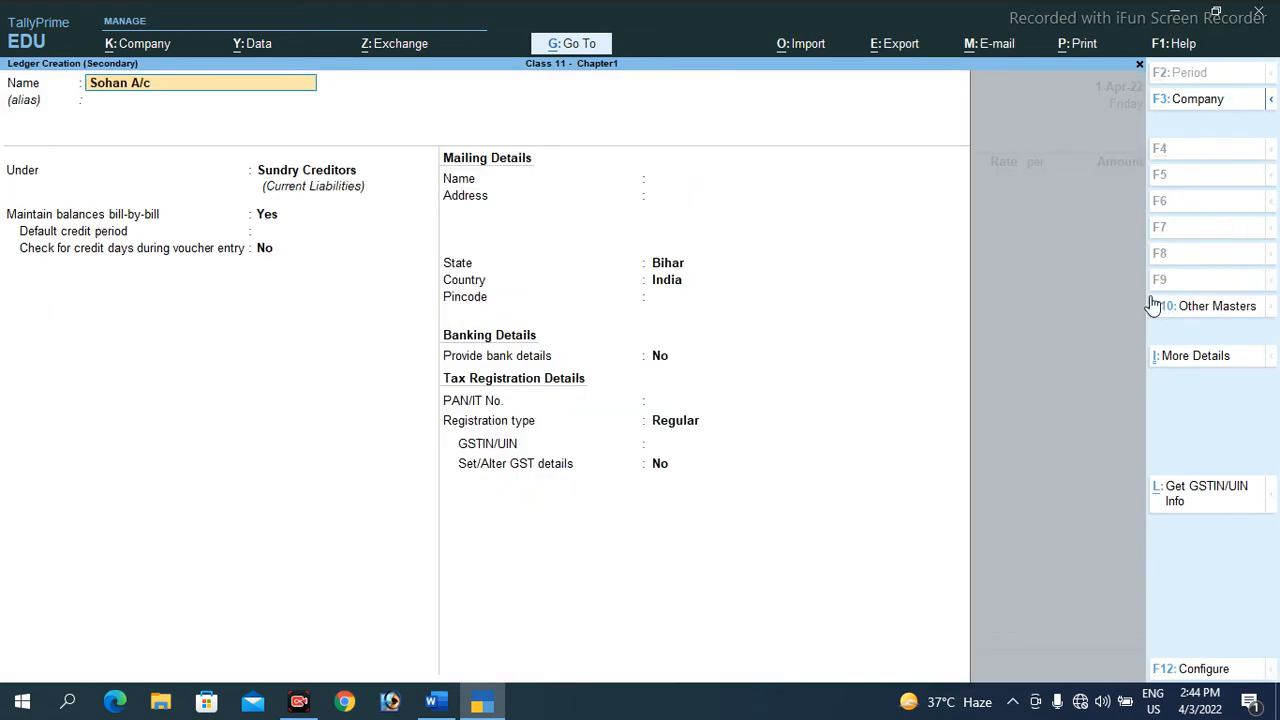
key("Return")
key("Return")
type("Su")
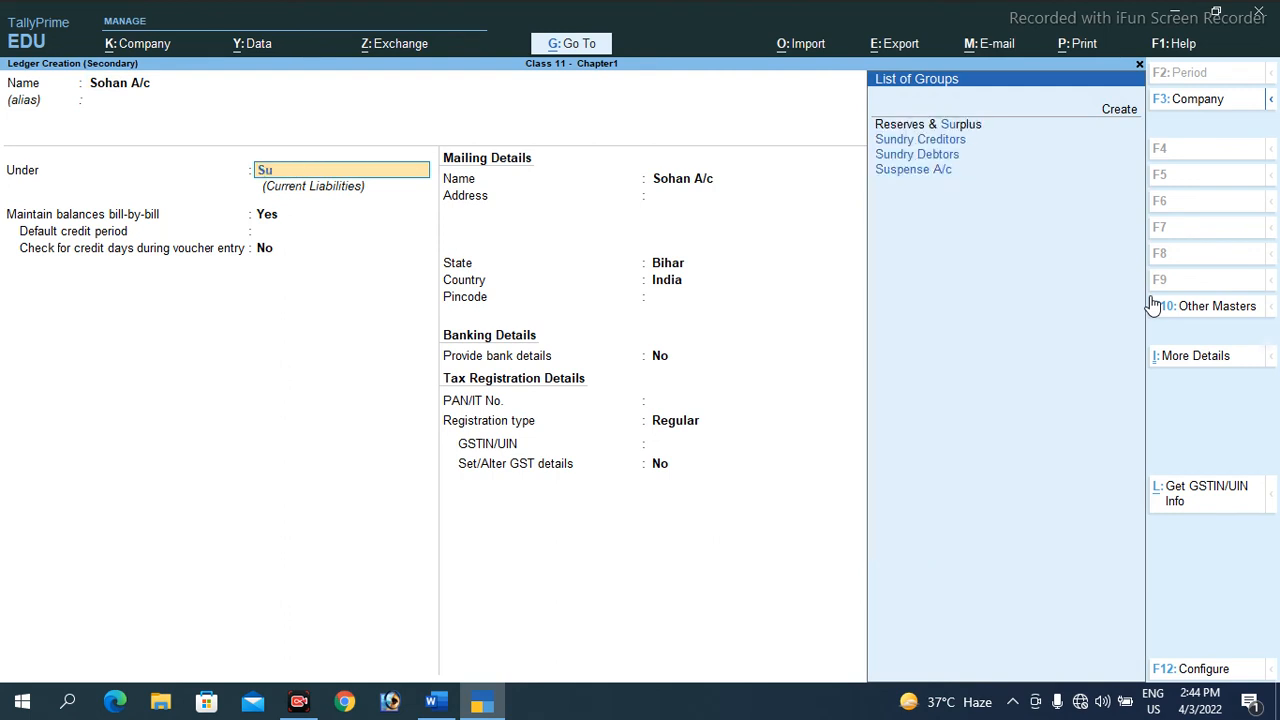
key("Down")
key("Down")
key("Up")
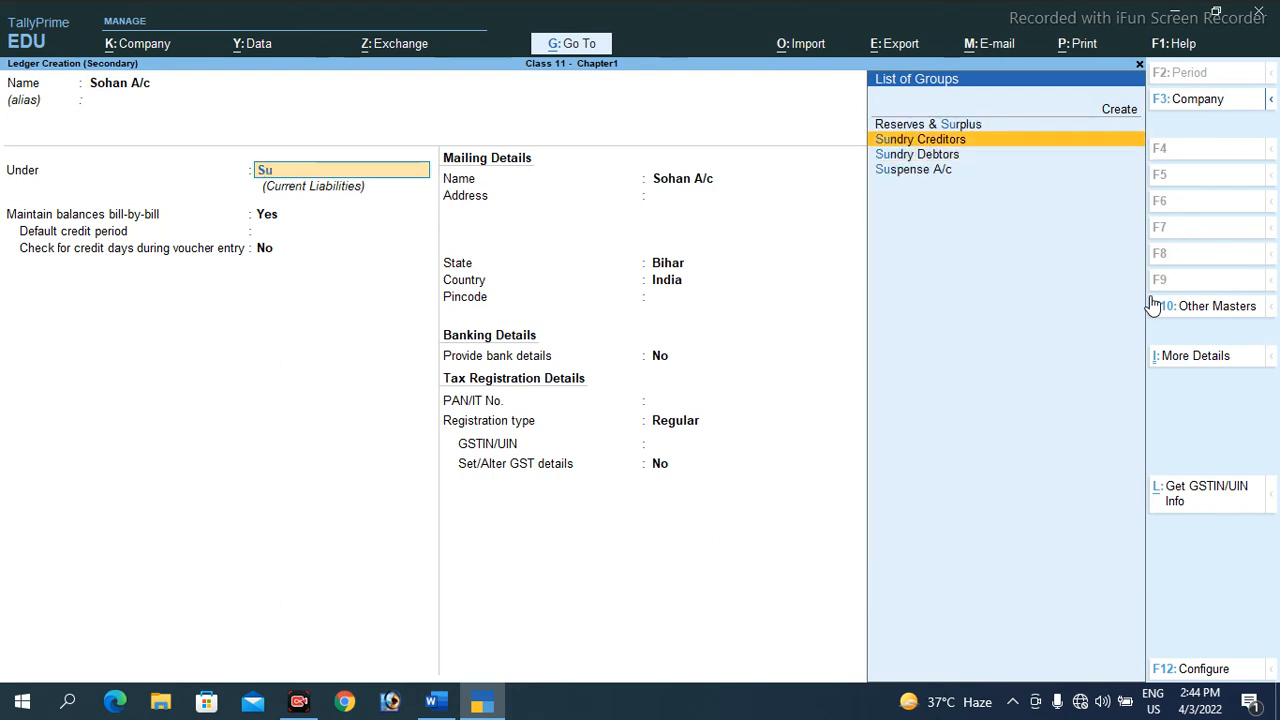
key("Return")
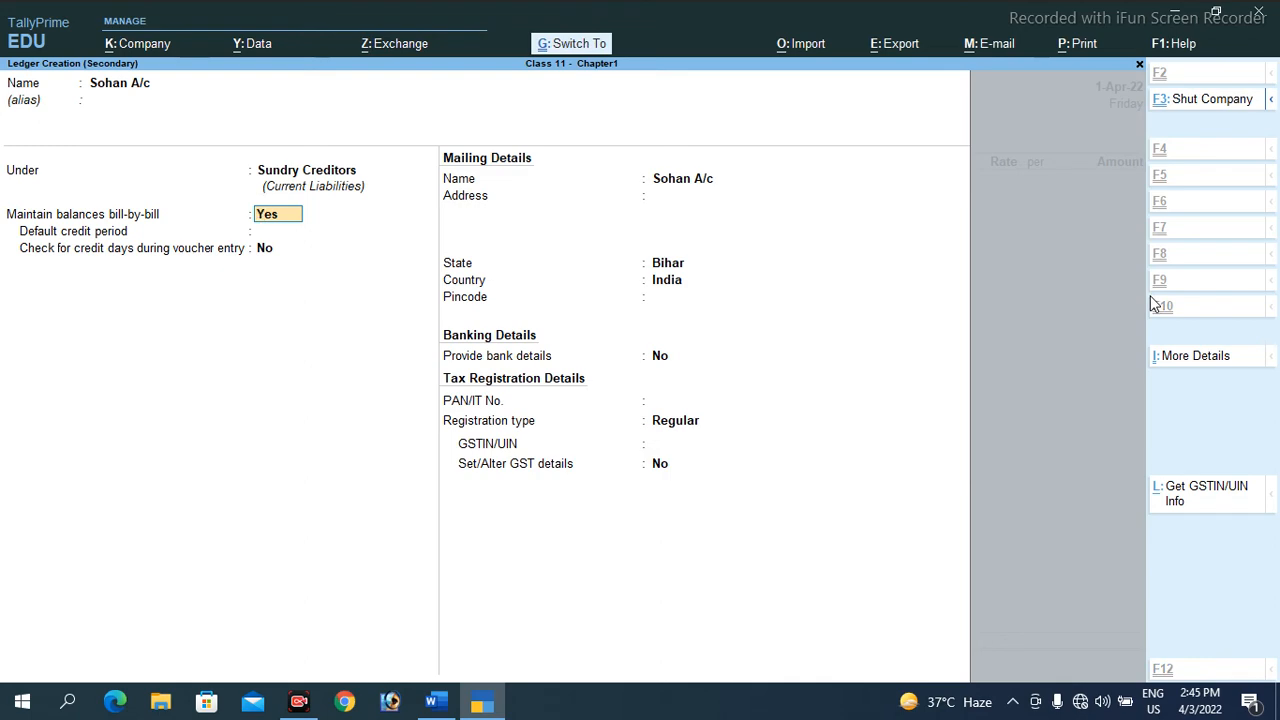
key("ctrl+a")
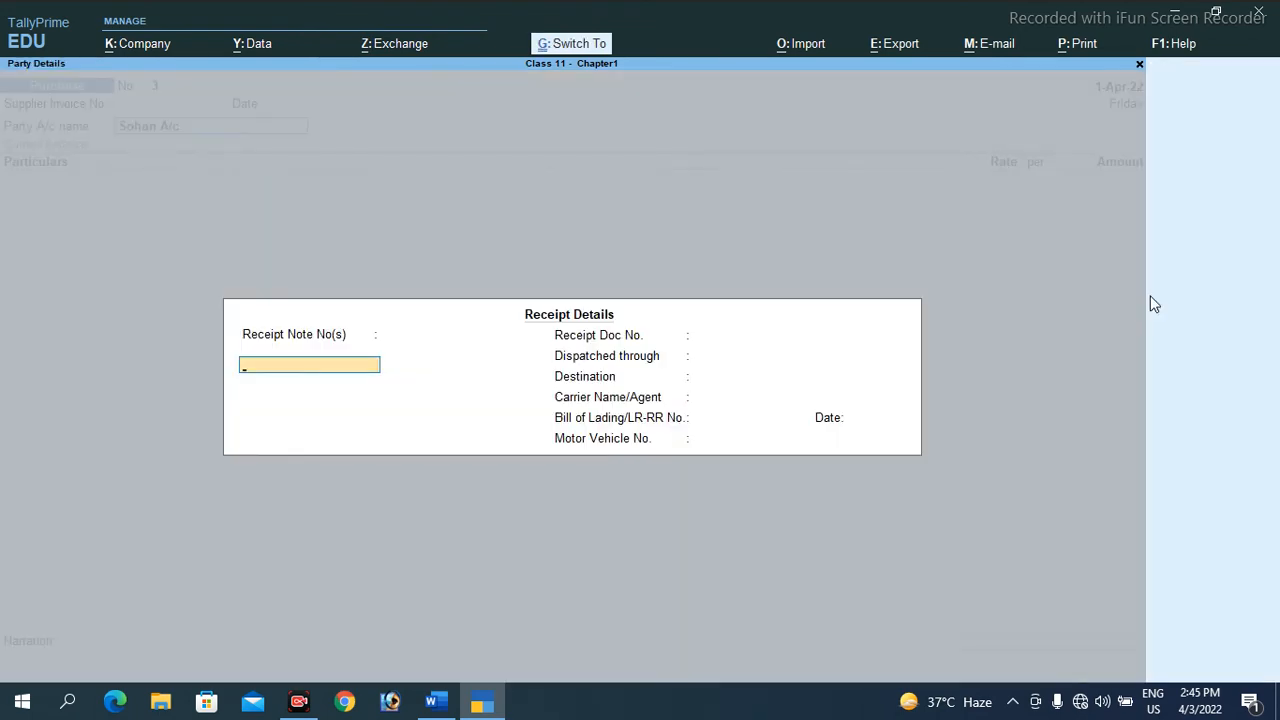
key("Escape")
key("ctrl+a")
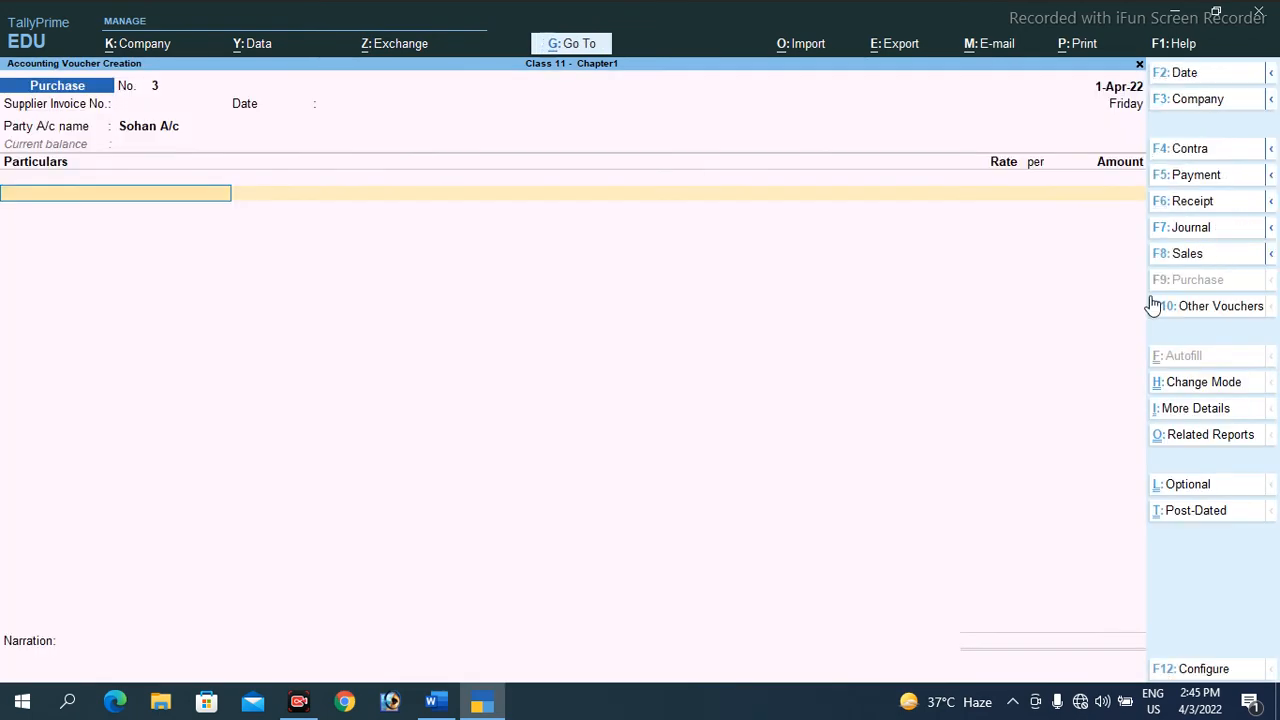
Check the Q6 entry in the Word document and add Purchase A/c to the purchase voucher with an amount of 6000.
key("alt+Tab")
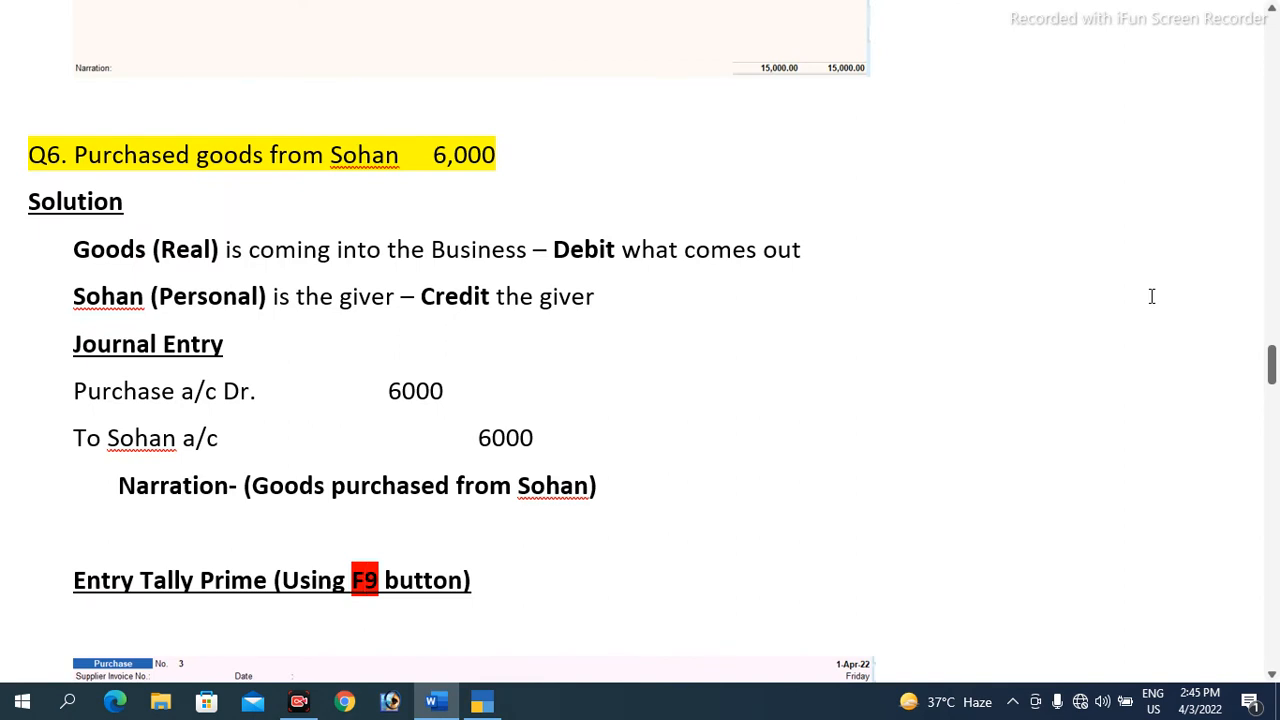
key("alt+Tab")
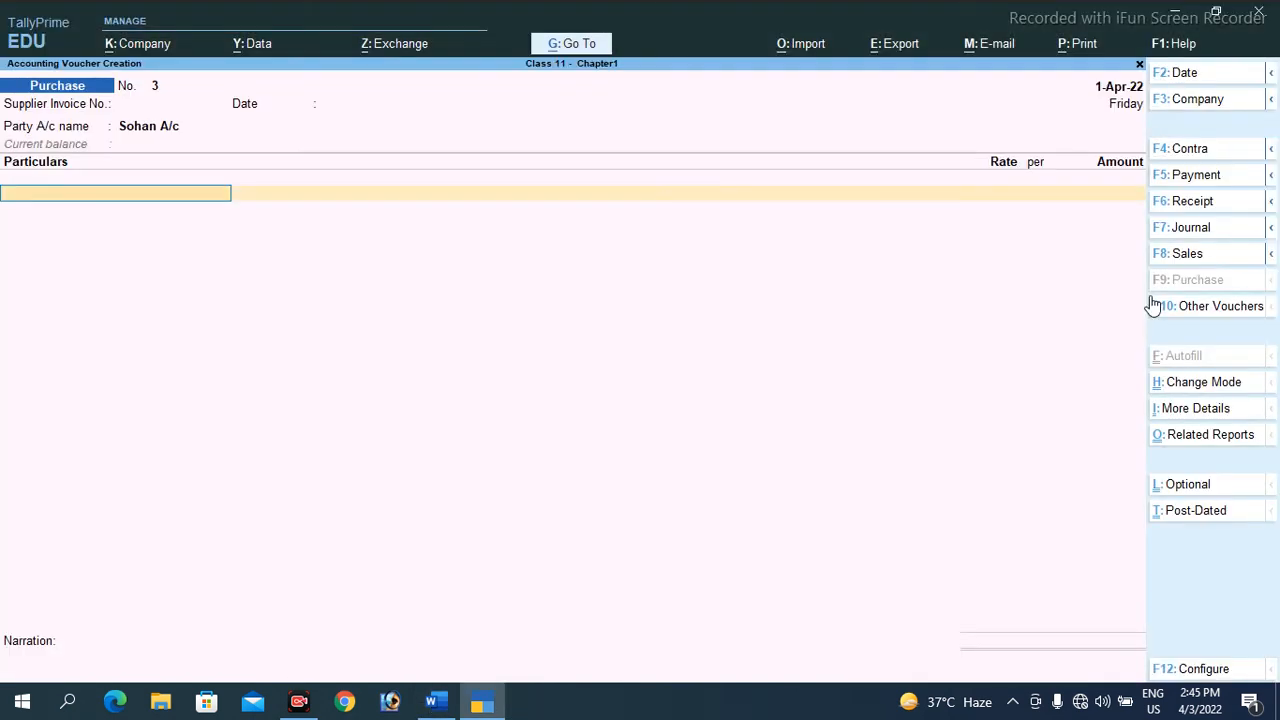
key("Down")
key("Down")
key("Down")
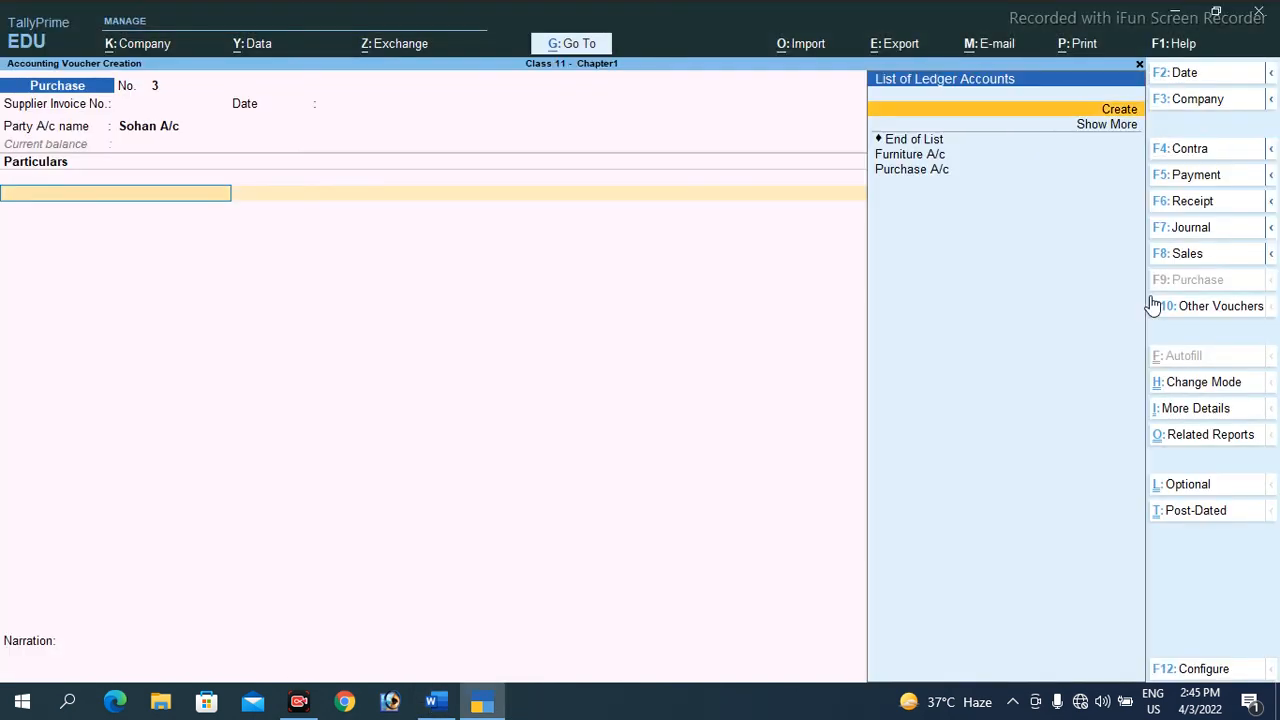
key("Down")
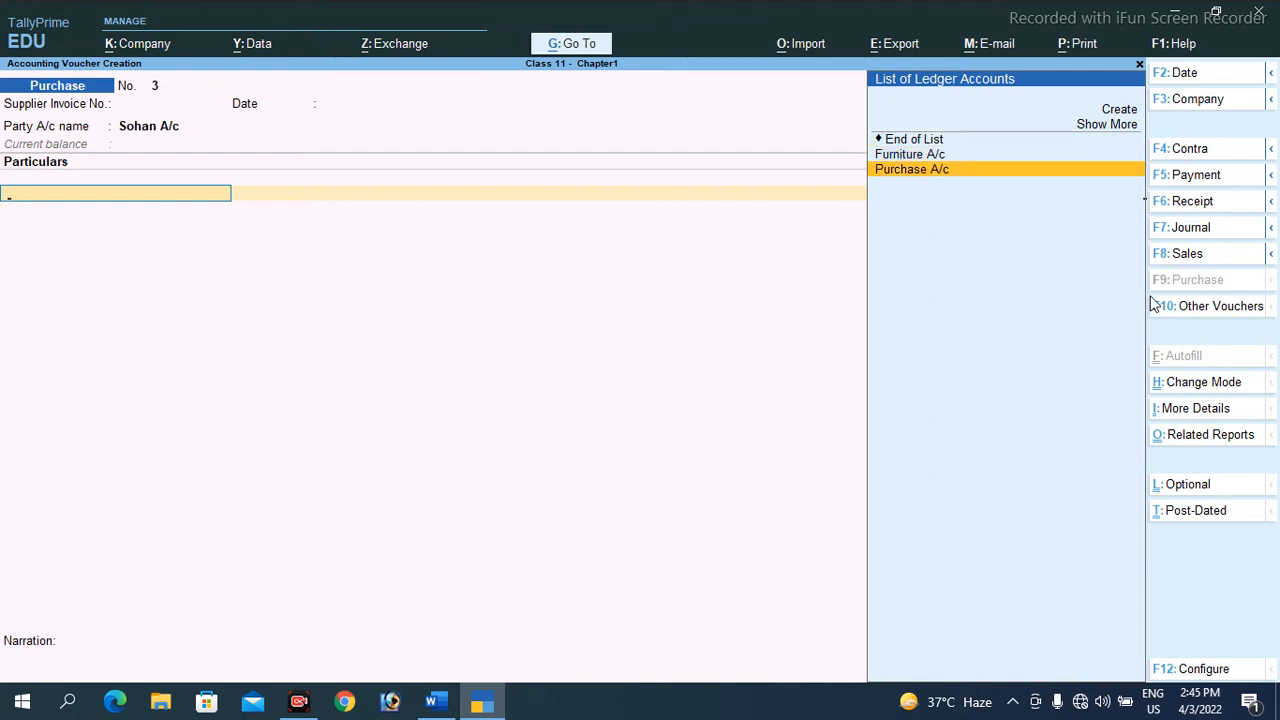
key("Return")
type("6000")
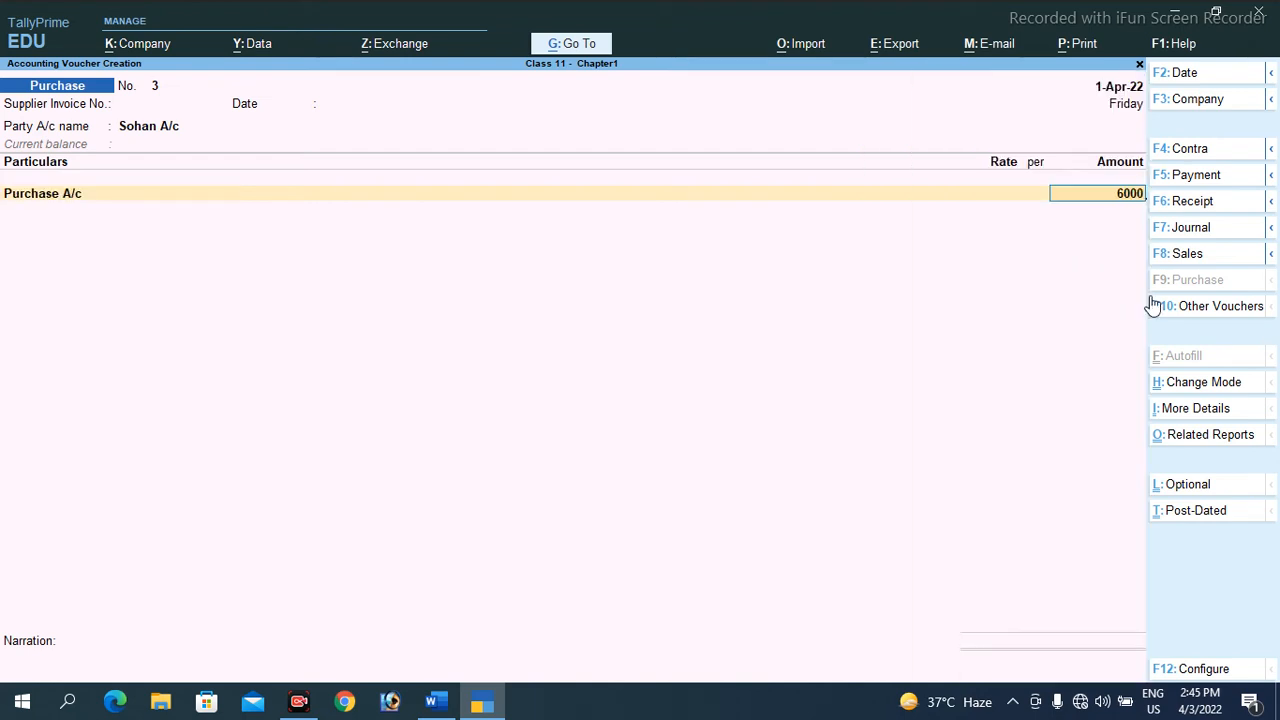
key("Return")
key("Return")
key("Return")
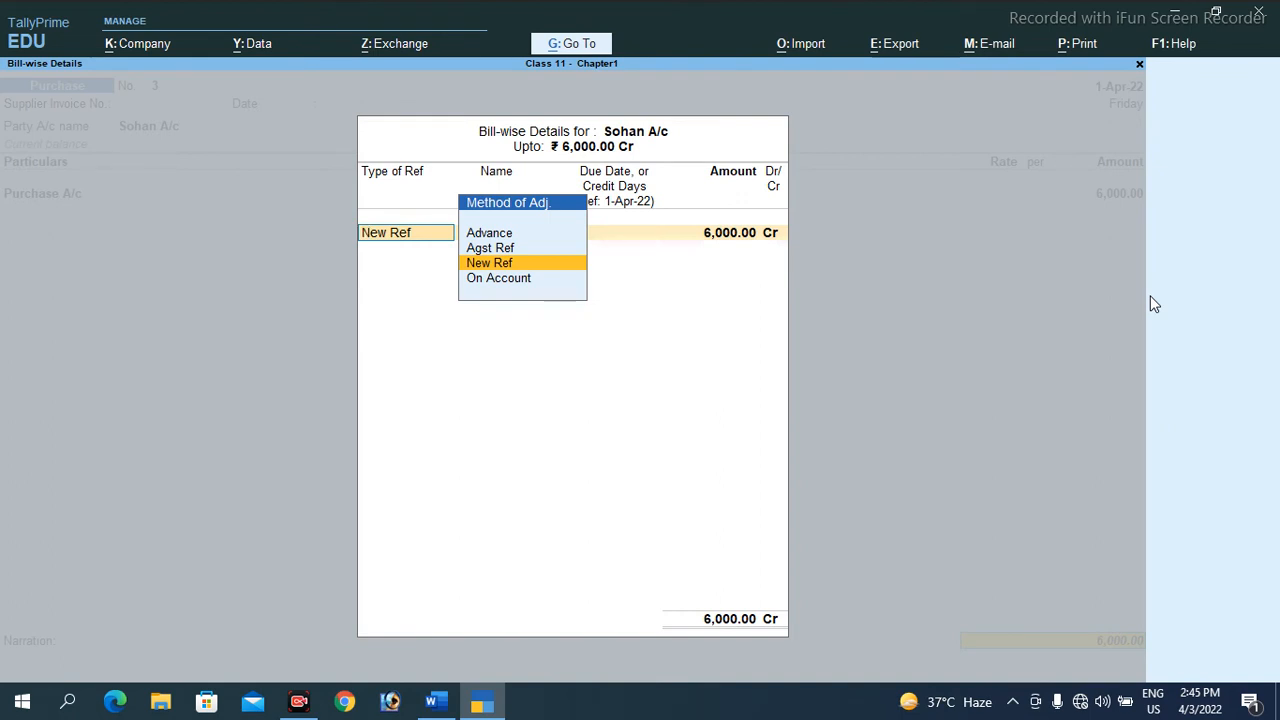
Record the supplier's bill-wise details as a New Ref named Bill2, with no due date.
key("Down")
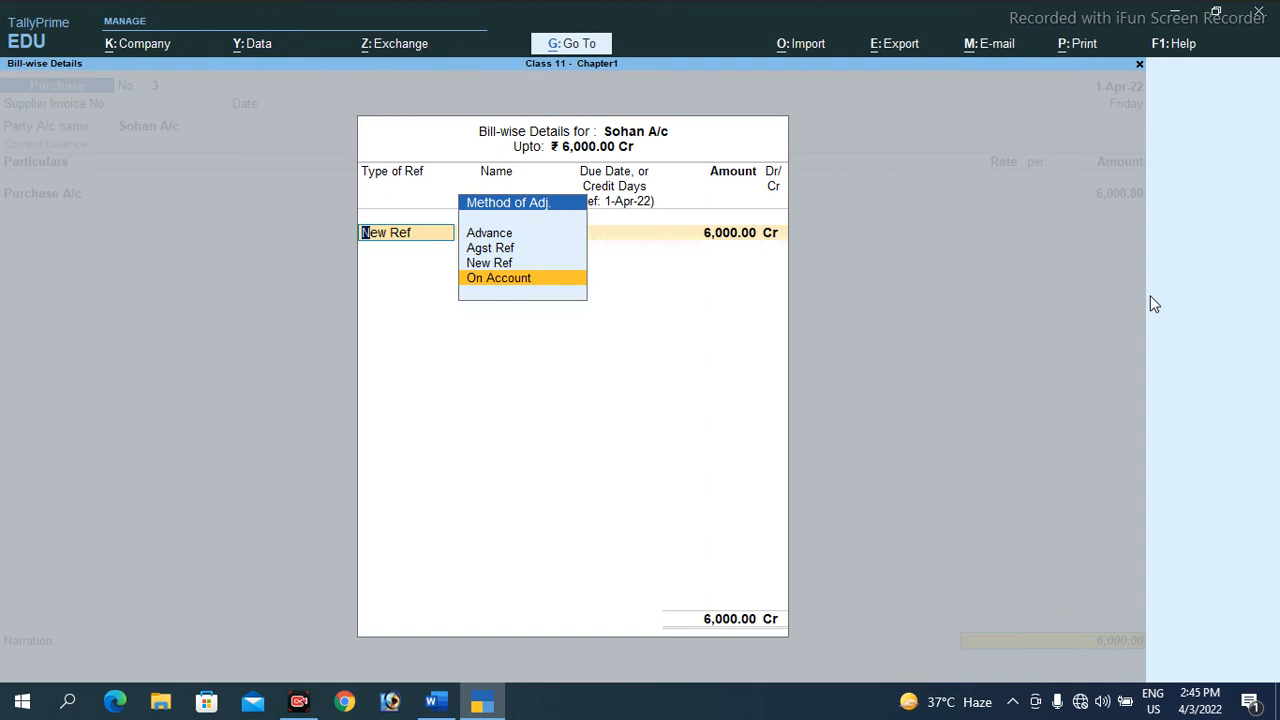
key("Up")
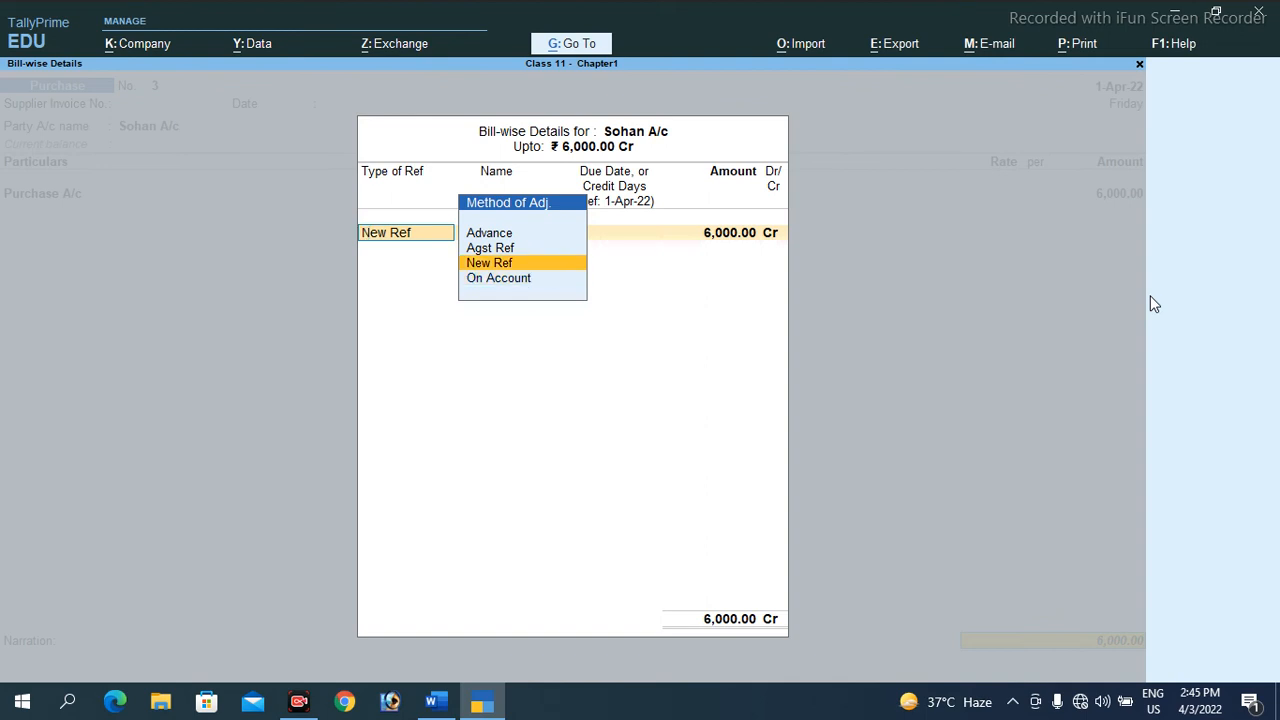
key("Return")
type("BNill")
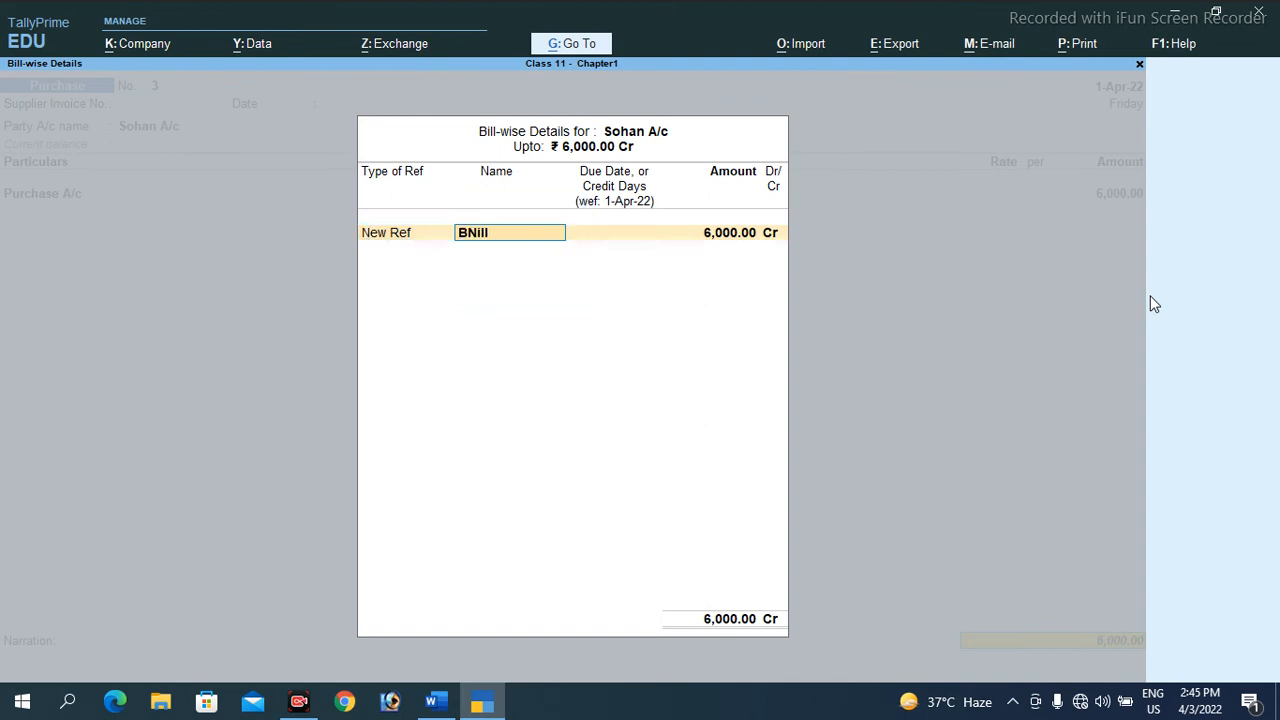
type("2")
key("Return")
key("Return")
key("Return")
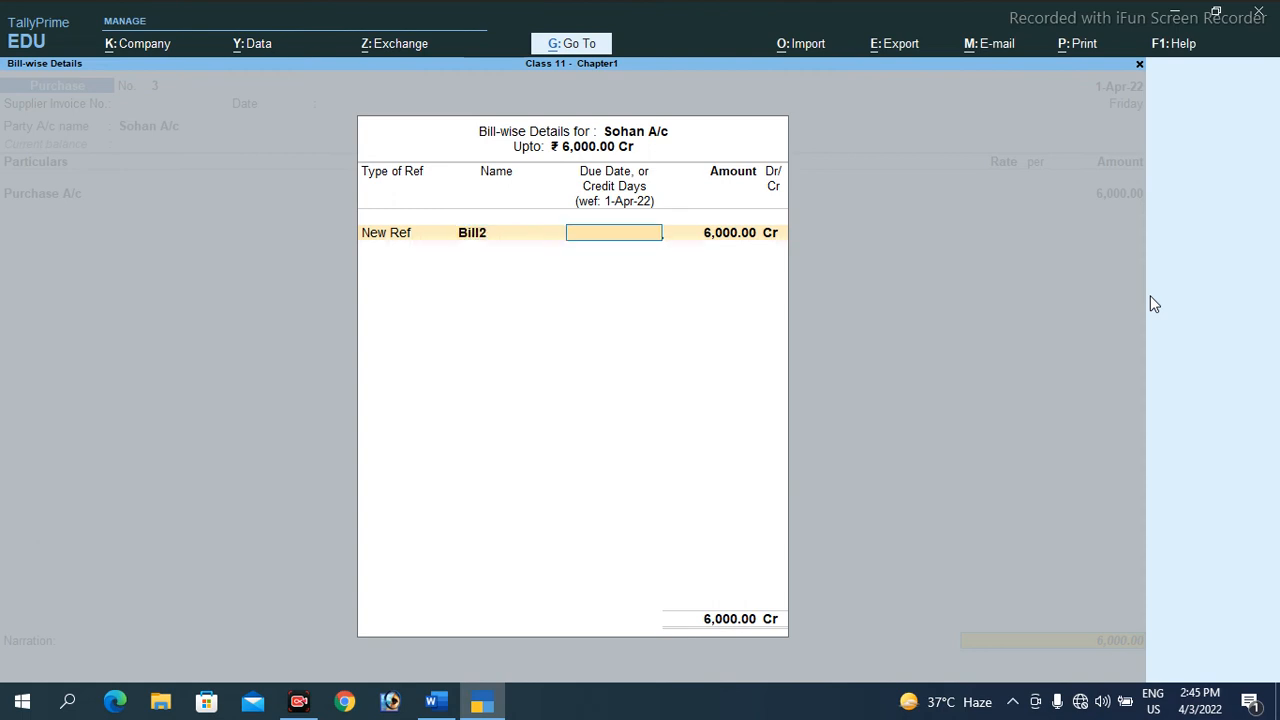
key("Return")
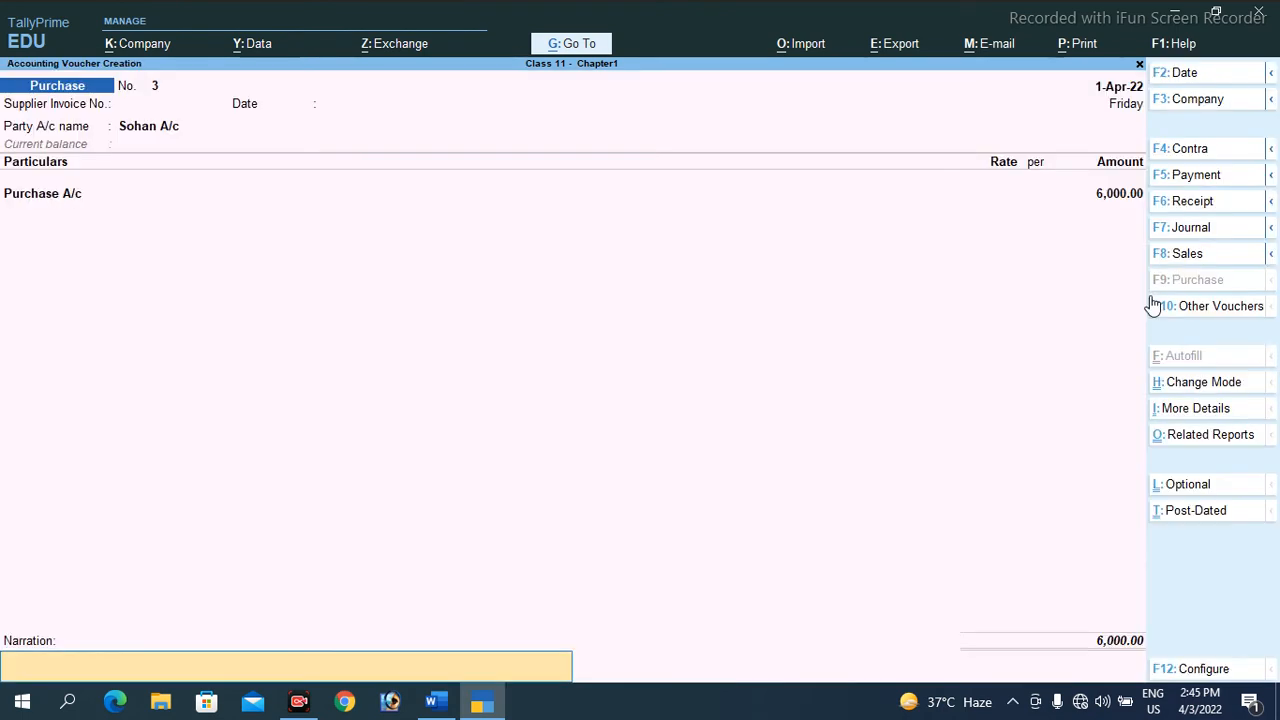
Enter the Q6 goods purchase narration and save the purchase voucher.
type("Goods purchased from Sohan")
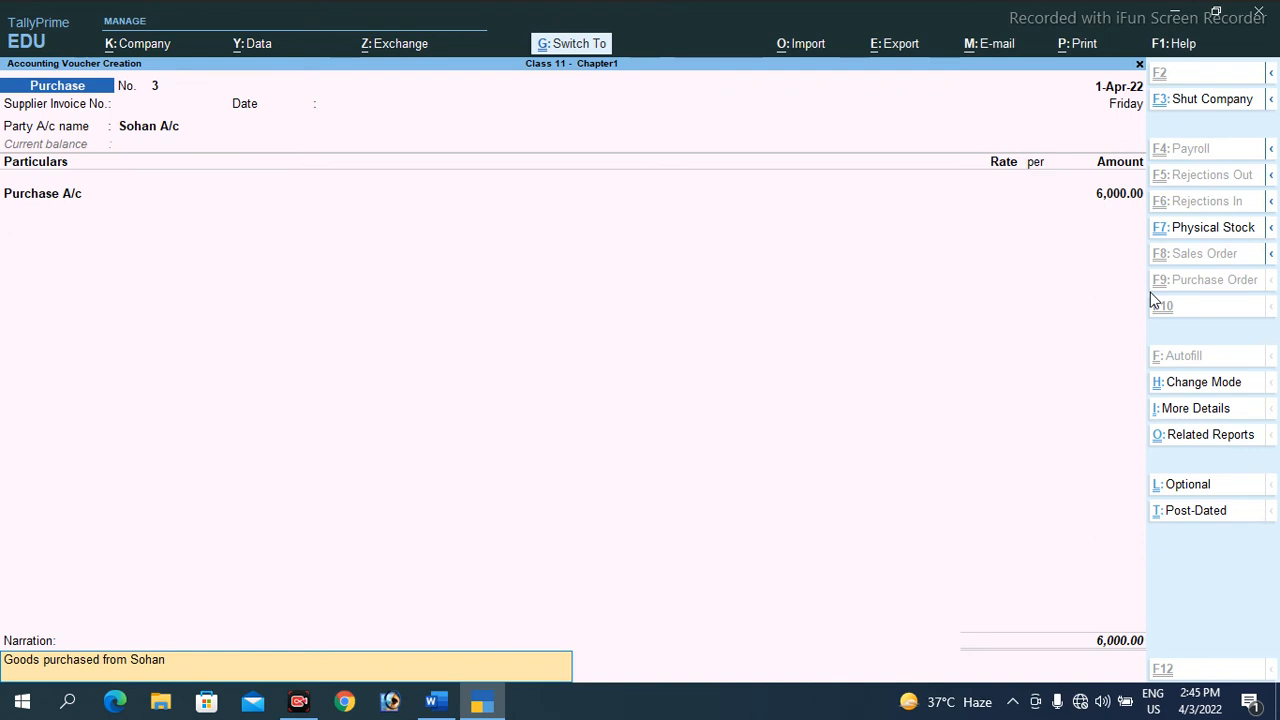
key("ctrl+a")
Switch to the Word document, italicize "for cash 8,000" in the Q7 question and select the supplier's name there.
key("alt+Tab")
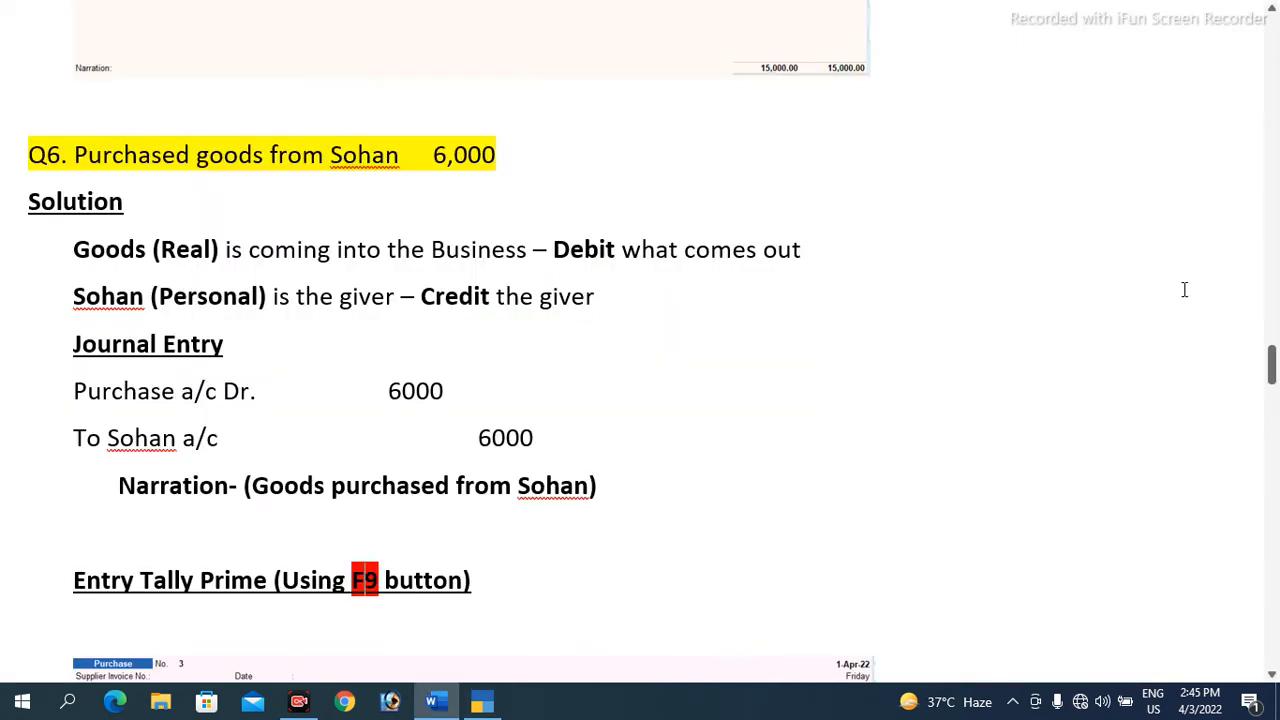
scroll(1184, 289, "down", 5)
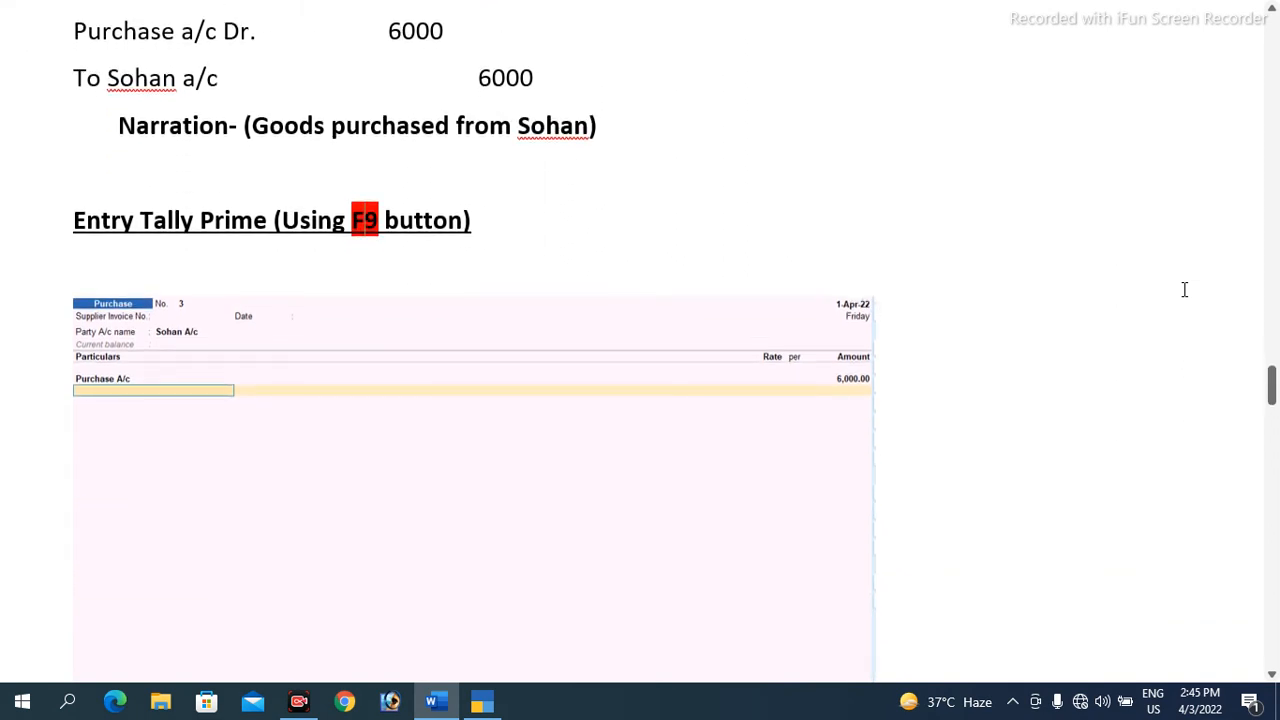
scroll(1184, 289, "down", 8)
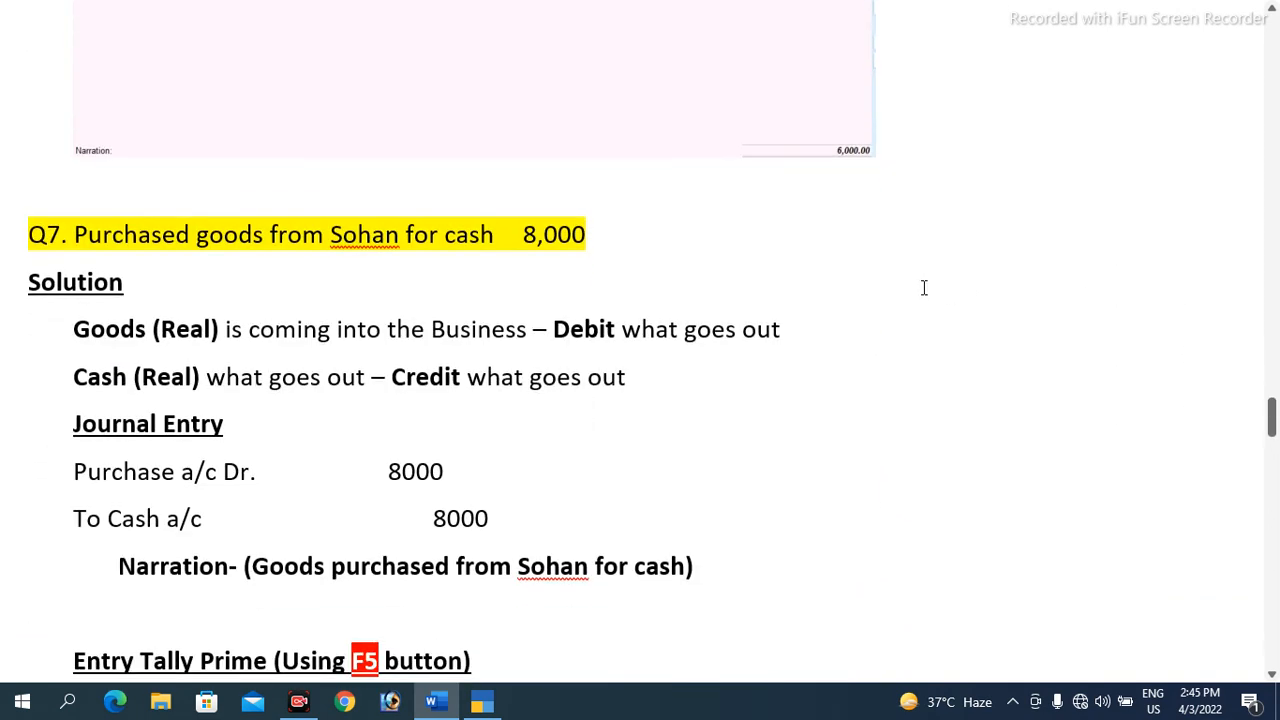
left_click(140, 234)
left_click_drag(196, 236, 590, 236)
left_click(390, 306)
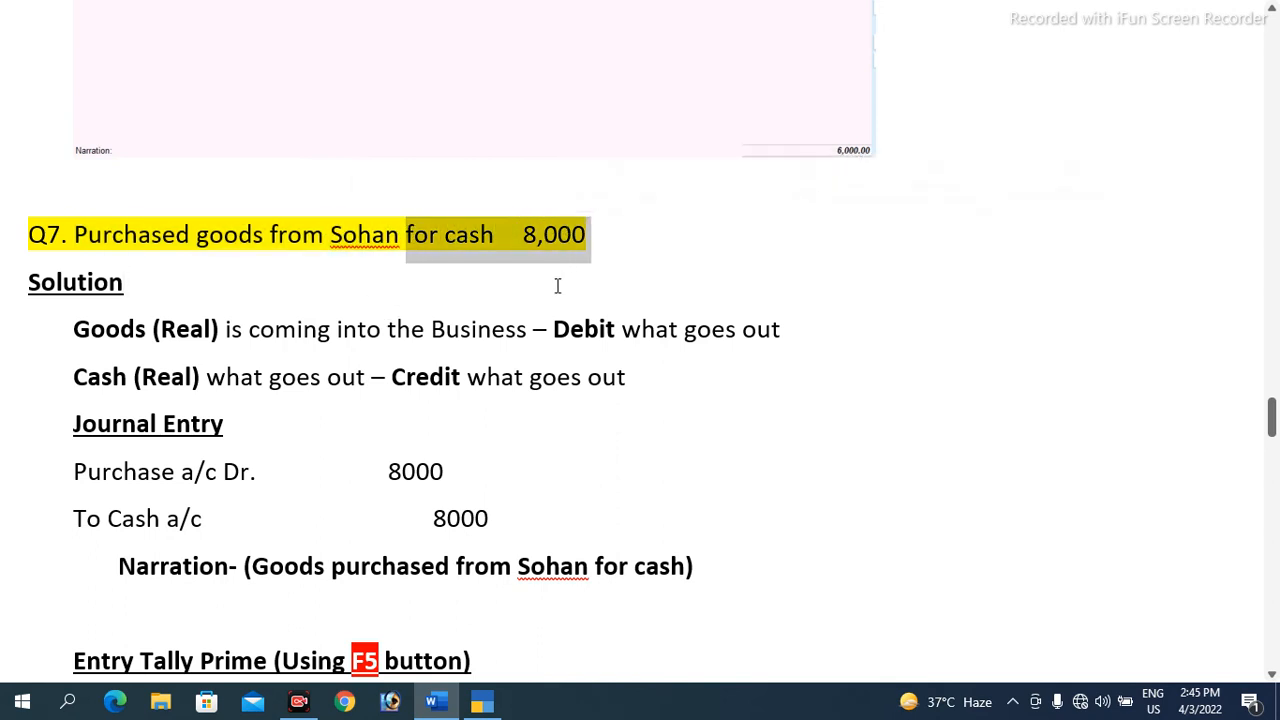
key("ctrl+i")
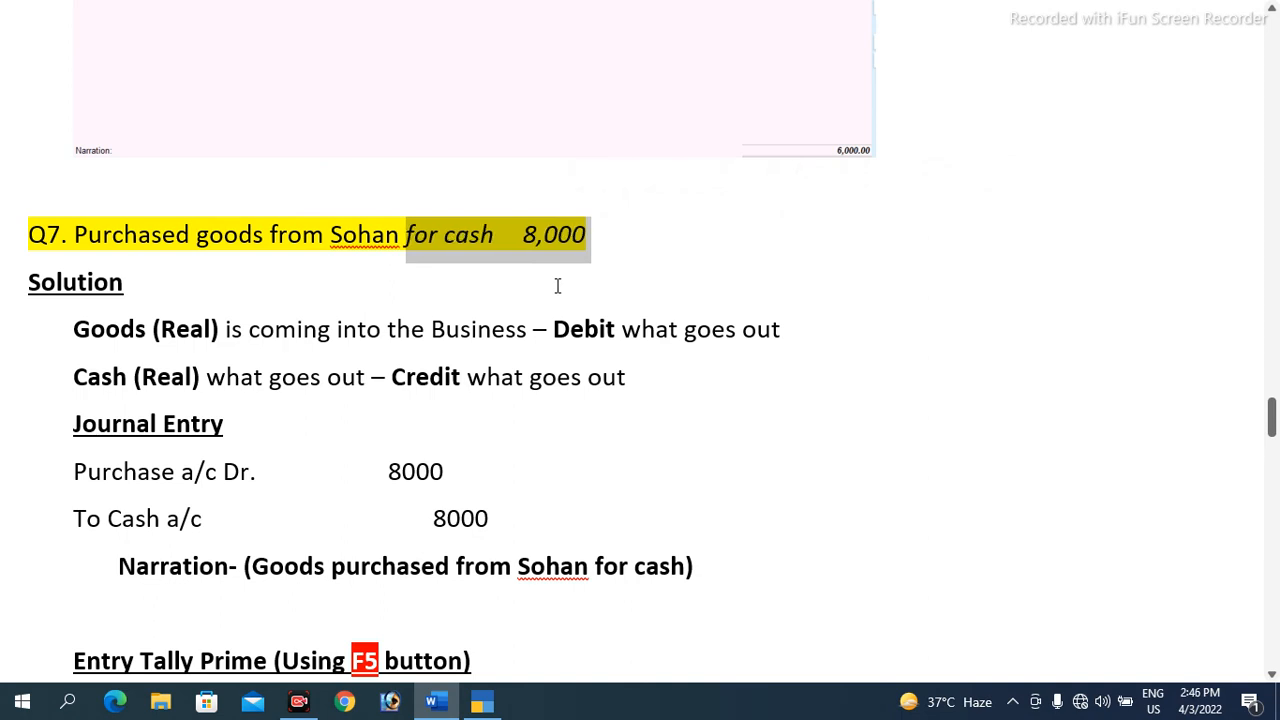
left_click(365, 249)
left_click_drag(332, 233, 399, 232)
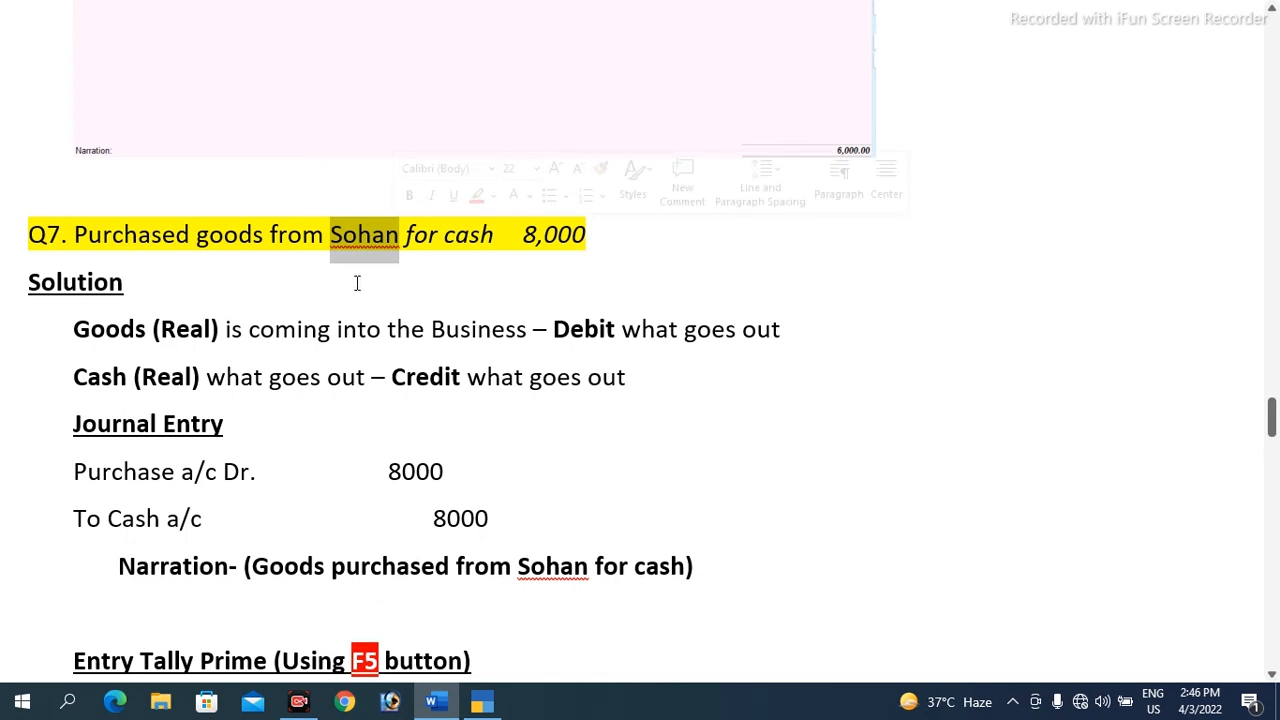
Review the Q7 question and change "goes out" to "comes in" after Debit in its Goods (Real) solution line.
left_click(519, 234)
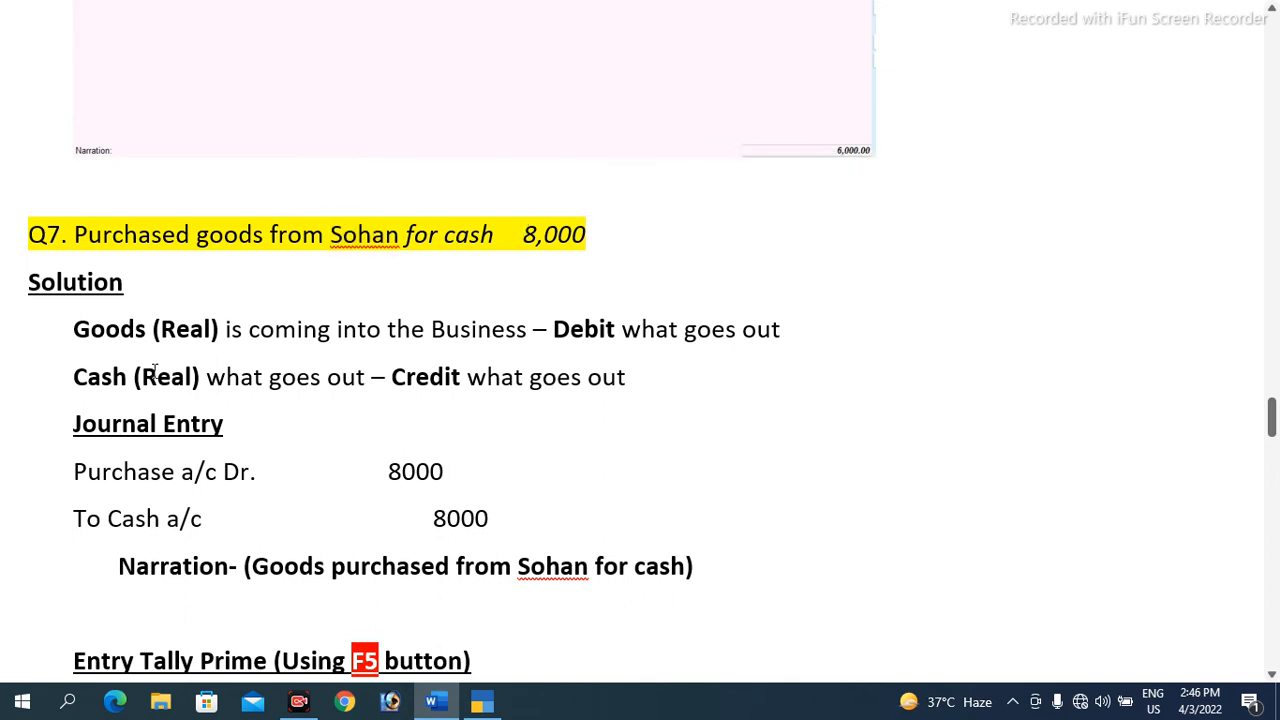
left_click_drag(74, 330, 193, 331)
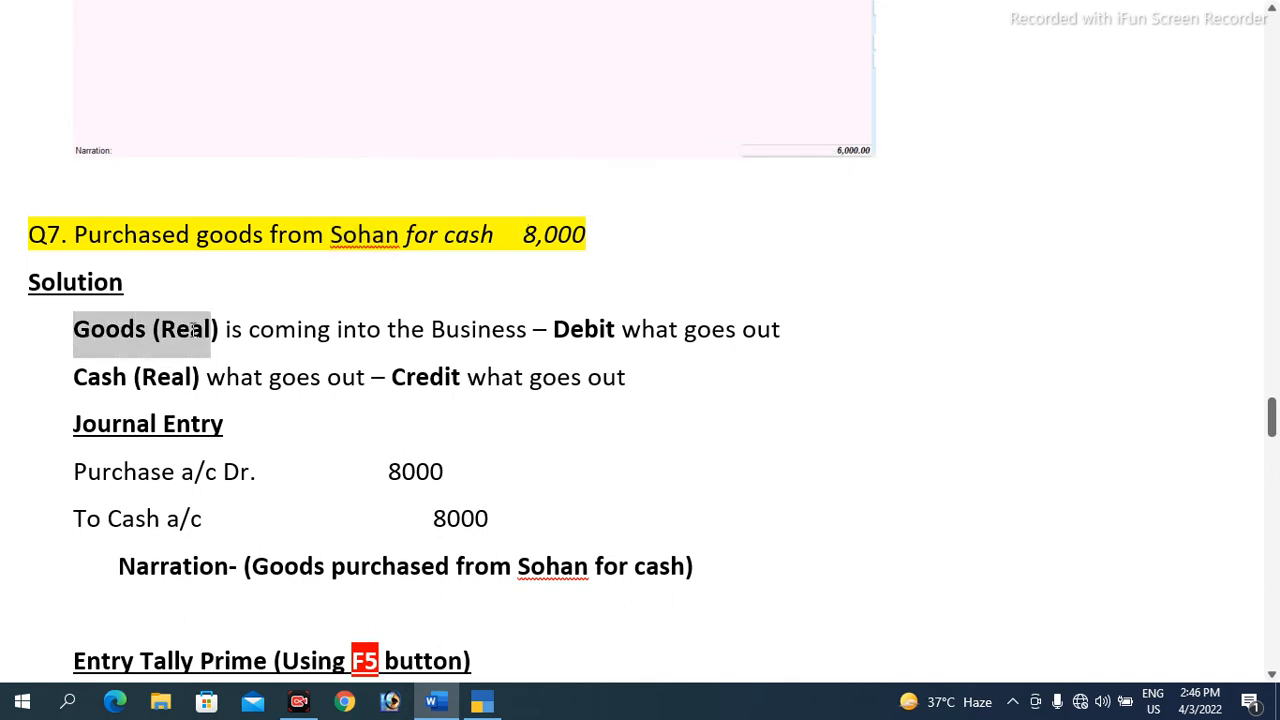
left_click_drag(366, 331, 452, 326)
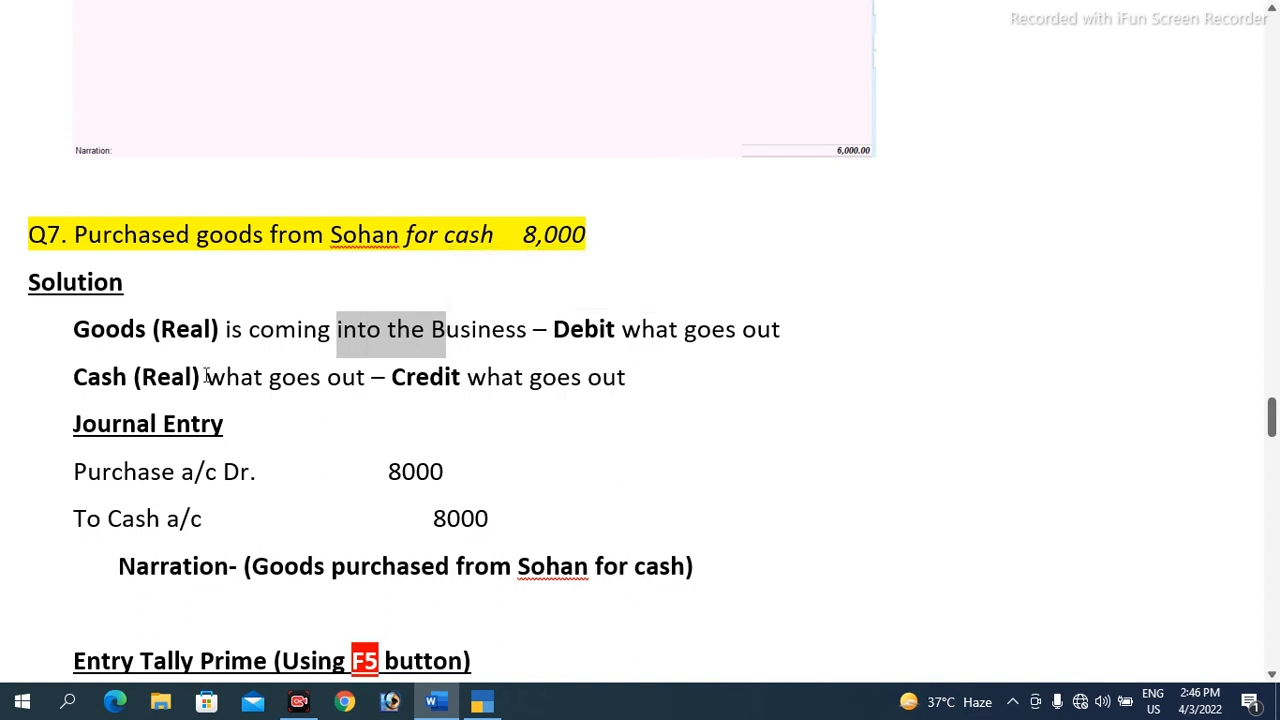
left_click_drag(93, 338, 225, 335)
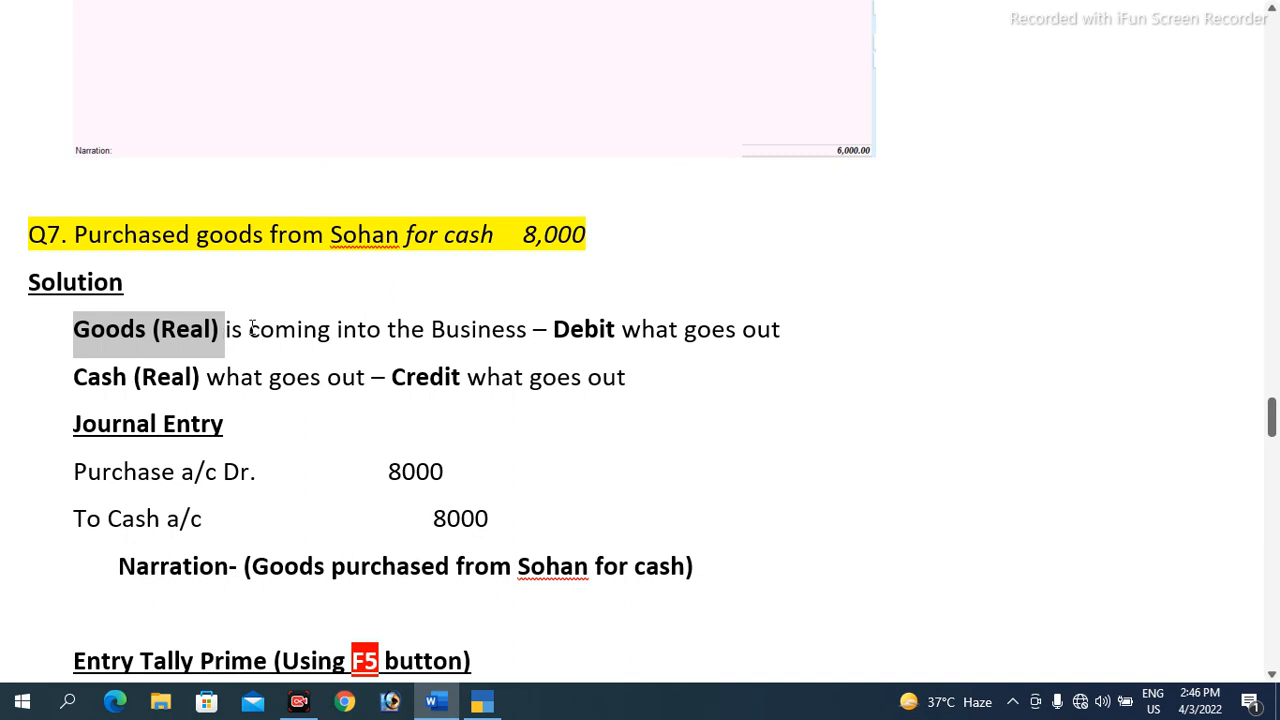
left_click(552, 331)
left_click(685, 330)
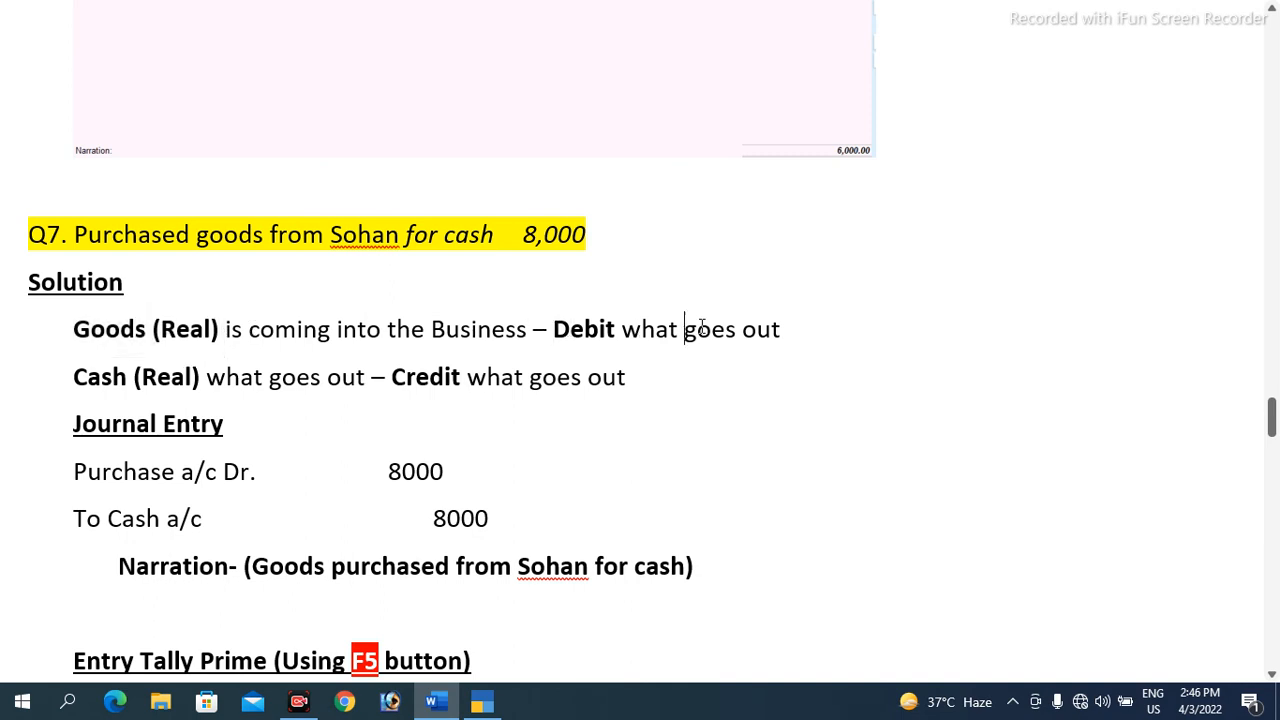
key("shift+Right")
key("shift+Right")
key("shift+Right")
key("shift+Right")
type("comes")
key("End")
key("BackSpace")
key("BackSpace")
key("BackSpace")
type("in")
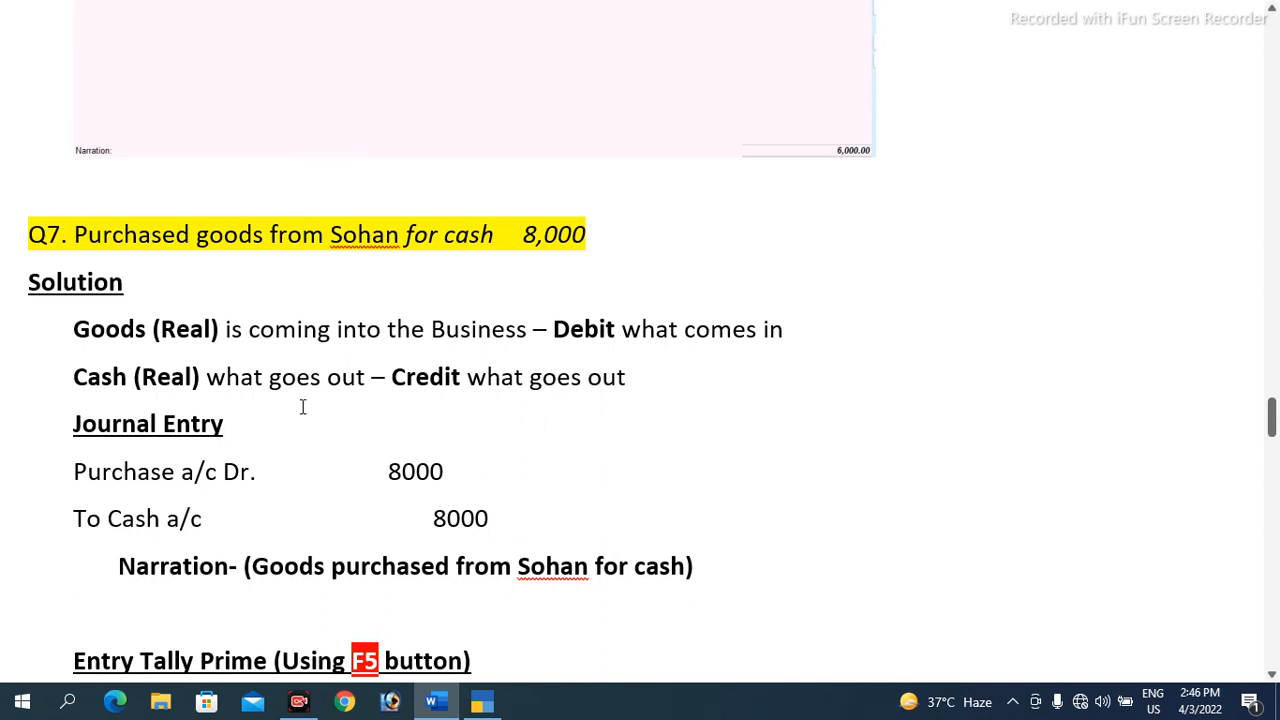
Examine the Q7 journal entry's purchase and cash lines, their amounts and the narration.
scroll(251, 465, "down", 1)
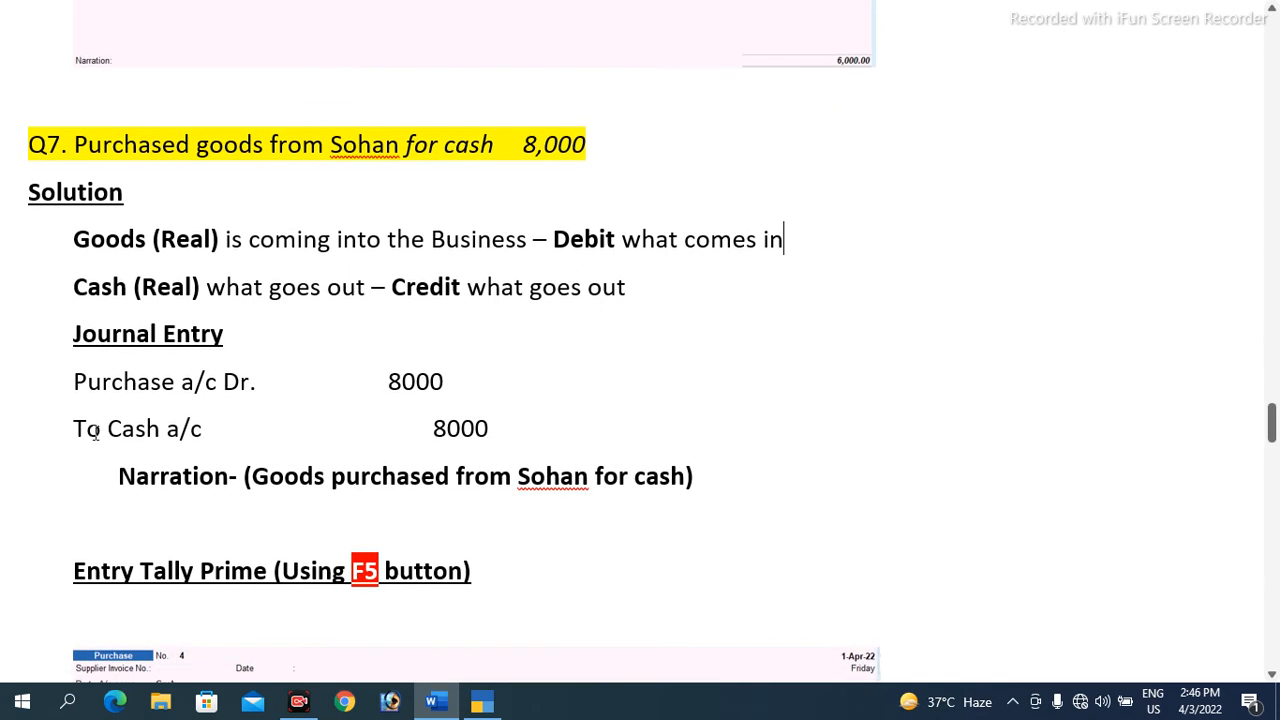
left_click(75, 381)
left_click_drag(145, 381, 414, 377)
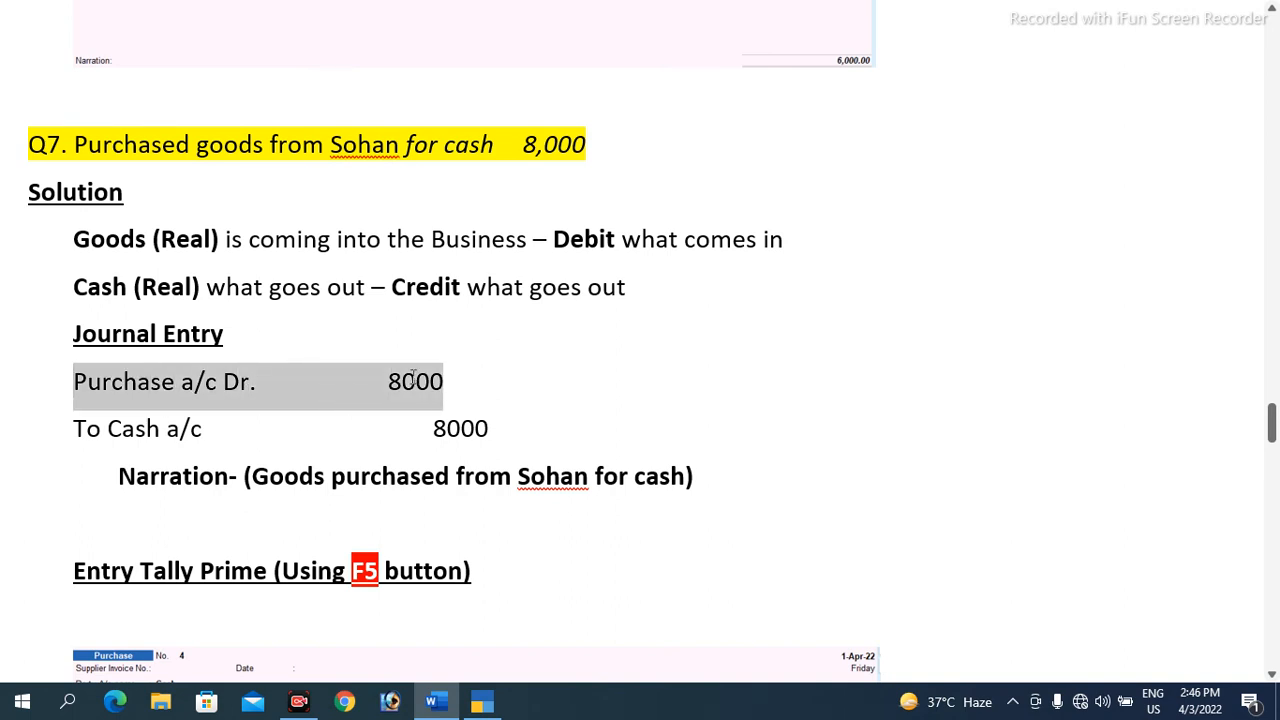
left_click(490, 428)
left_click(383, 398)
left_click(446, 428)
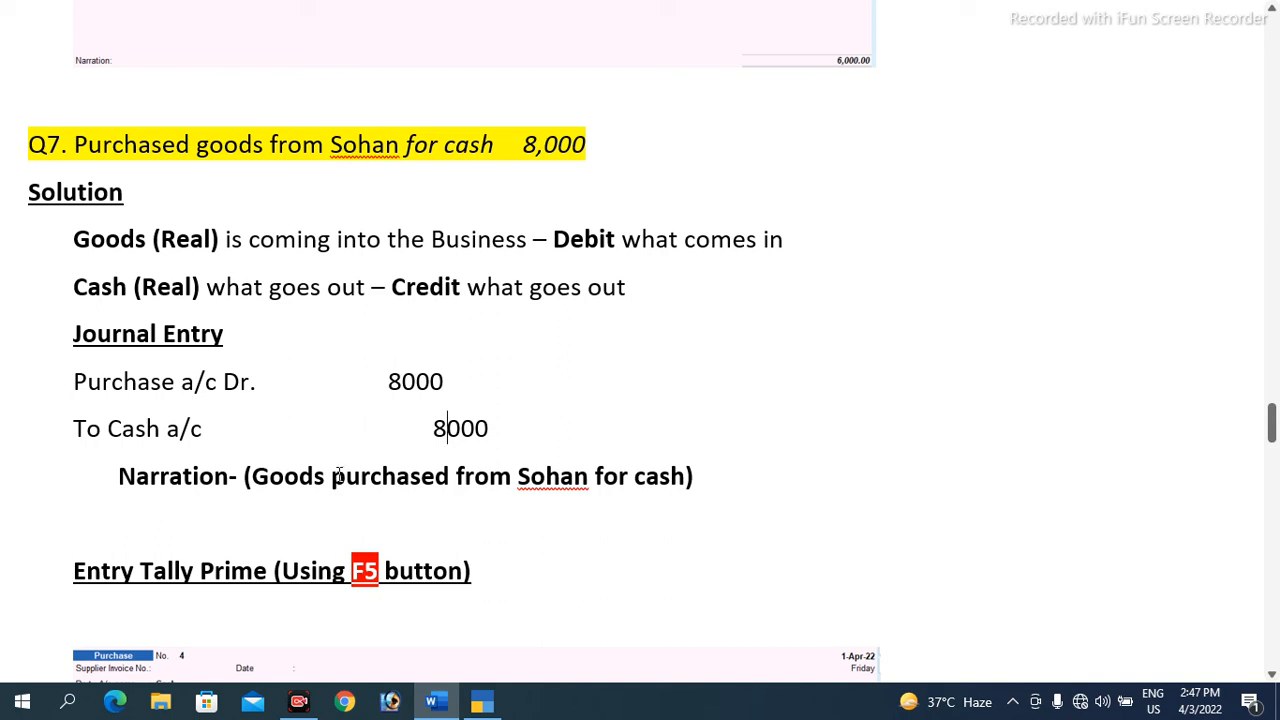
left_click_drag(254, 476, 660, 474)
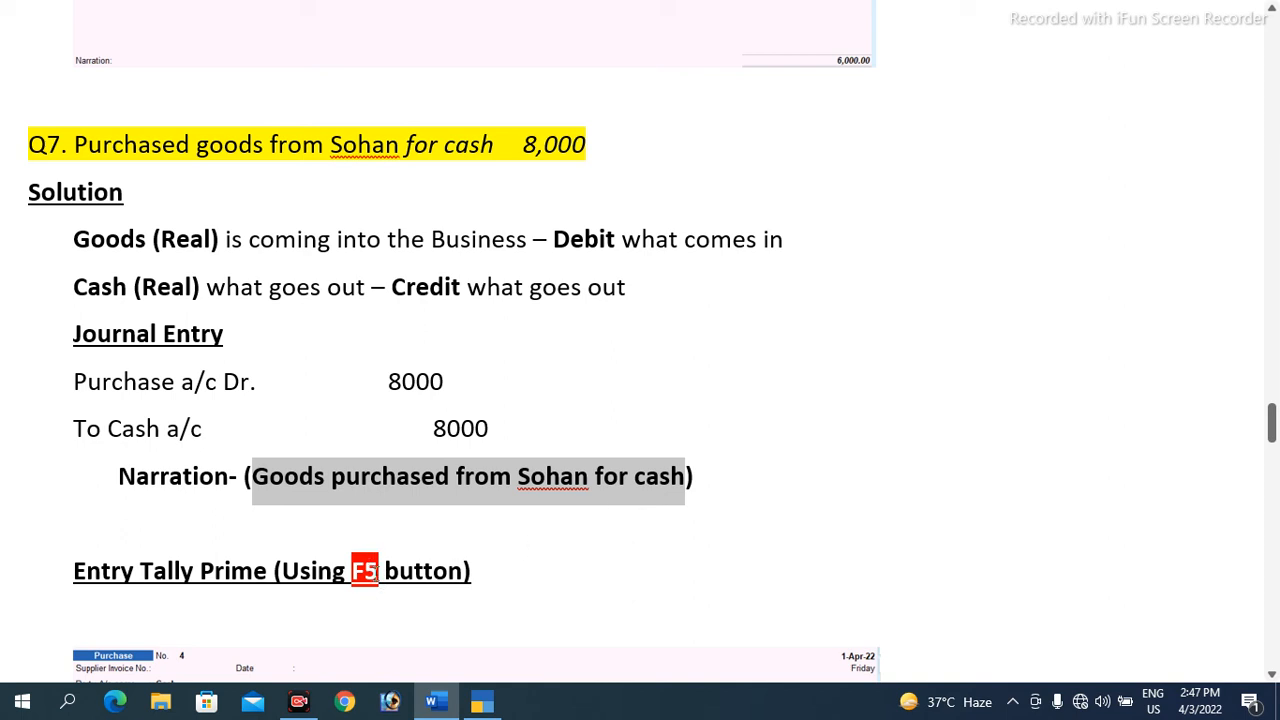
left_click(391, 604)
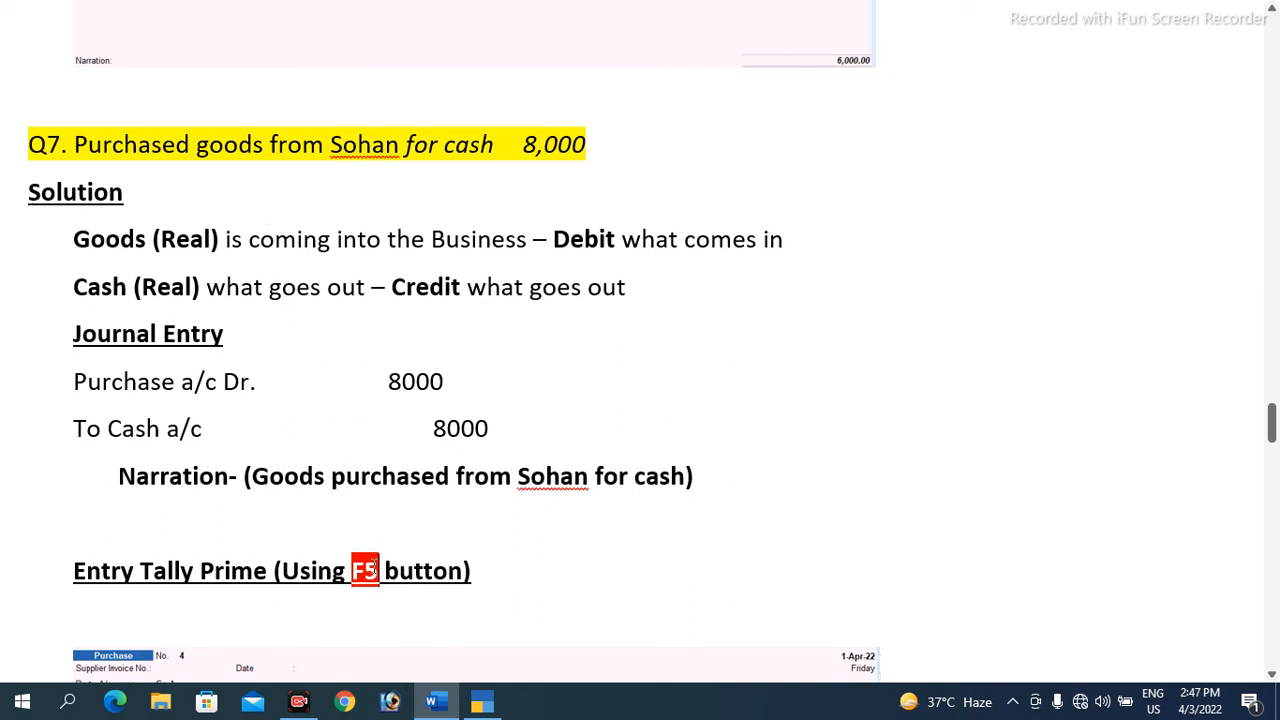
Insert F9 after F5 in Q7's "Entry Tally Prime" heading and highlight it red.
left_click(378, 570)
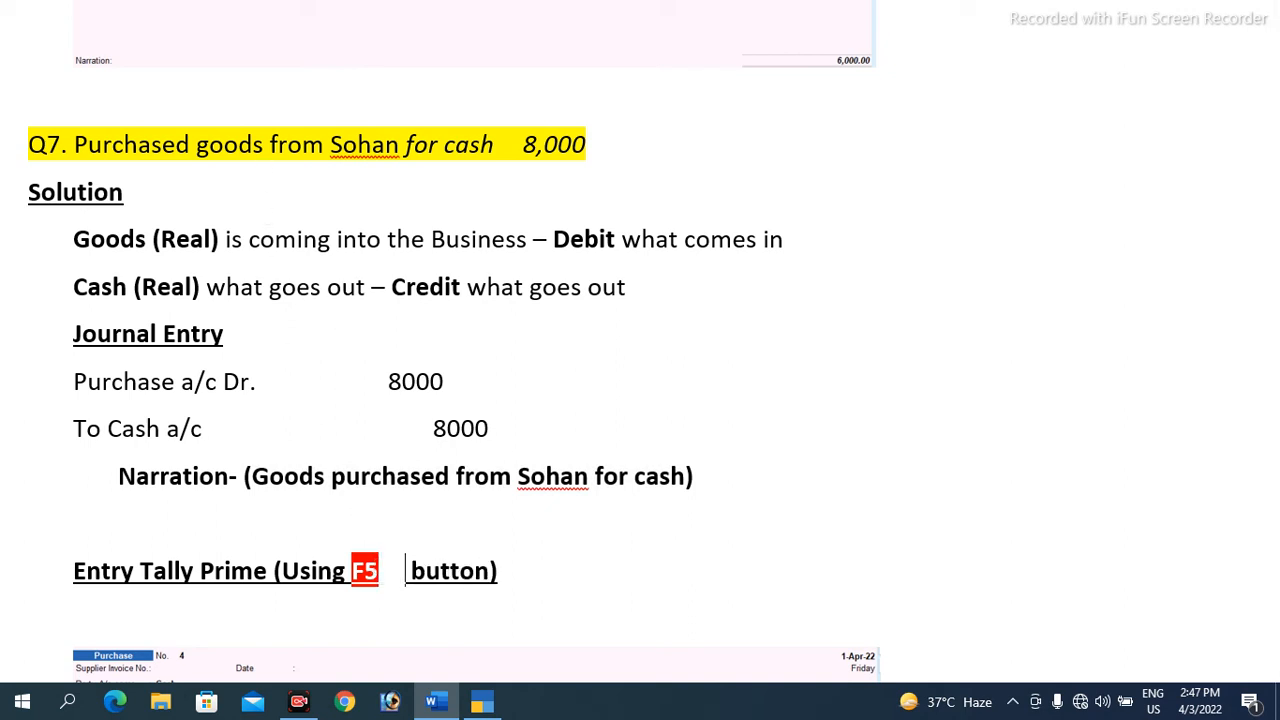
key("shift+Left")
key("shift+Left")
key("shift+Left")
key("shift+Left")
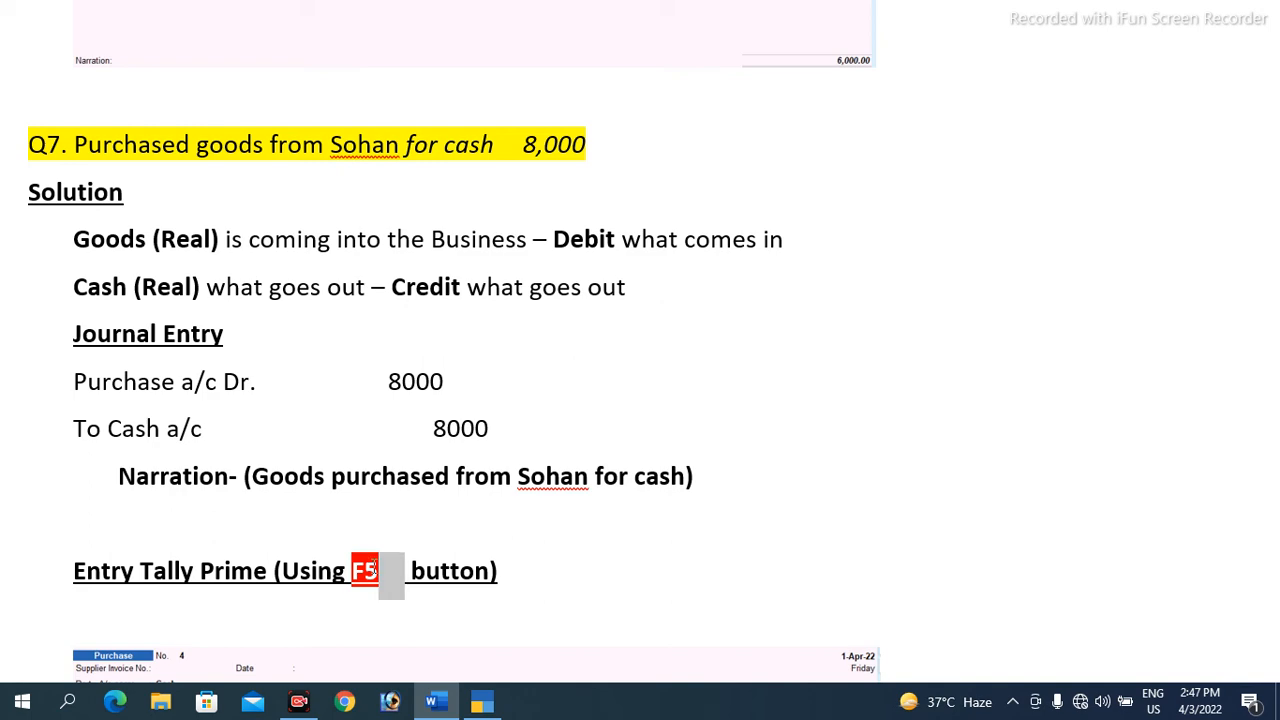
key("Escape")
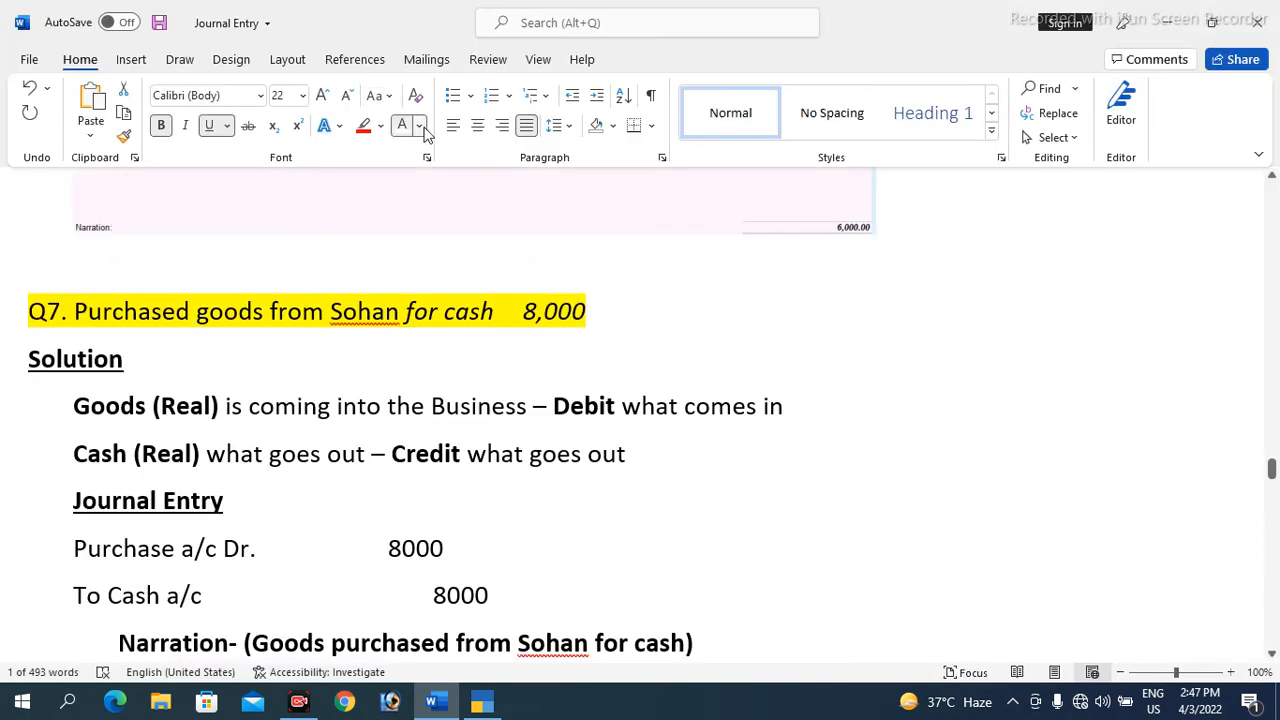
left_click(419, 125)
left_click(381, 128)
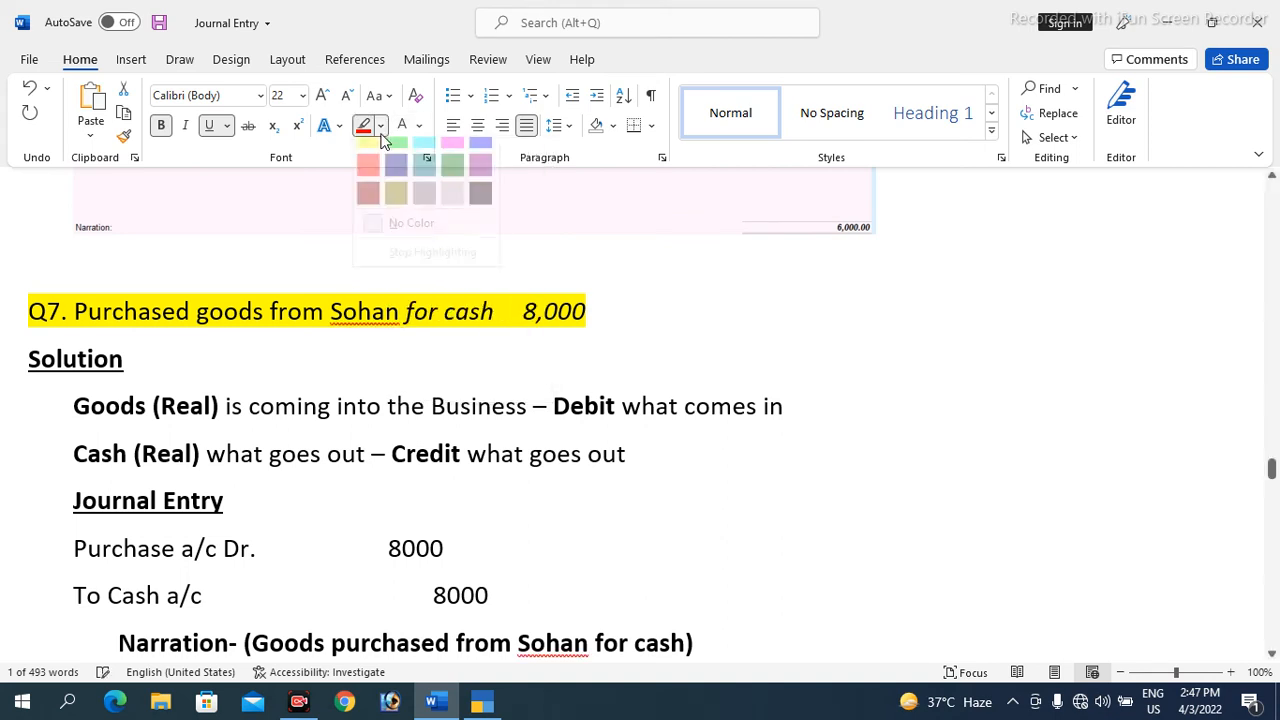
left_click(368, 168)
Delete F5 from Q7's "Entry Tally Prime" heading and save the document.
scroll(449, 543, "down", 3)
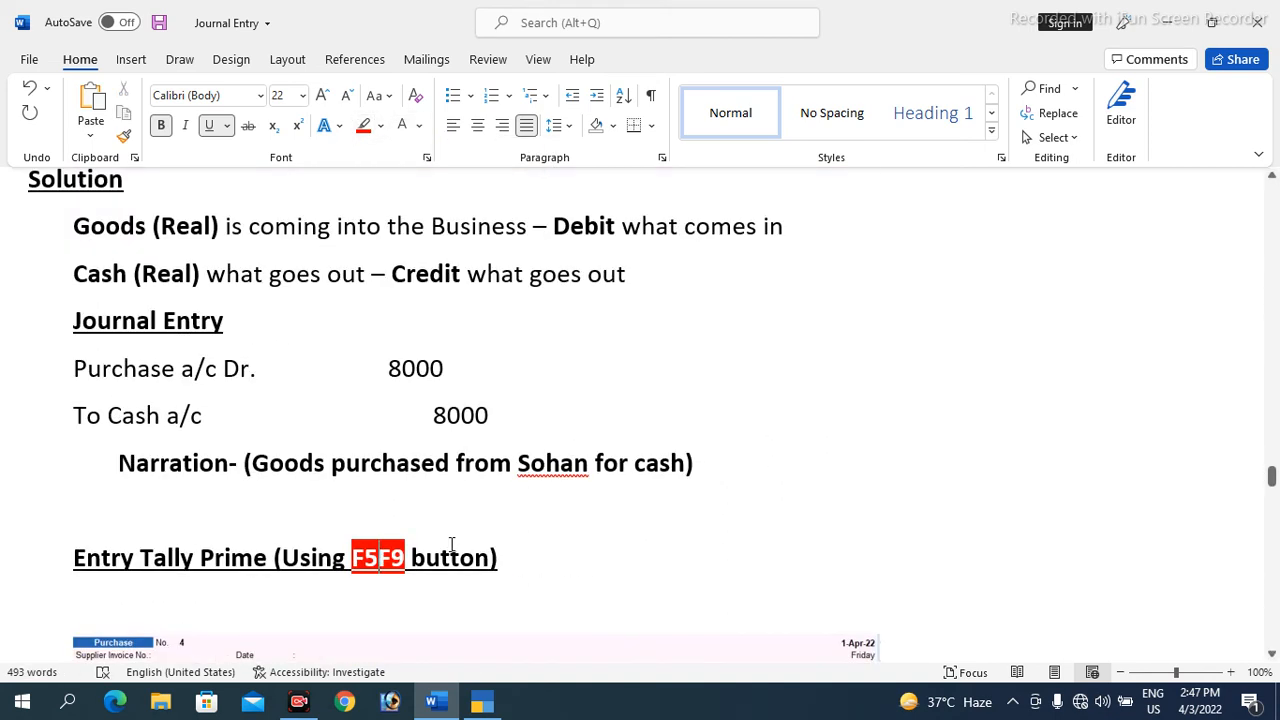
left_click(381, 556)
key("BackSpace")
key("BackSpace")
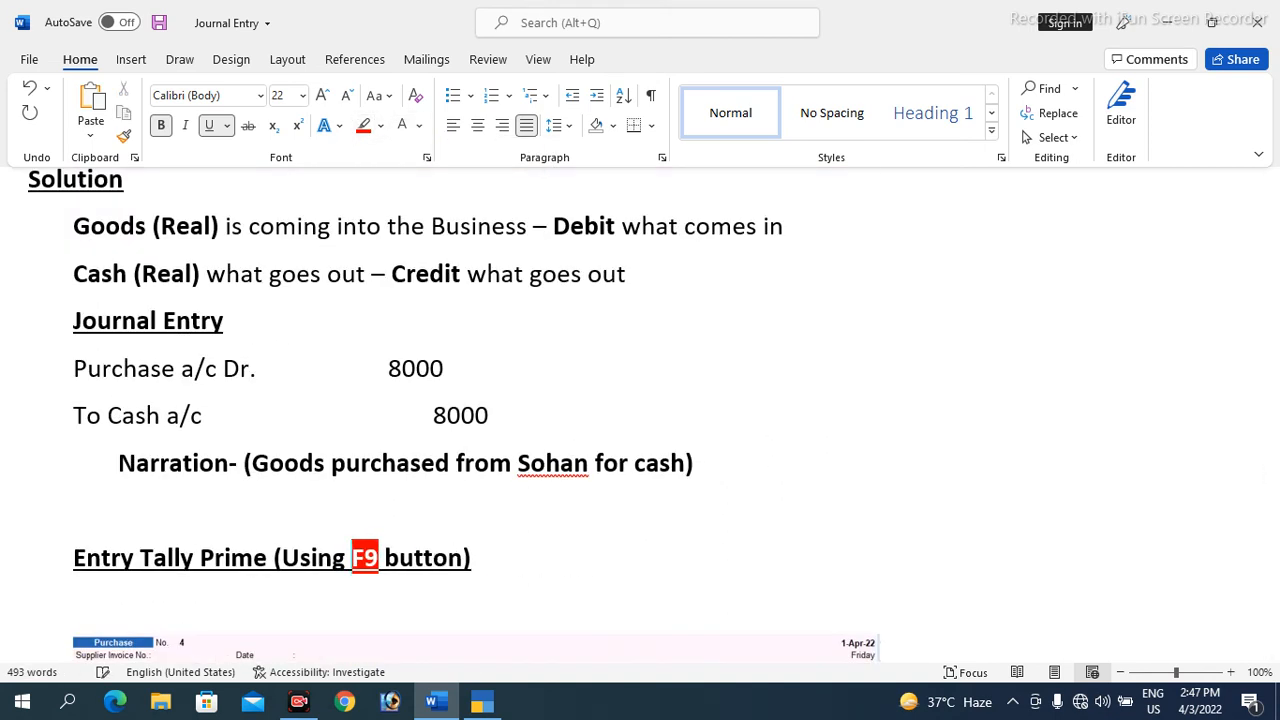
key("ctrl+s")
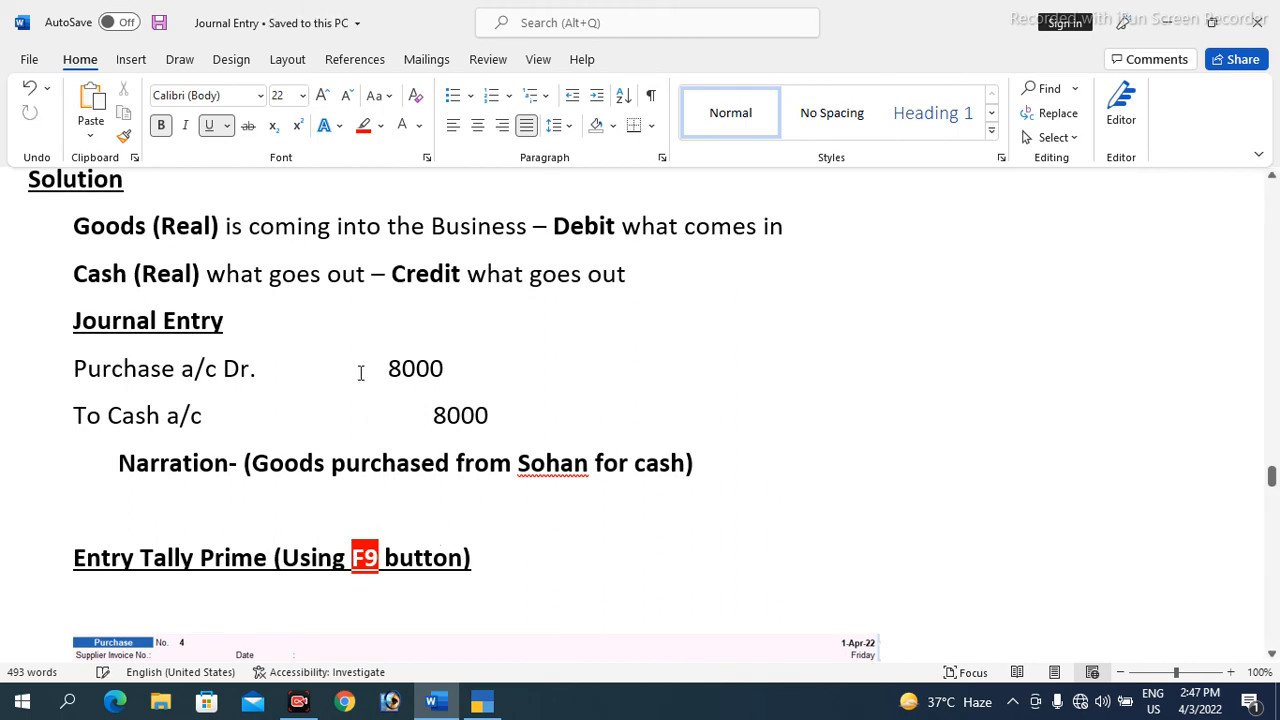
Return the document to the full-screen view and review the Q7 solution with its purchase voucher image.
scroll(358, 374, "up", 1)
key("alt+v")
key("u")
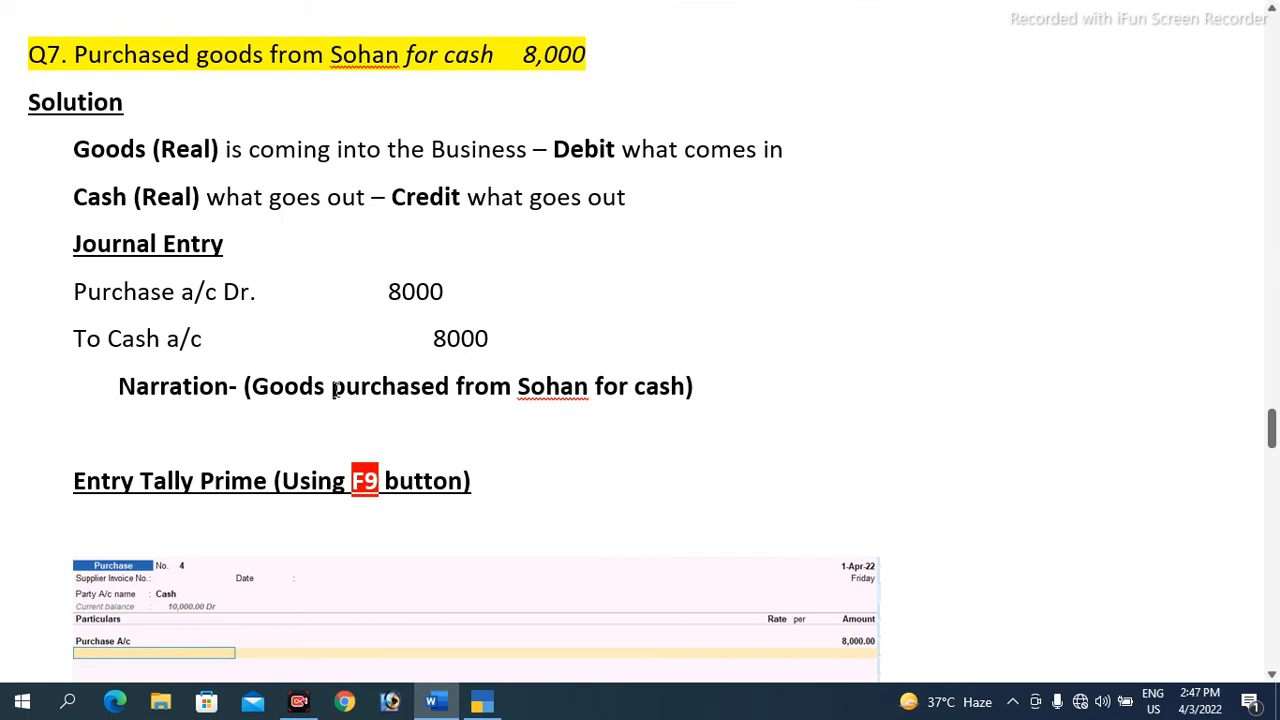
scroll(335, 392, "down", 10)
scroll(335, 392, "up", 12)
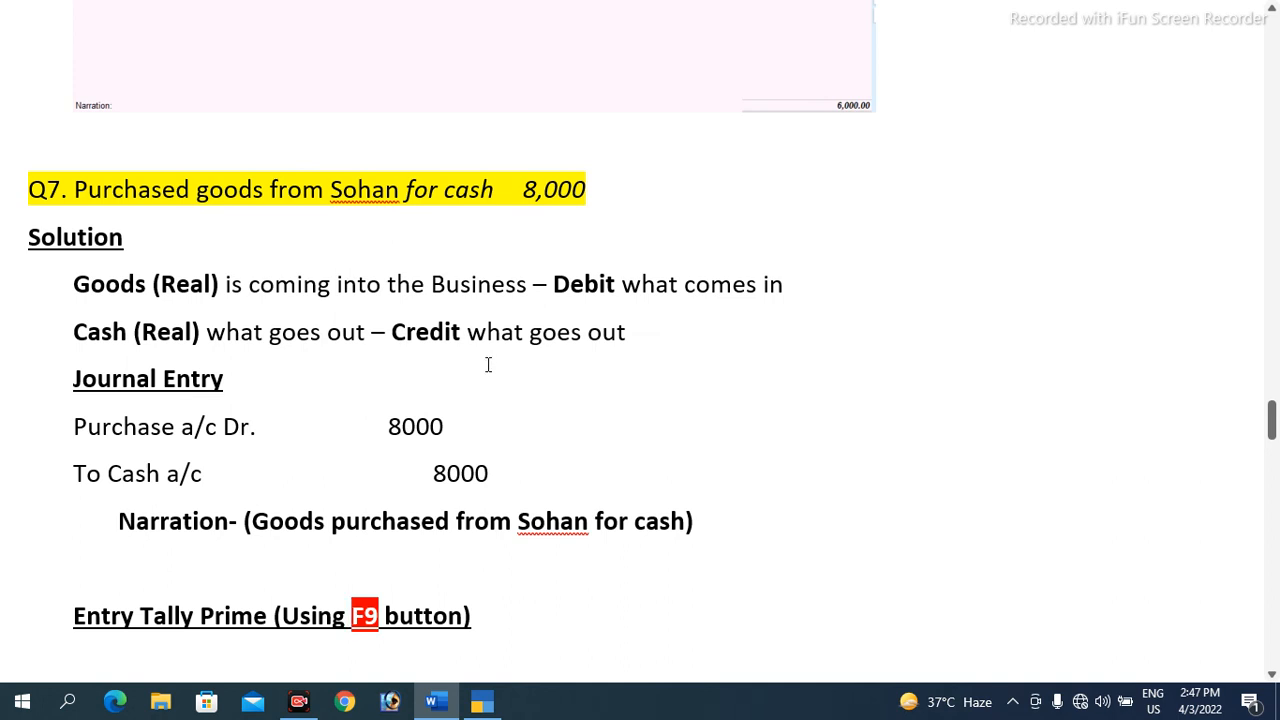
scroll(488, 365, "down", 2)
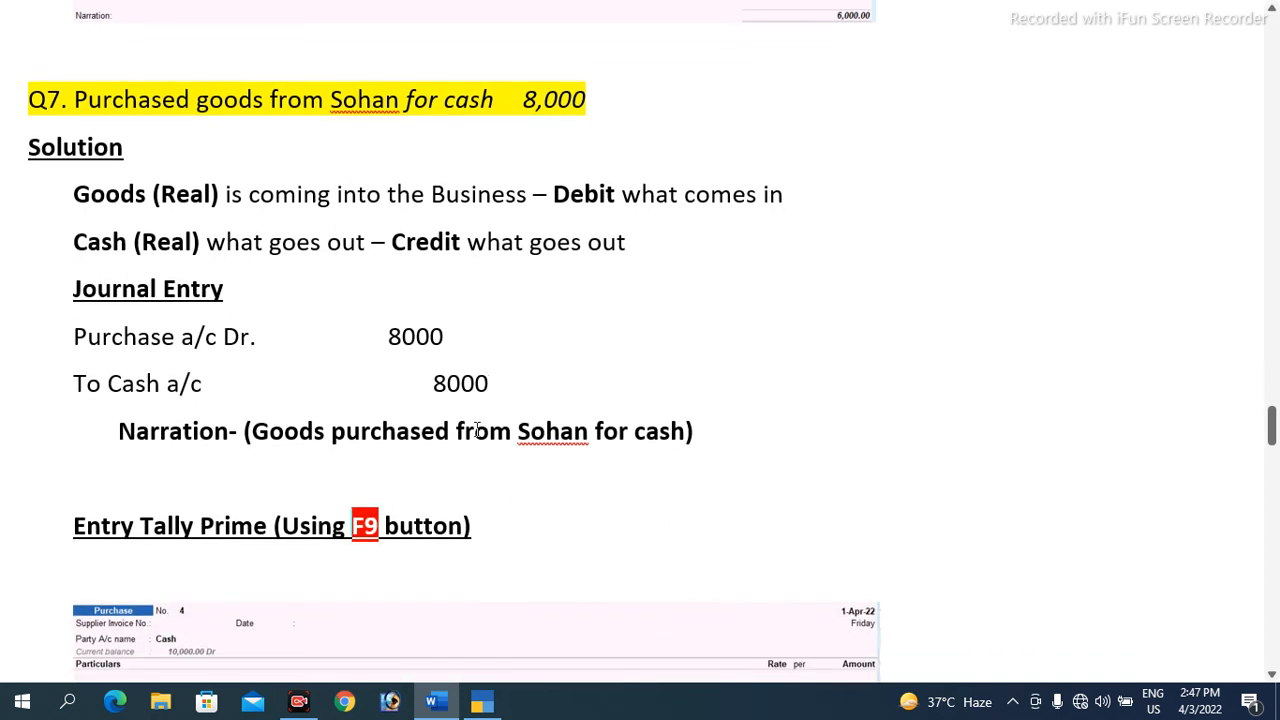
Switch to TallyPrime and set the purchase voucher's party account to Cash, leaving the supplier invoice and receipt details blank.
key("alt+Tab")
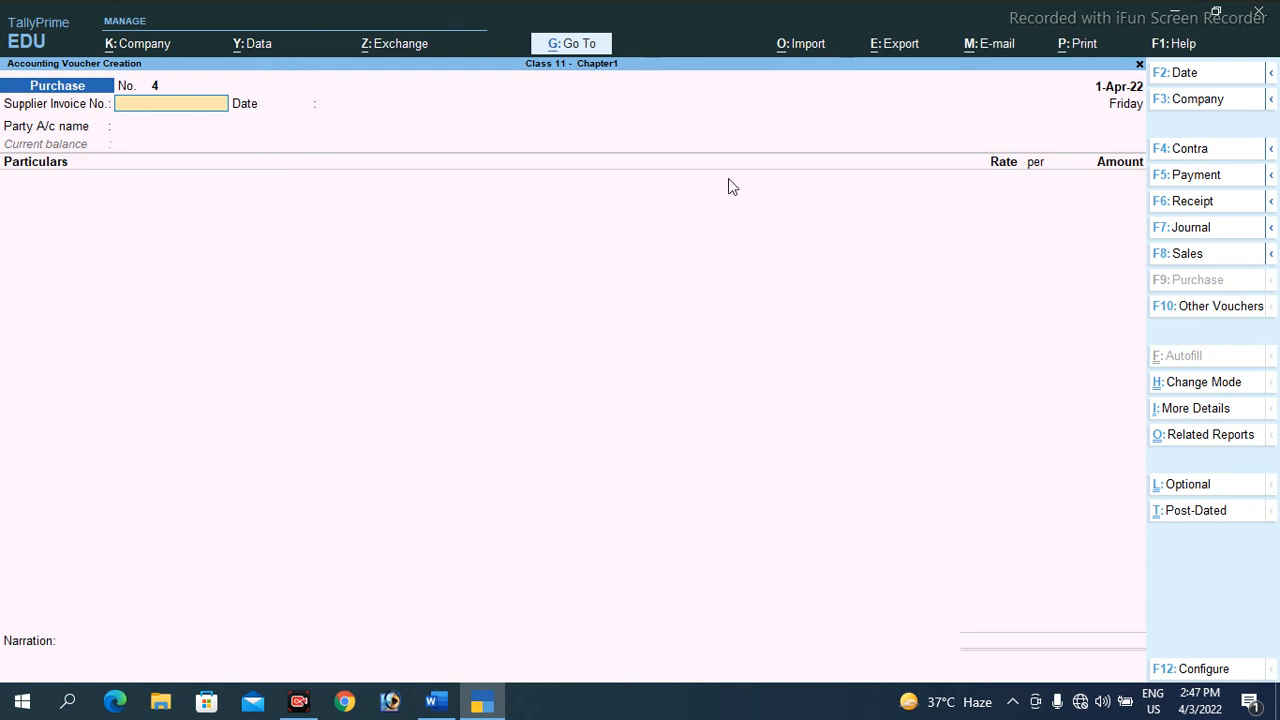
key("Return")
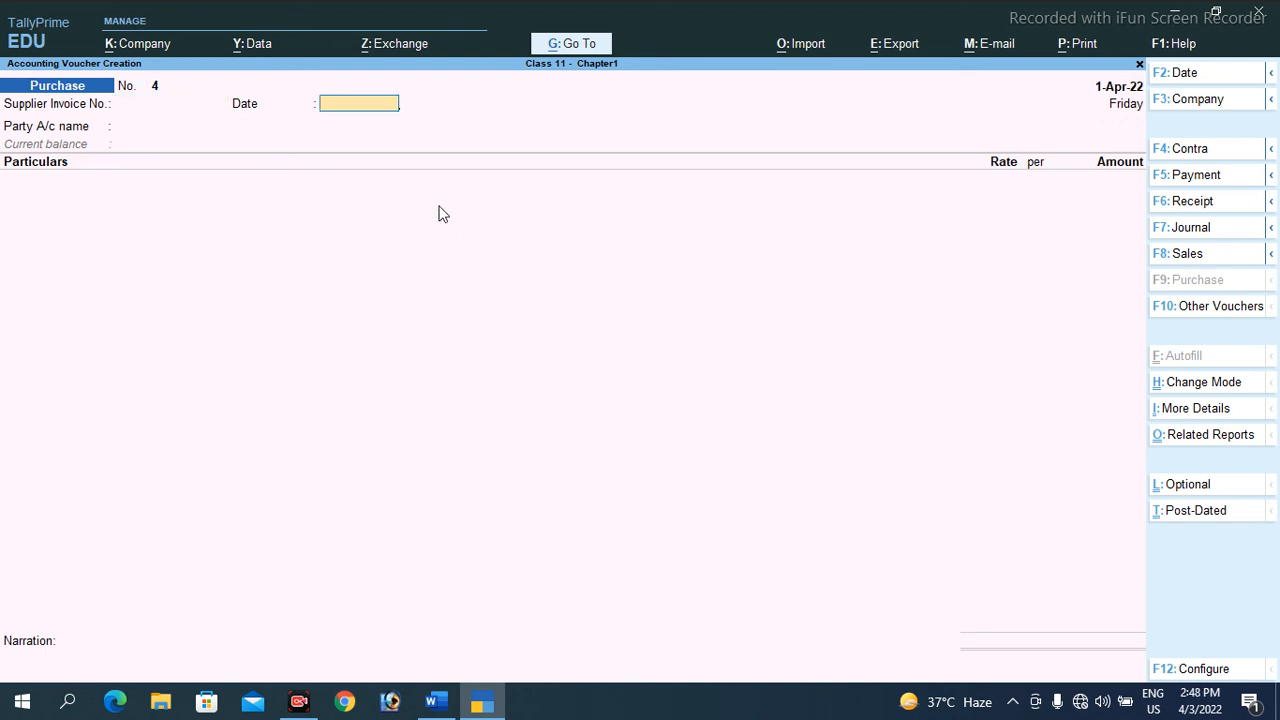
key("Return")
key("Return")
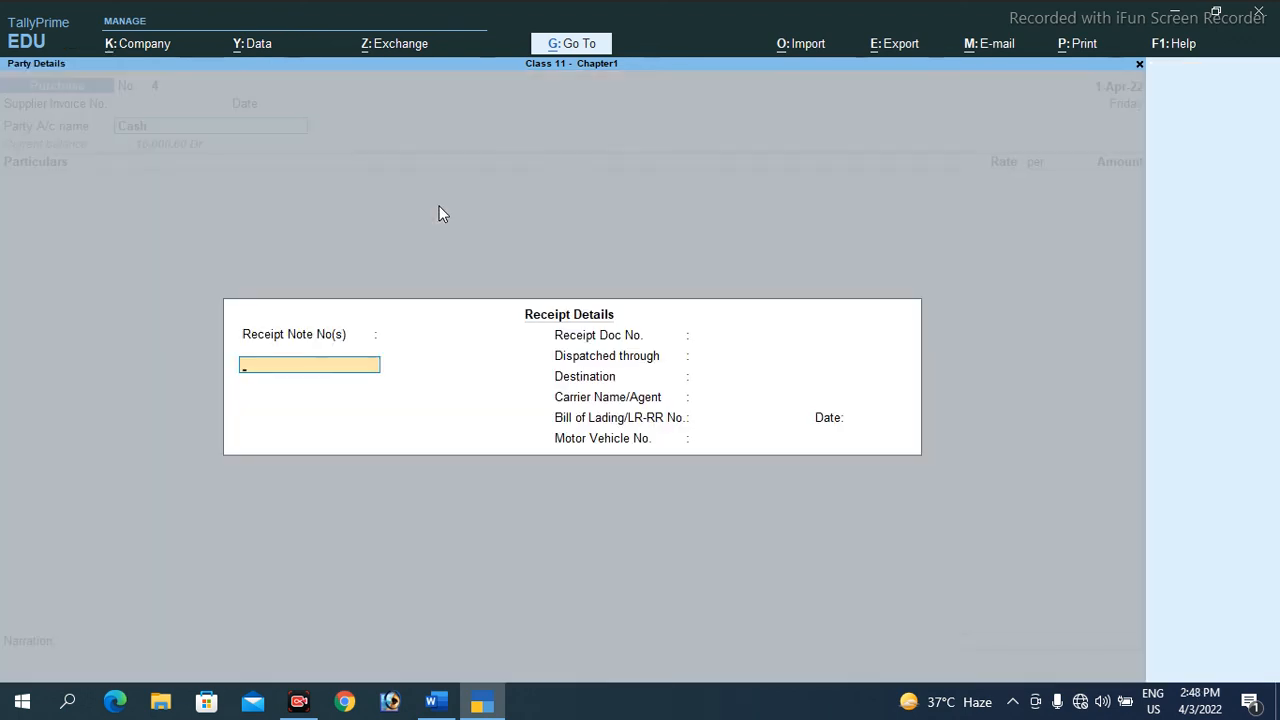
key("Return")
key("Return")
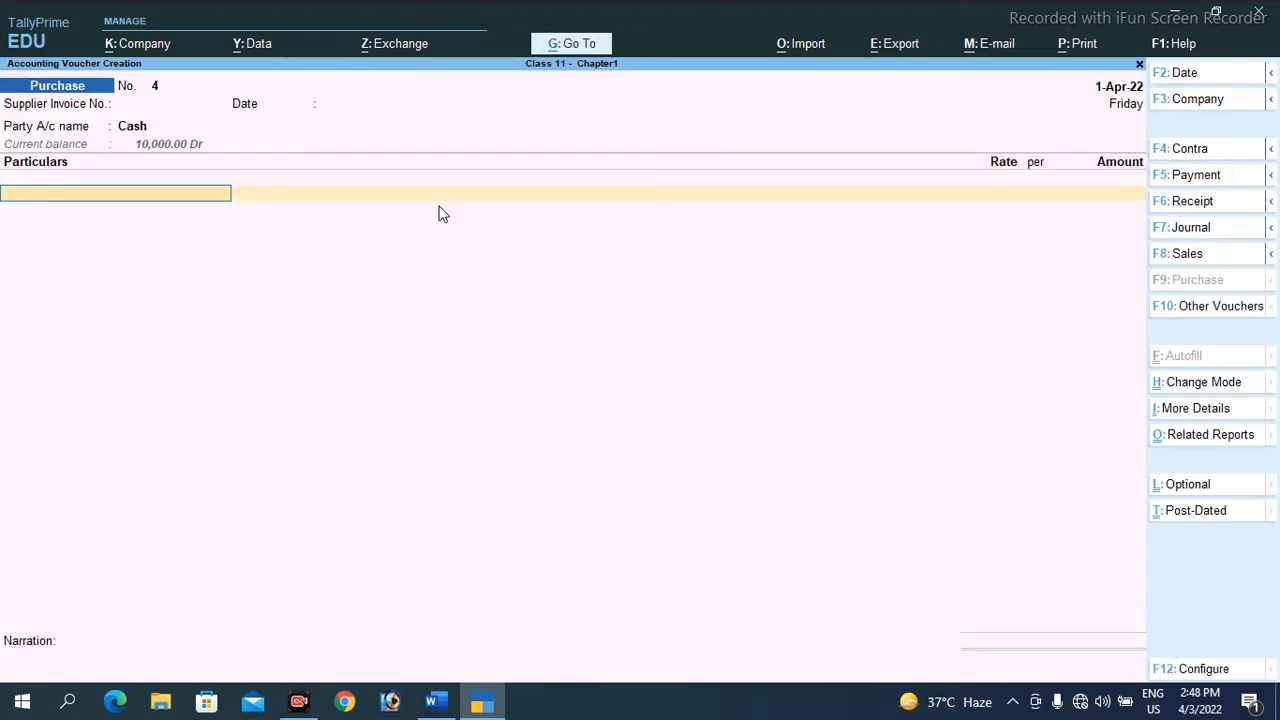
Check the Q7 entry in the Word document and add Purchase A/c to the purchase voucher with an amount of 8000.
key("alt+Tab")
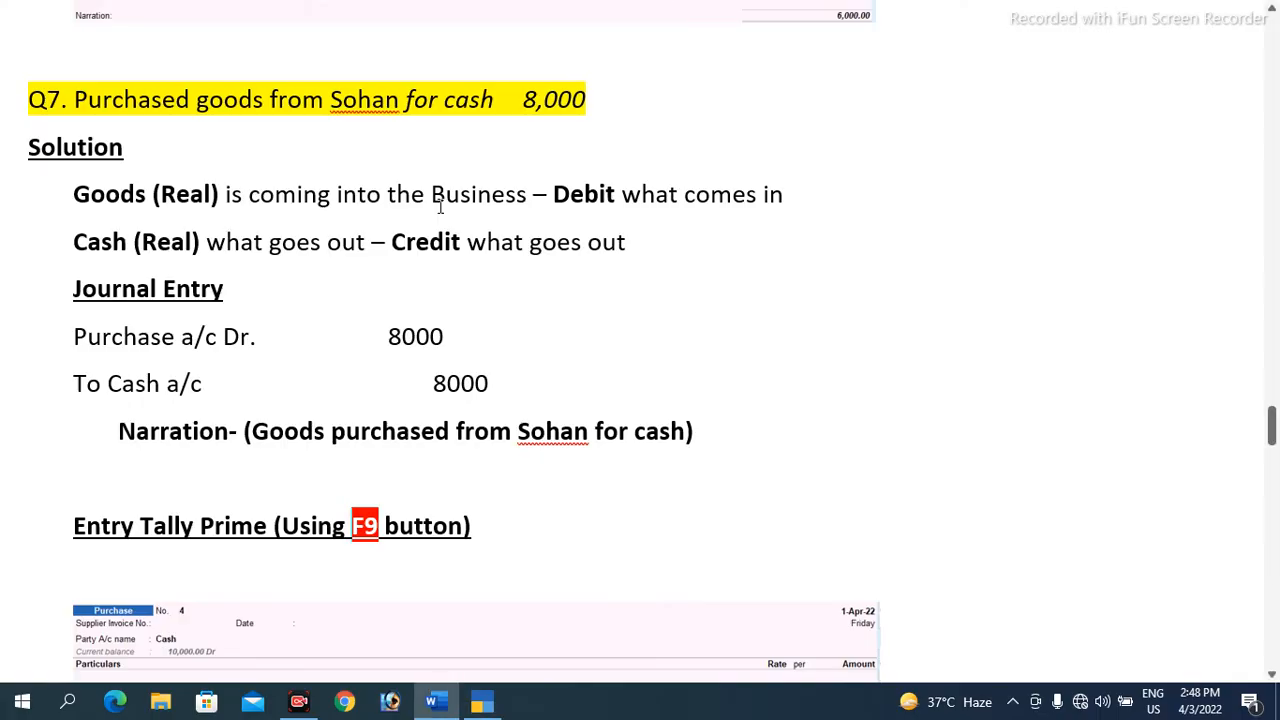
key("alt+Tab")
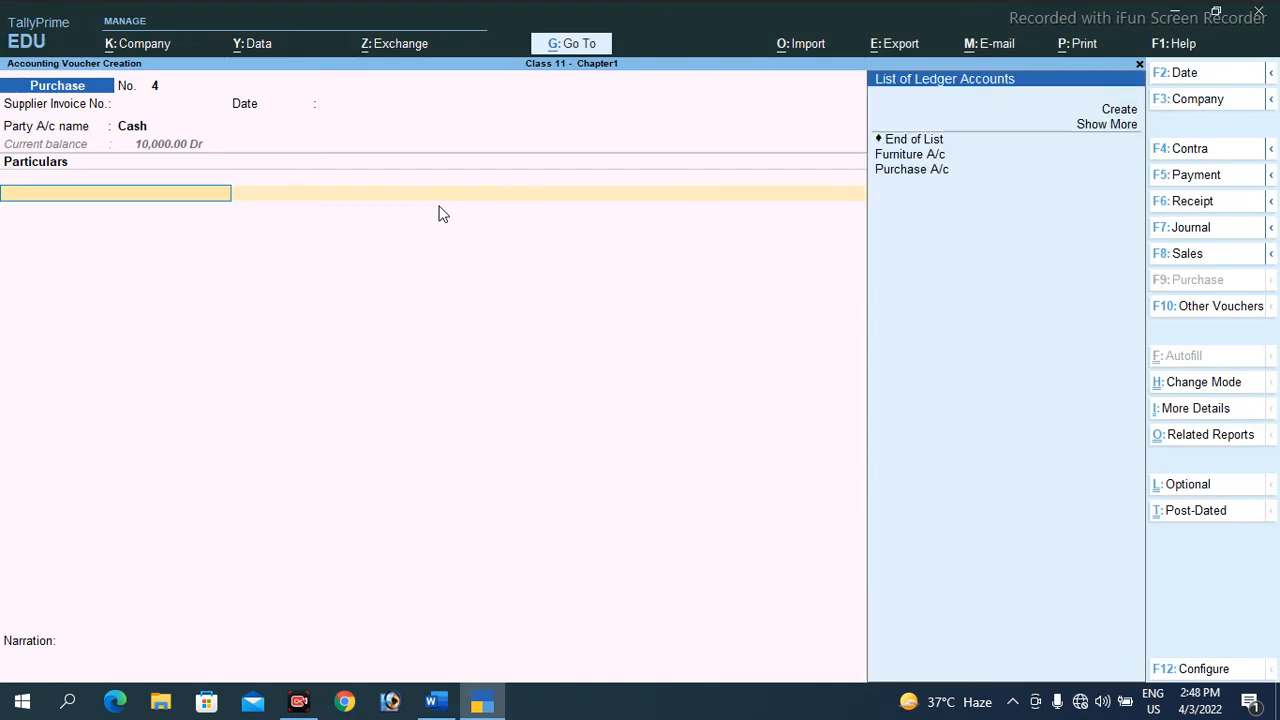
key("Down")
key("Down")
key("Down")
key("Down")
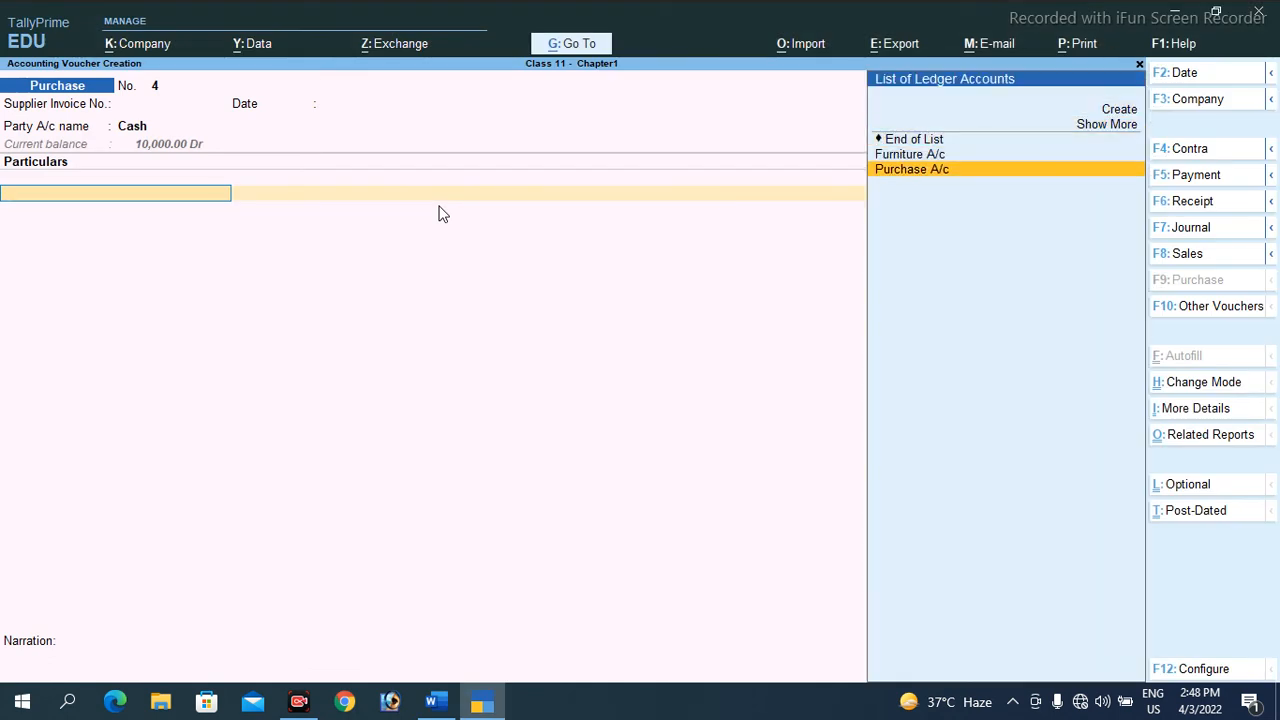
key("Return")
type("800")
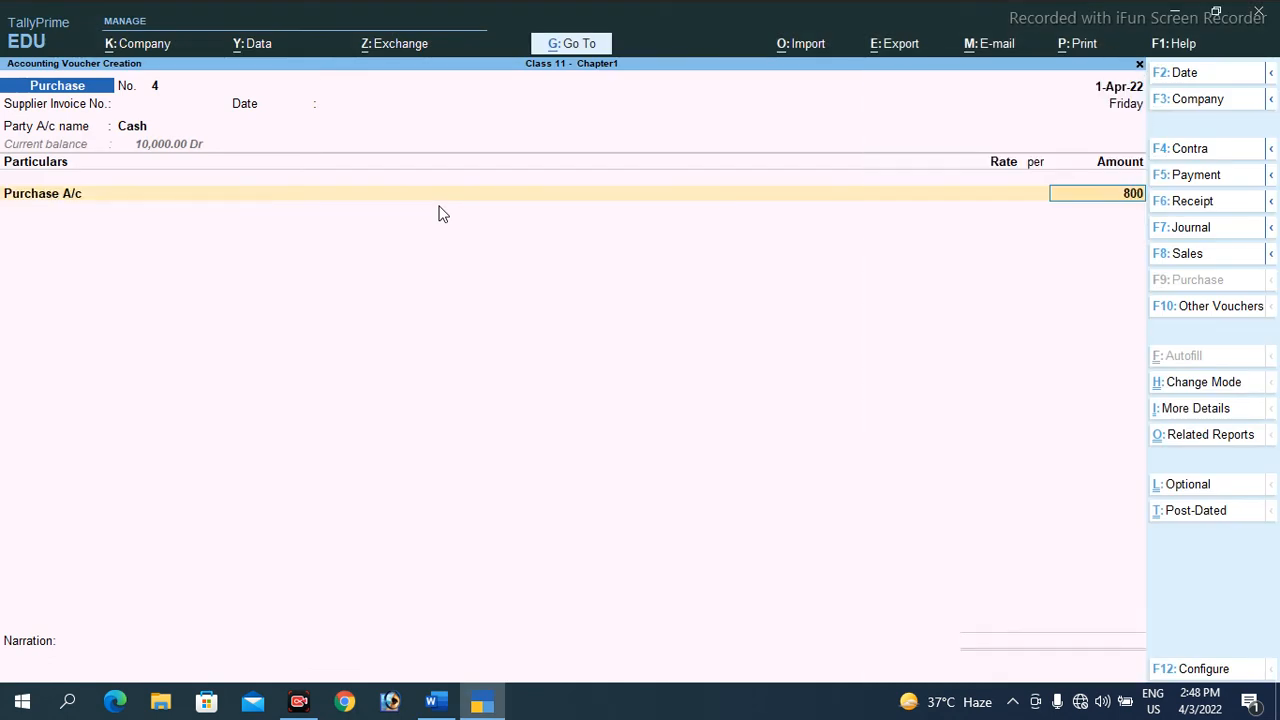
key("Return")
key("Return")
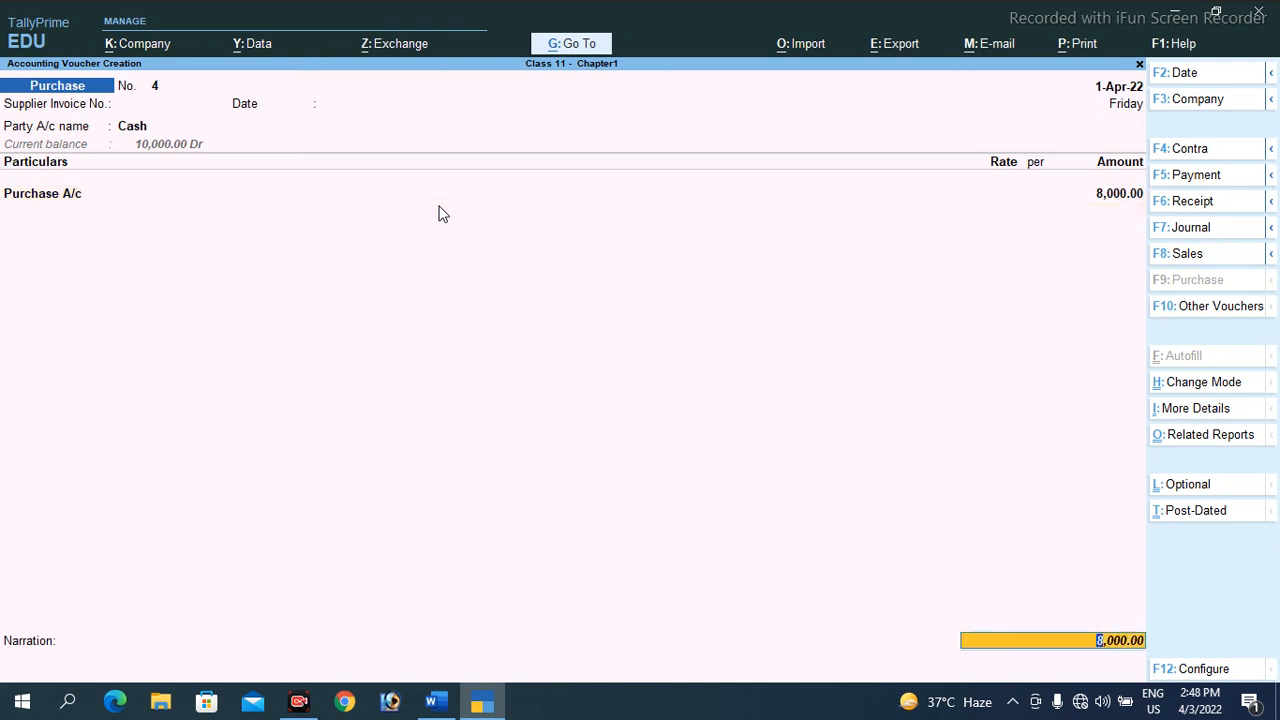
Enter the narration about goods purchased from the supplier for cash and save the purchase voucher.
type("Goods purchased from Sohan for cash")
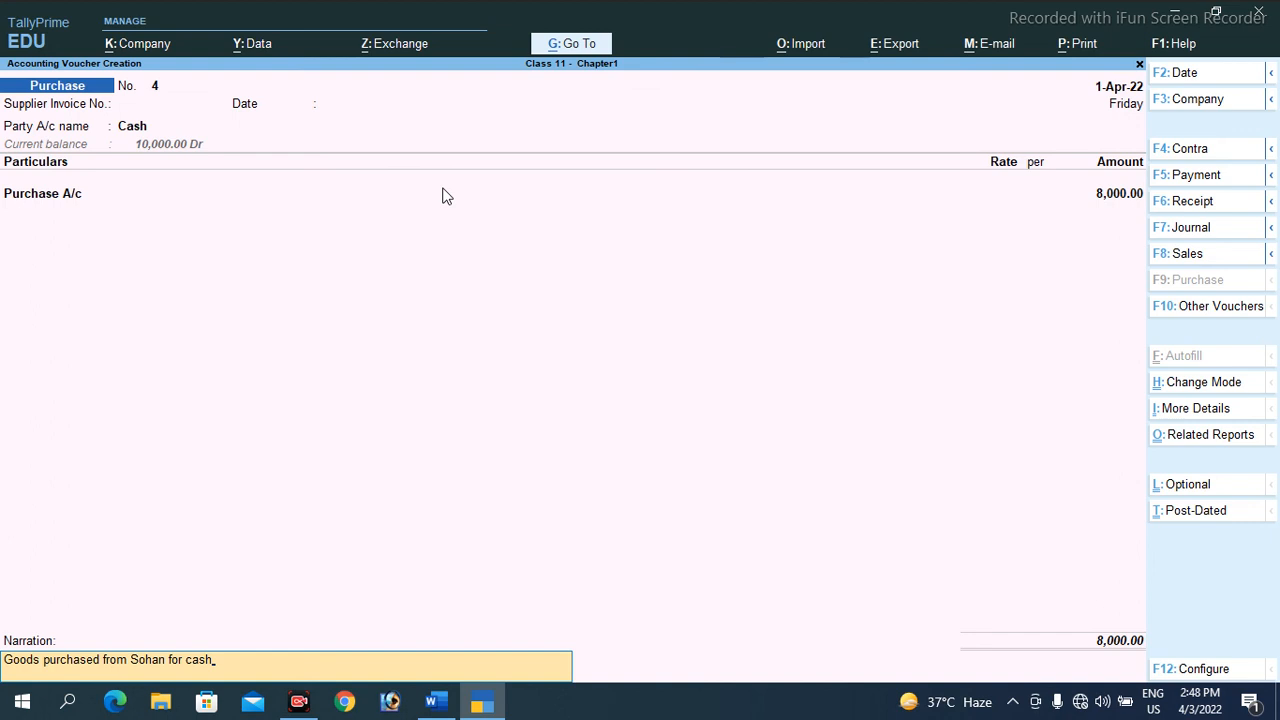
key("ctrl")
key("ctrl+a")
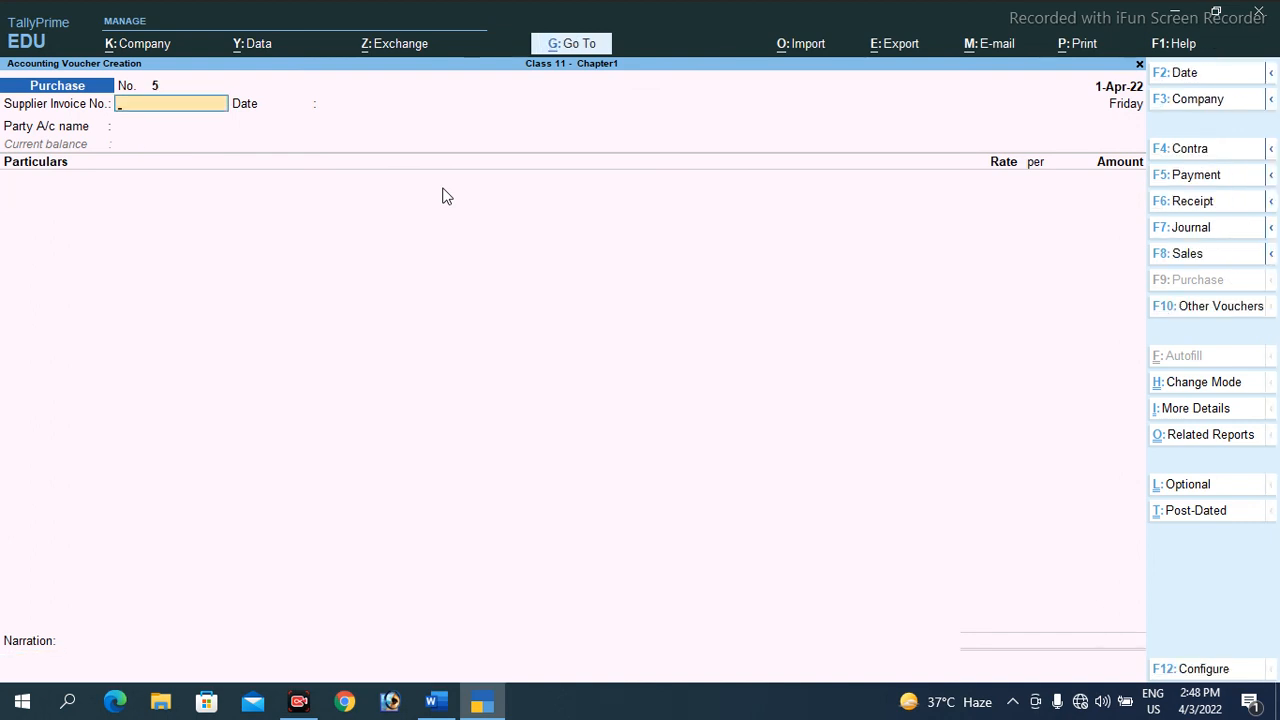
Switch to the Word document and find the Q8 office rent question and its solution.
key("alt+Tab")
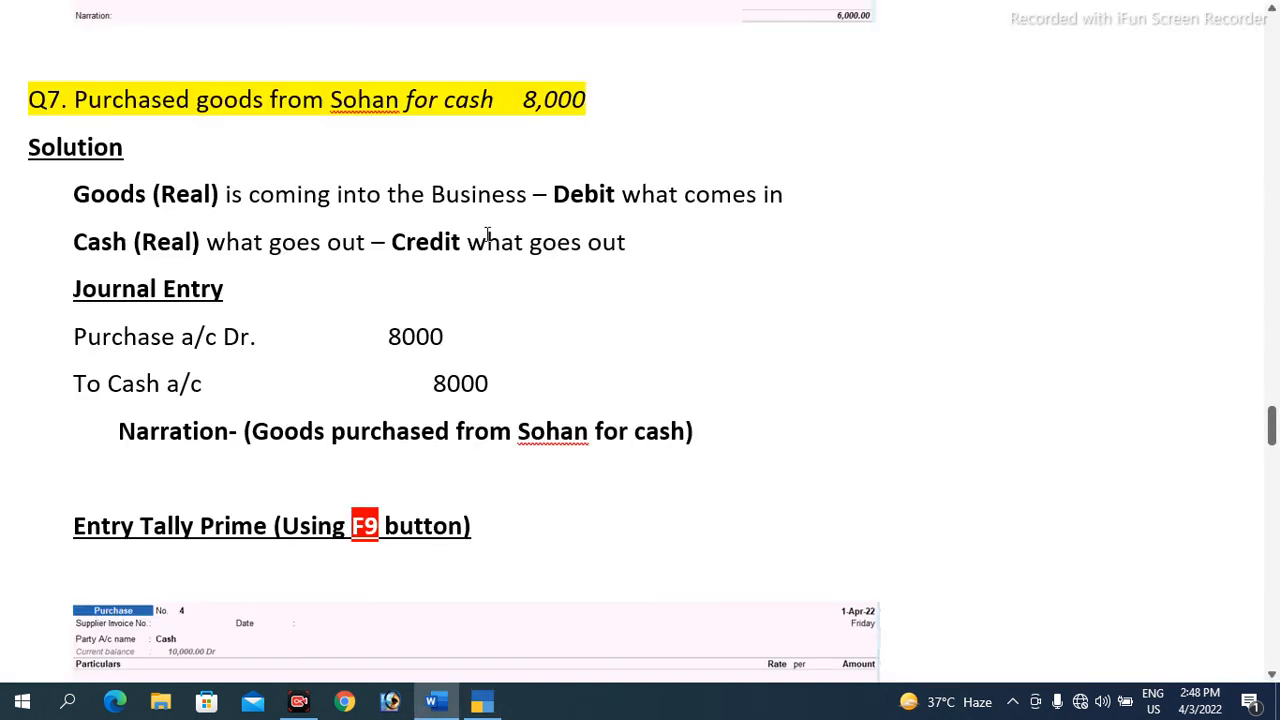
scroll(480, 232, "down", 5)
scroll(485, 237, "down", 2)
scroll(486, 237, "up", 5)
scroll(487, 234, "up", 3)
scroll(487, 234, "down", 13)
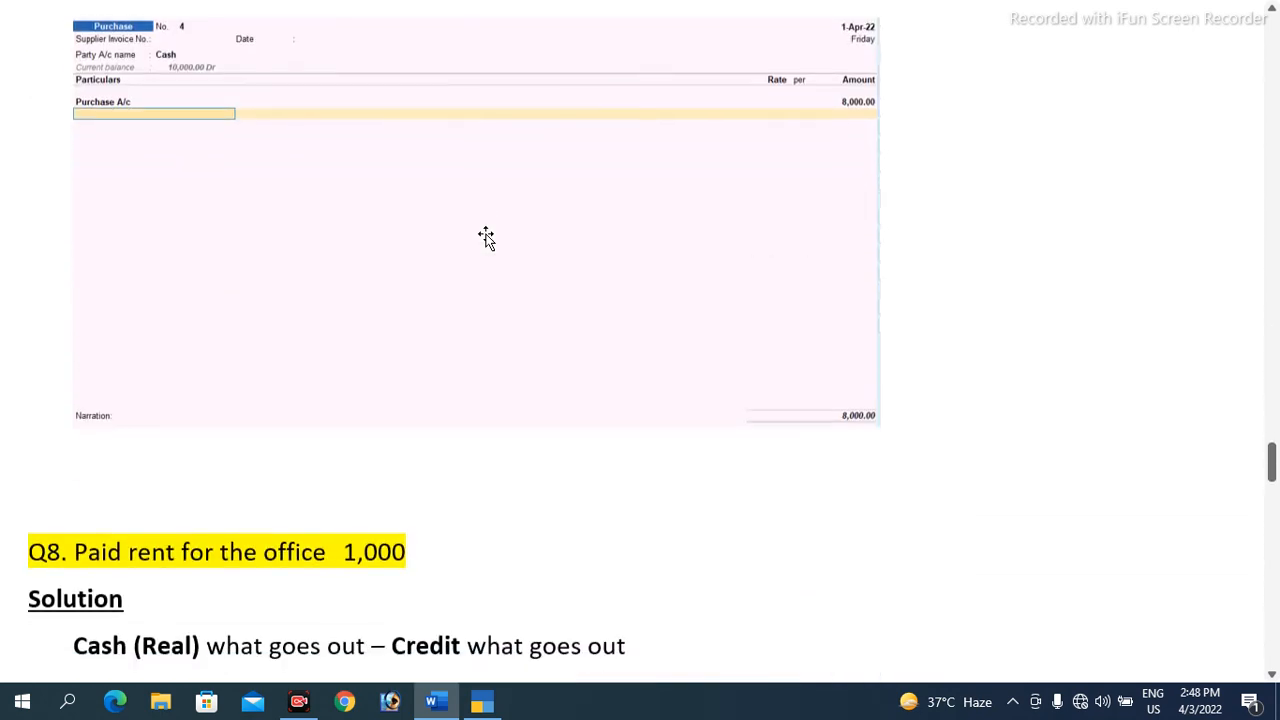
scroll(485, 237, "down", 2)
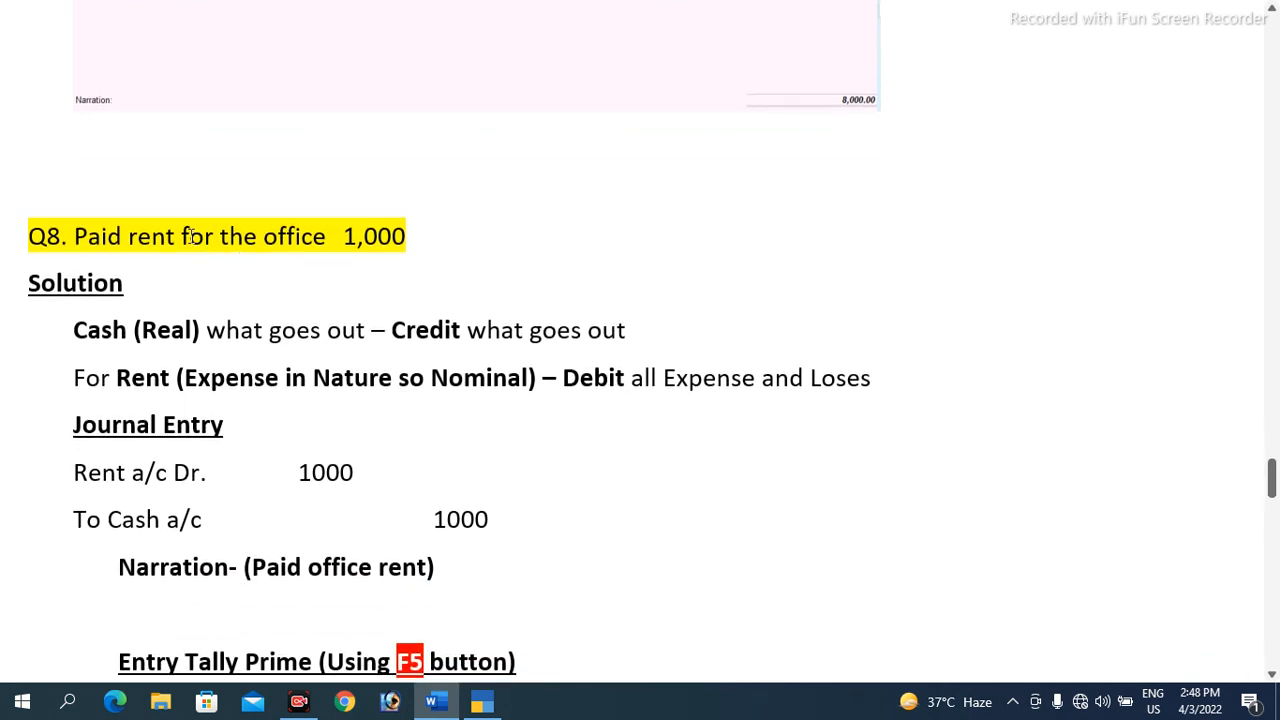
Examine the Q8 office rent solution's debit and credit rules, journal entry, narration and voucher type in the document.
left_click_drag(190, 236, 243, 238)
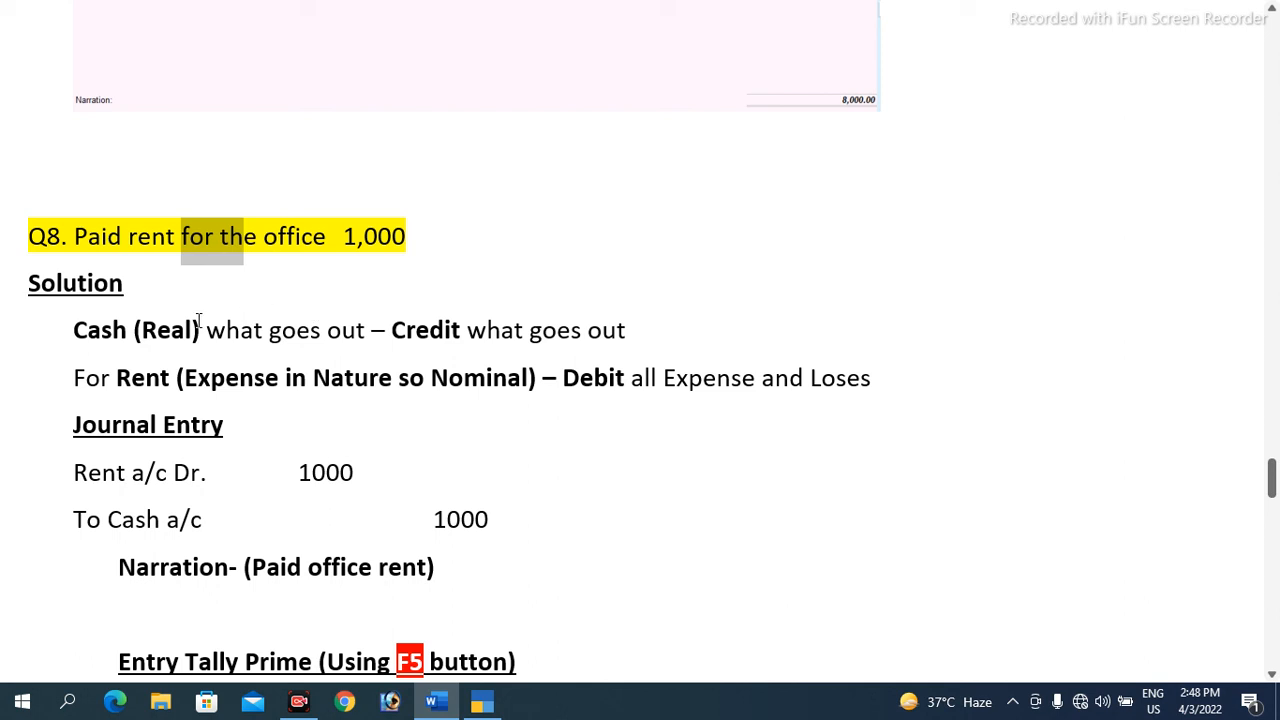
left_click_drag(74, 330, 191, 334)
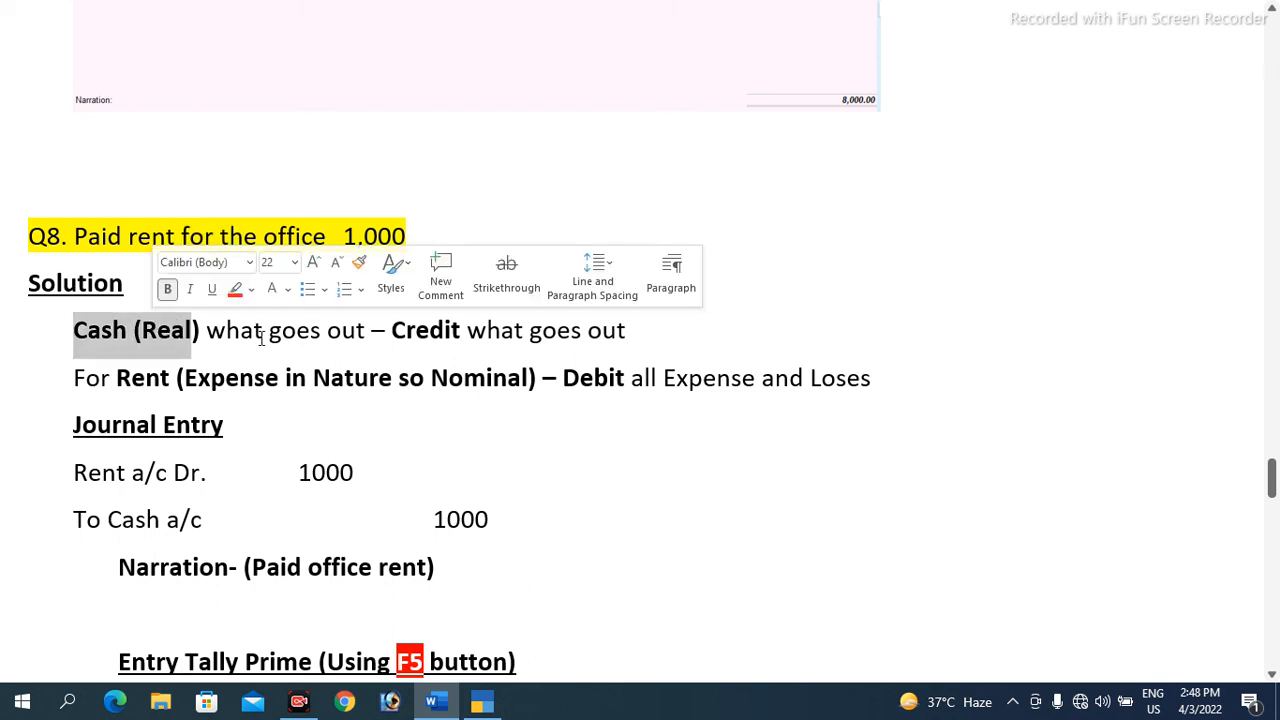
left_click_drag(391, 331, 586, 332)
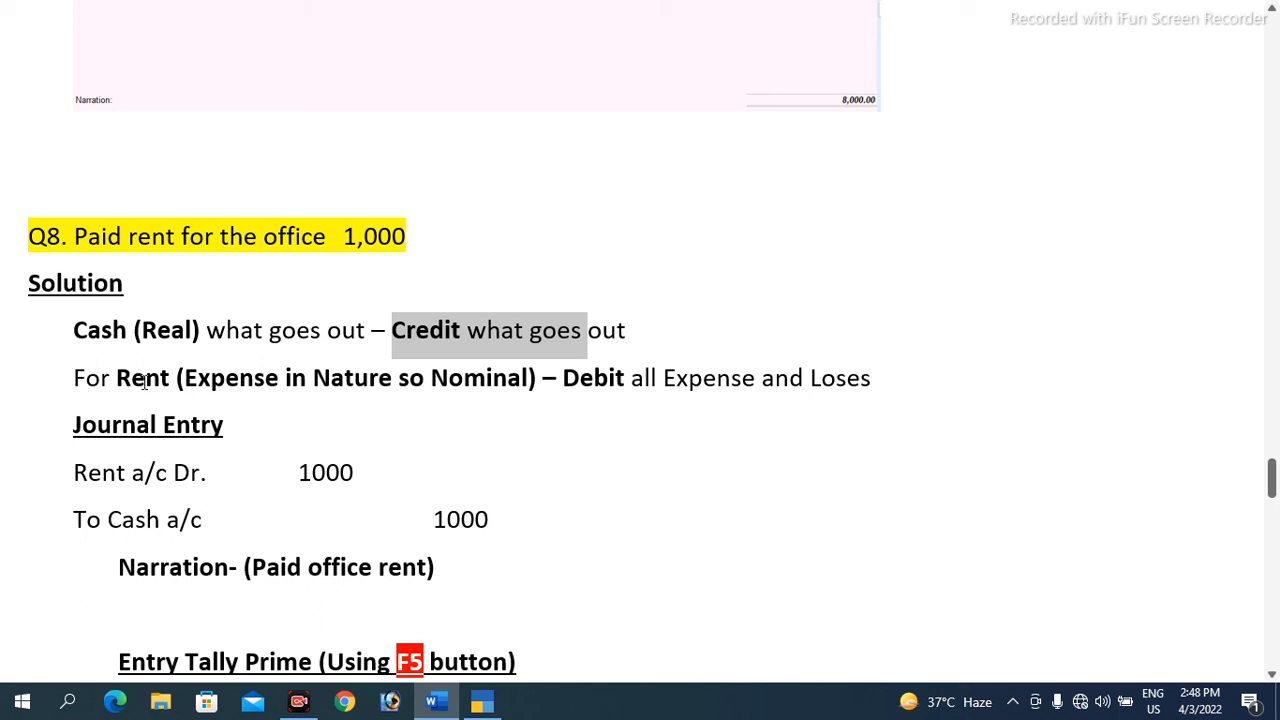
left_click_drag(144, 382, 266, 388)
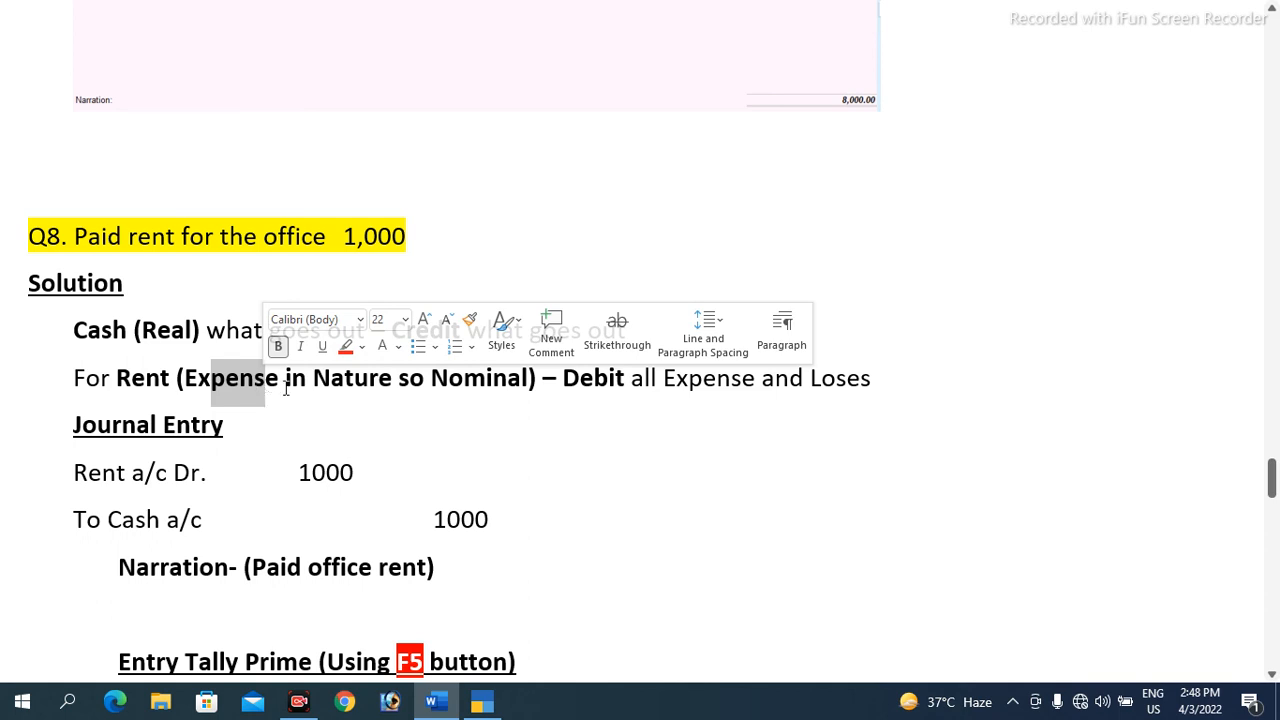
left_click_drag(432, 380, 530, 383)
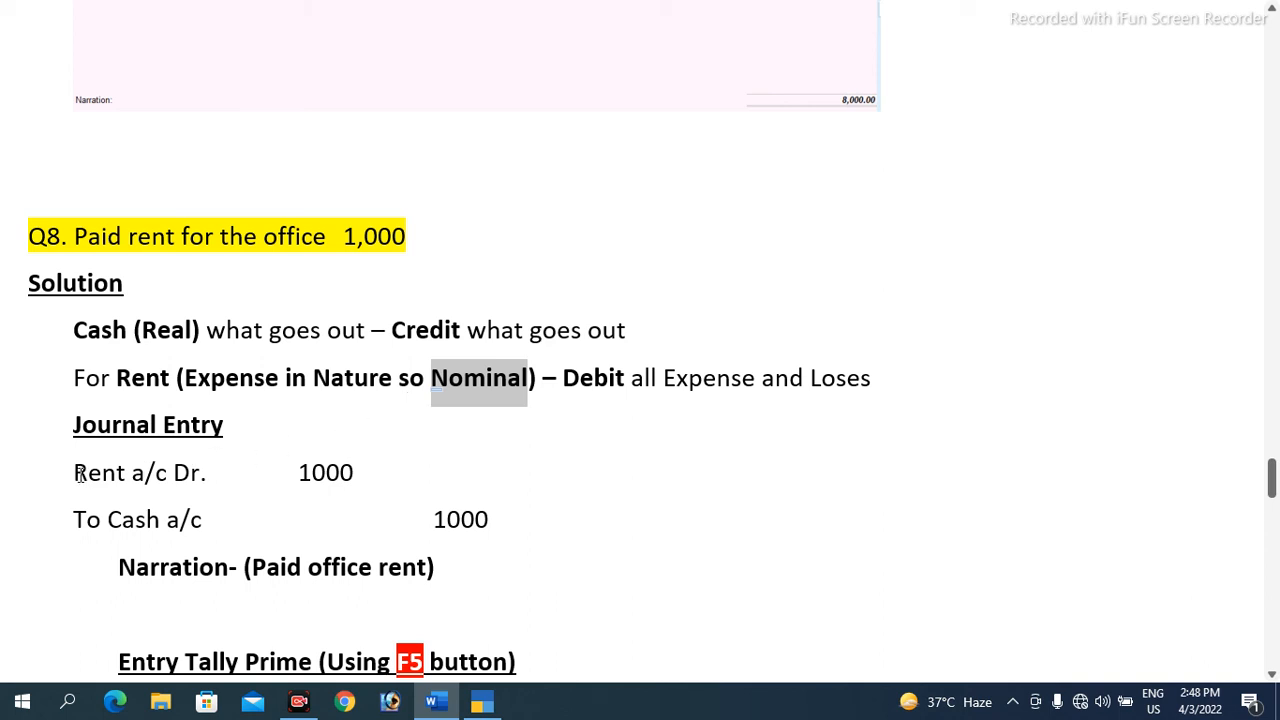
left_click_drag(75, 472, 208, 480)
left_click_drag(251, 563, 410, 558)
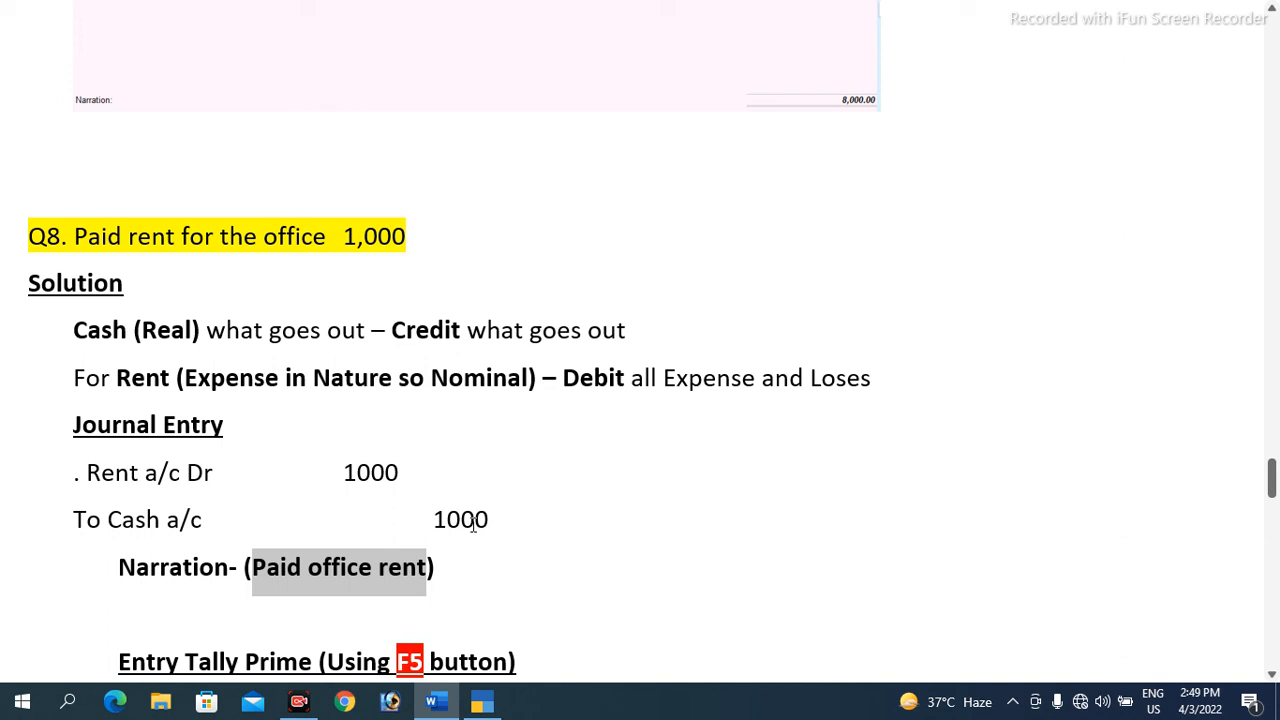
scroll(473, 525, "down", 3)
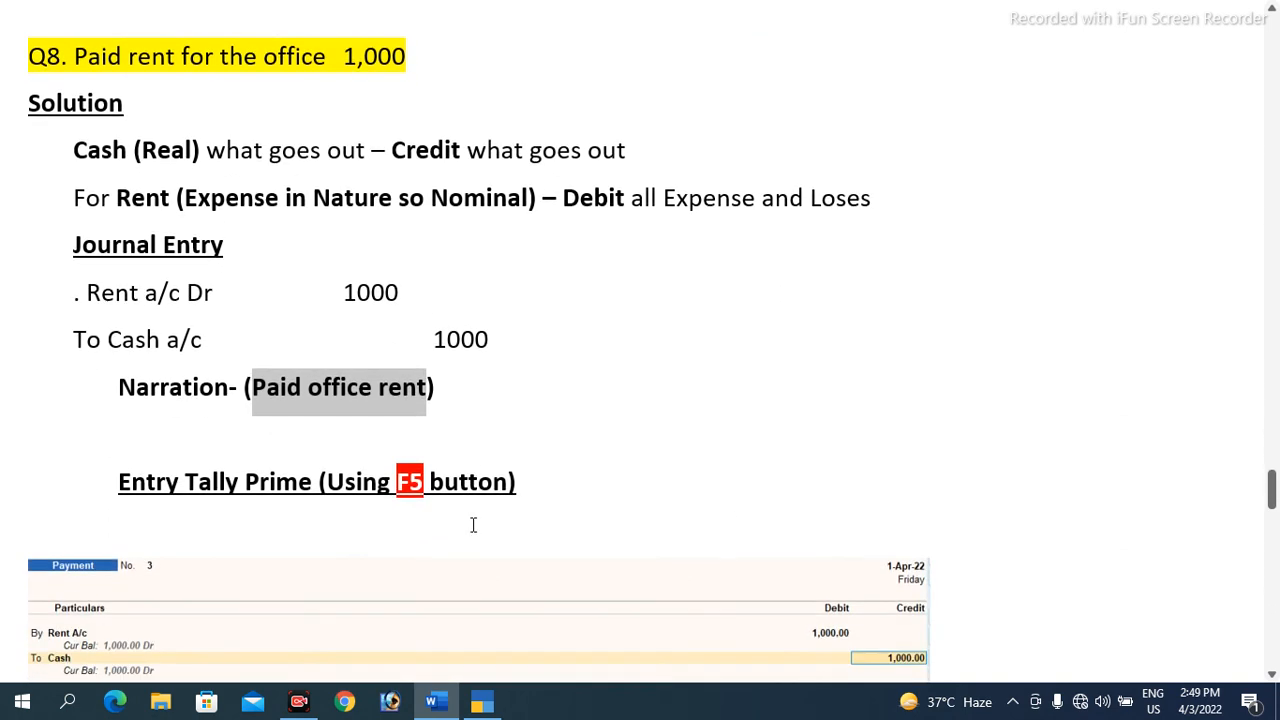
Switch to TallyPrime, start a payment voucher and create the ledger Rent A/c under Indirect Expenses for its debit line.
key("alt+Tab")
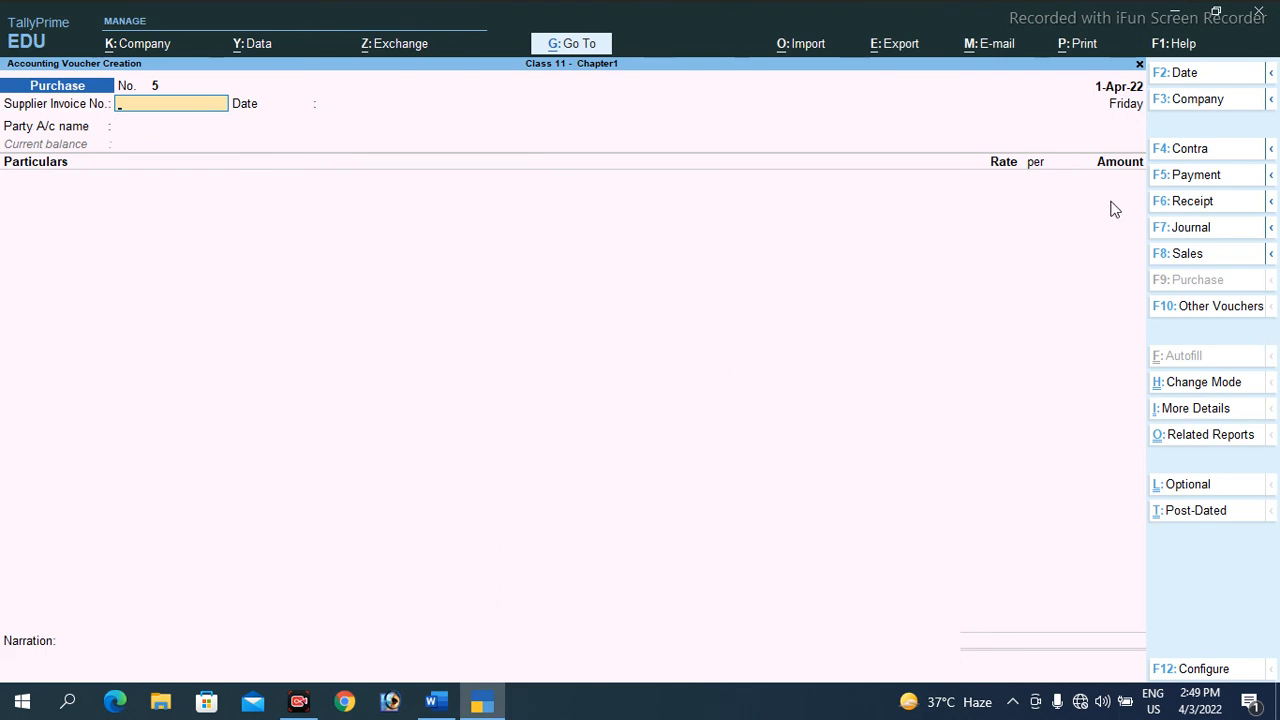
left_click(1172, 177)
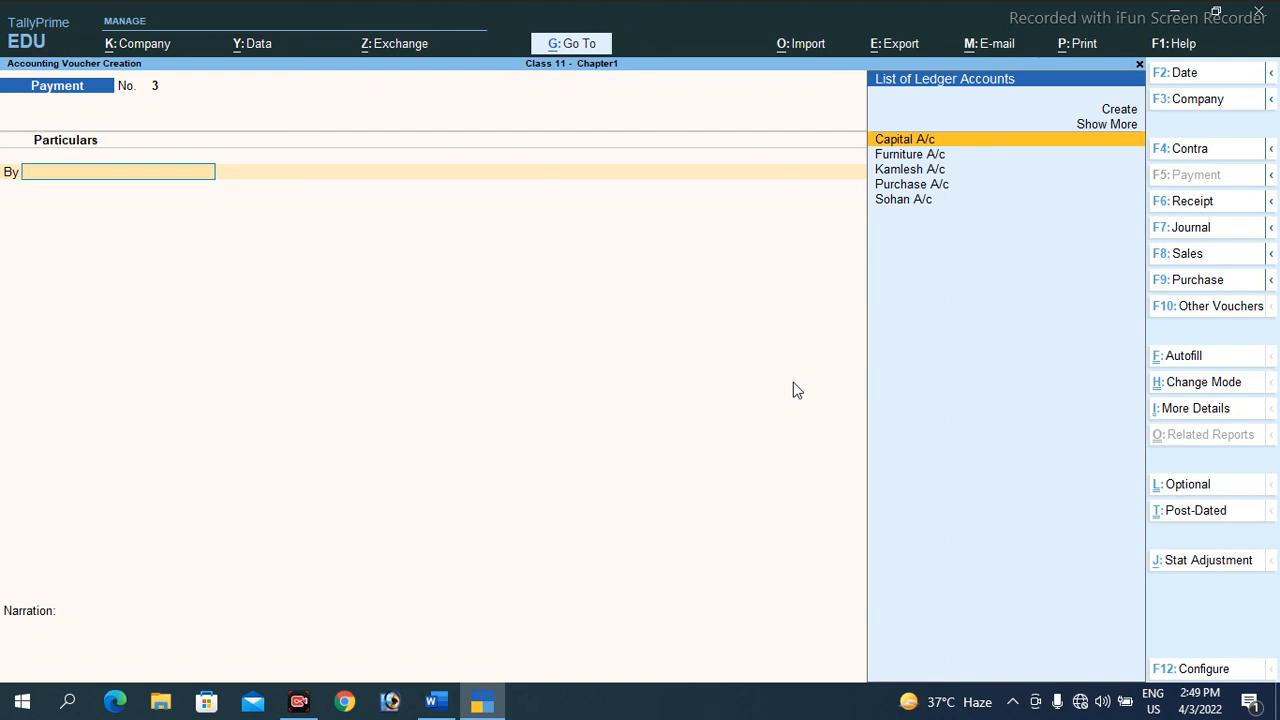
key("alt+c")
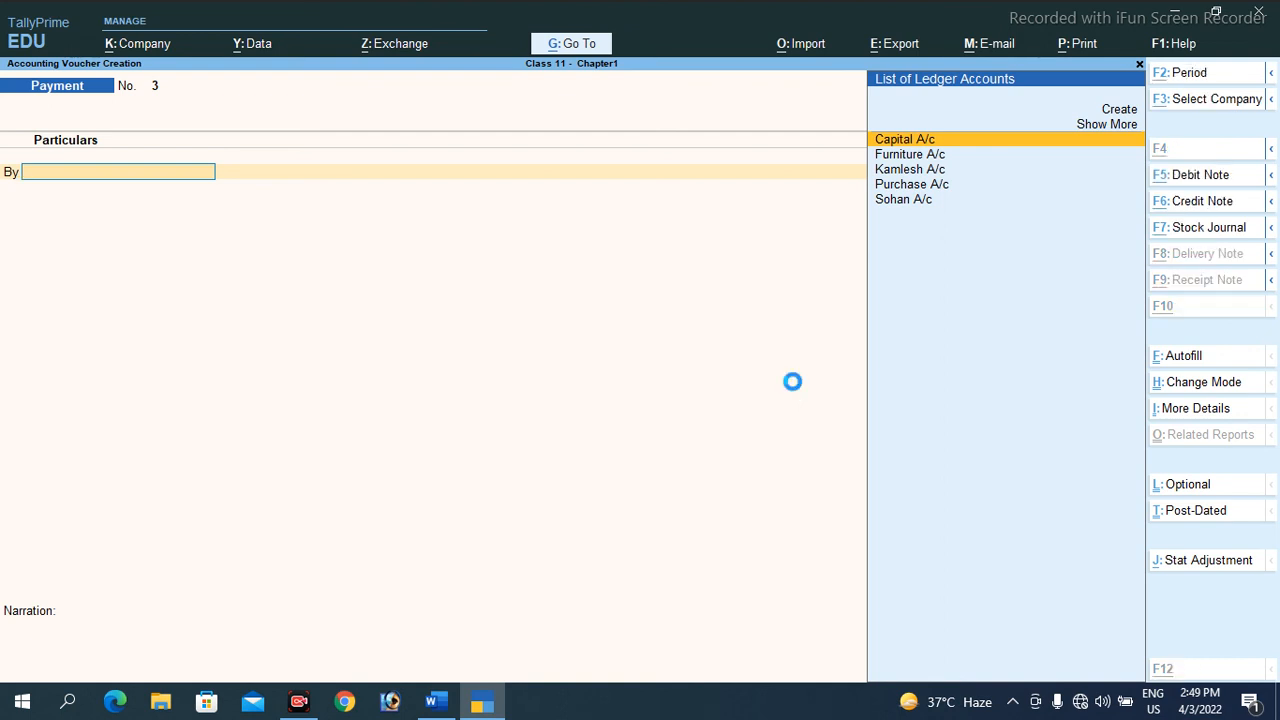
type("Rent A/c")
key("Return")
type("Indi")
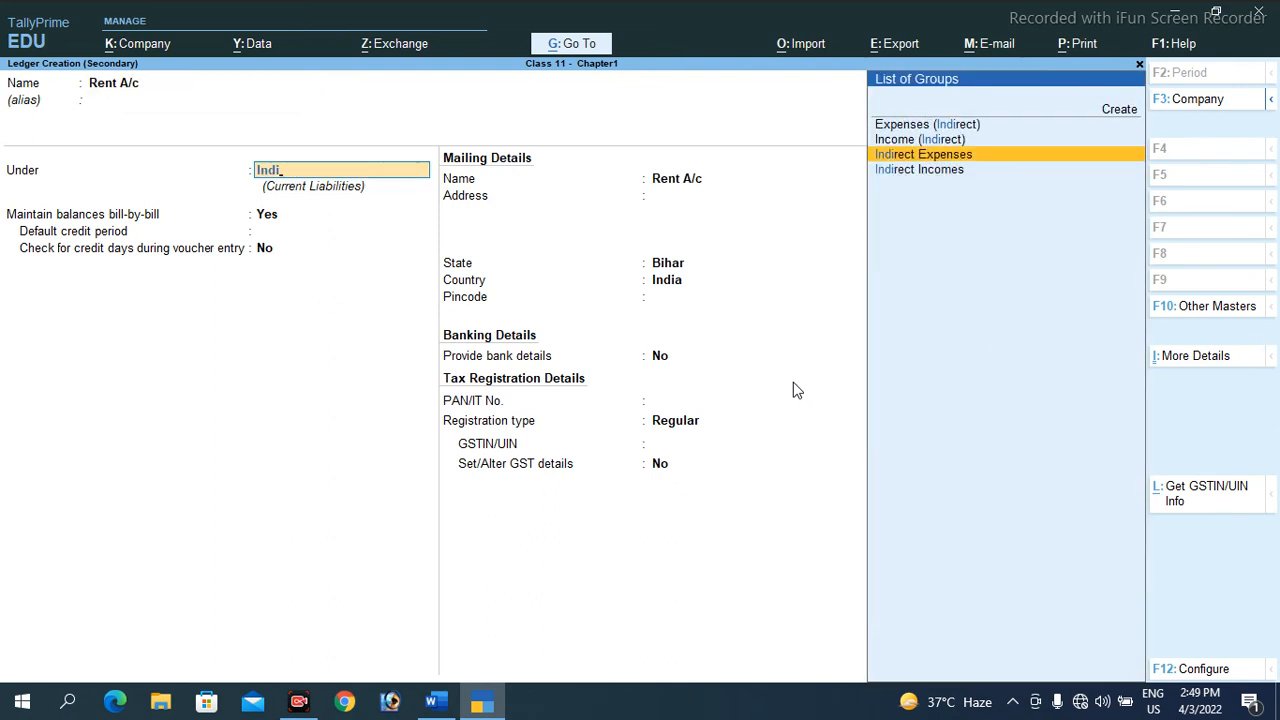
key("Return")
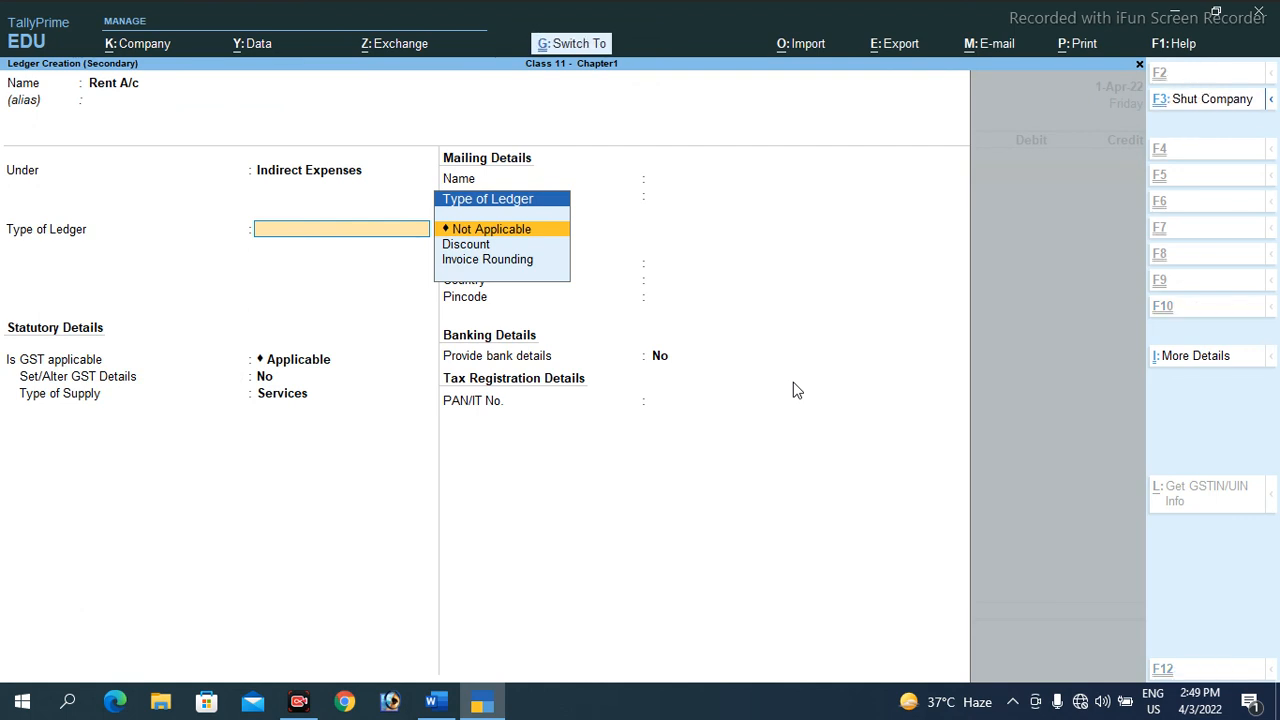
key("ctrl+a")
Debit Rent A/c with 1000 and credit Cash with 1,000.00 in the payment voucher.
type("1000")
key("Return")
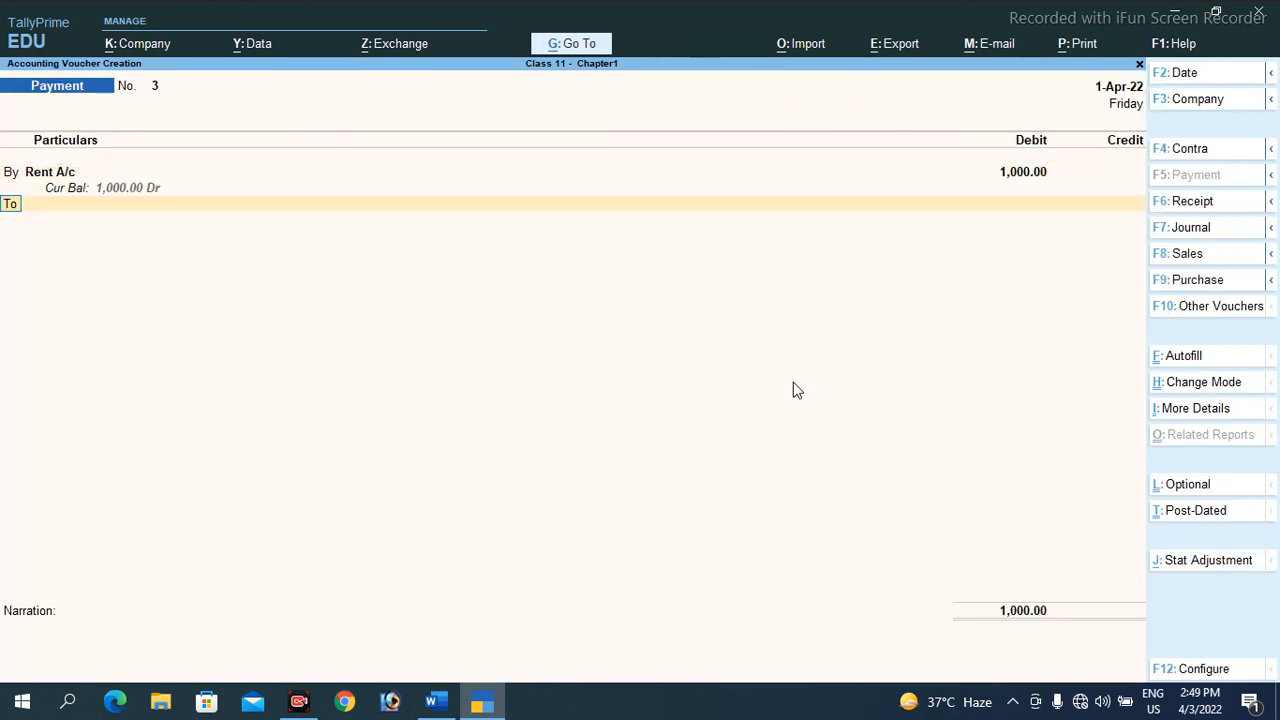
key("Down")
key("Return")
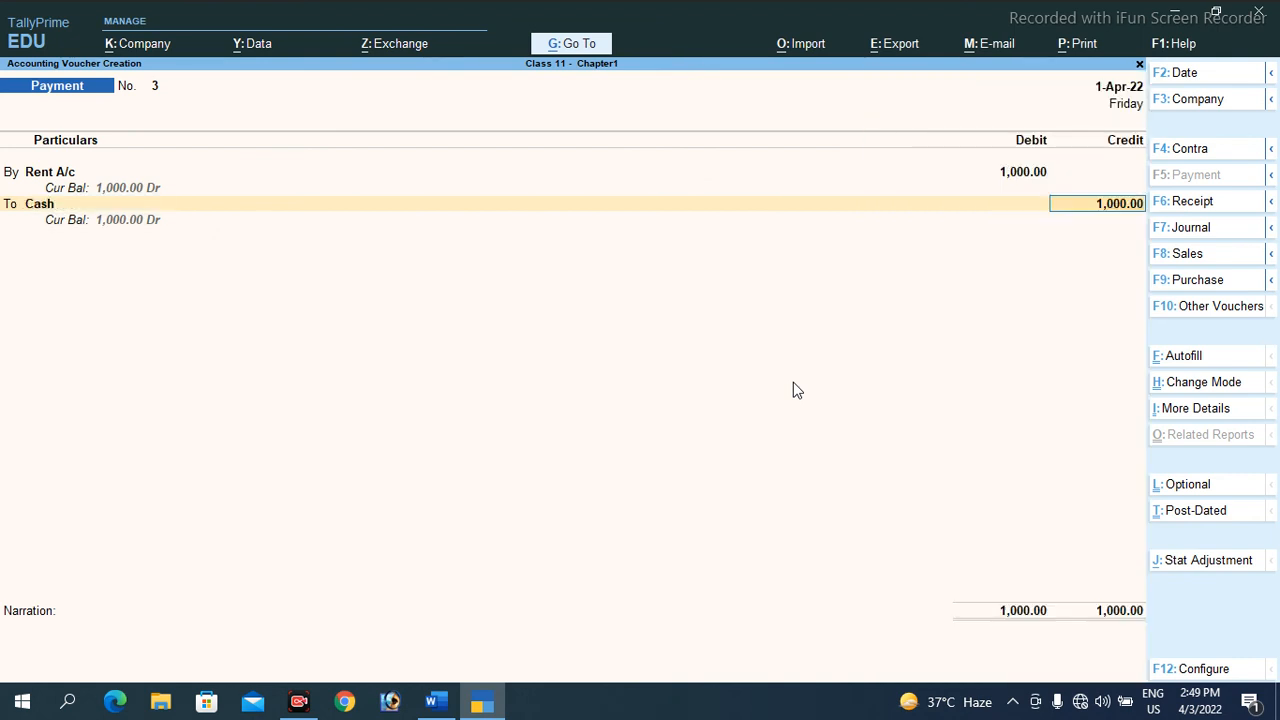
key("ctrl")
key("Return")
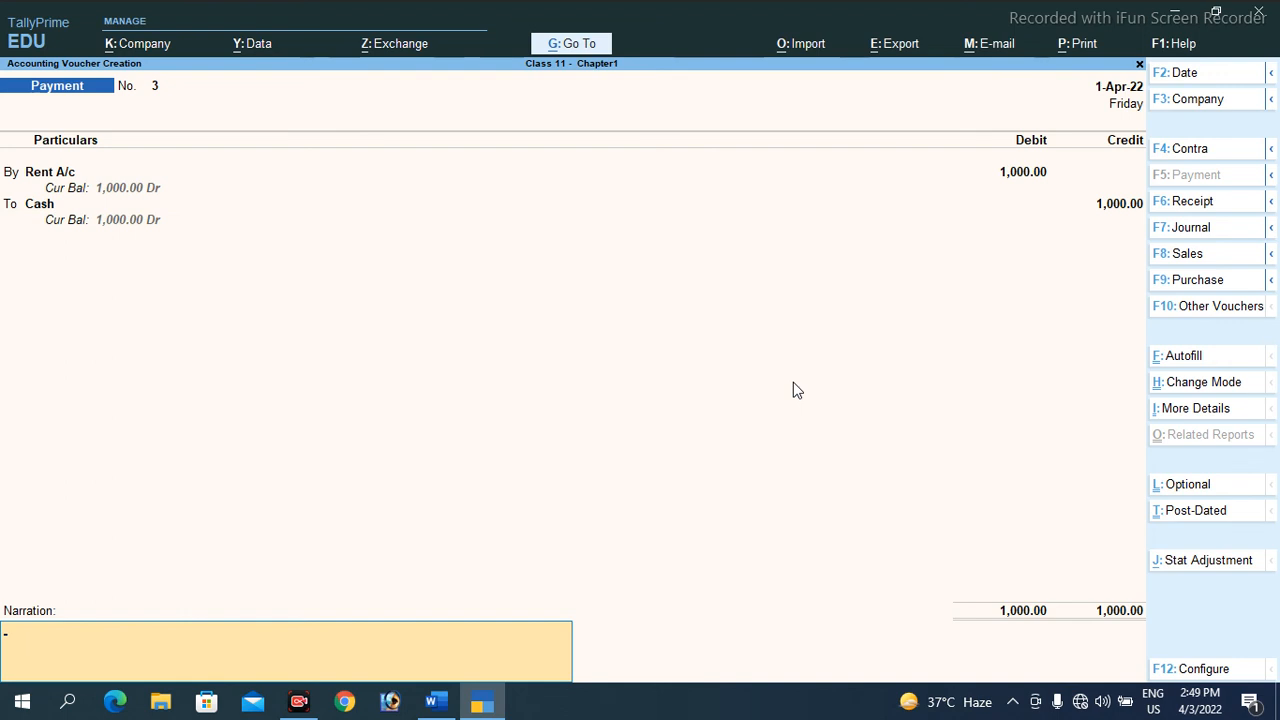
Enter the narration "Paid office rent" and save the payment voucher.
key("ctrl")
key("ctrl+r")
key("ctrl")
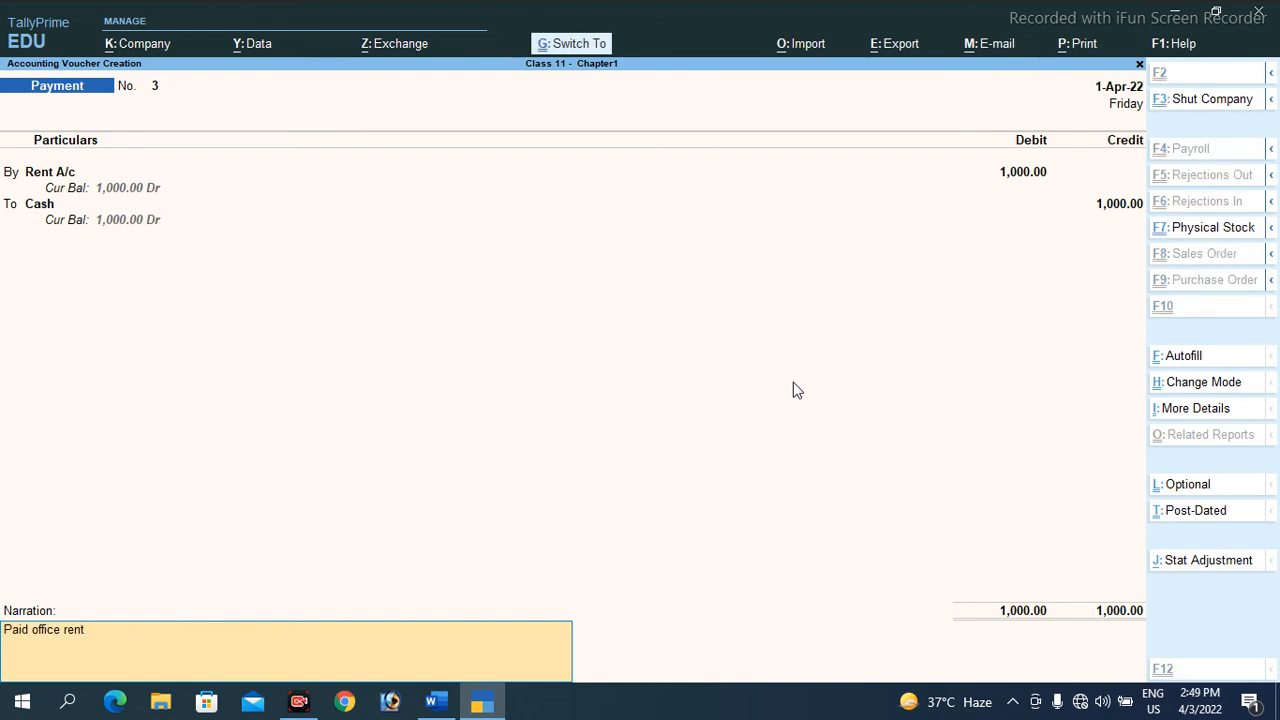
key("ctrl+a")
Switch to the Word document and review the solved questions from Q8 back to Q4 with their TallyPrime entries.
key("alt+Tab")
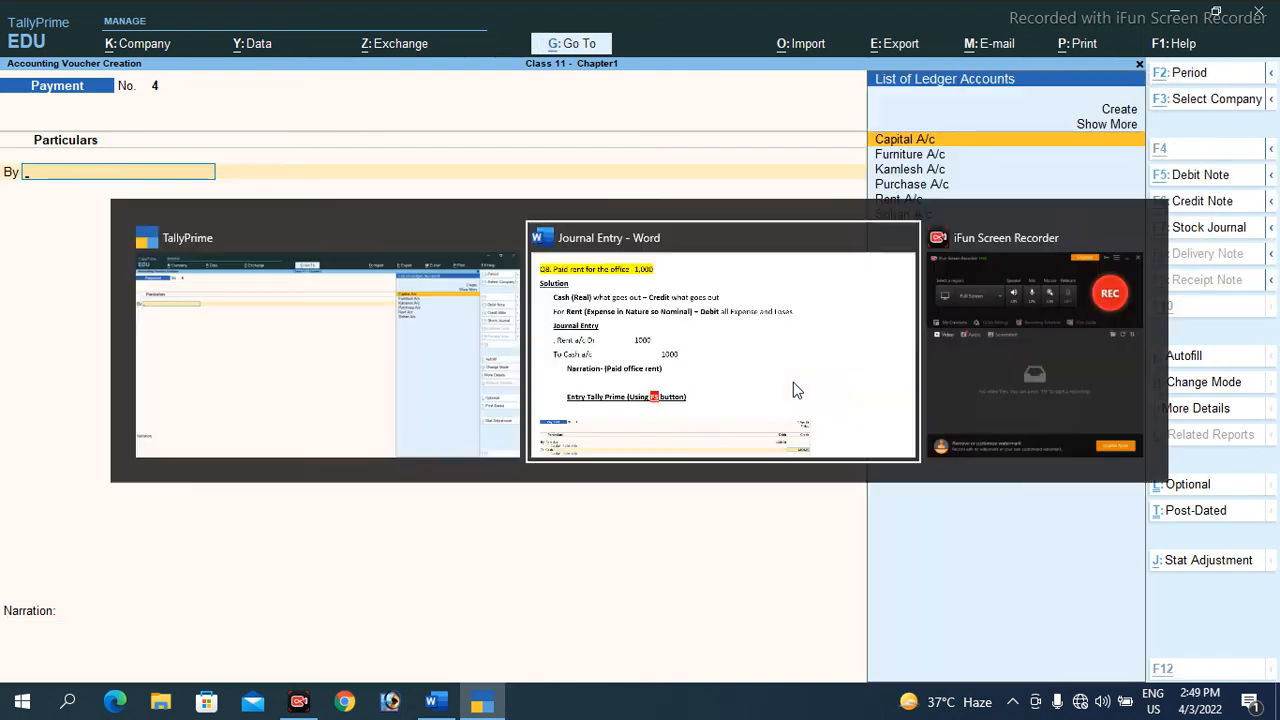
scroll(794, 382, "down", 8)
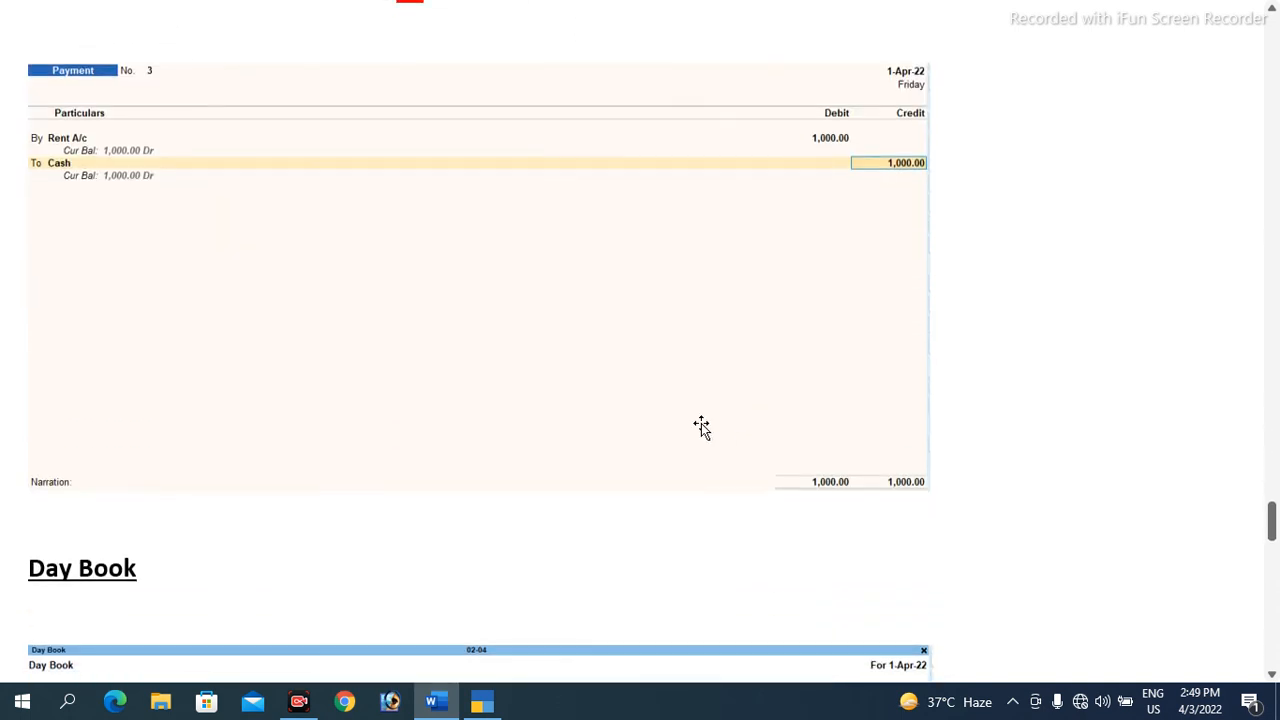
scroll(703, 424, "up", 3)
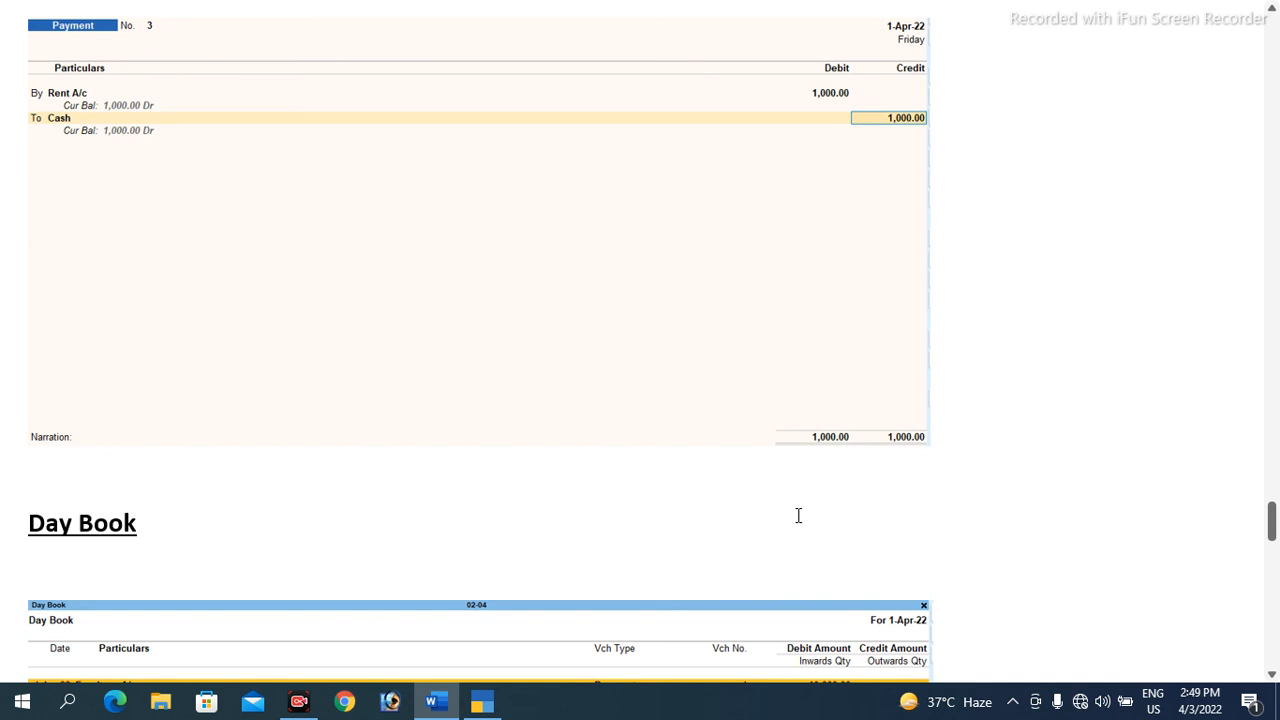
scroll(782, 427, "up", 20)
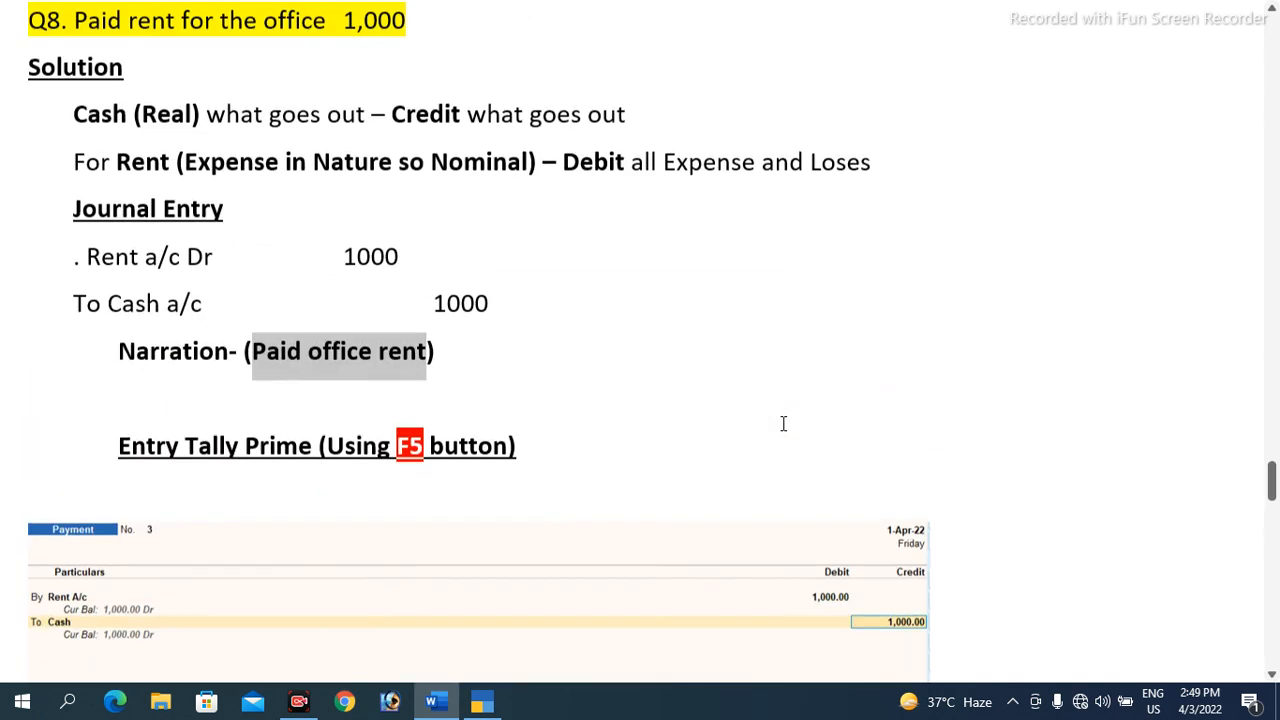
scroll(782, 427, "up", 14)
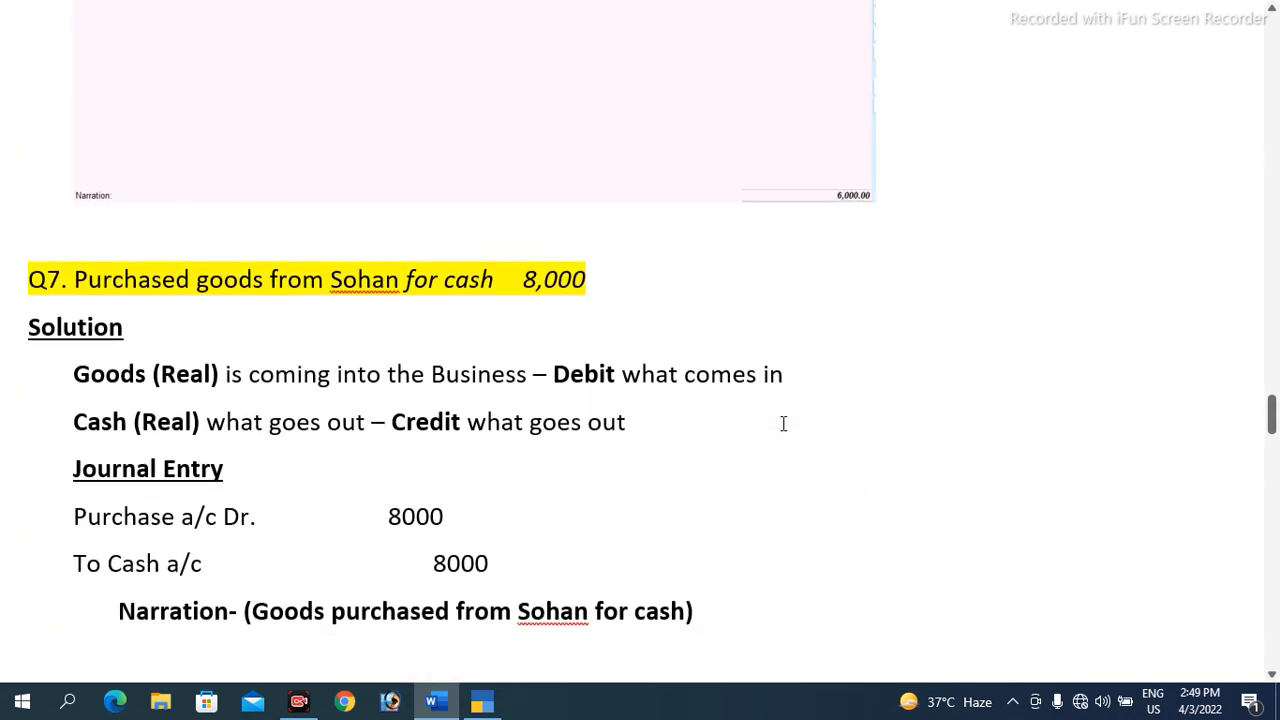
scroll(783, 424, "up", 20)
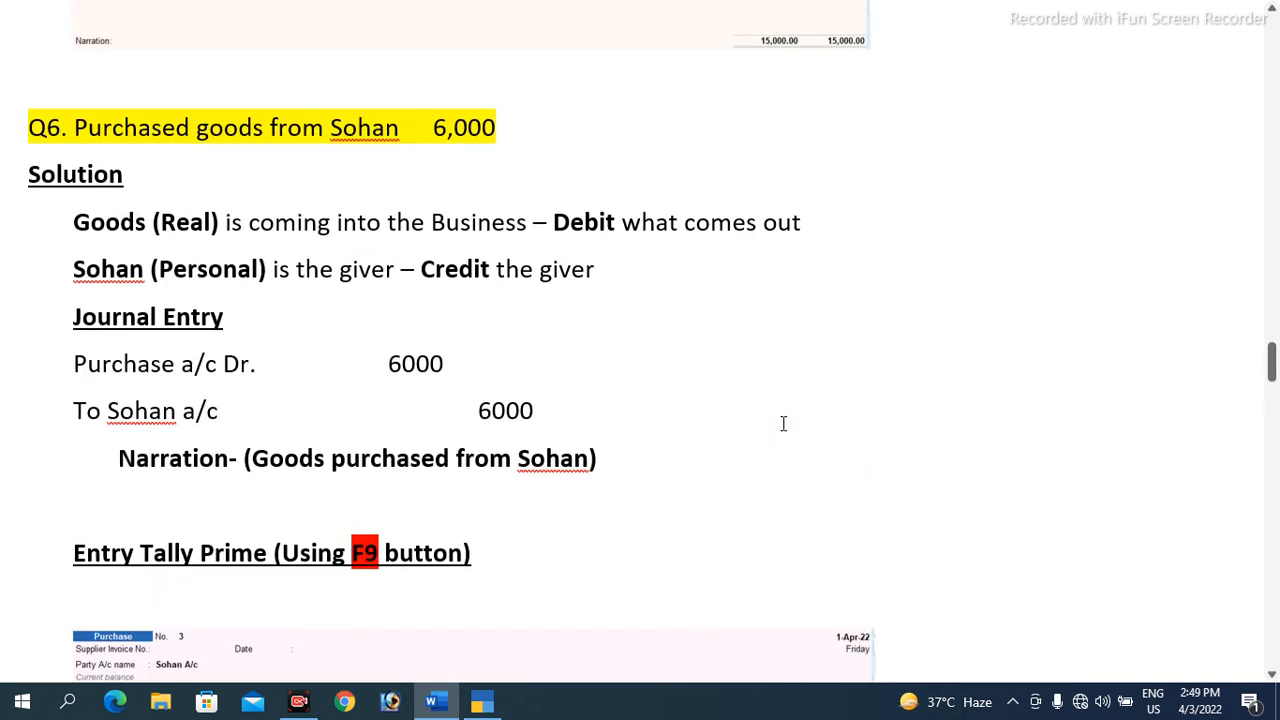
scroll(782, 427, "up", 20)
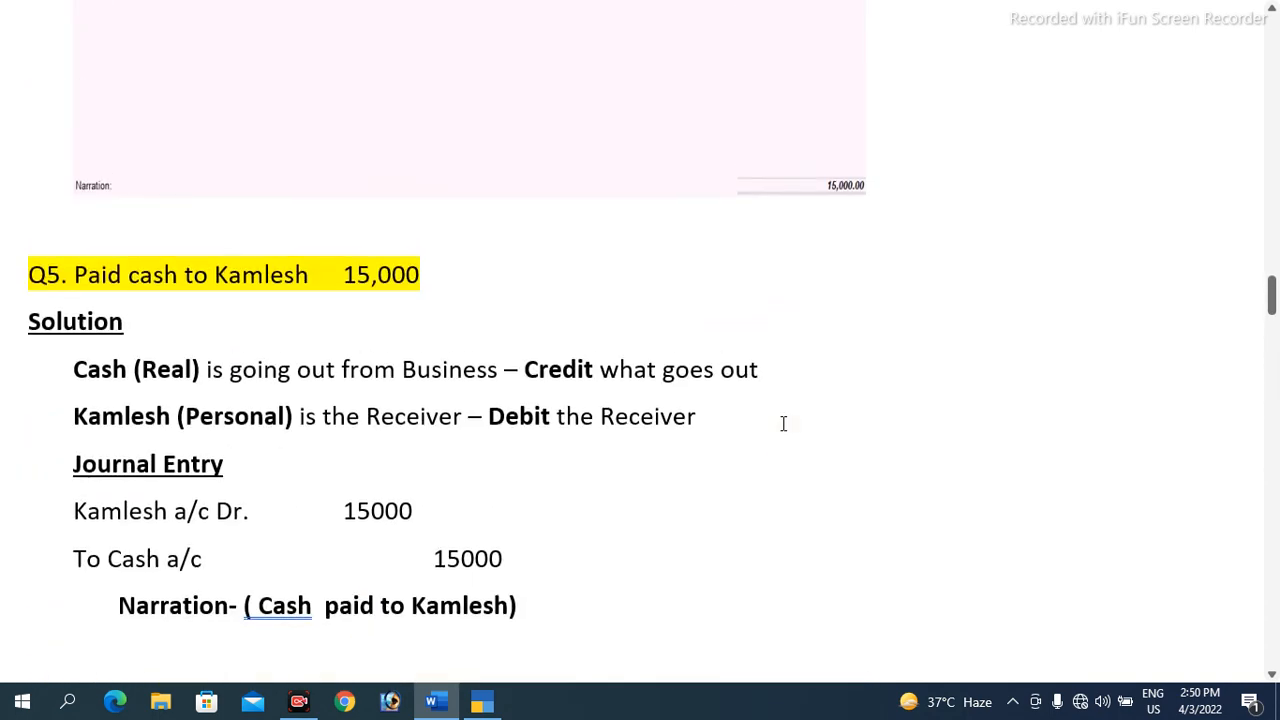
scroll(782, 427, "up", 13)
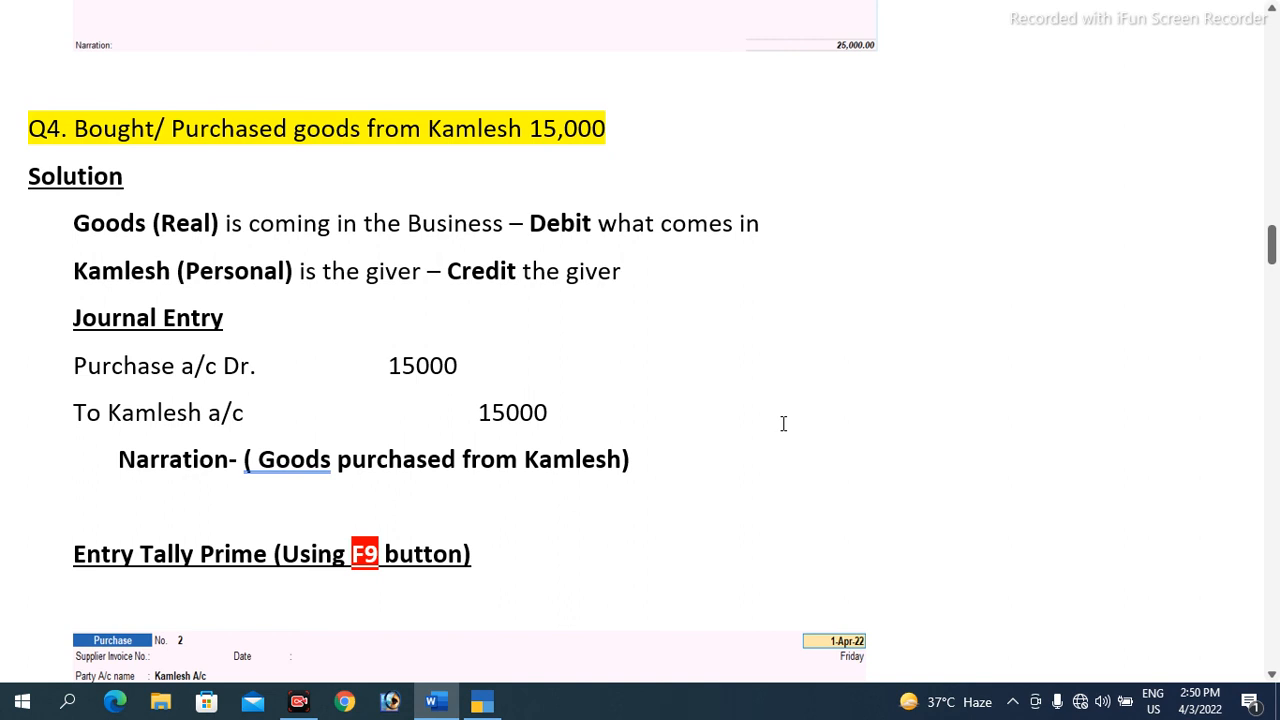
scroll(783, 424, "down", 10)
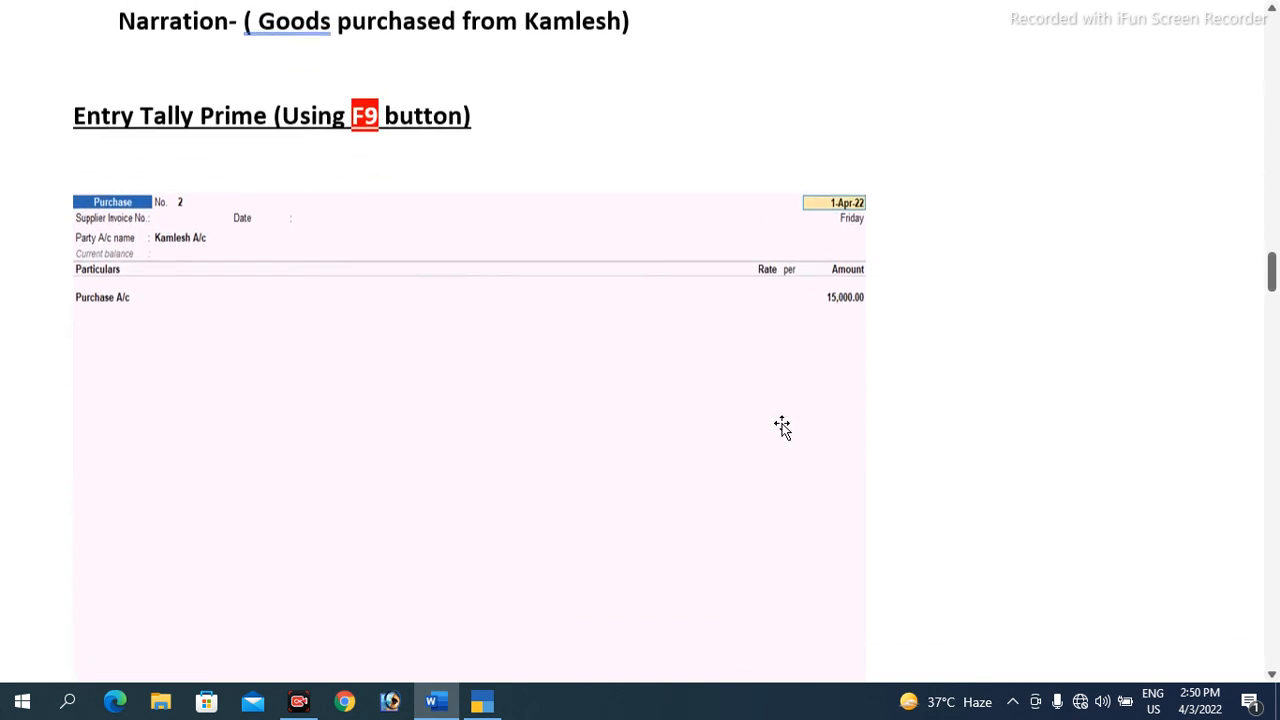
scroll(782, 427, "down", 4)
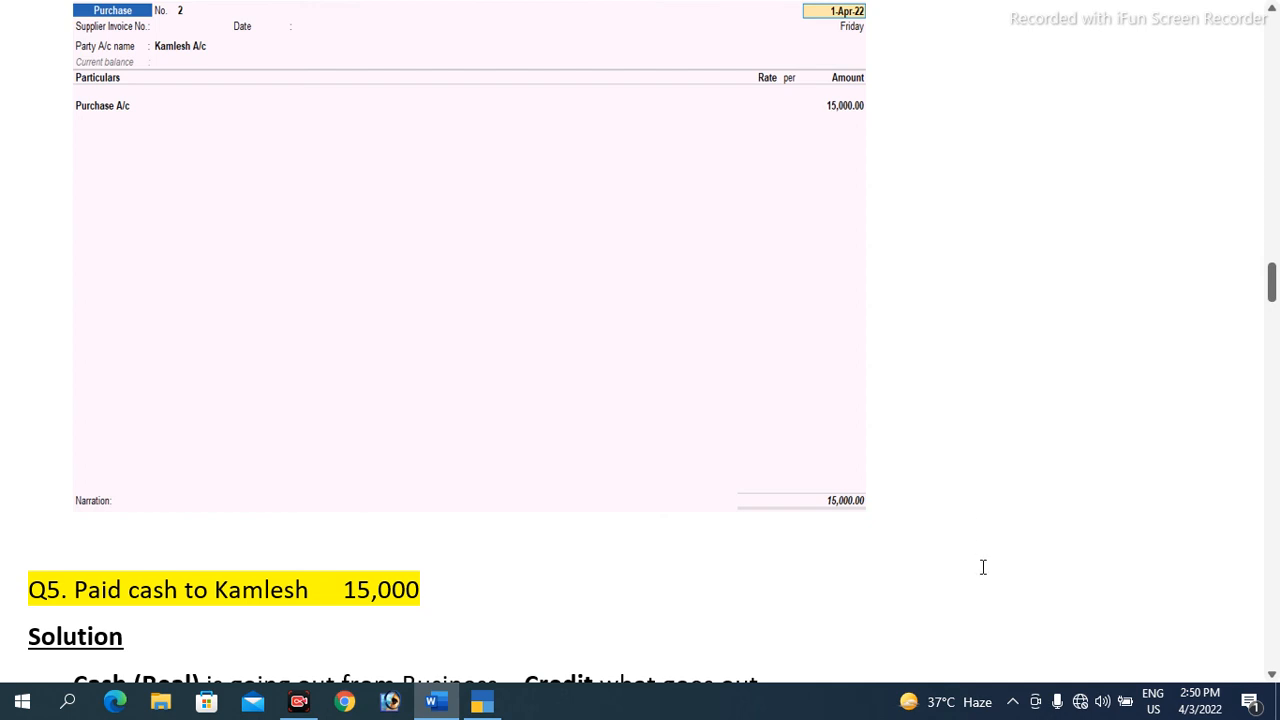
left_click(1013, 704)
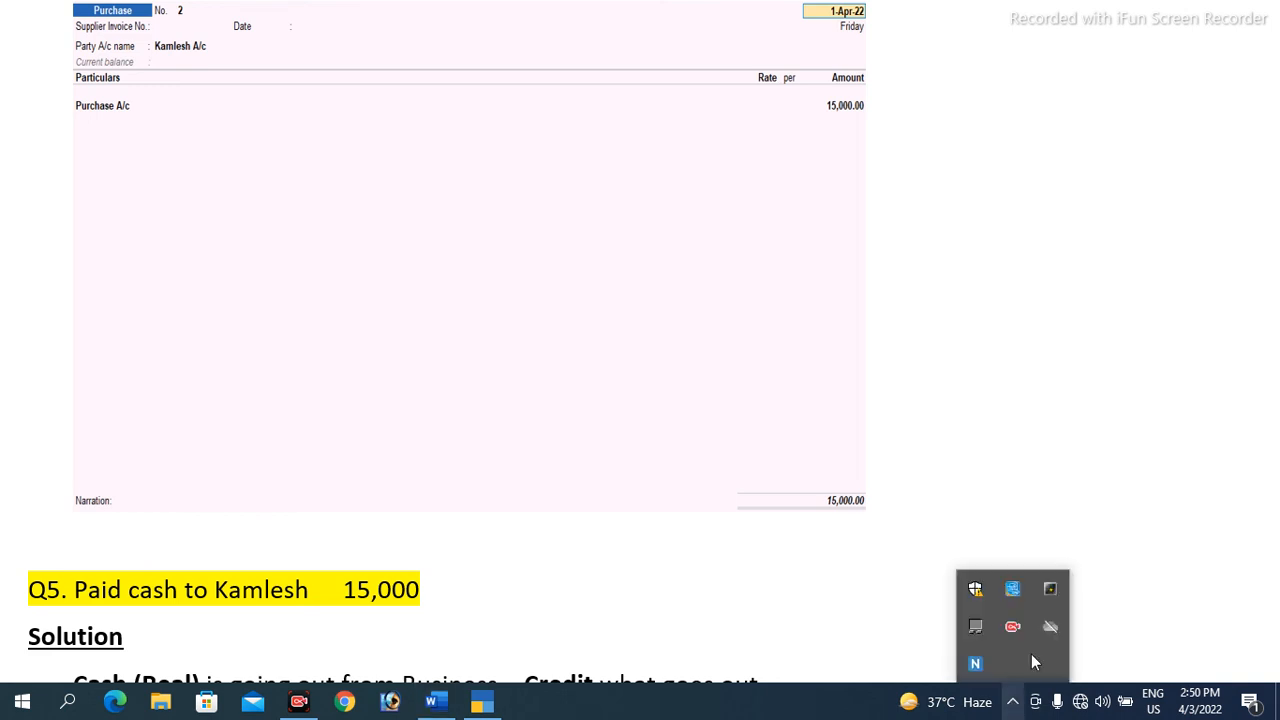
right_click(1009, 630)
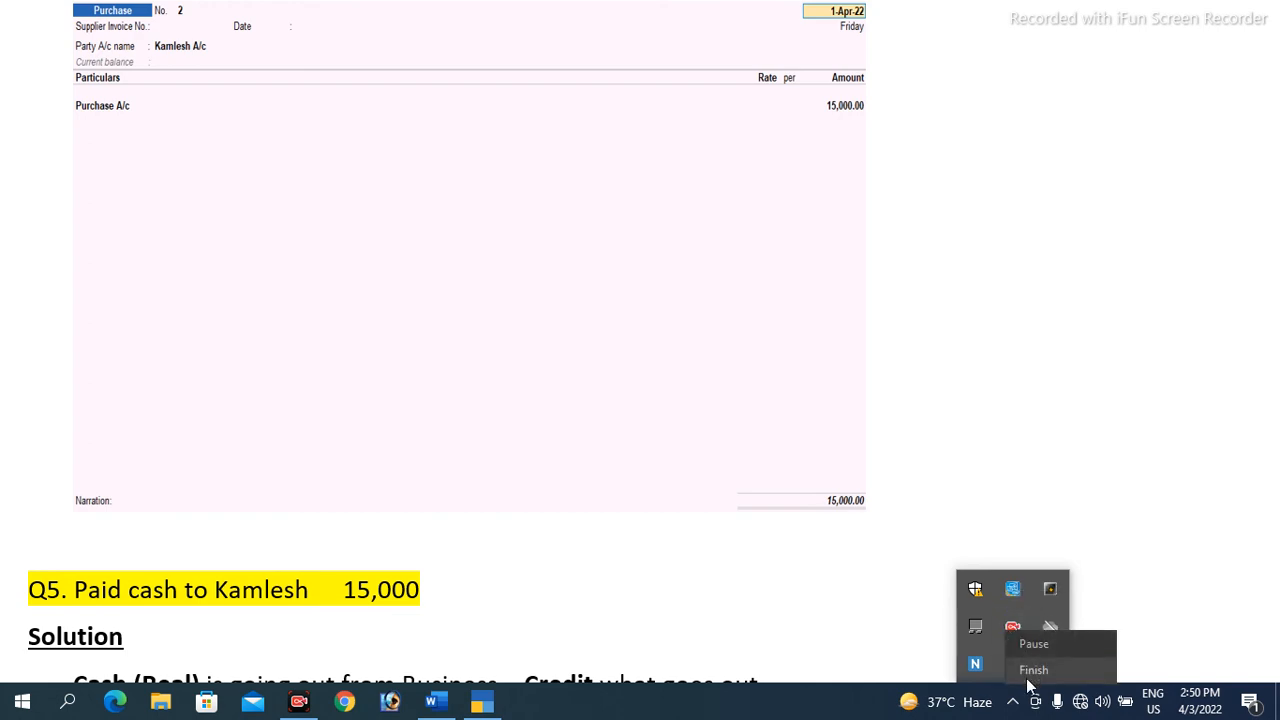